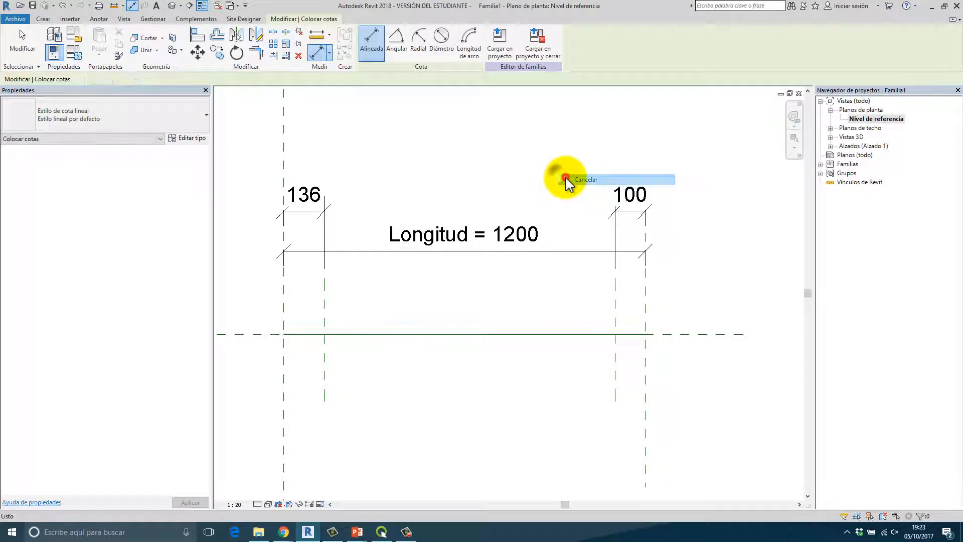
- Delete the 136 and 100 dimensions between the outer and inner vertical reference planes
right_click(505, 154)
left_click(512, 157)
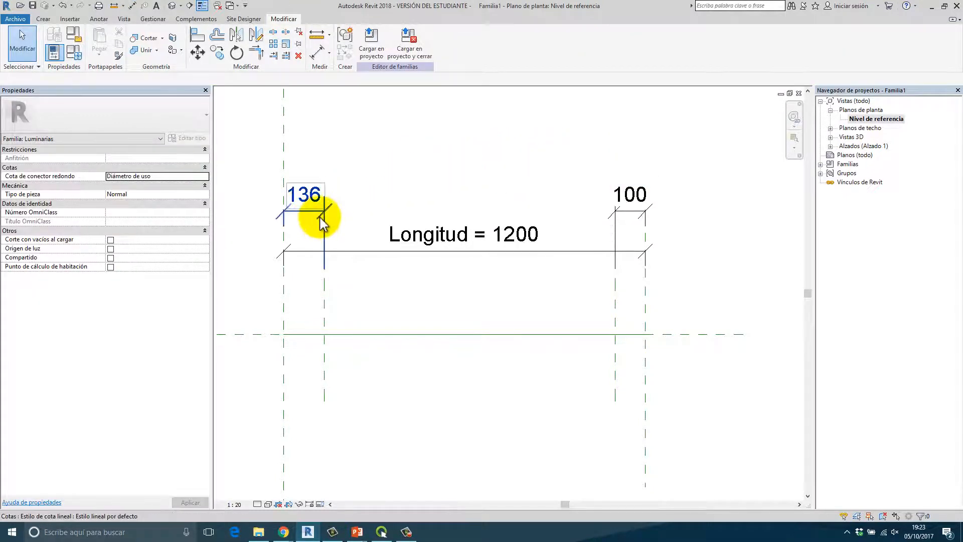
left_click(320, 220)
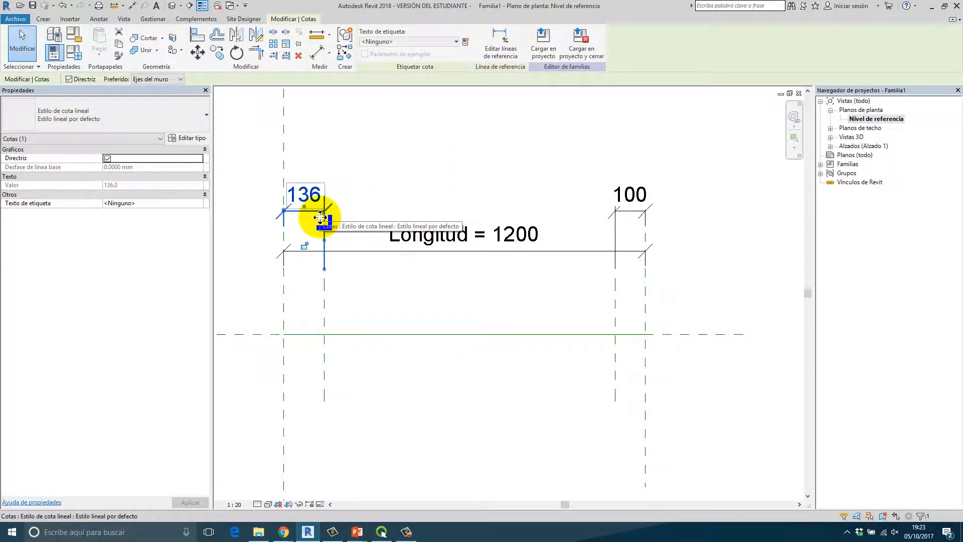
key("Delete")
left_click(623, 212)
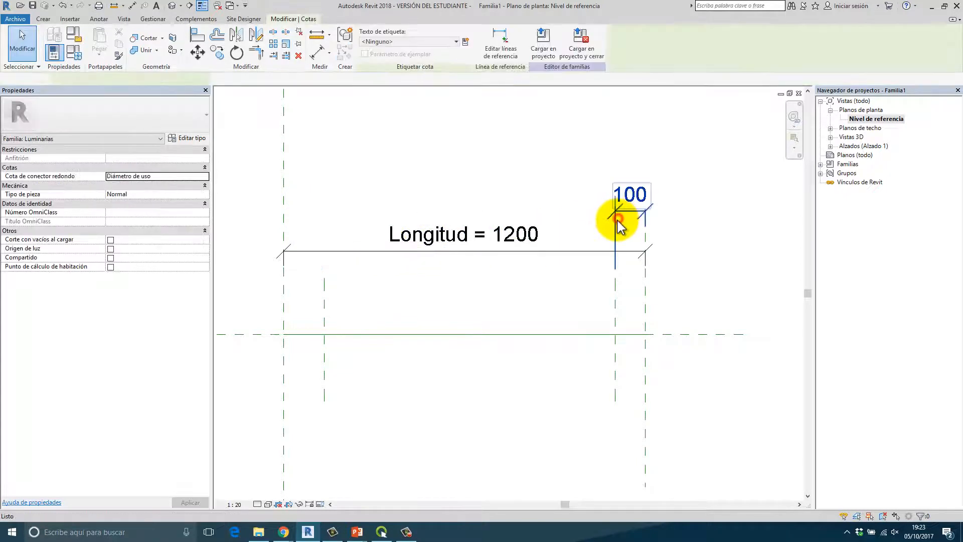
key("Delete")
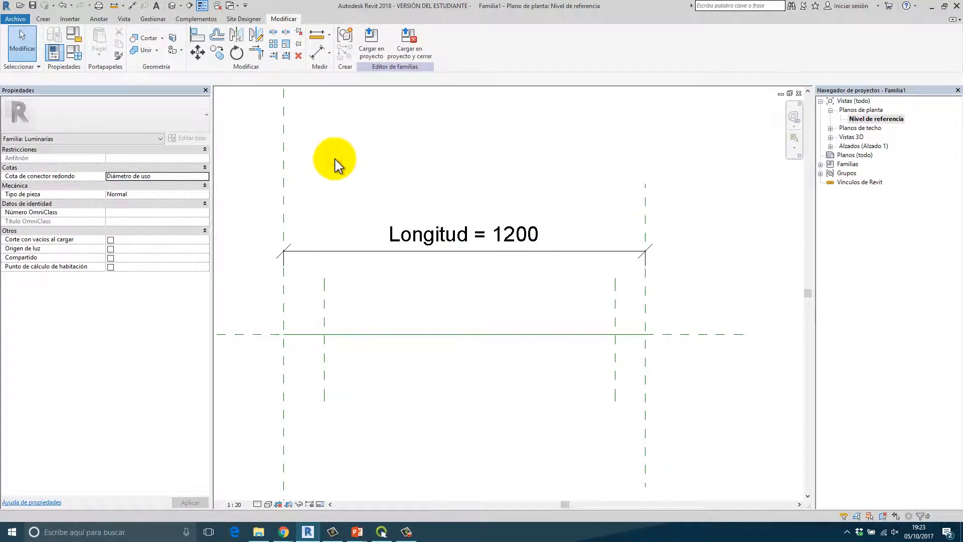
- Add an aligned dimension from the left outer reference plane to the adjacent inner plane, above the Longitud dimension
key("d")
key("i")
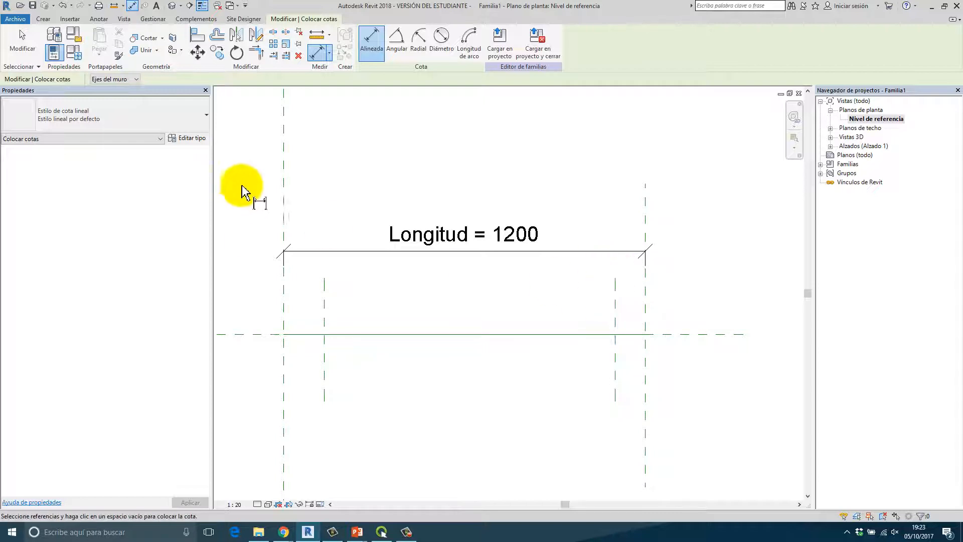
left_click(284, 286)
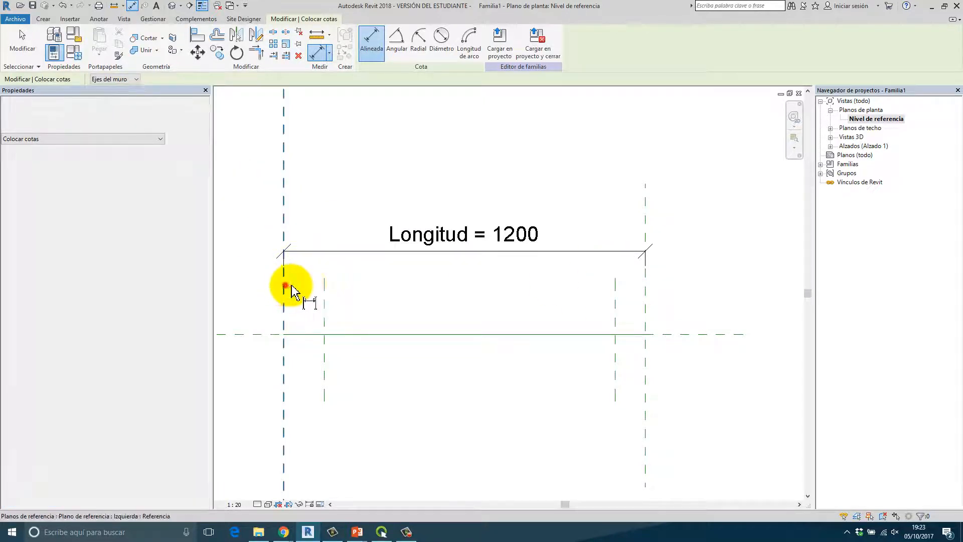
left_click(324, 286)
left_click(345, 195)
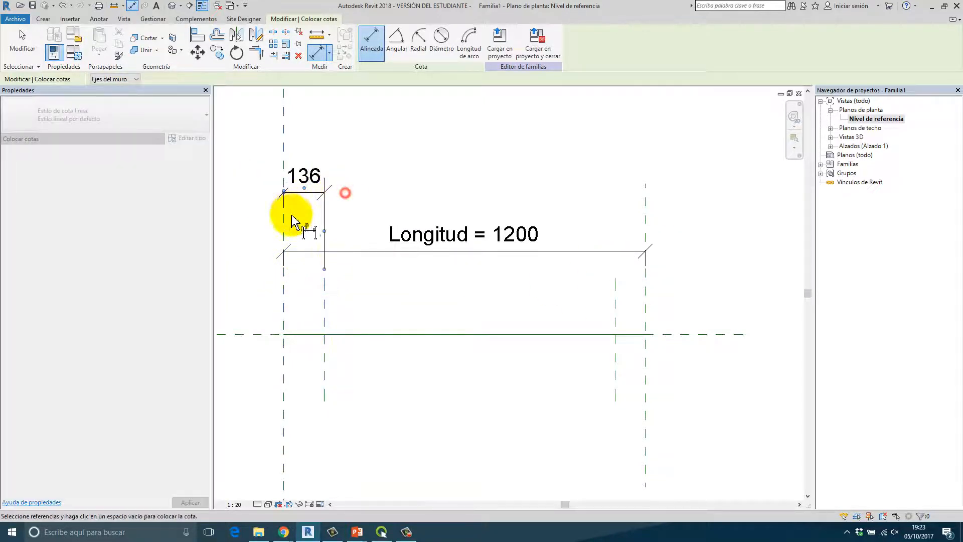
- Add an aligned dimension between the right outer reference plane and its adjacent inner plane, level with the left one
left_click(645, 213)
left_click(616, 289)
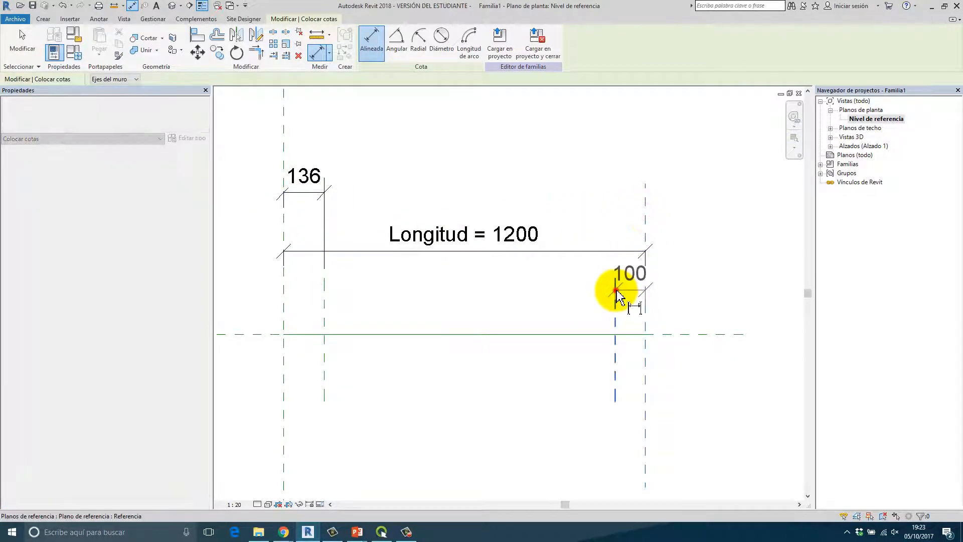
left_click(607, 199)
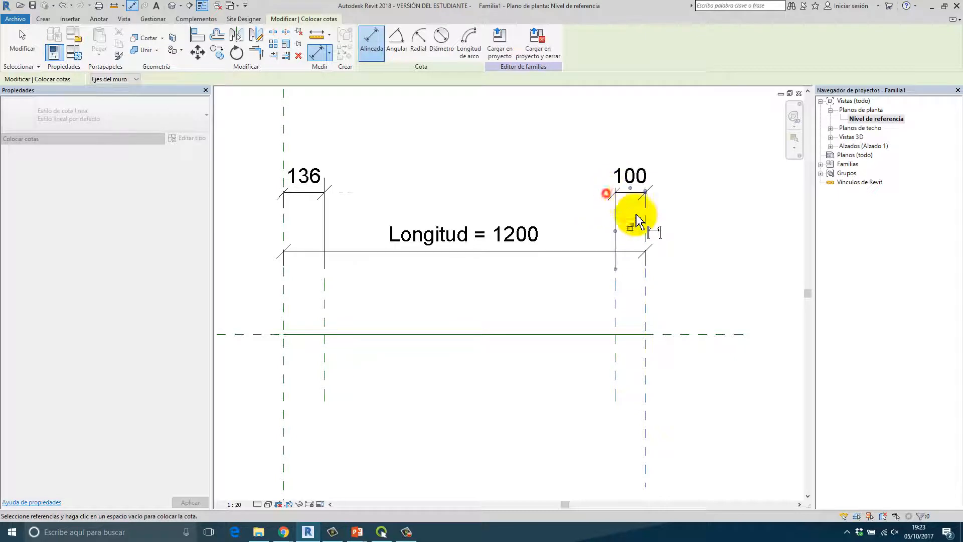
right_click(468, 173)
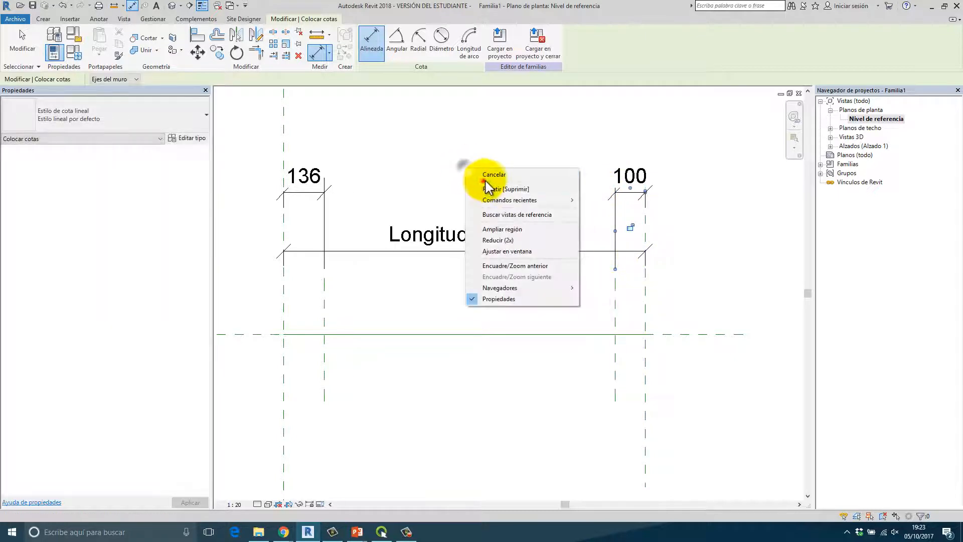
left_click(486, 176)
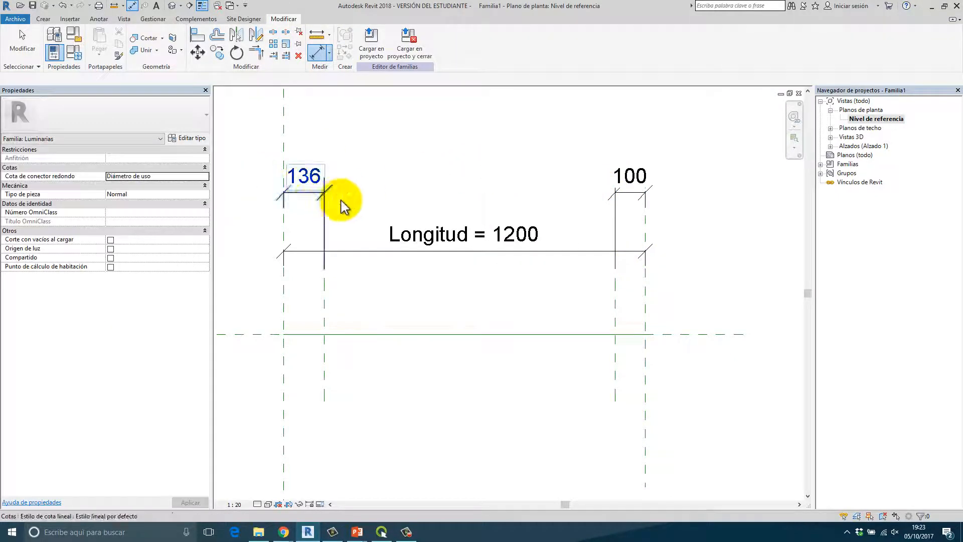
left_click(356, 252)
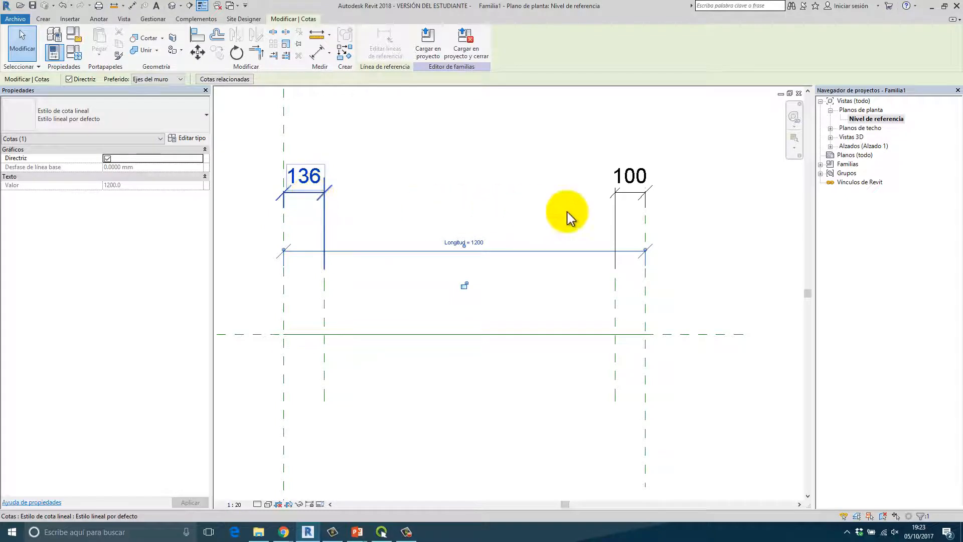
left_click(534, 183)
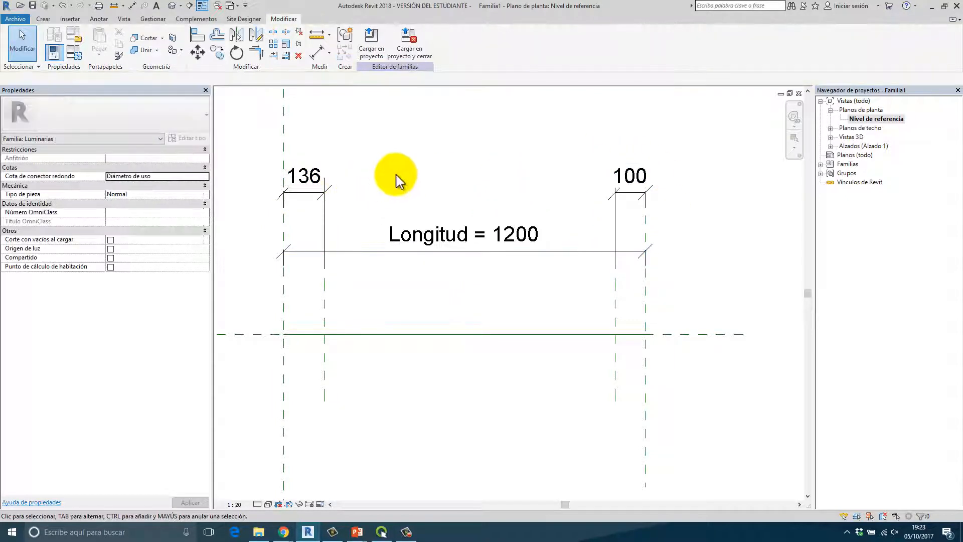
- Label the left plane-to-plane dimension with a new instance (Ejemplar) family parameter named Distancia, grouped under Cotas
left_click(315, 197)
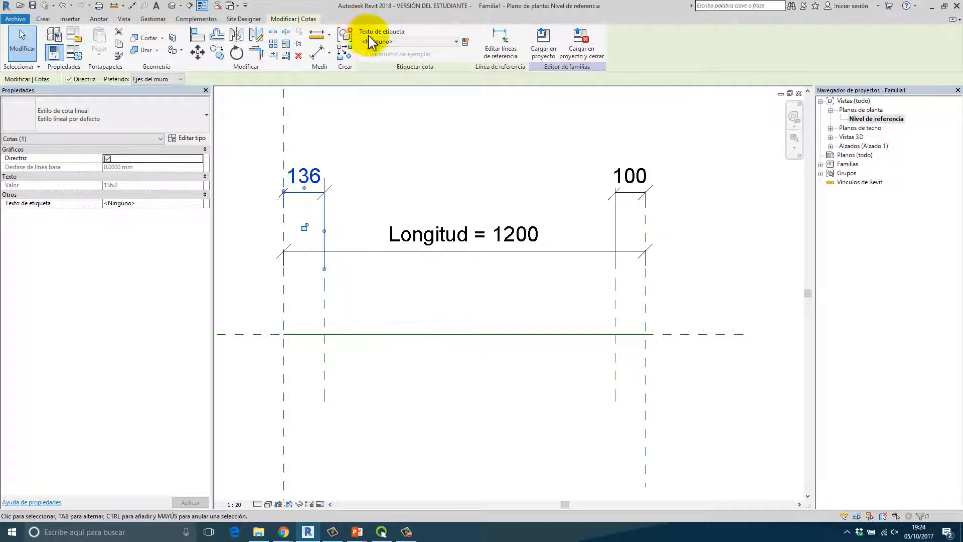
left_click(389, 42)
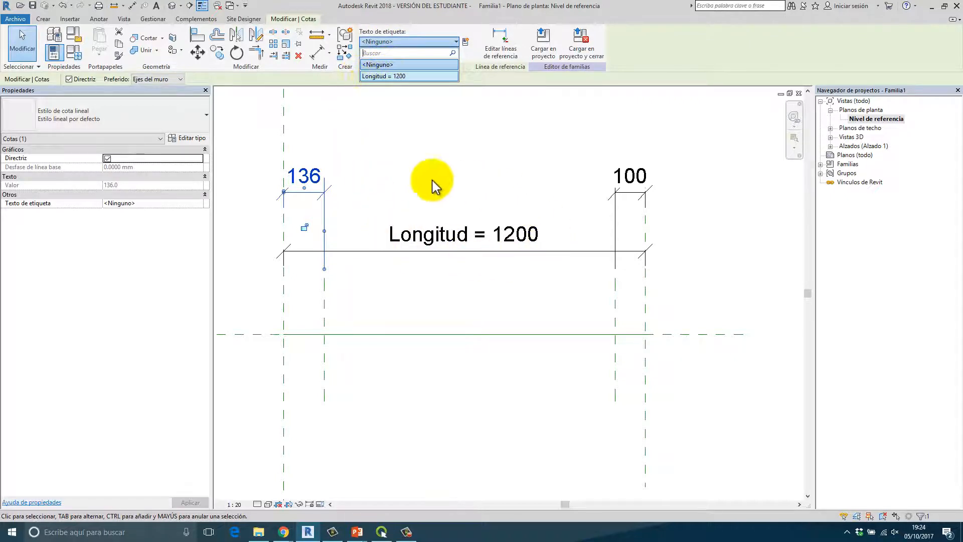
left_click(478, 103)
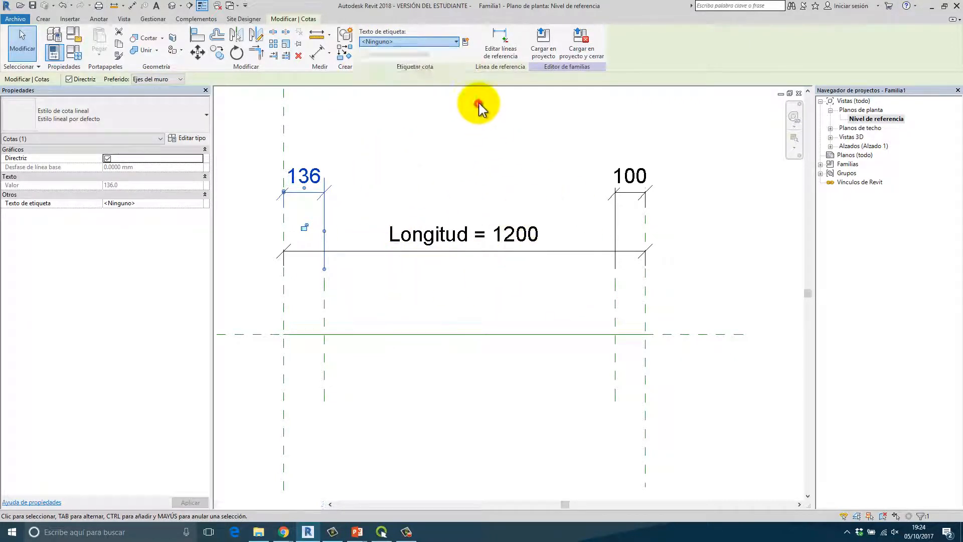
left_click(307, 195)
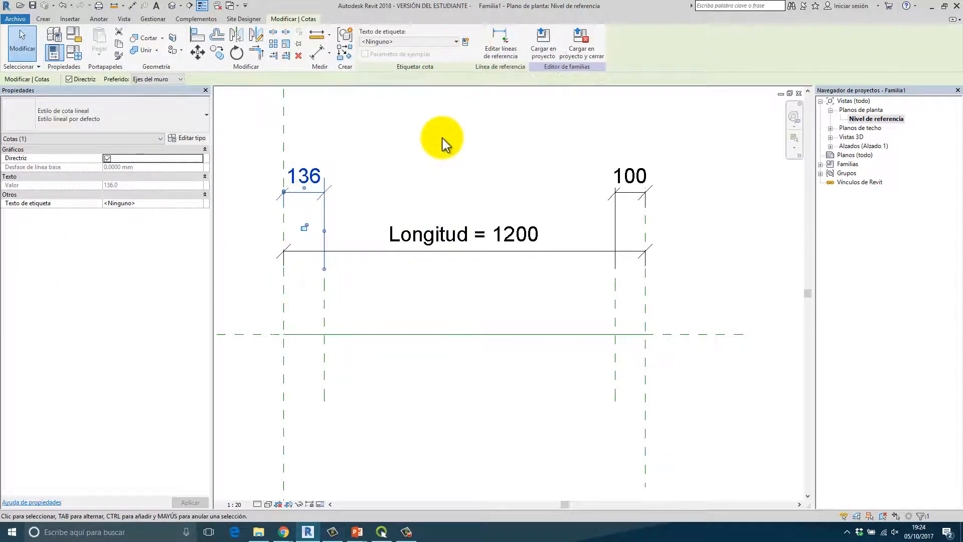
left_click(465, 44)
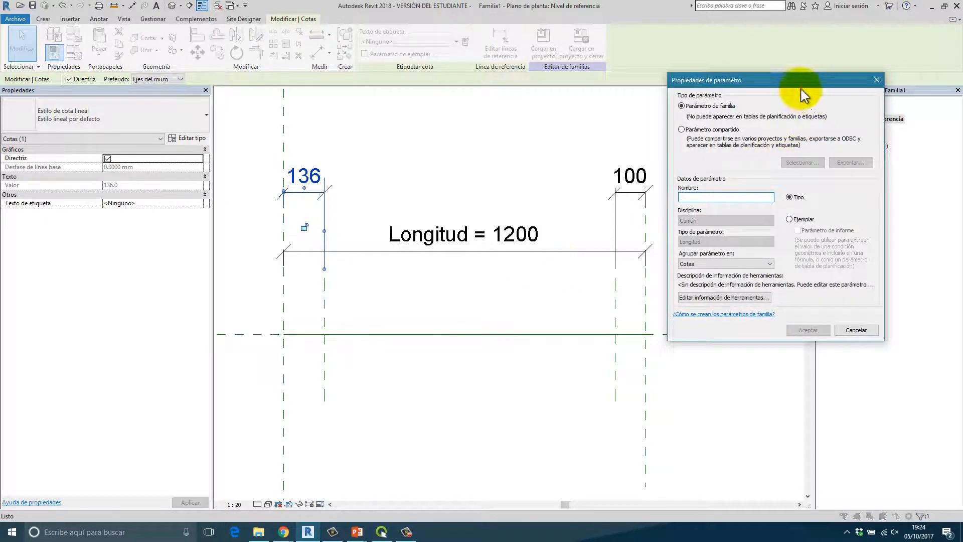
left_click_drag(802, 94, 393, 83)
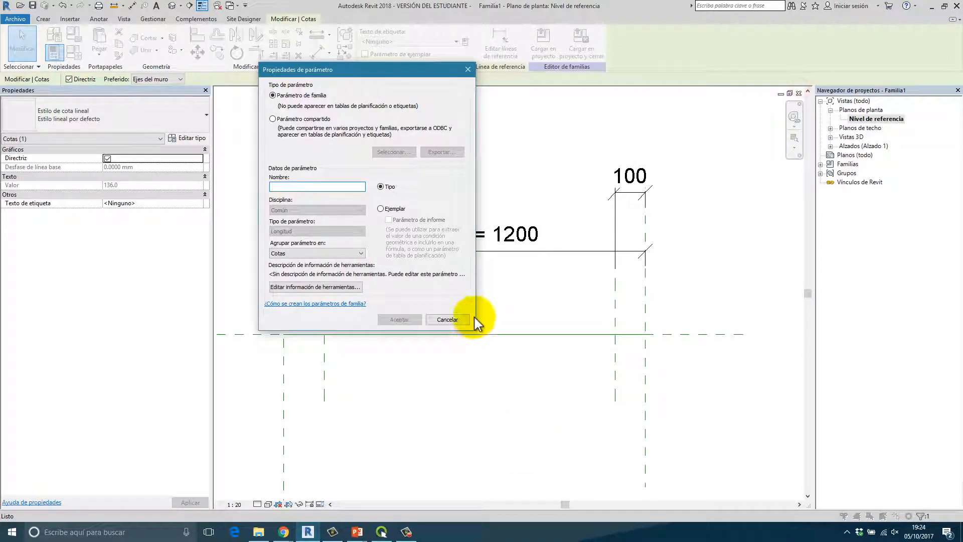
left_click_drag(371, 75, 417, 111)
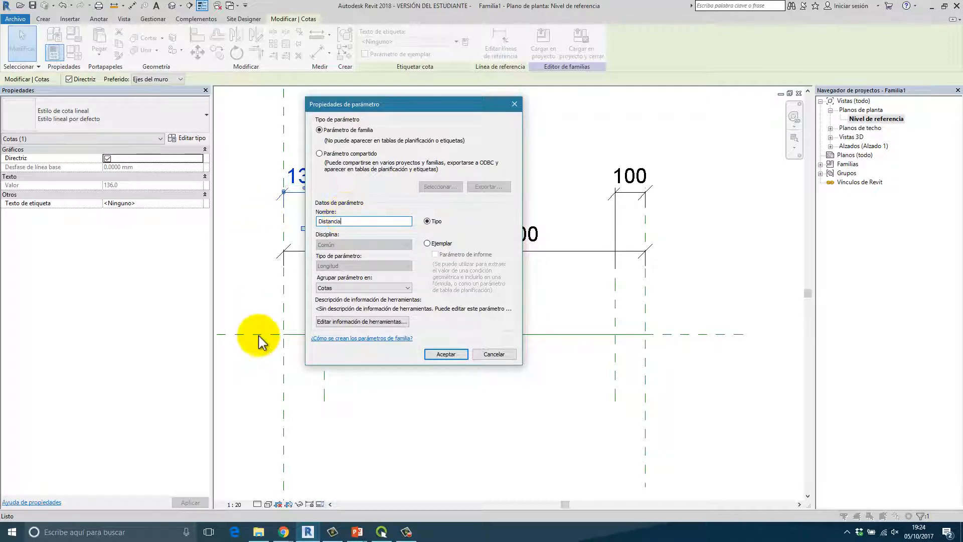
left_click(428, 243)
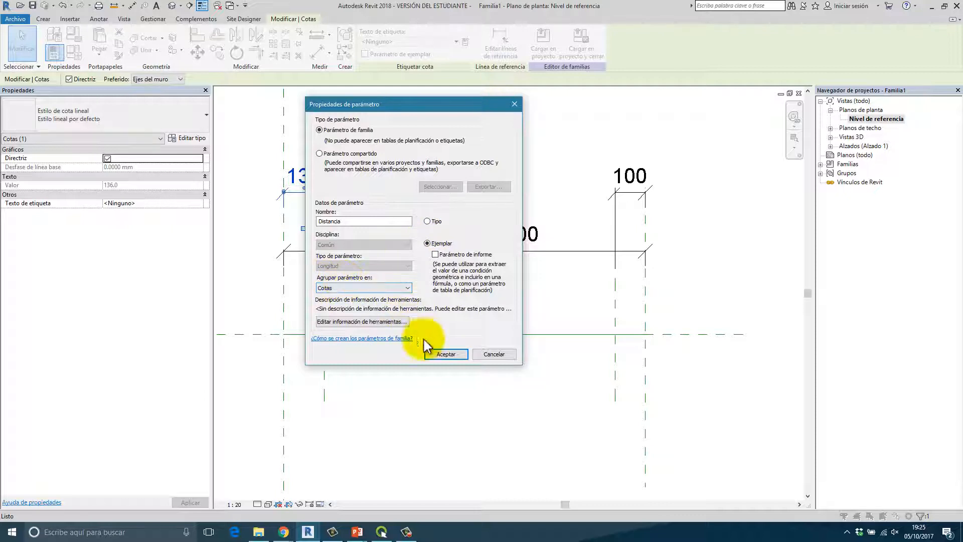
left_click(446, 354)
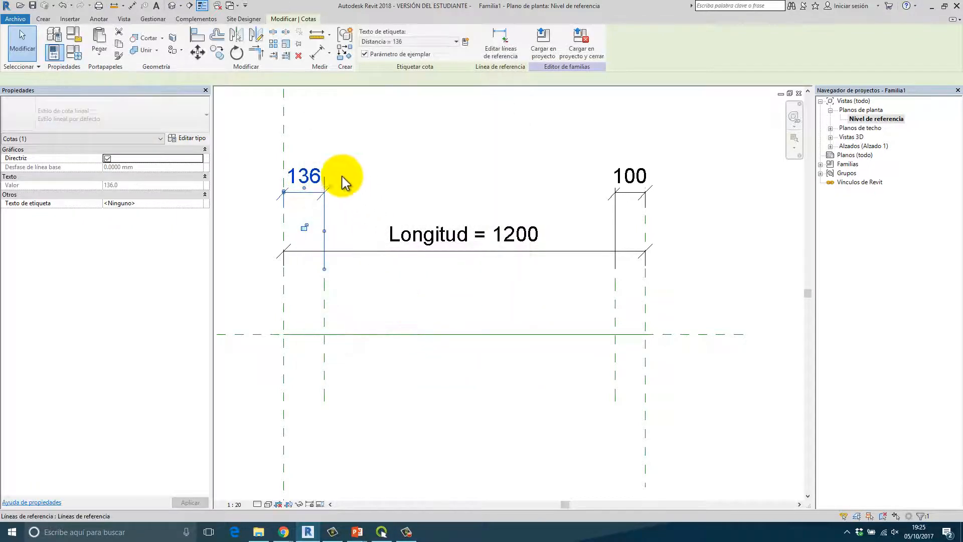
scroll(300, 193, "up", 3)
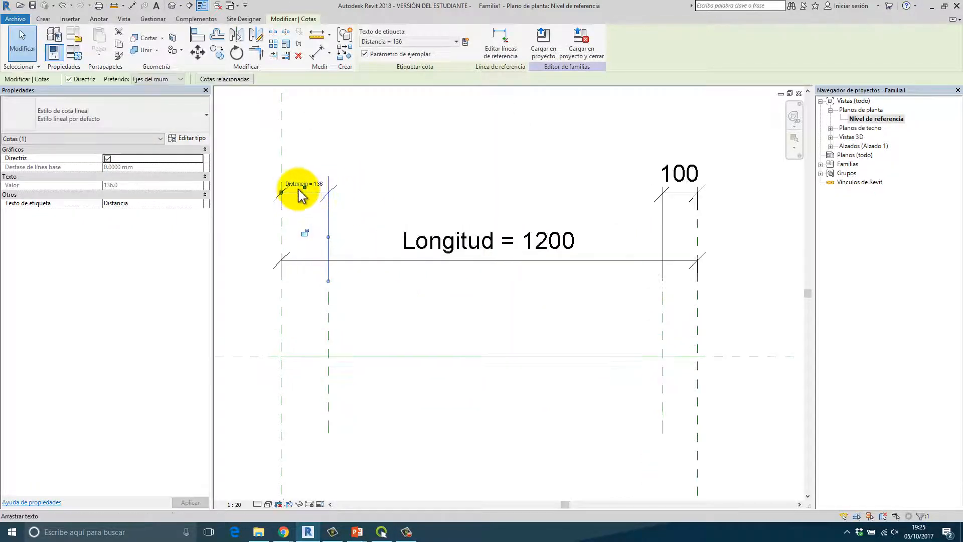
left_click(402, 182)
- Label the right plane-to-plane dimension with the existing Distancia parameter
scroll(341, 188, "down", 5)
scroll(351, 192, "down", 1)
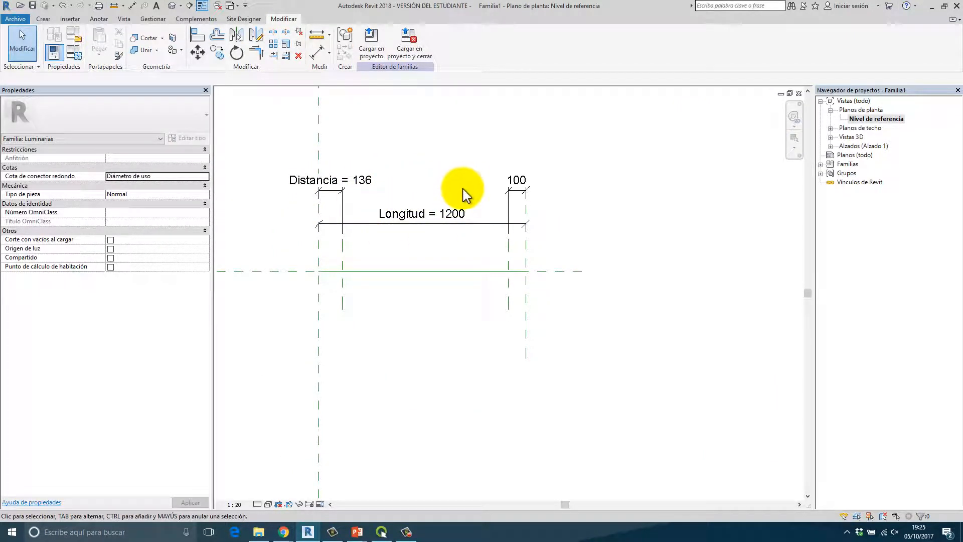
left_click(517, 193)
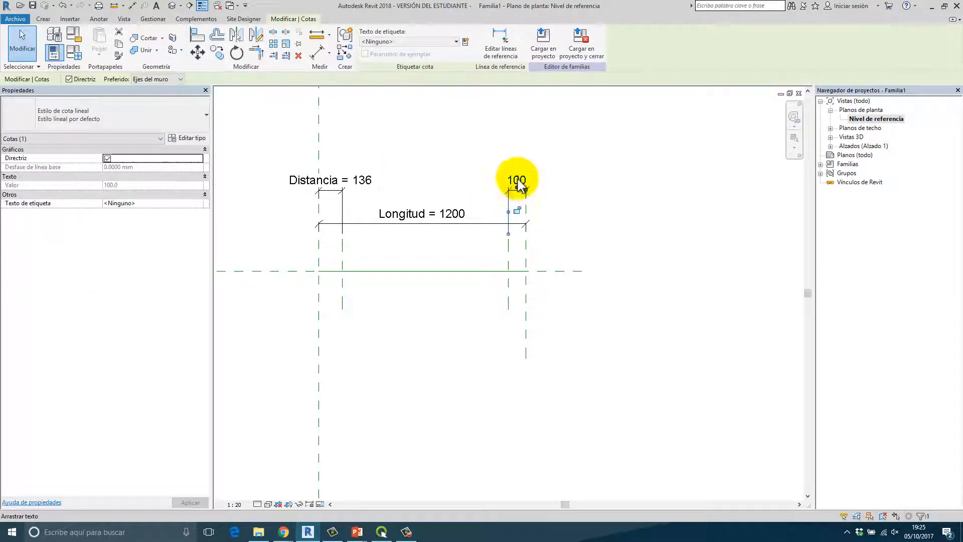
left_click(407, 42)
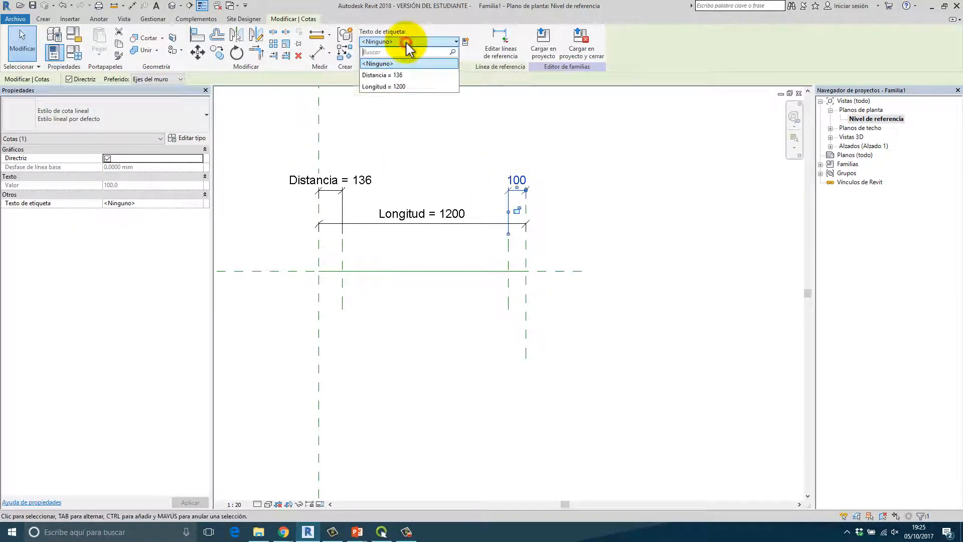
left_click(405, 76)
left_click(440, 179)
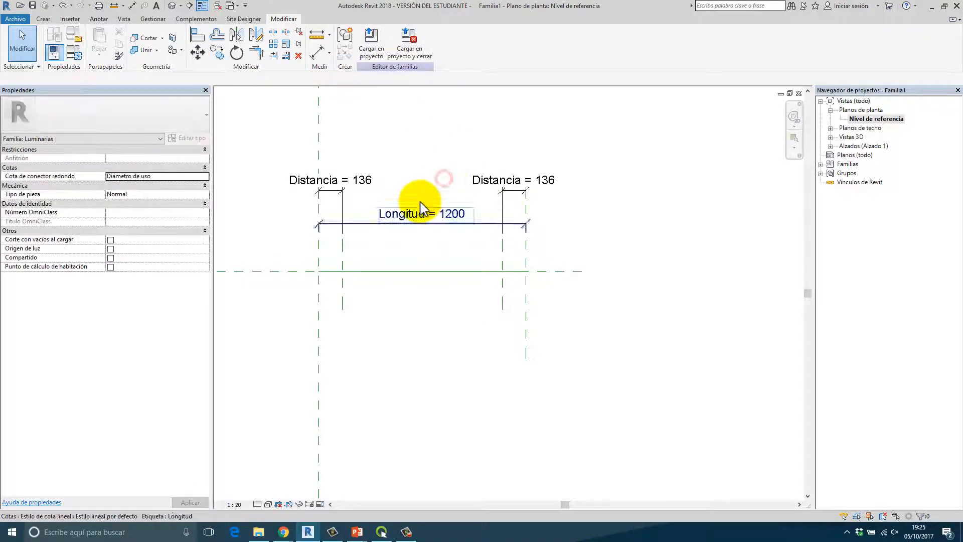
scroll(410, 190, "up", 1)
scroll(430, 161, "up", 2)
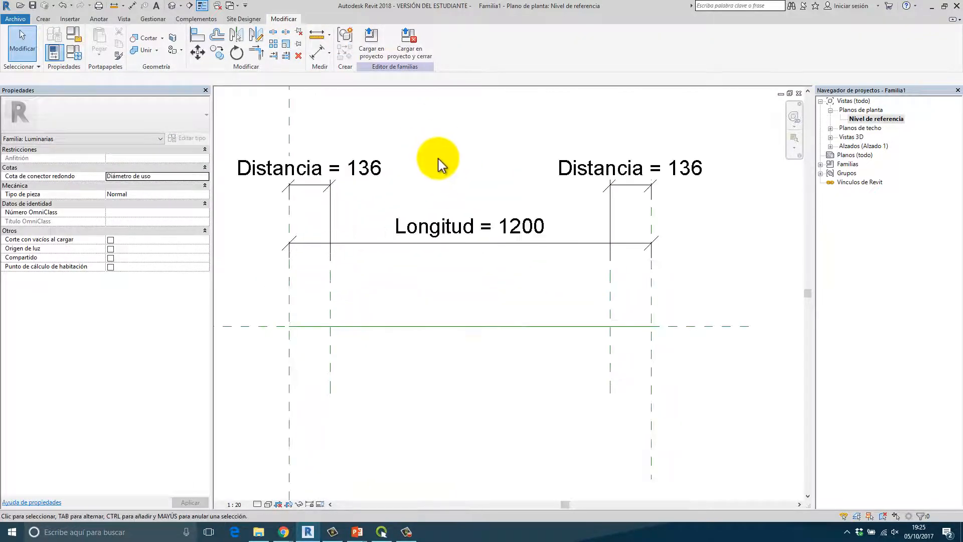
scroll(440, 165, "down", 2)
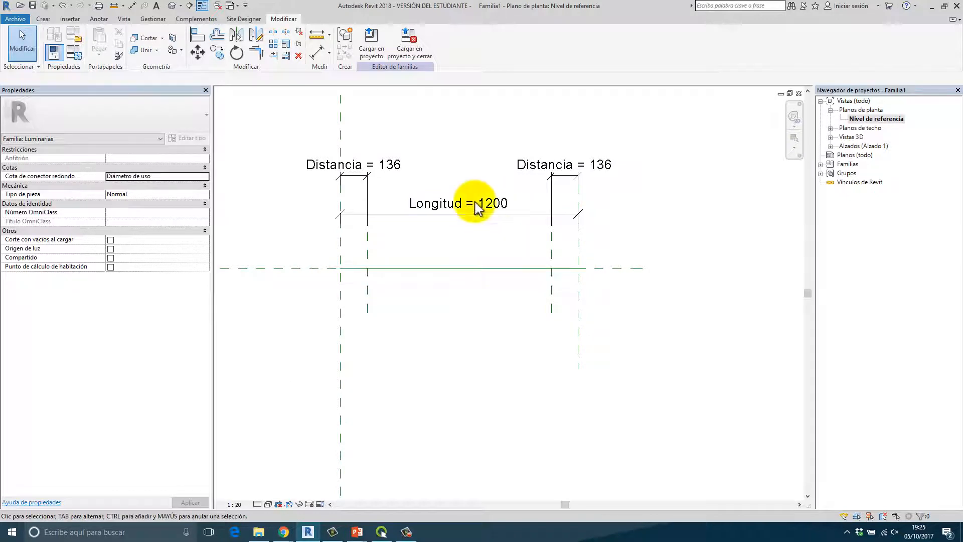
scroll(441, 148, "up", 1)
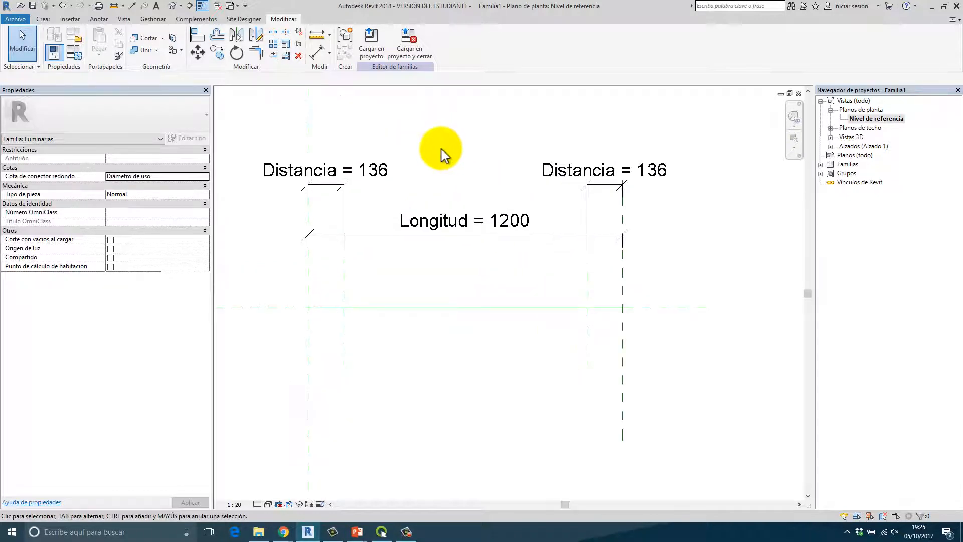
left_click(381, 244)
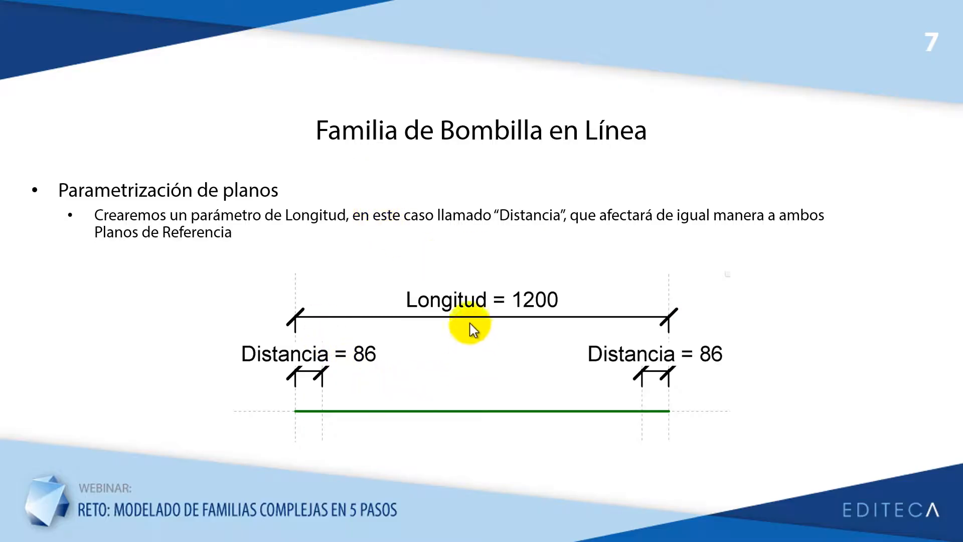
left_click(400, 302)
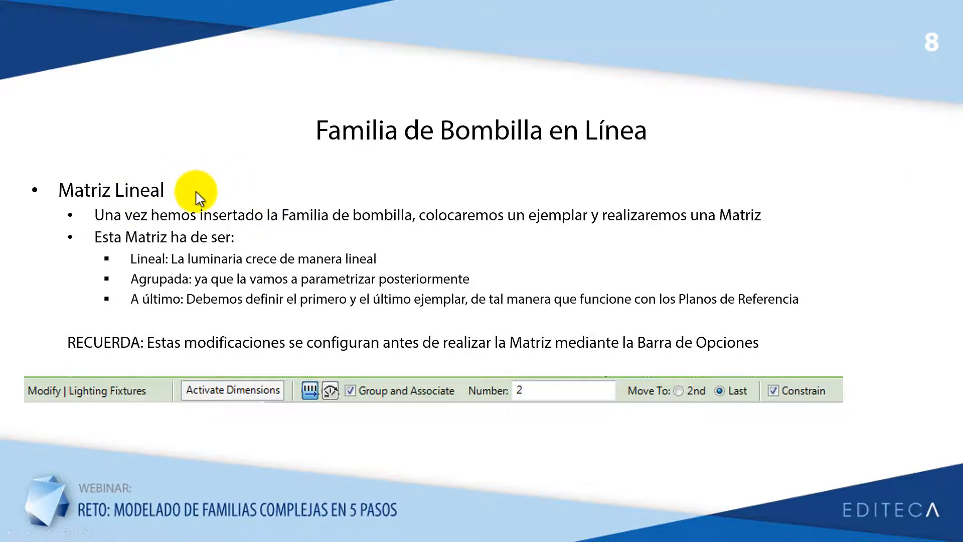
- Switch to Revit, open the Bombilla family window, load that family into Familia1 and close it without saving changes
key("alt+Tab")
left_click(430, 154)
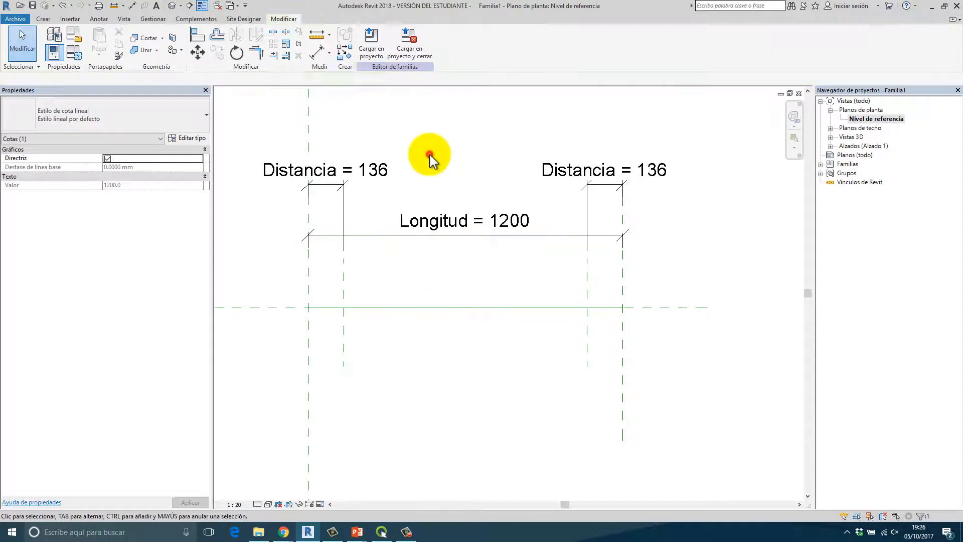
left_click(229, 6)
left_click(253, 35)
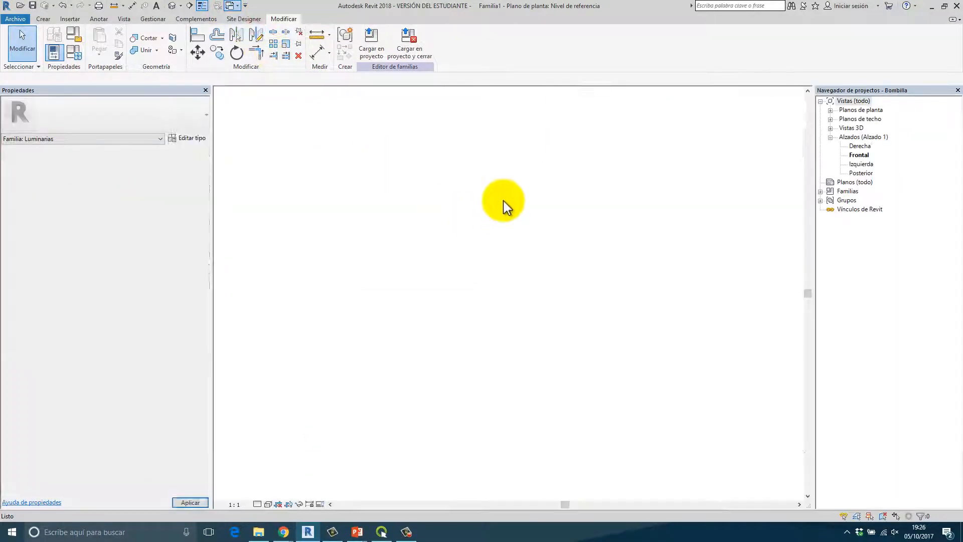
left_click(410, 49)
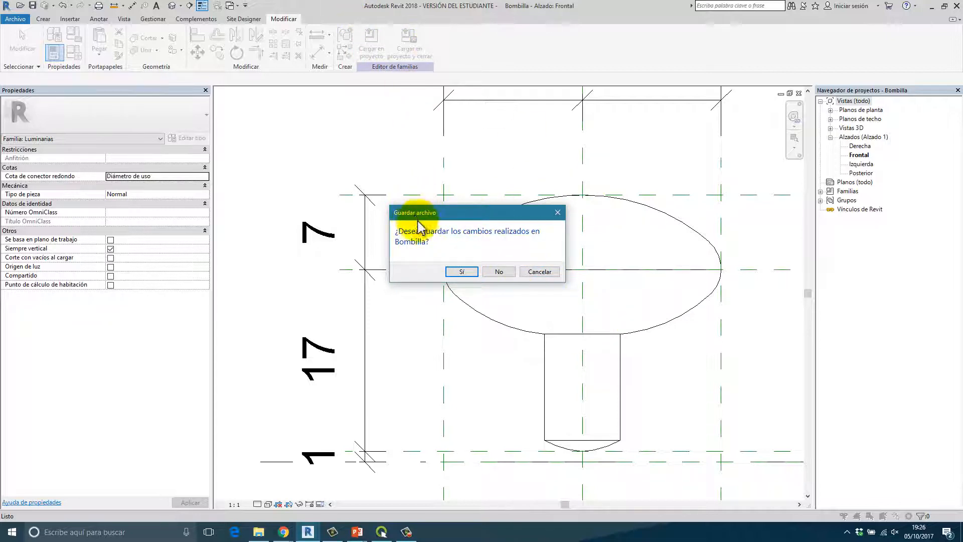
left_click(498, 272)
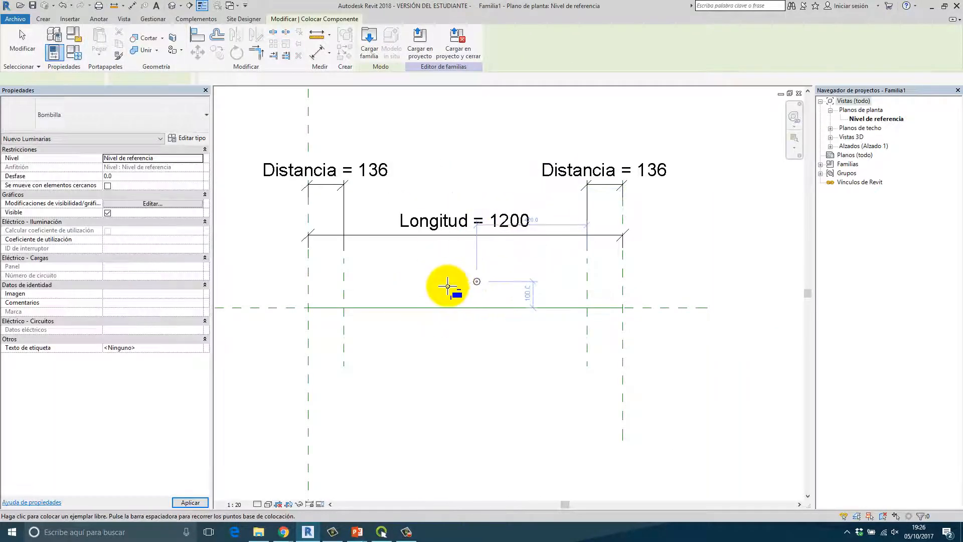
- Place one Bombilla instance on the Centro (Frontal/Posterior) plane, just inside the left inner reference plane, and finish placing components
middle_click_drag(447, 286, 566, 258)
scroll(428, 282, "down", 1)
scroll(428, 278, "up", 5)
scroll(497, 281, "up", 2)
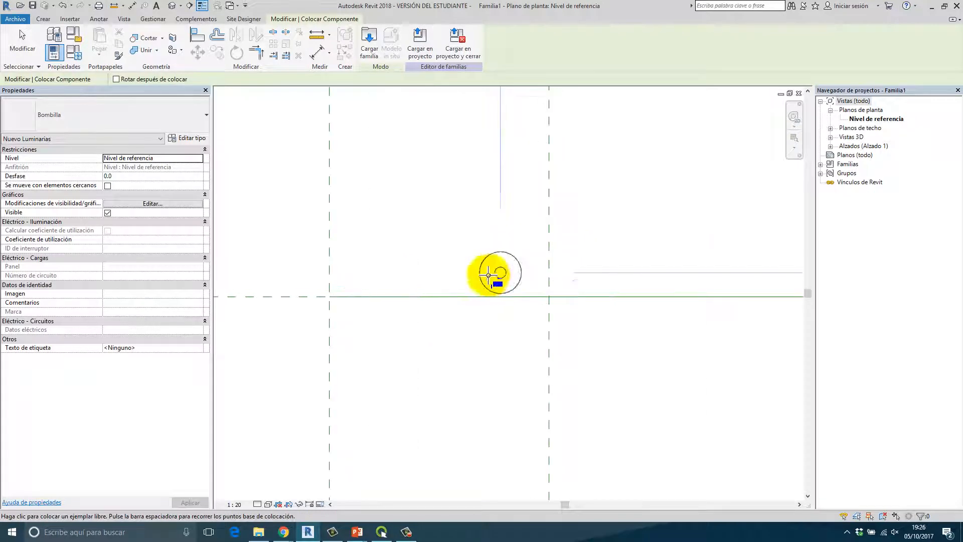
middle_click_drag(494, 278, 300, 298)
scroll(300, 299, "down", 1)
left_click(396, 312)
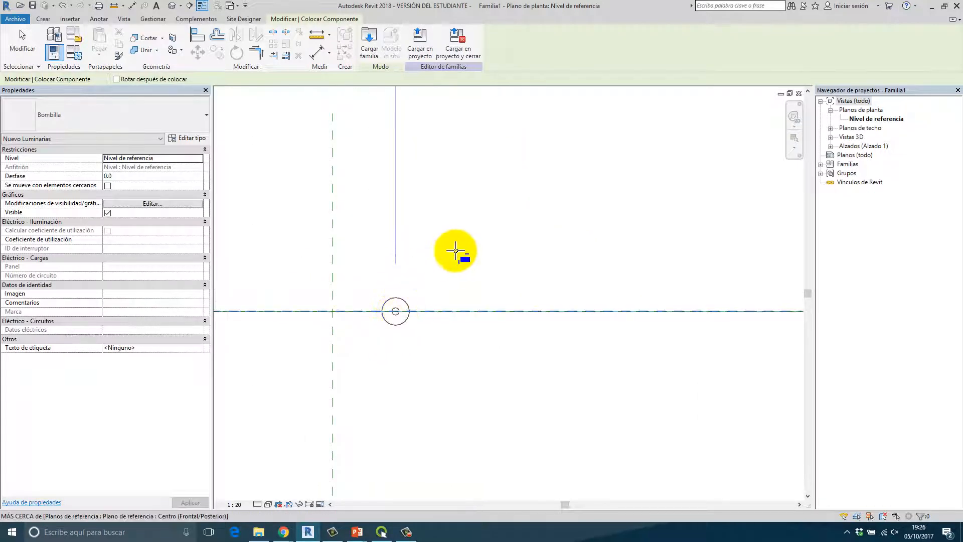
right_click(523, 234)
left_click(532, 239)
right_click(484, 232)
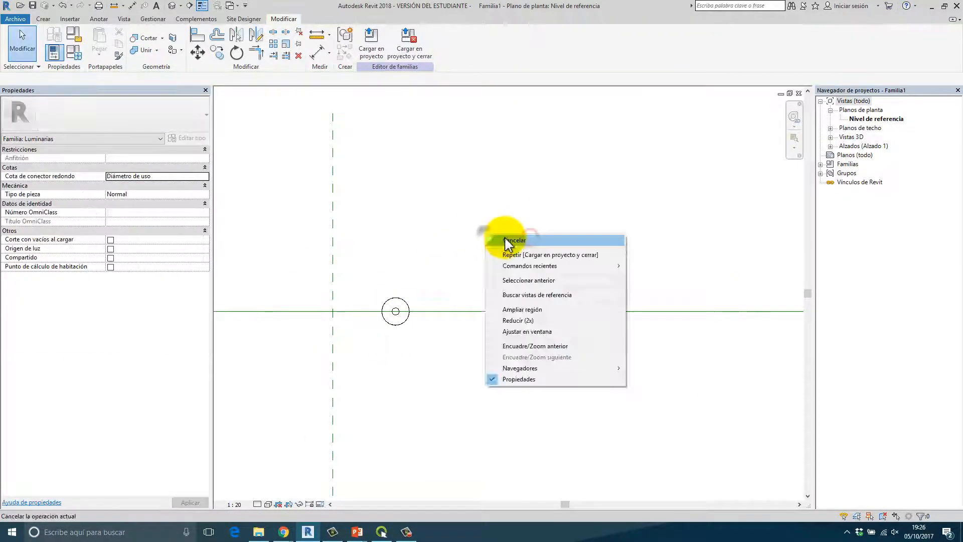
left_click(505, 239)
scroll(411, 294, "down", 3)
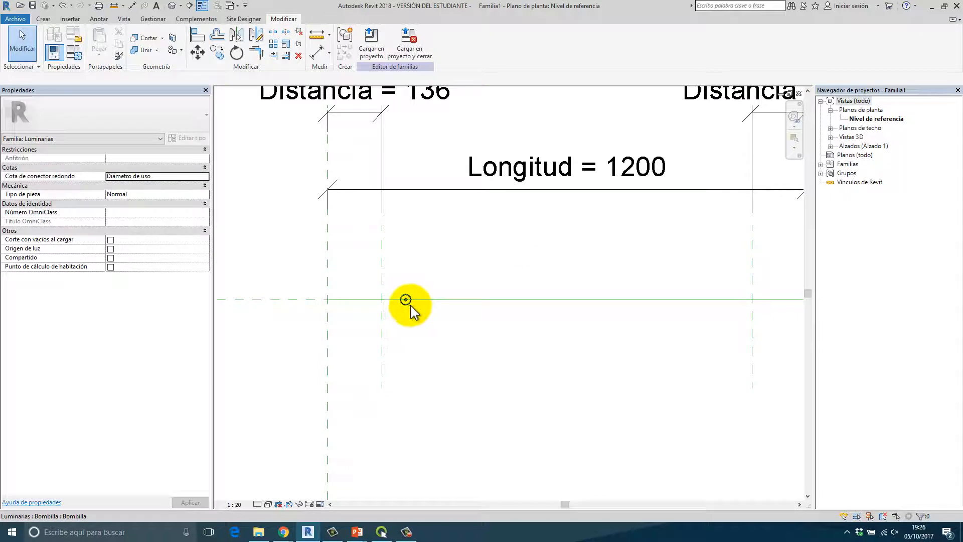
- Open the Frontal elevation, examine how the bulb sits on the Nivel de referencia, and close that view
double_click(862, 146)
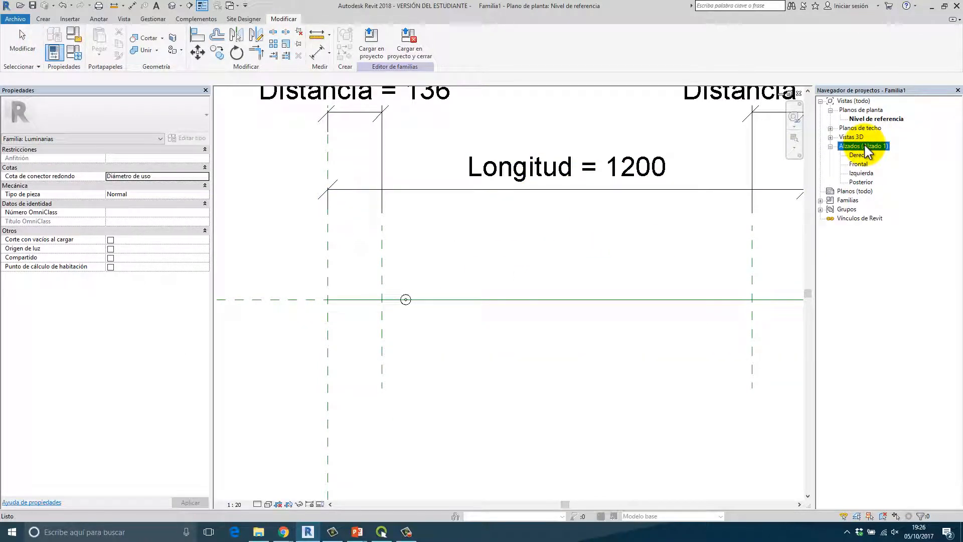
double_click(859, 163)
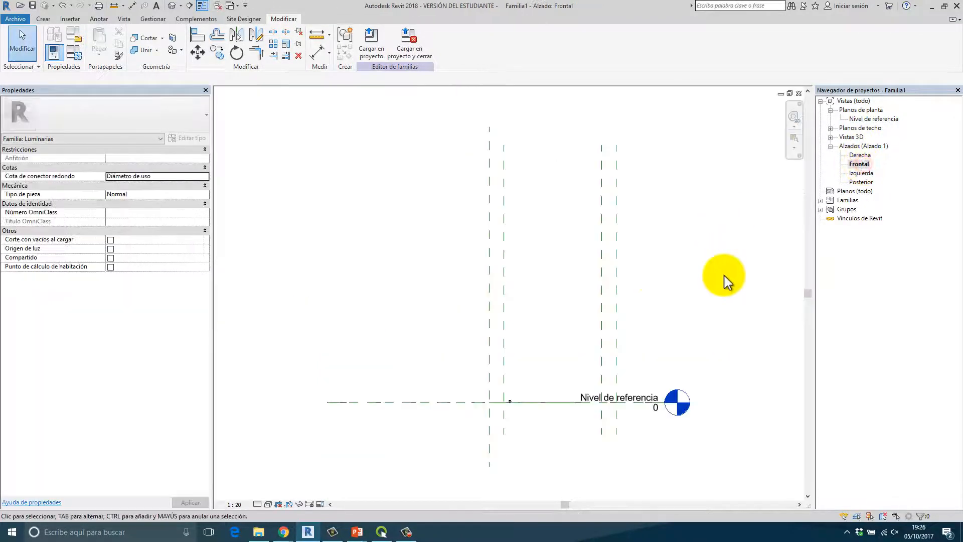
scroll(507, 399, "up", 5)
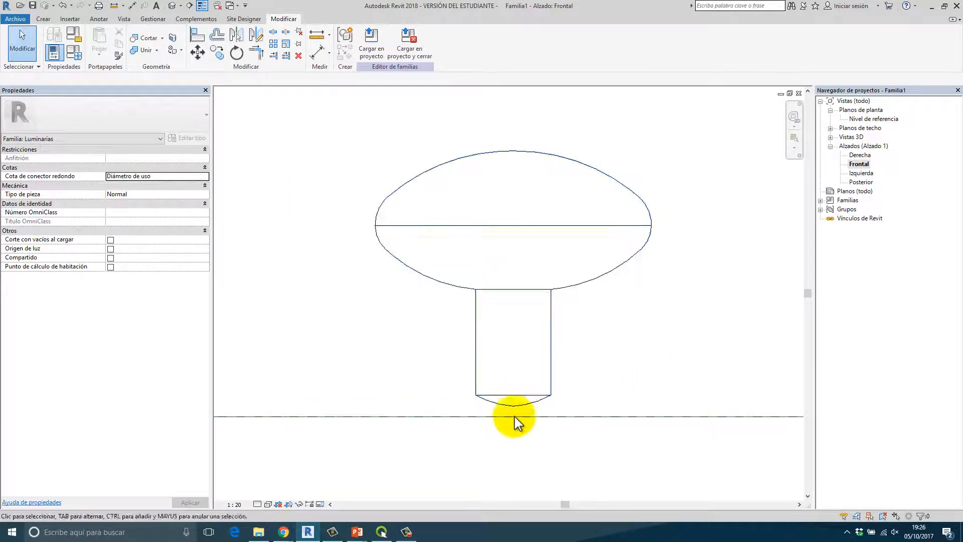
scroll(517, 387, "down", 3)
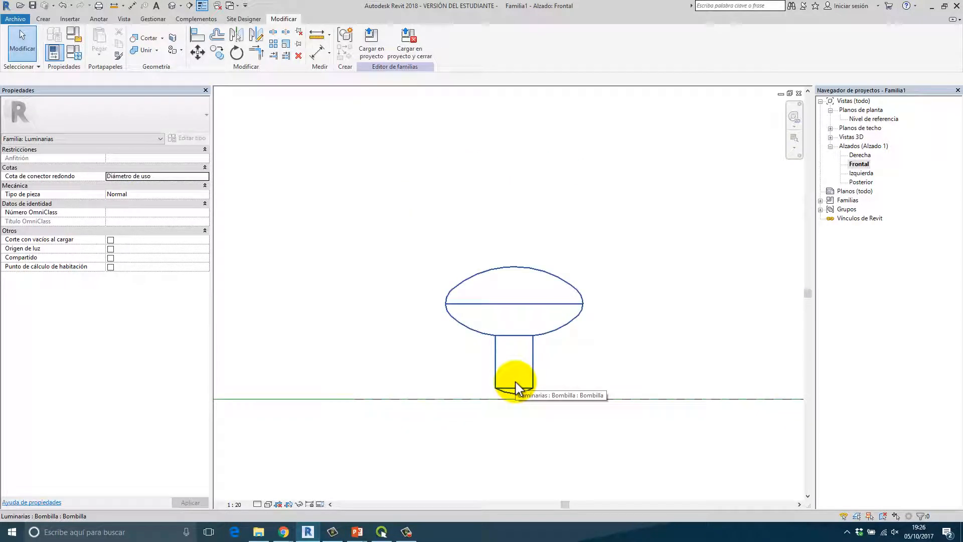
scroll(517, 388, "down", 4)
middle_click_drag(517, 383, 510, 318)
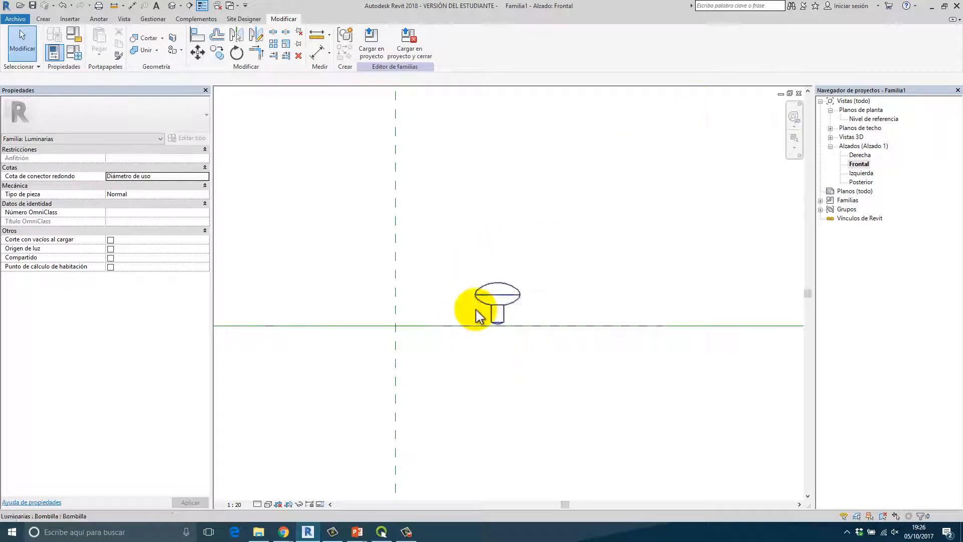
scroll(479, 314, "up", 1)
left_click(798, 94)
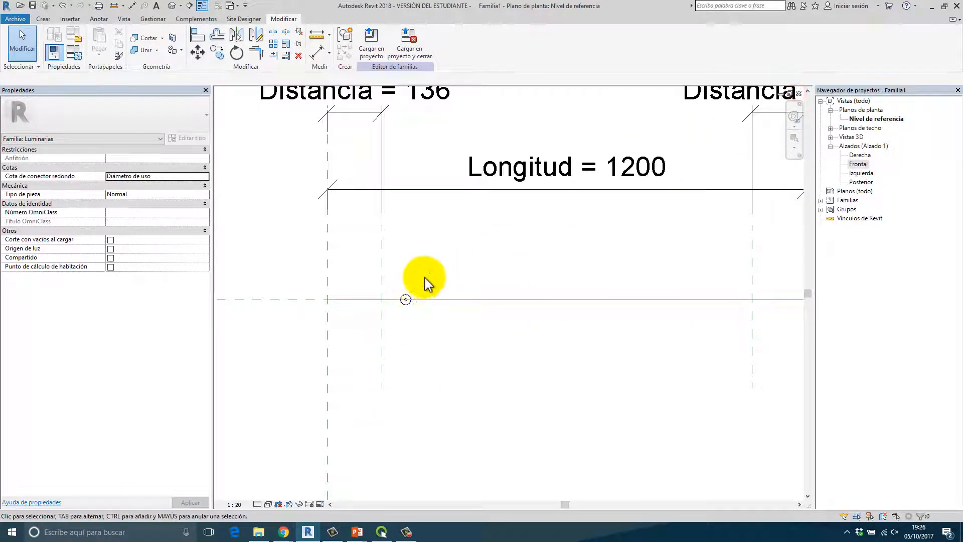
- Examine the bulb's position in the floor plan, consult the Matriz Lineal slide in PowerPoint, and return to Revit
scroll(409, 294, "up", 3)
scroll(419, 299, "down", 1)
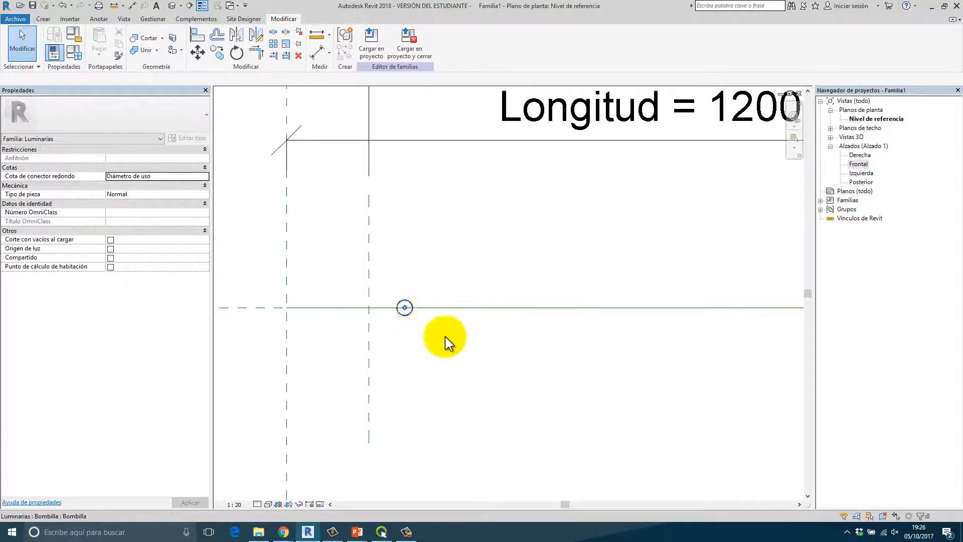
scroll(445, 339, "up", 2)
middle_click_drag(407, 323, 501, 329)
scroll(501, 330, "down", 1)
key("alt")
key("alt+Tab")
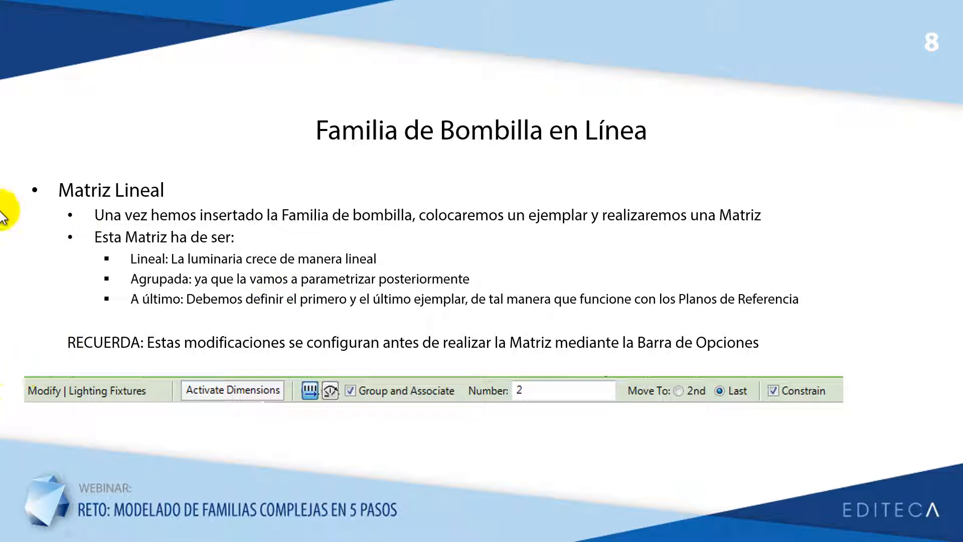
key("alt+Tab")
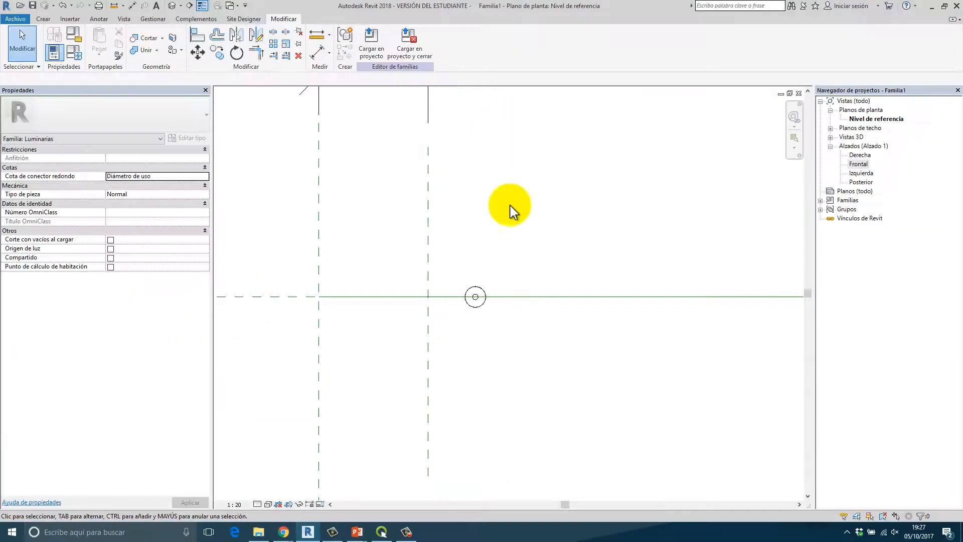
- Start an array of the bulb as linear, with Agrupar y asociar, number 2, Mover a Último and Restringir enabled
left_click(485, 297)
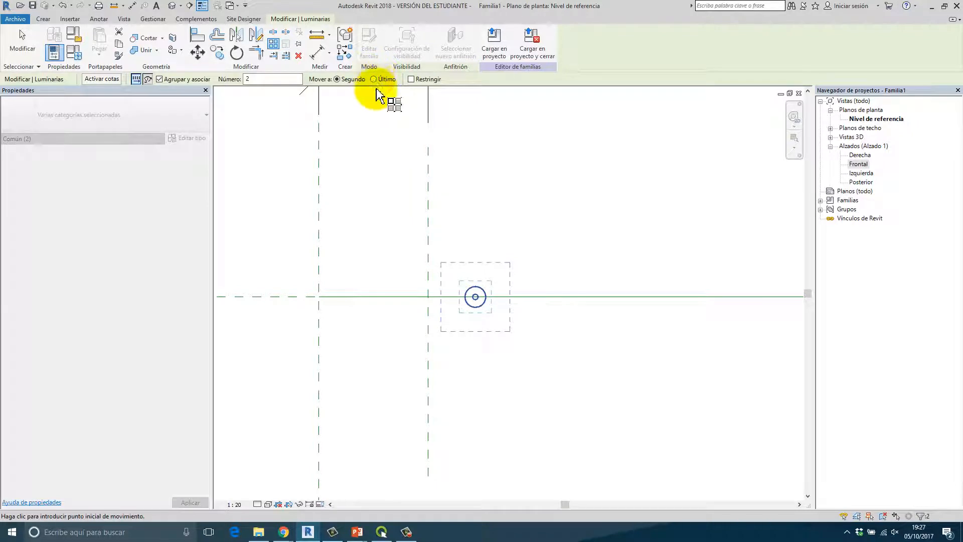
key("alt+Tab")
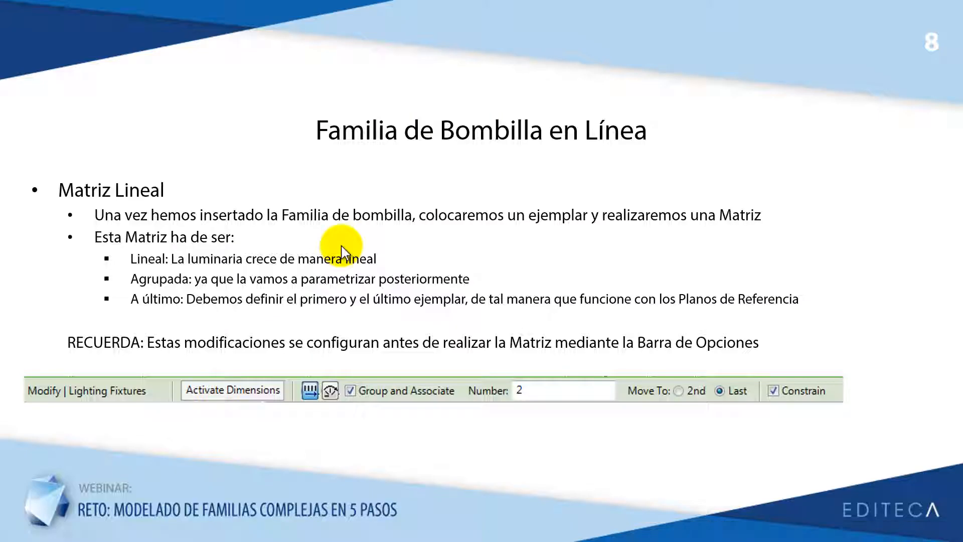
key("alt+Tab")
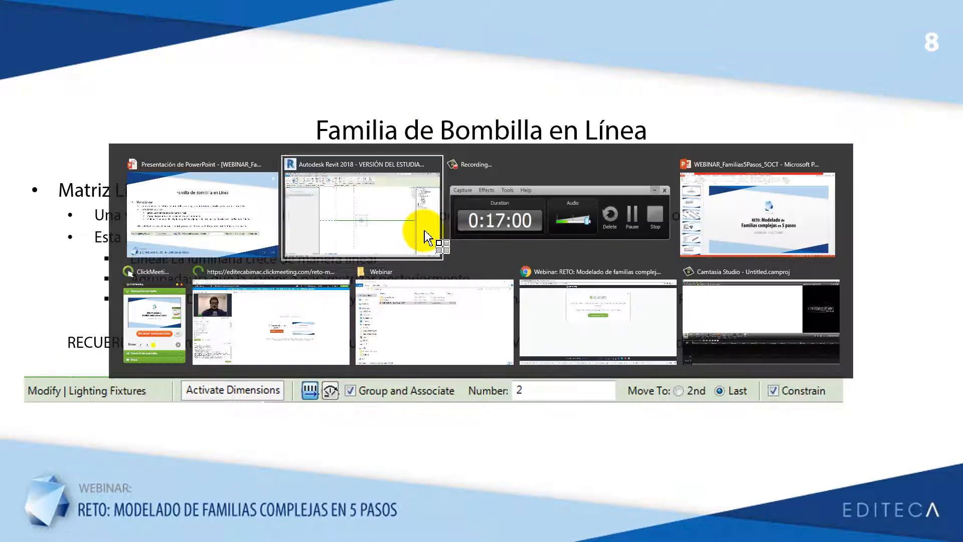
scroll(509, 276, "down", 3)
middle_click_drag(496, 278, 350, 290)
scroll(357, 312, "up", 5)
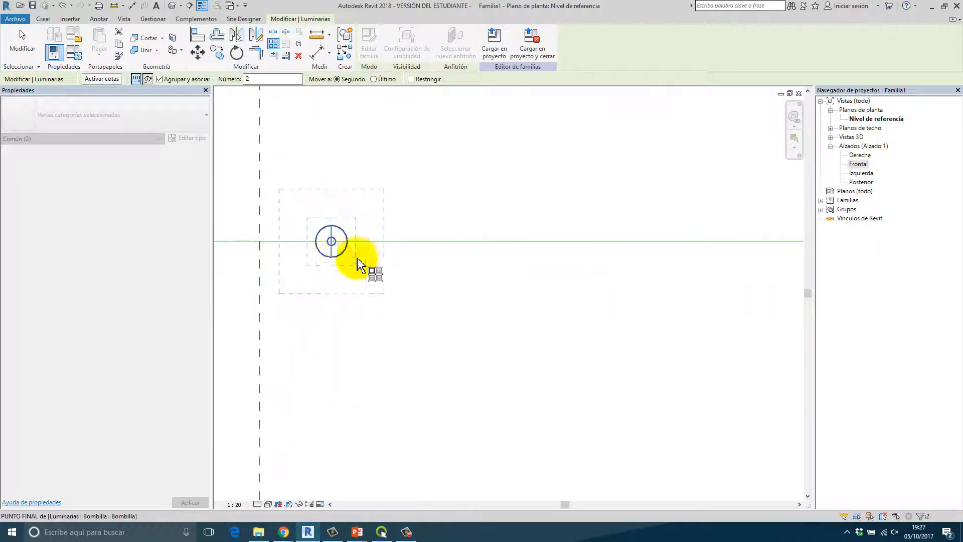
scroll(401, 265, "down", 3)
scroll(401, 266, "down", 1)
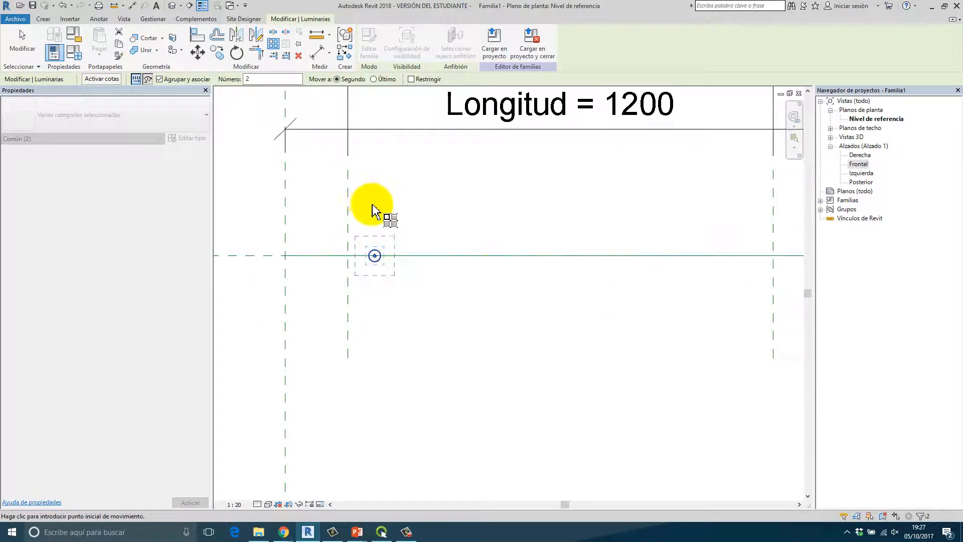
left_click(147, 80)
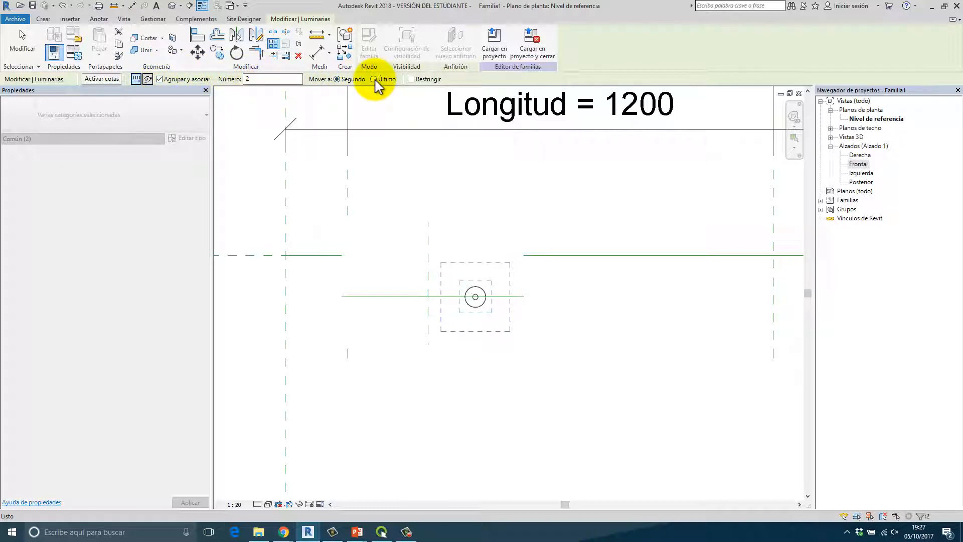
left_click(411, 79)
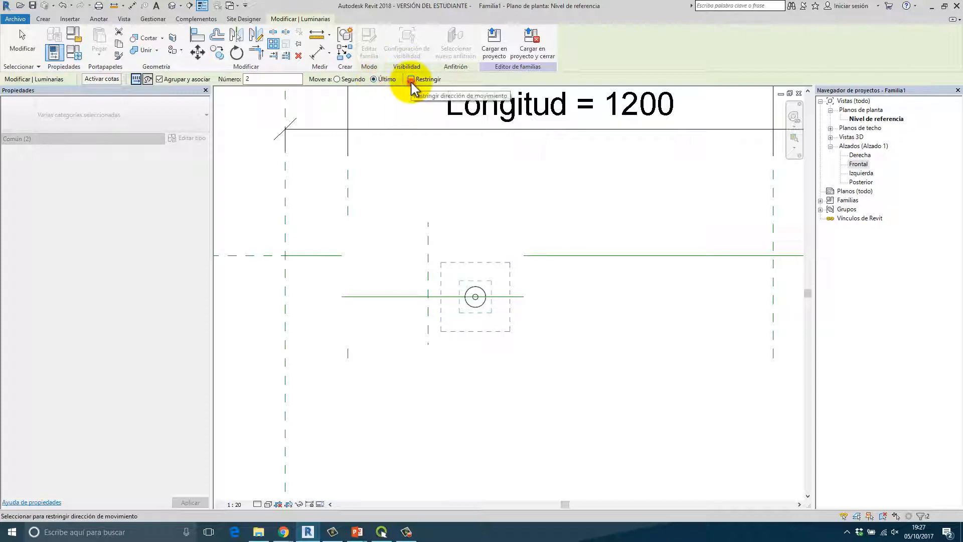
- Place the array's last bulb horizontally, just inside the right inner reference plane, keeping 2 instances, and finish the array
left_click(475, 351)
scroll(613, 351, "down", 2)
middle_click_drag(613, 351, 401, 362)
scroll(622, 387, "down", 4)
middle_click_drag(709, 389, 503, 381)
left_click(510, 384)
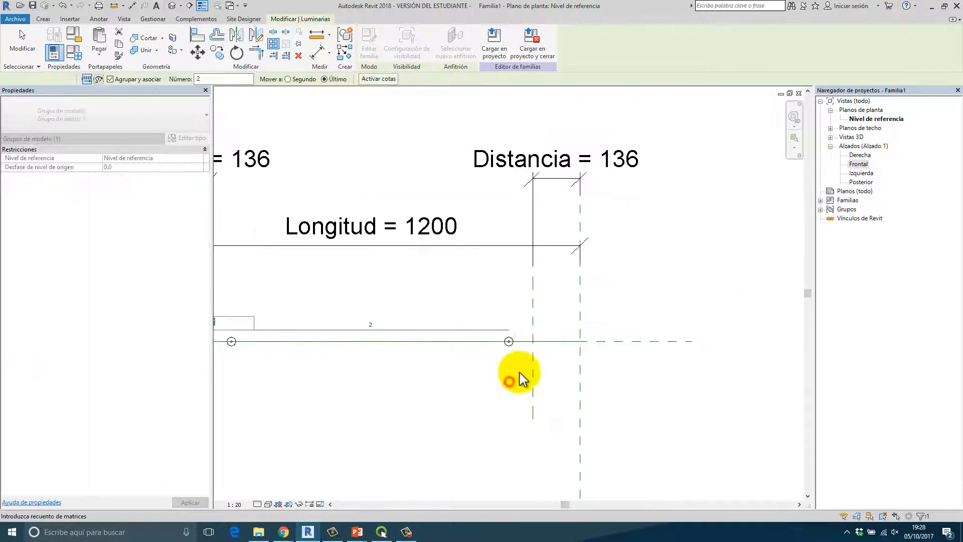
right_click(703, 277)
left_click(717, 285)
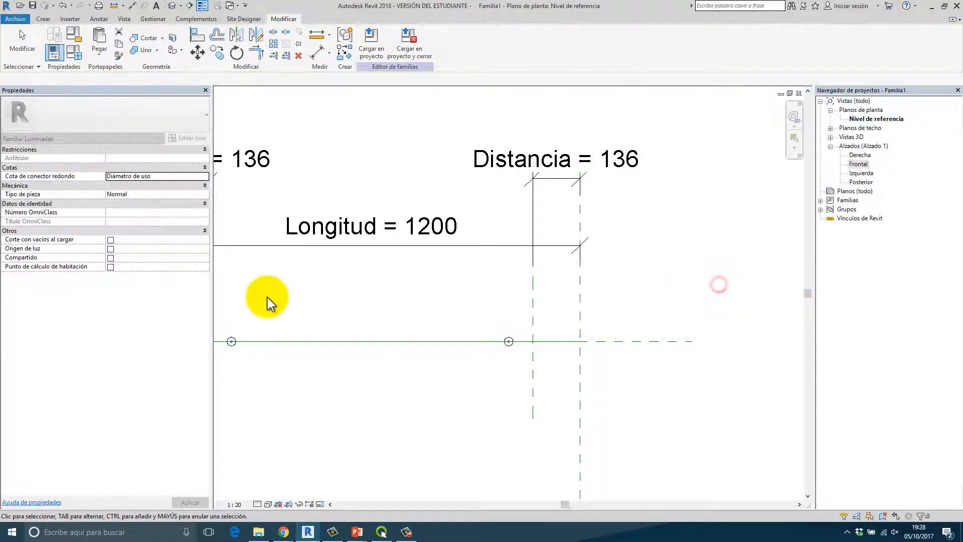
- Select the first bulb group of the array and set the array count to 3
scroll(393, 286, "down", 2)
scroll(437, 317, "up", 5)
left_click(437, 317)
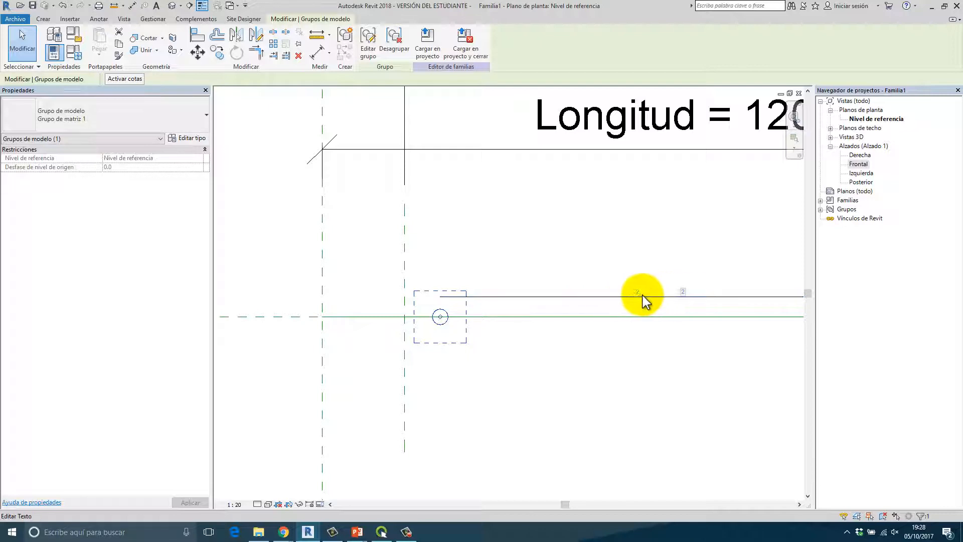
middle_click_drag(632, 303, 572, 309)
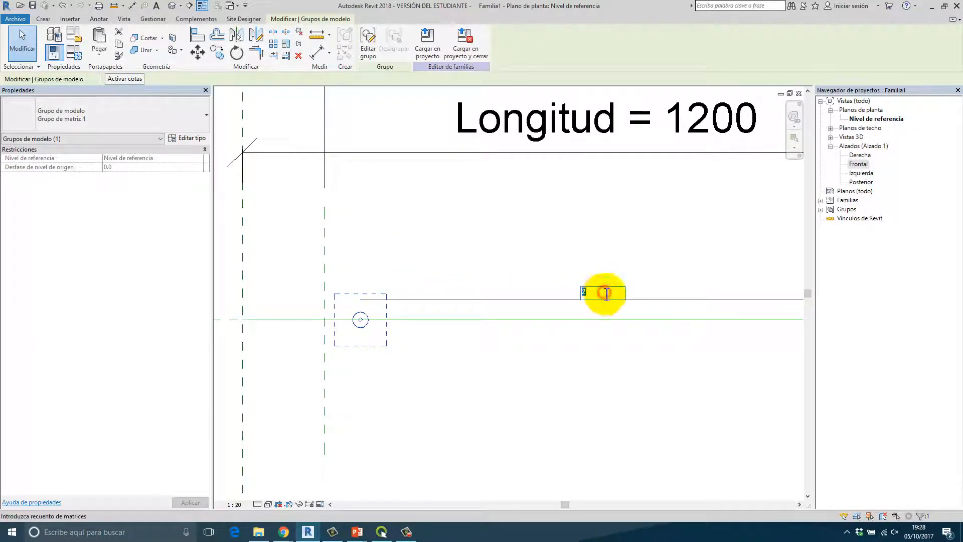
left_click(602, 411)
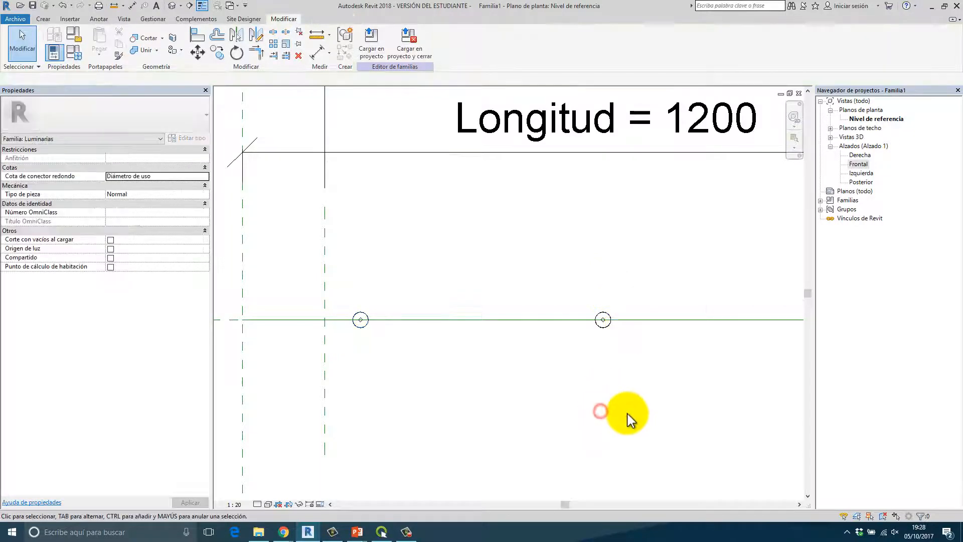
- Select the middle bulb group and examine the array's extent between the two inner reference planes
scroll(483, 333, "down", 2)
scroll(536, 359, "up", 3)
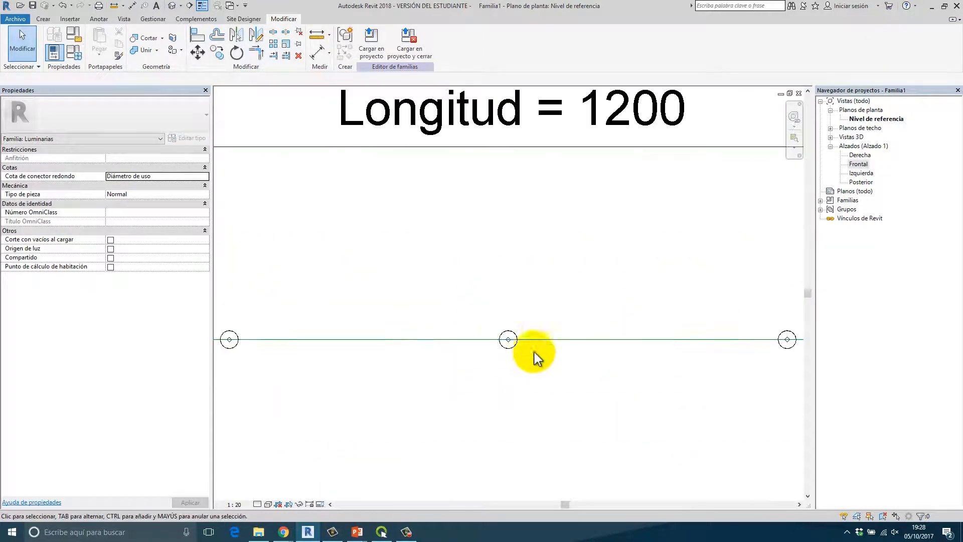
left_click(513, 336)
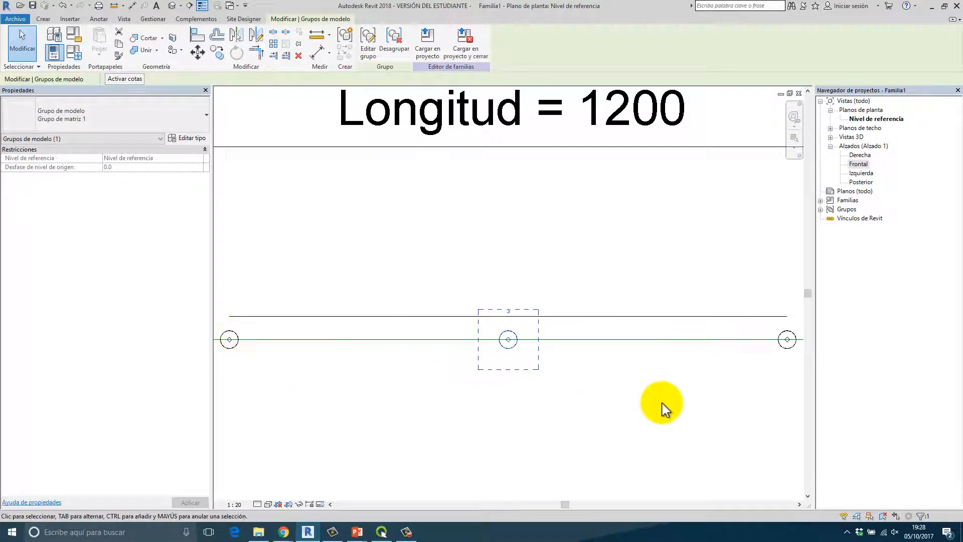
scroll(662, 391, "down", 1)
scroll(412, 377, "down", 5)
middle_click_drag(500, 406, 433, 406)
scroll(502, 371, "up", 1)
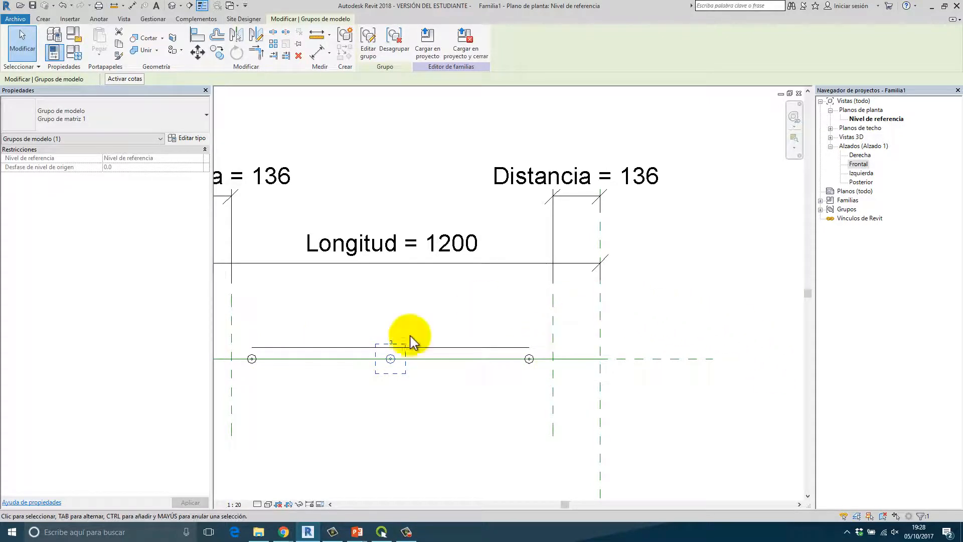
scroll(331, 416, "down", 1)
scroll(325, 405, "down", 1)
middle_click_drag(325, 406, 445, 354)
- Align the left edge of the array's first bulb with the left inner reference plane
scroll(422, 338, "up", 6)
scroll(502, 289, "up", 3)
scroll(448, 308, "down", 5)
left_click(490, 366)
scroll(494, 376, "up", 2)
middle_click_drag(534, 371, 473, 400)
scroll(473, 399, "up", 1)
scroll(258, 309, "up", 3)
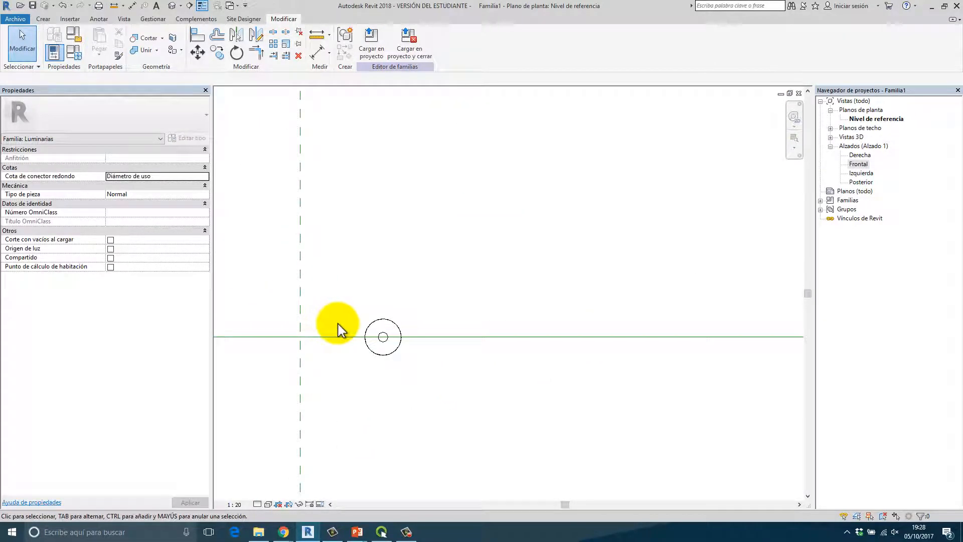
key("a")
key("l")
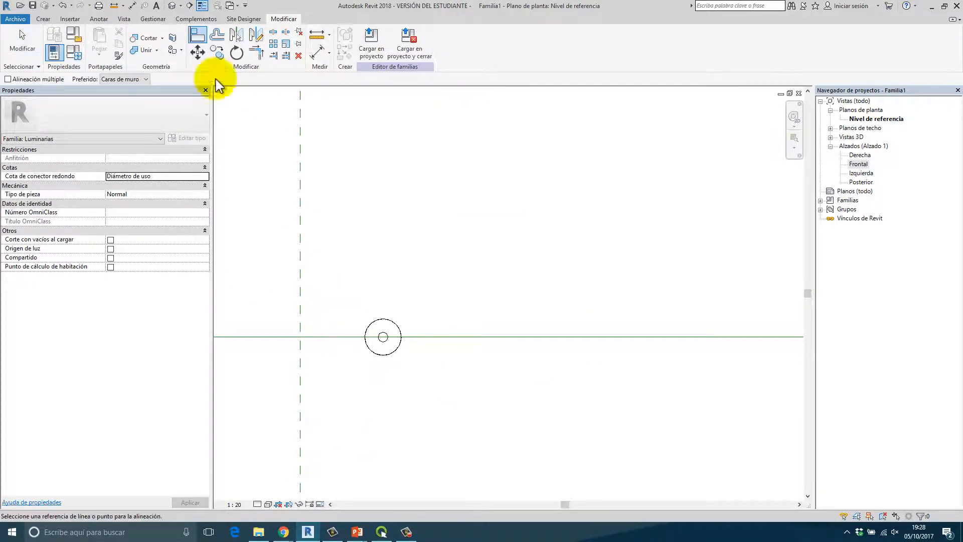
left_click(300, 235)
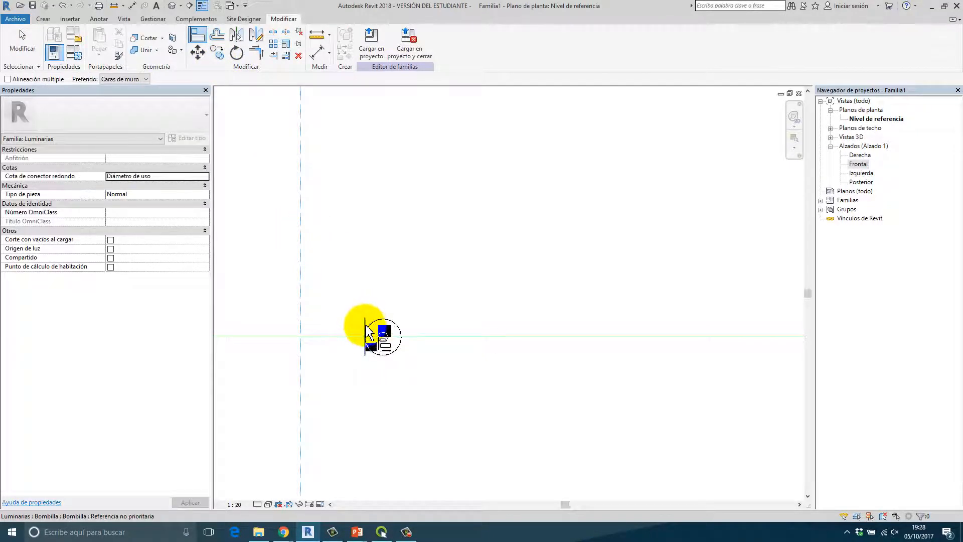
left_click(365, 332)
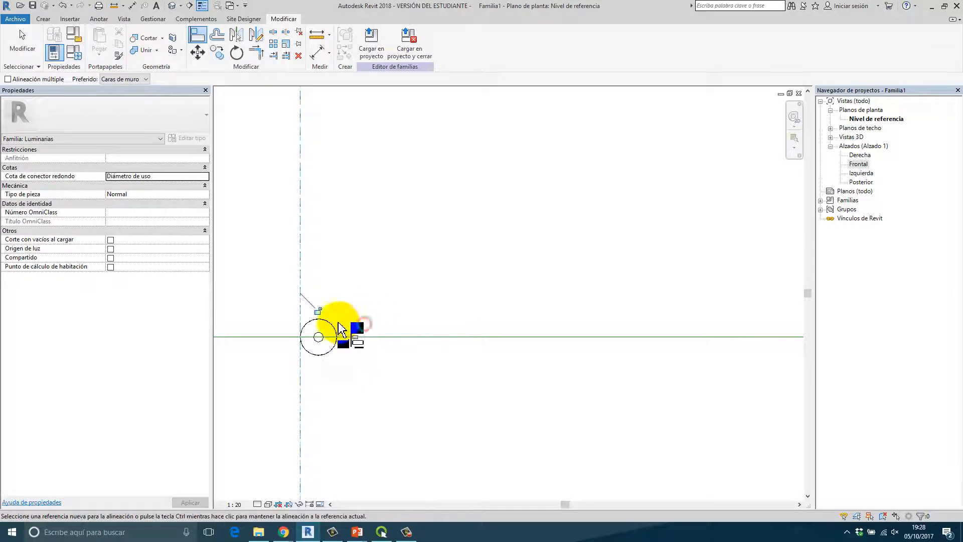
- Align the right edge of the array's last bulb with the right inner reference plane, lock the alignment and end the command
scroll(633, 304, "down", 4)
middle_click_drag(641, 303, 304, 274)
scroll(573, 290, "up", 3)
scroll(545, 297, "up", 1)
left_click(473, 290)
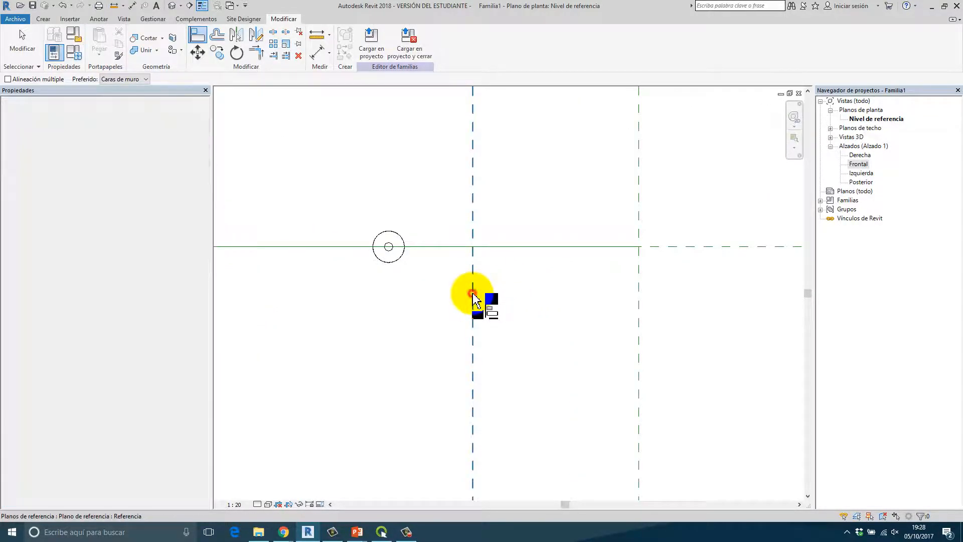
left_click(405, 240)
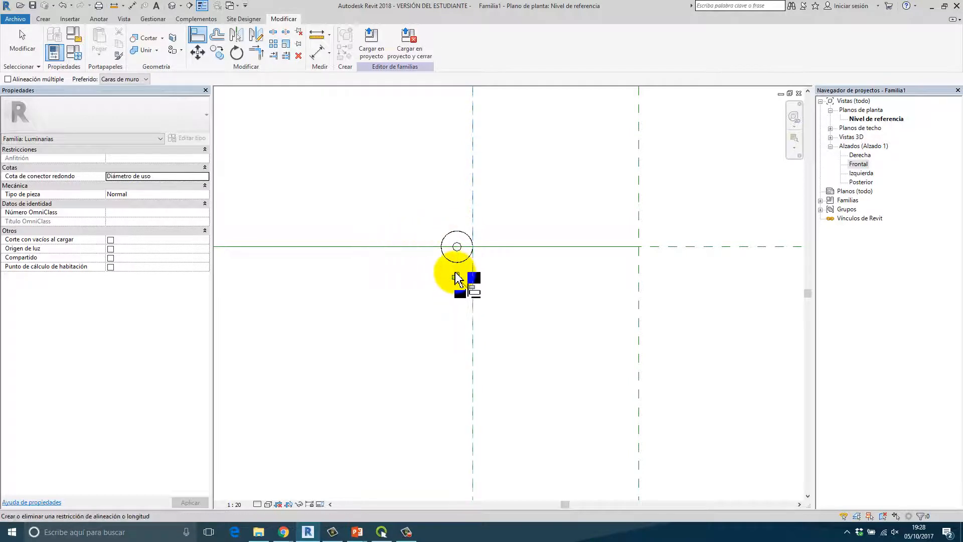
left_click(454, 275)
right_click(360, 191)
left_click(371, 199)
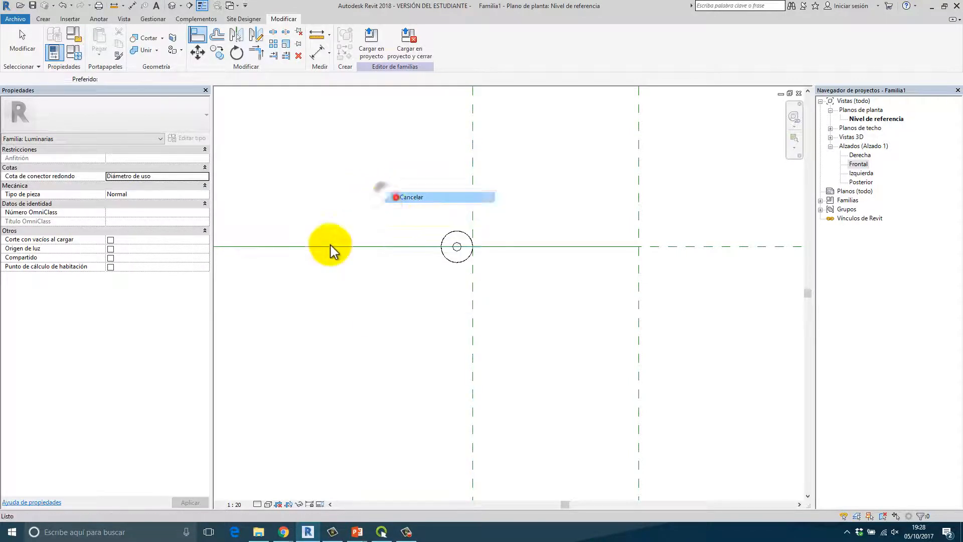
- Set the Longitud dimension to 1500 by way of the outer right reference plane (Derecha)
scroll(326, 250, "down", 3)
scroll(381, 254, "up", 4)
scroll(366, 254, "down", 4)
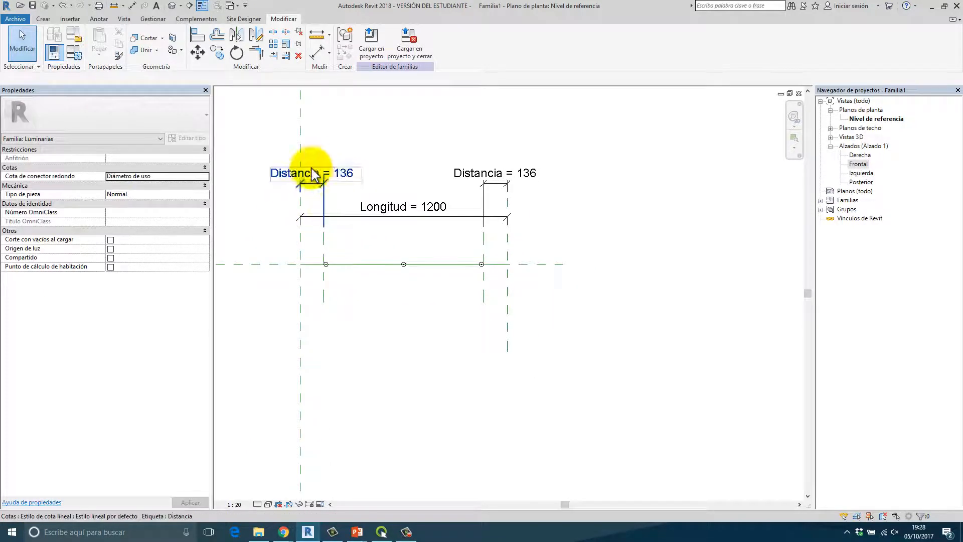
left_click(508, 306)
left_click(419, 209)
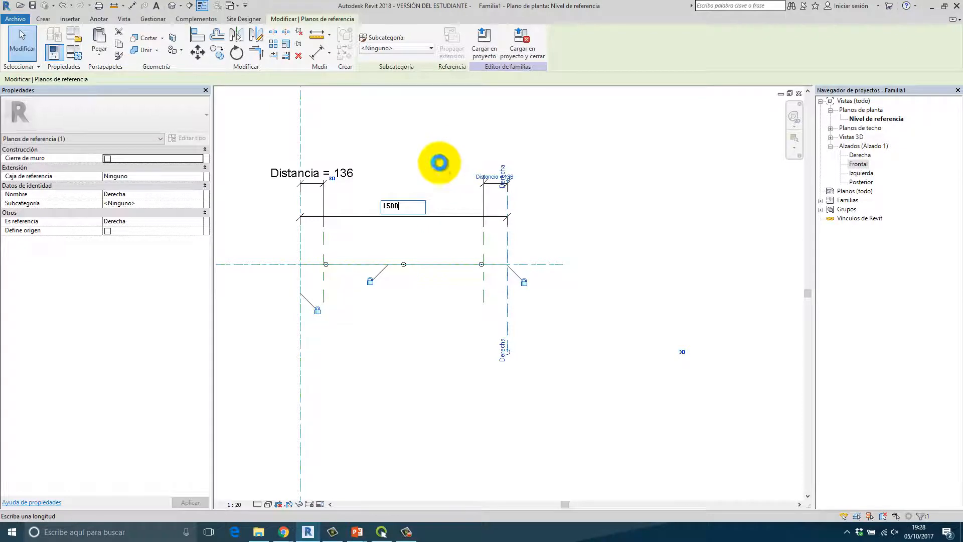
left_click(440, 162)
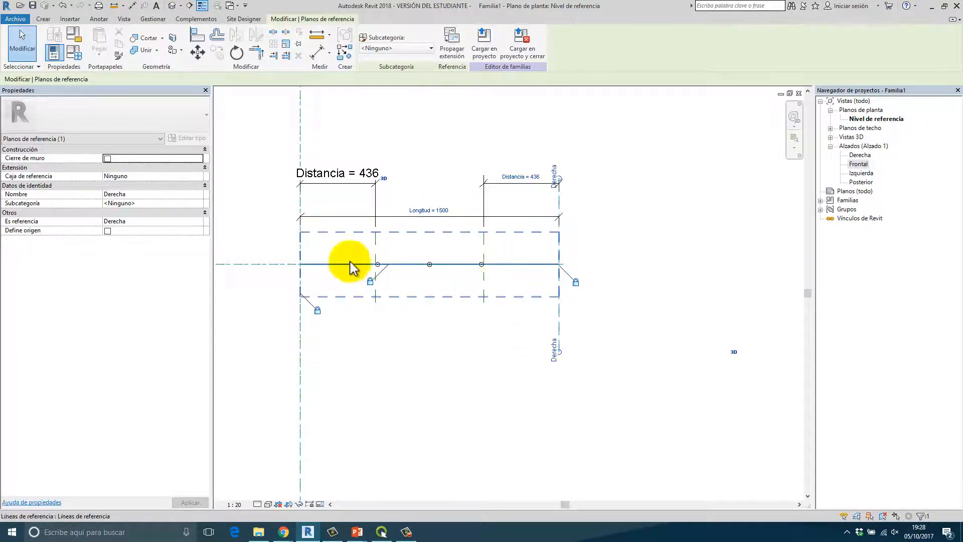
- Set the Distancia dimension to 300 by way of the right inner reference plane
scroll(379, 232, "up", 3)
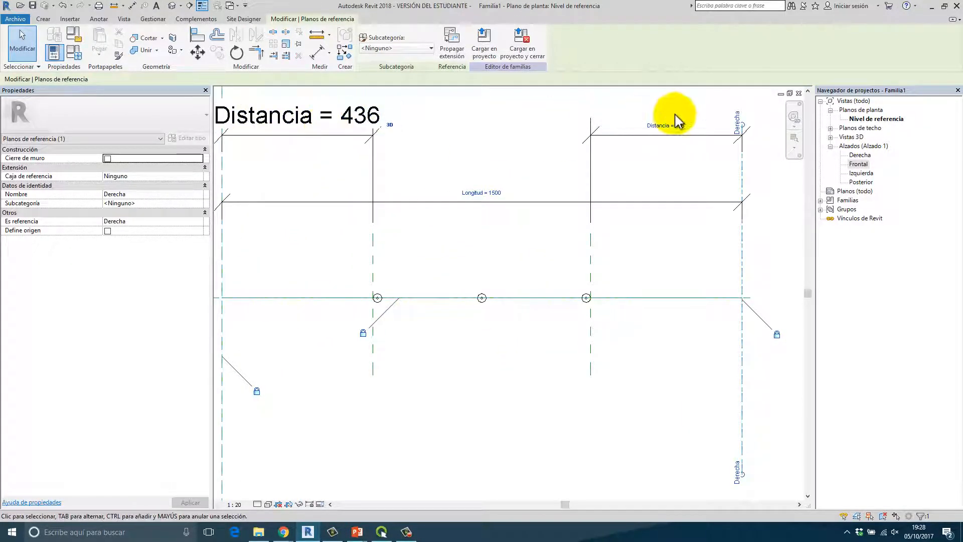
left_click(590, 258)
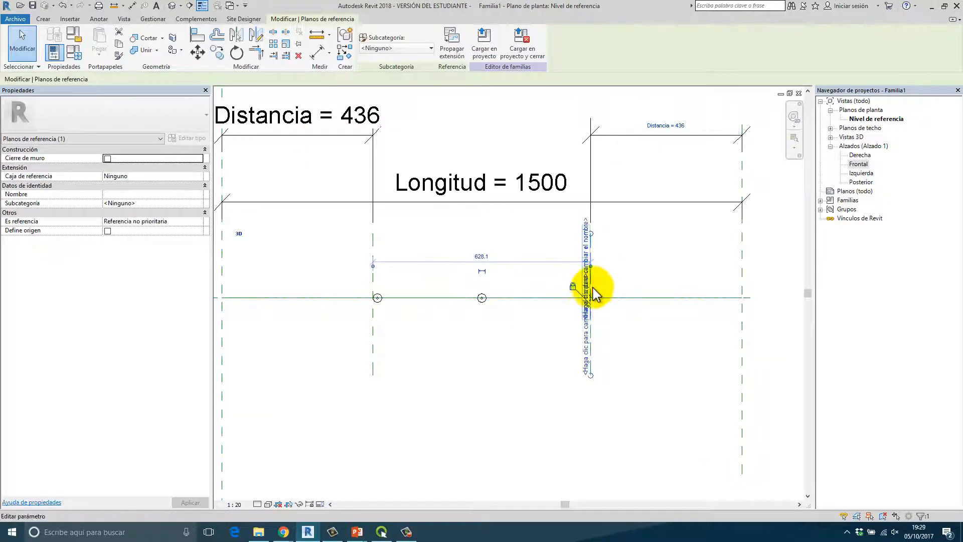
scroll(595, 384, "up", 2)
scroll(603, 165, "down", 3)
middle_click_drag(603, 163, 535, 292)
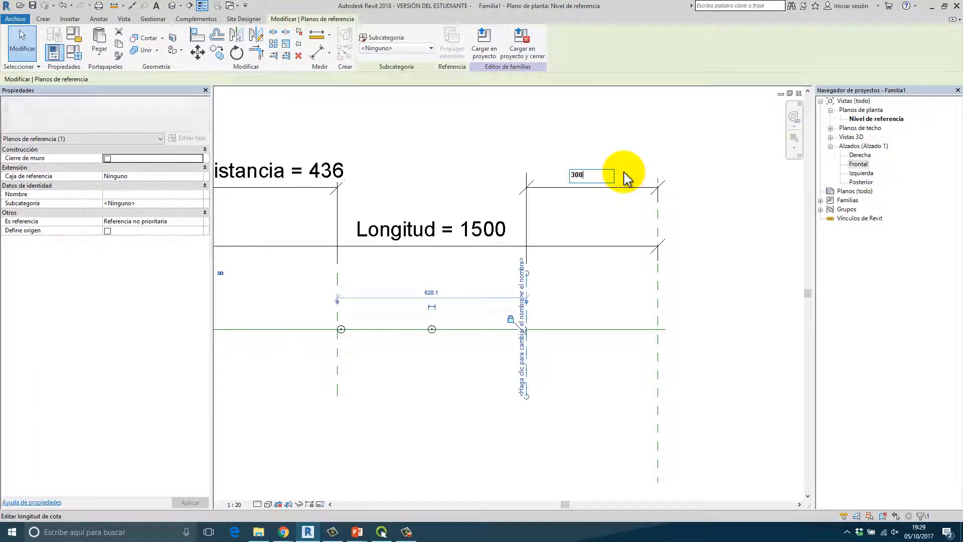
key("Return")
left_click(685, 357)
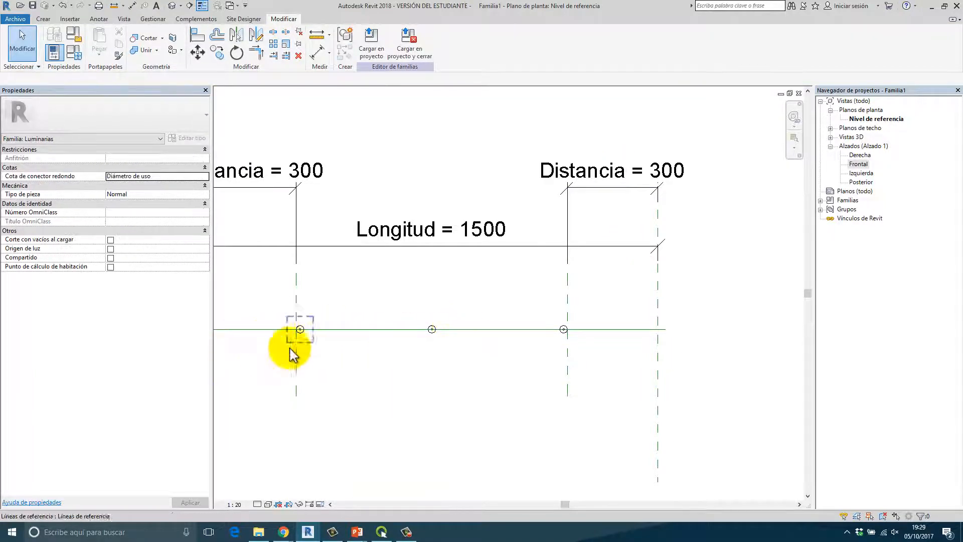
- Examine the array from its first bulb group and review the PowerPoint slide on array parametrization (Parametrización de Matriz)
left_click(307, 341)
scroll(326, 320, "up", 2)
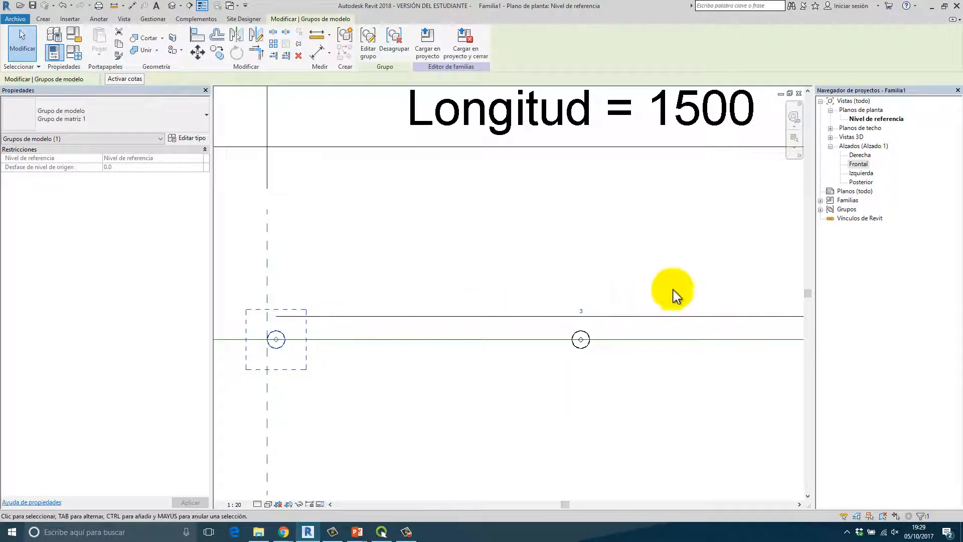
key("alt+Tab")
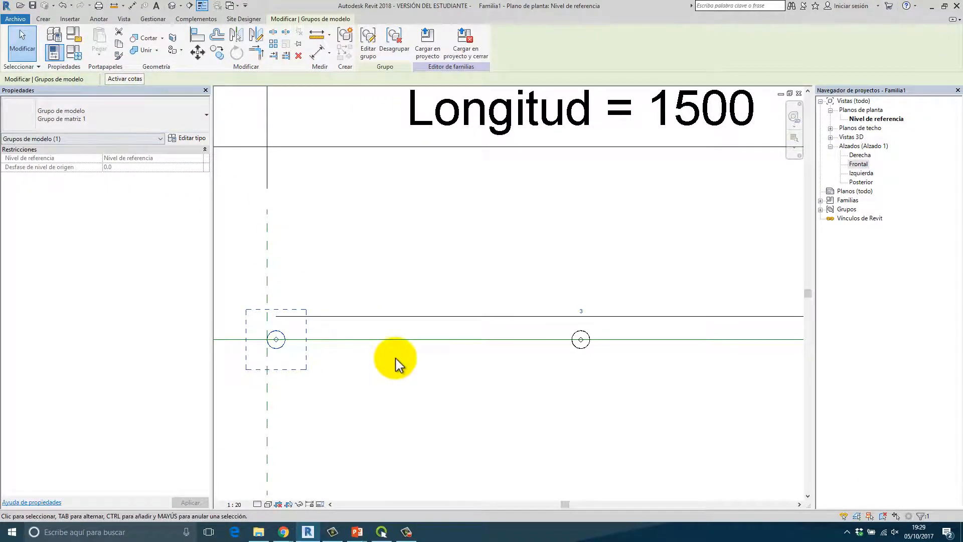
scroll(388, 319, "down", 2)
middle_click_drag(501, 365, 450, 366)
left_click(527, 405)
left_click(260, 339)
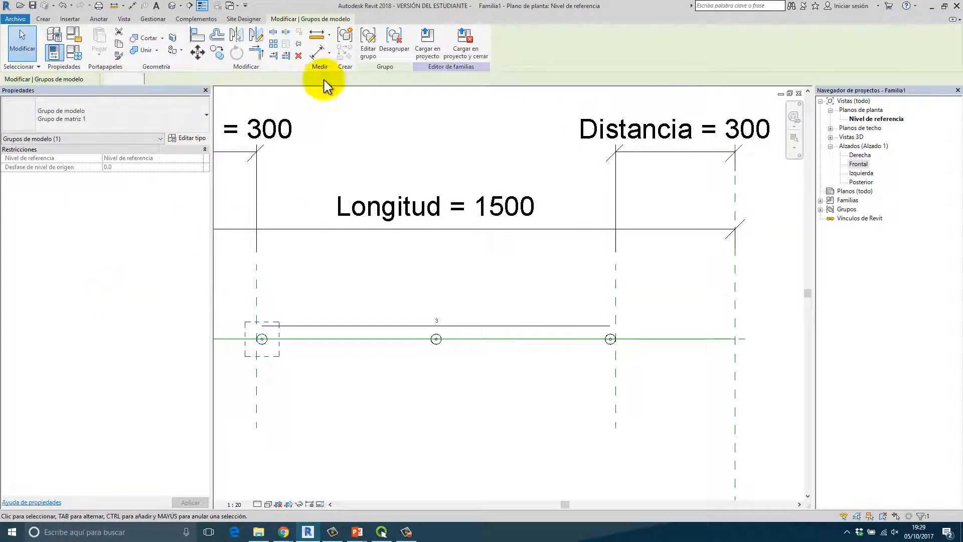
key("alt+Tab")
left_click(305, 371)
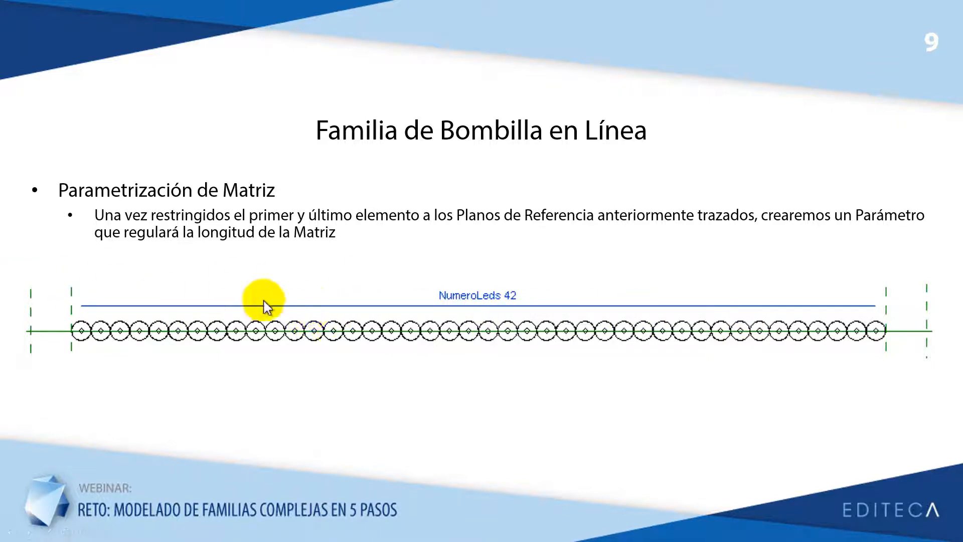
- Switch back to Revit and label the bulb array with a new family instance parameter (Ejemplar) named NumeroLeds
key("alt+Tab")
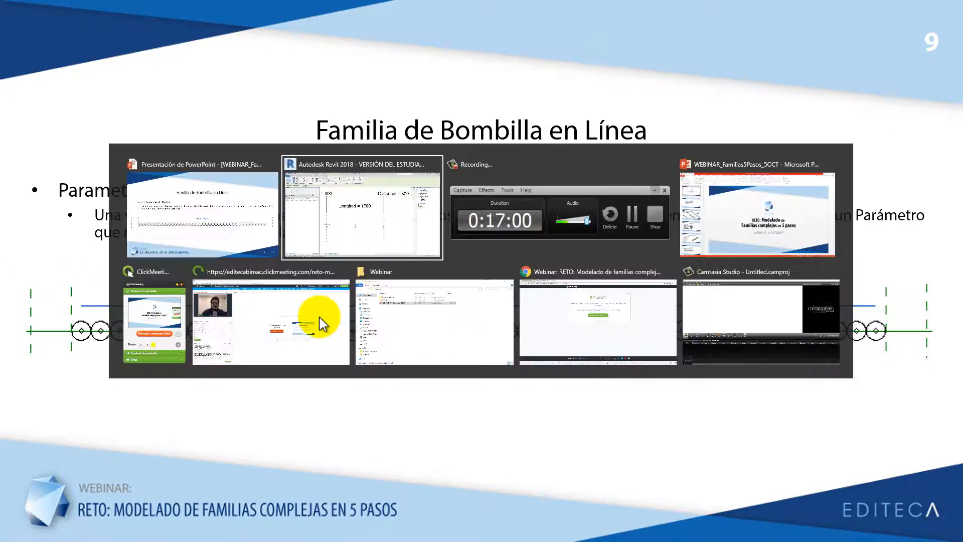
middle_click_drag(518, 298, 618, 299)
scroll(618, 299, "up", 1)
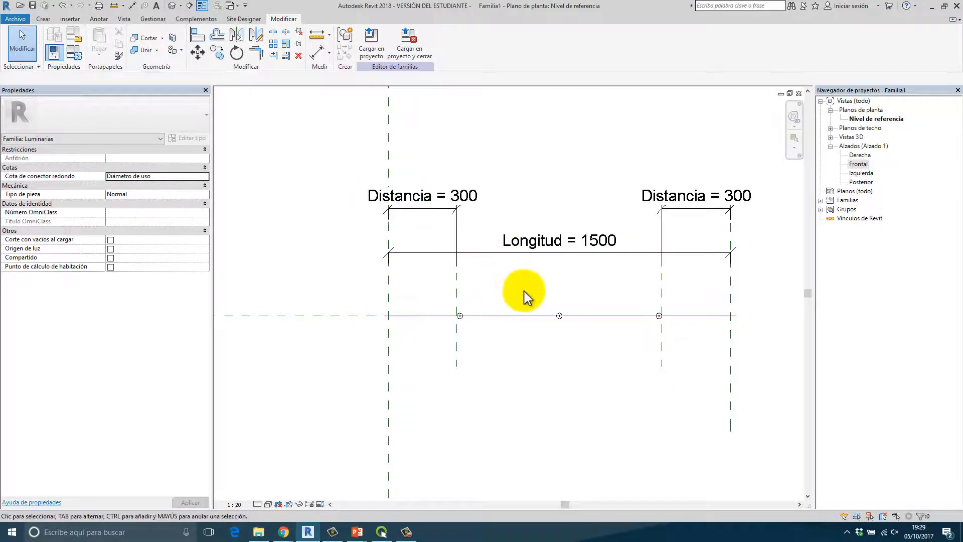
middle_click_drag(523, 294, 400, 294)
scroll(351, 323, "up", 3)
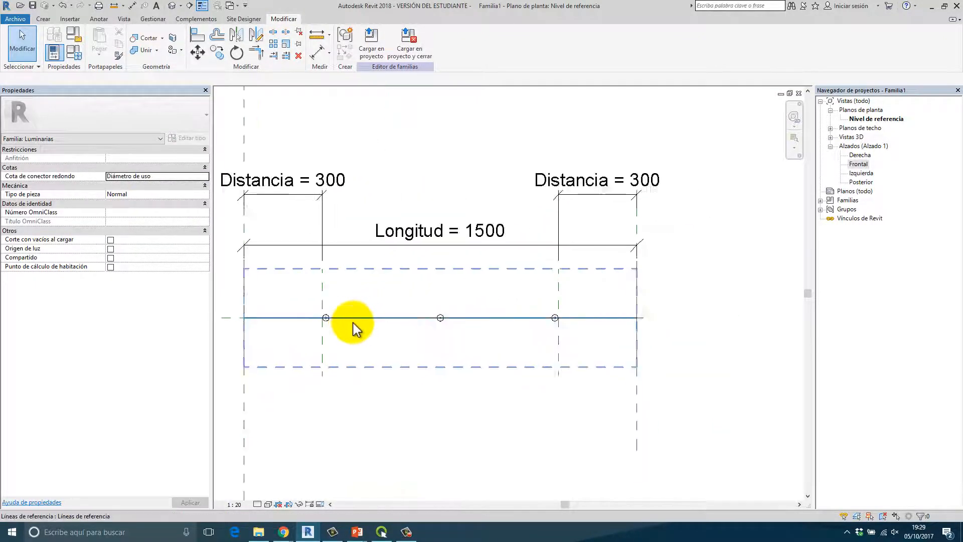
left_click(311, 316)
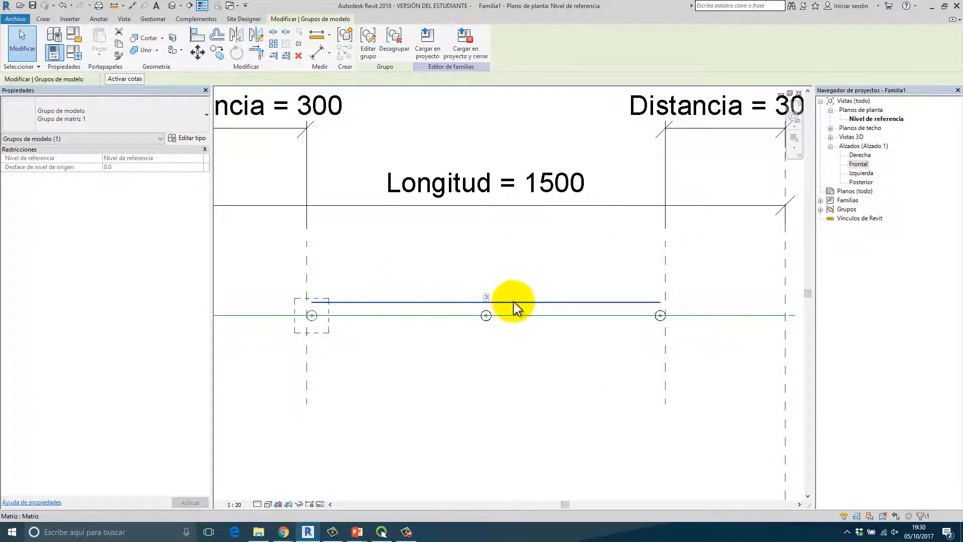
left_click(468, 305)
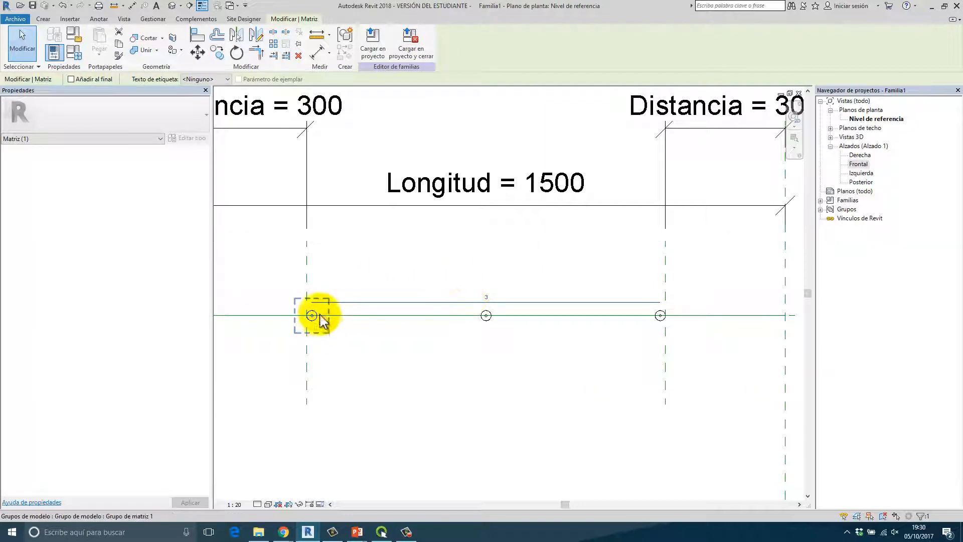
left_click(448, 301)
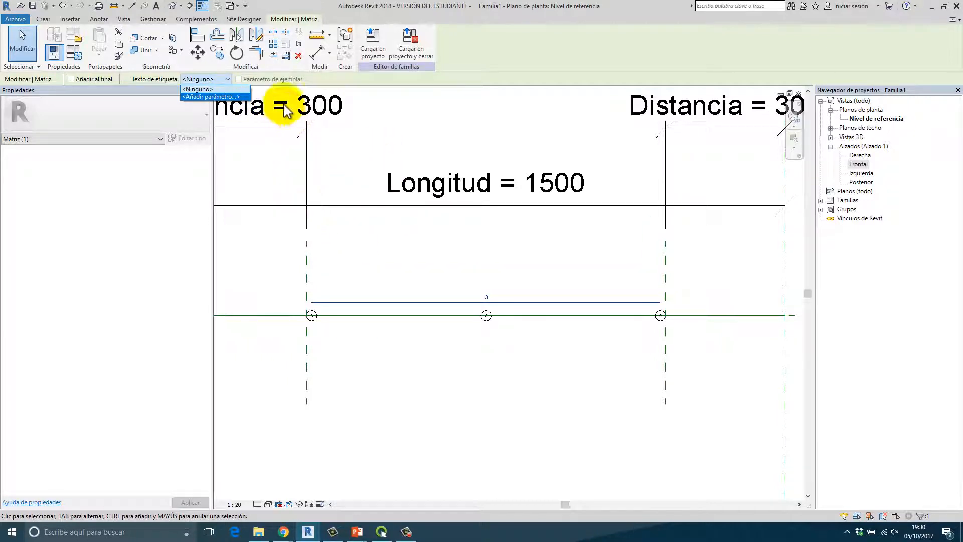
left_click(225, 102)
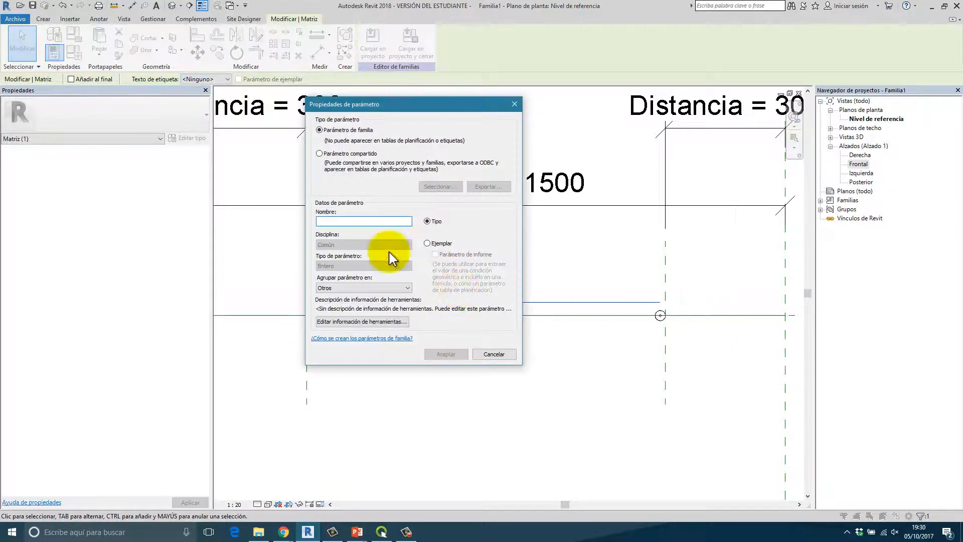
left_click(364, 220)
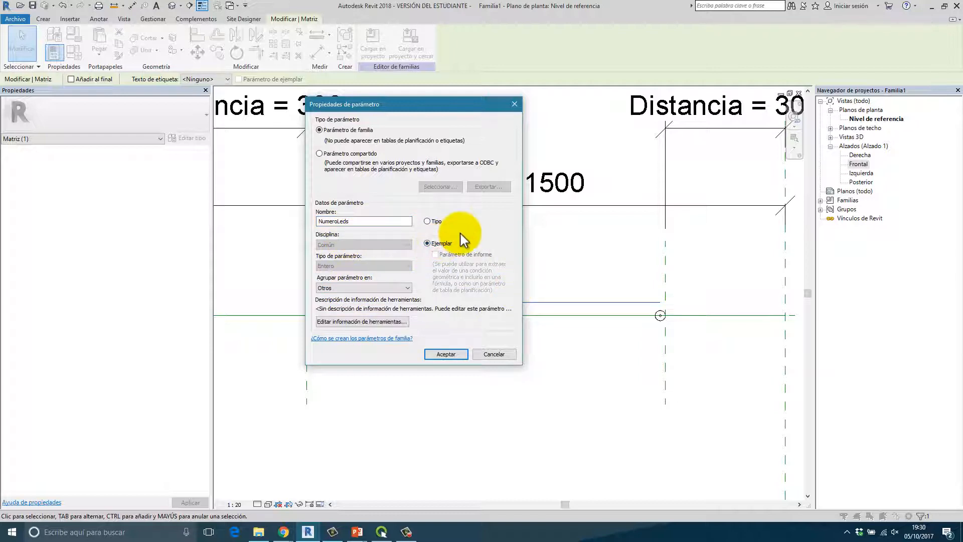
left_click(446, 354)
key("Escape")
- Set the NumeroLeds parameter to 6 in the family types and apply it
scroll(401, 301, "up", 3)
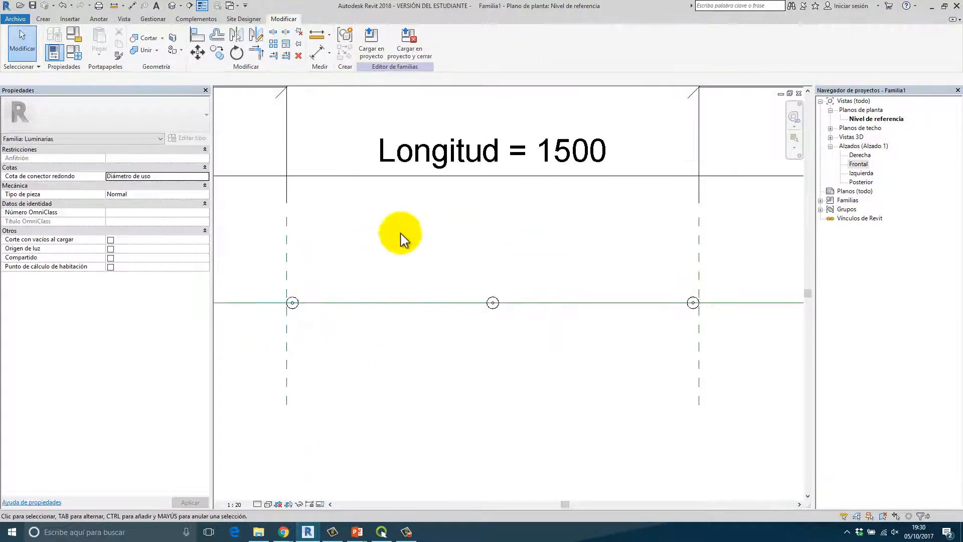
scroll(301, 301, "up", 3)
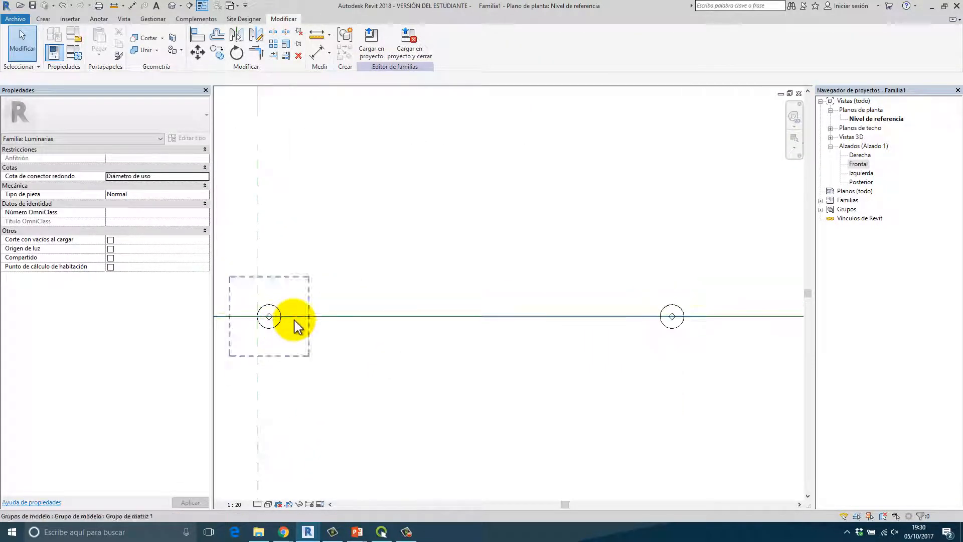
left_click(75, 52)
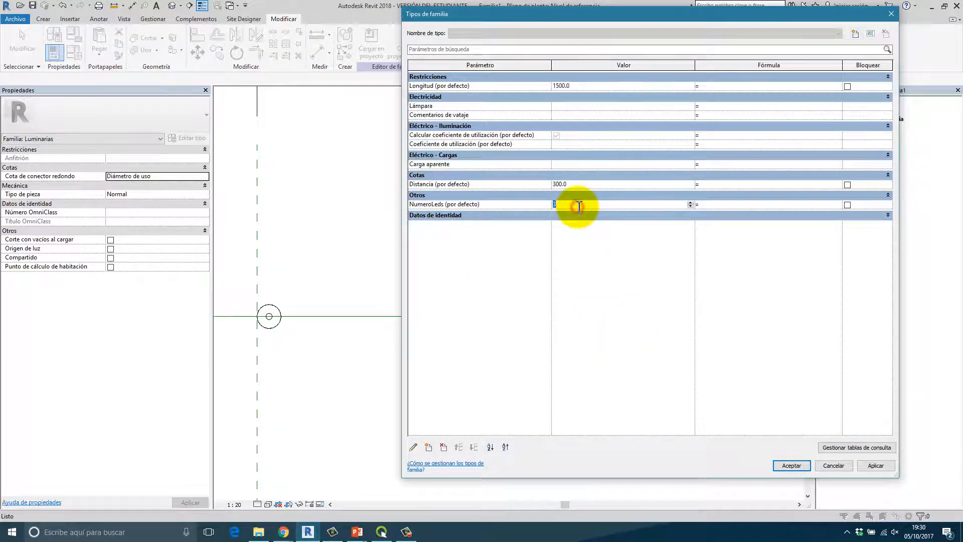
type("6")
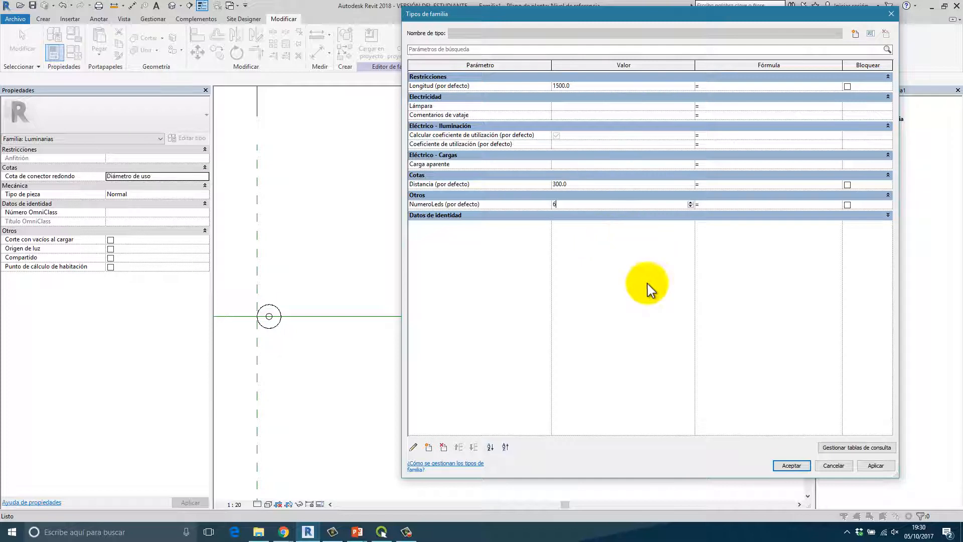
left_click(879, 465)
left_click(792, 465)
- Examine the bulbs' spacing along the array and the first bulb's alignment with the left inner reference plane
scroll(447, 359, "down", 5)
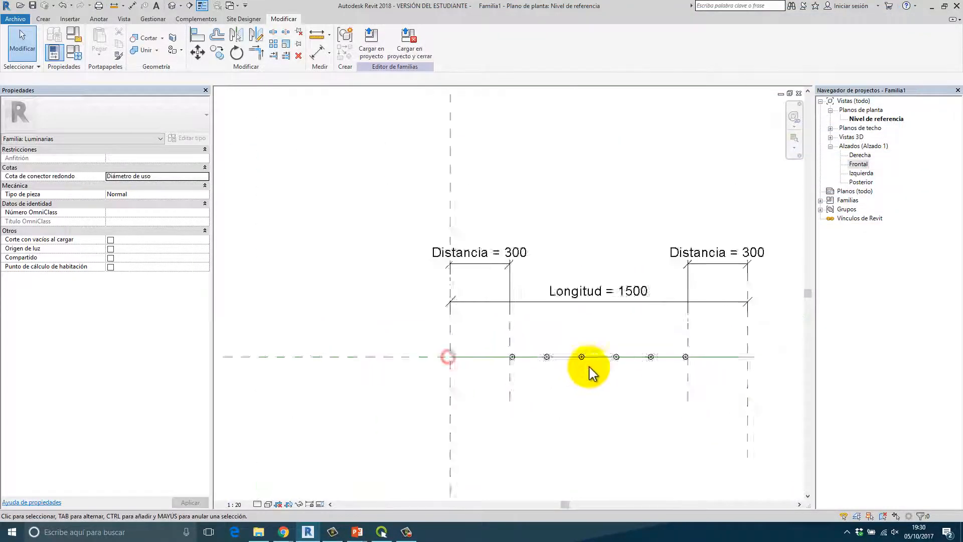
scroll(401, 331, "up", 5)
scroll(477, 341, "down", 5)
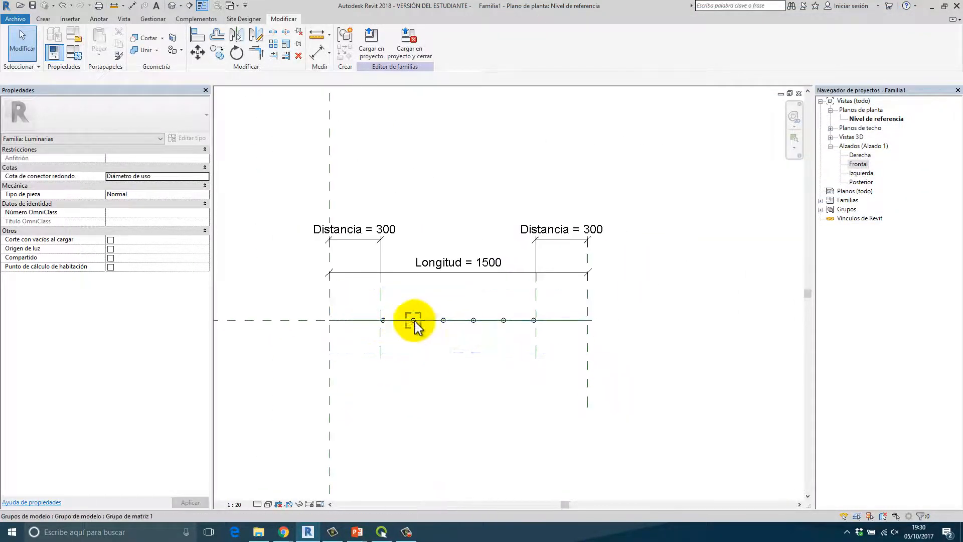
scroll(451, 324, "up", 5)
scroll(326, 327, "down", 4)
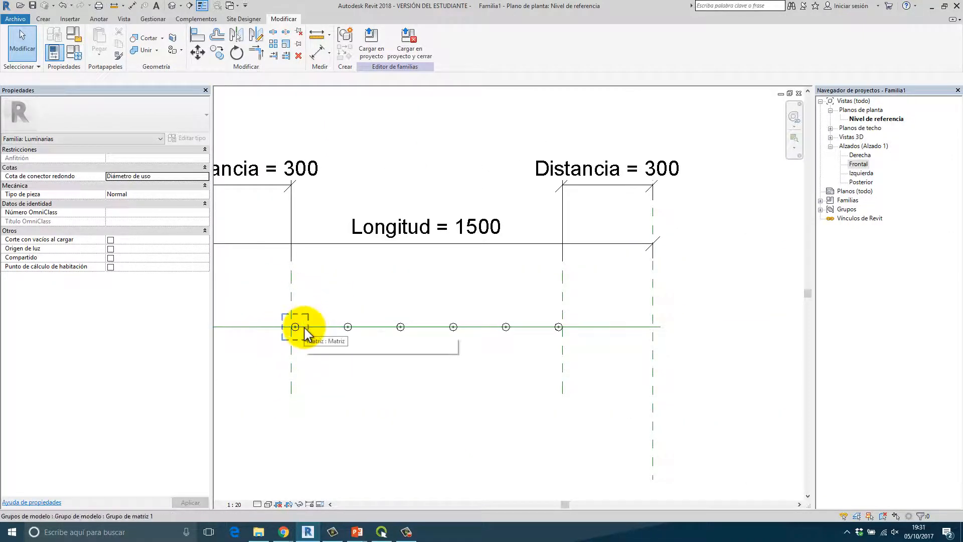
scroll(321, 351, "down", 1)
scroll(303, 339, "up", 5)
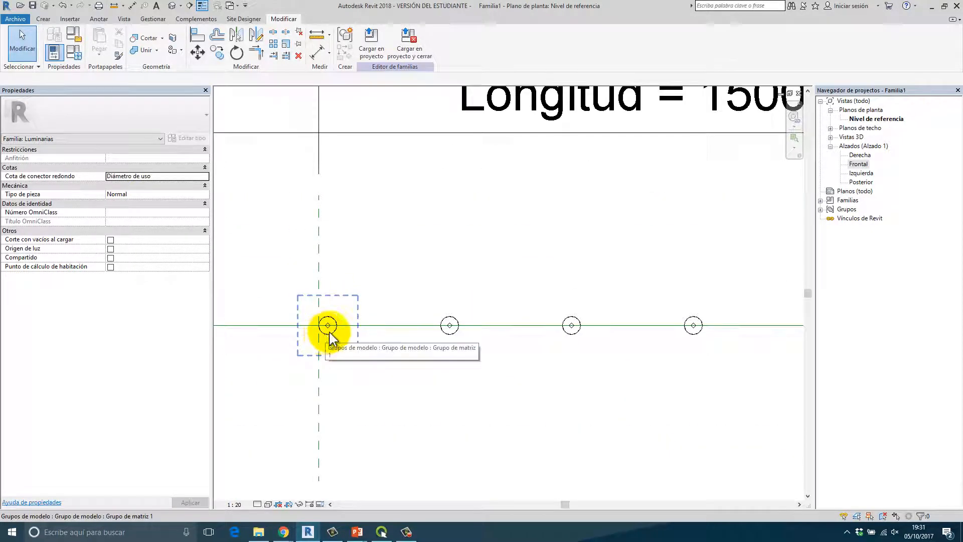
scroll(341, 326, "up", 2)
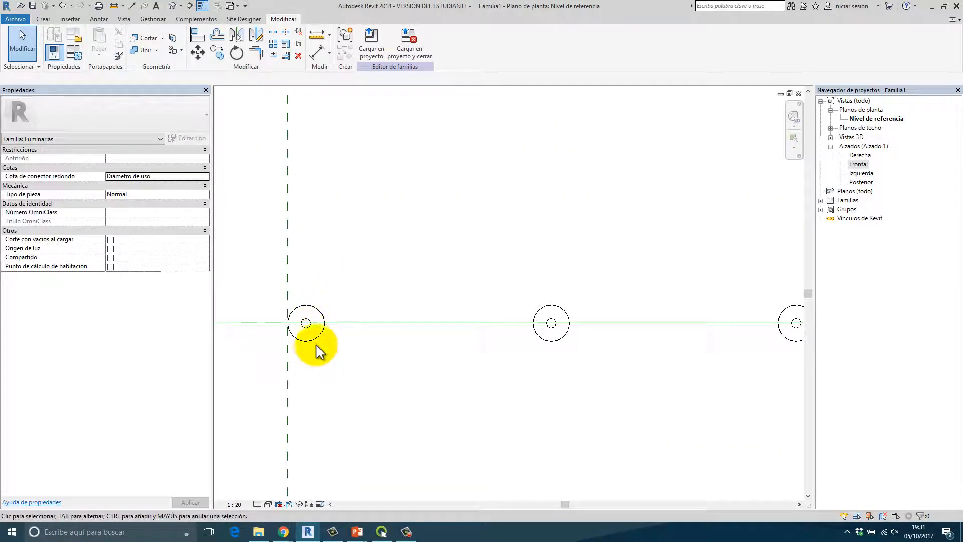
- Switch to the PowerPoint presentation and review the family analysis slide (Análisis de Familia) for the required bulb spacing
key("alt+Tab")
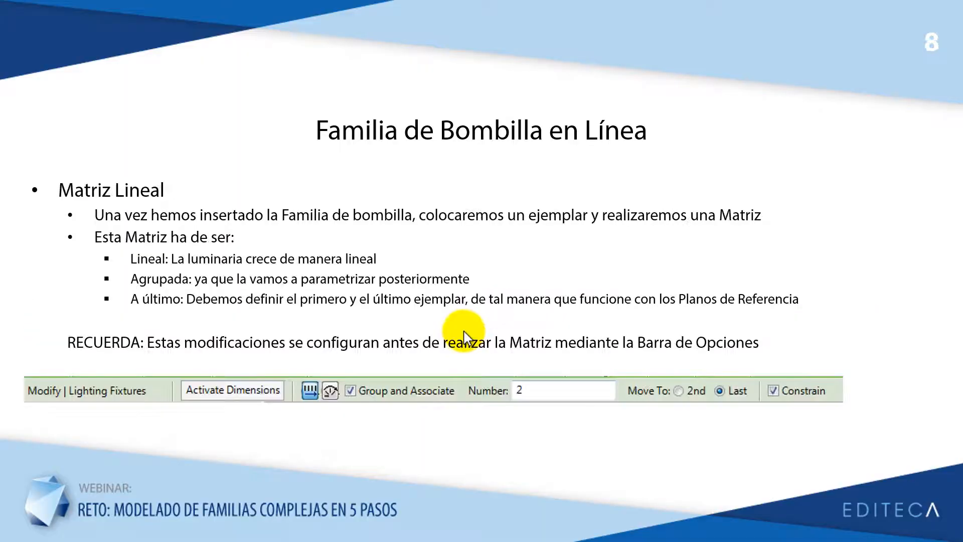
key("Left")
key("Left")
key("Left")
key("Left")
key("Right")
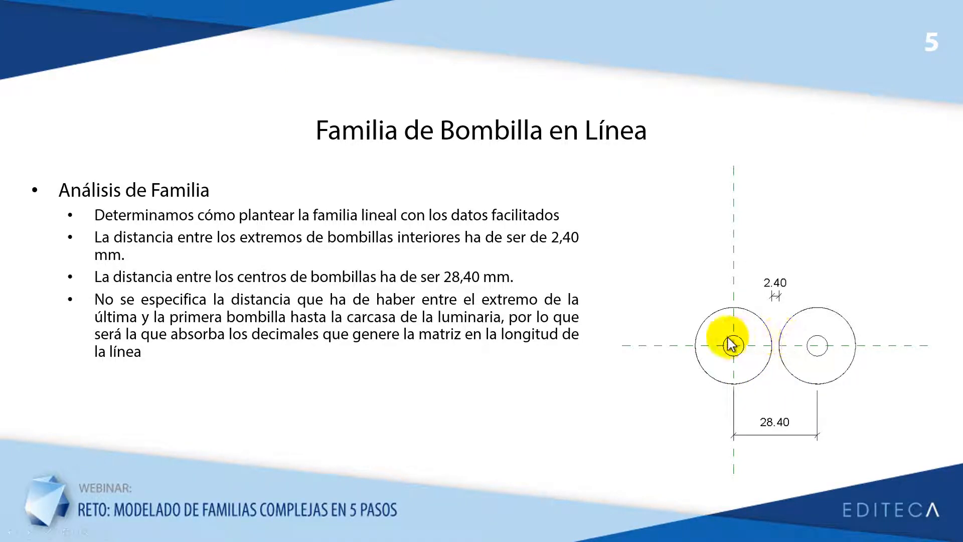
- Switch back to Revit and examine the bulb array against the Distancia and Longitud dimensions
key("alt+Tab")
scroll(300, 334, "down", 5)
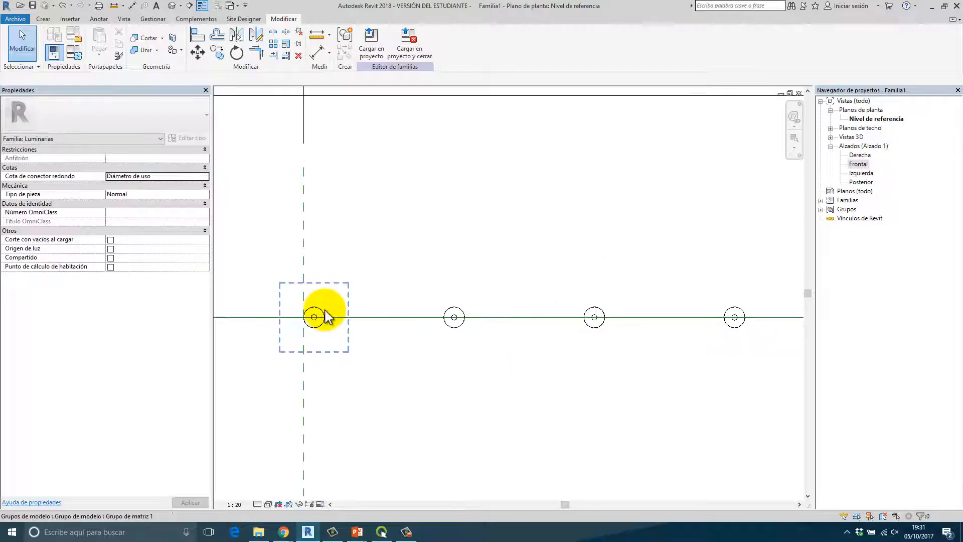
left_click(503, 219)
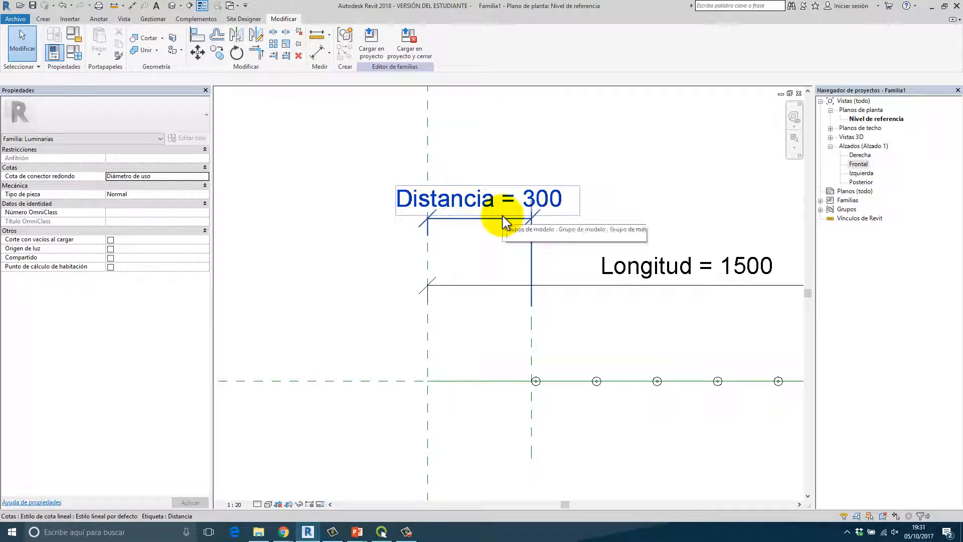
left_click(602, 344)
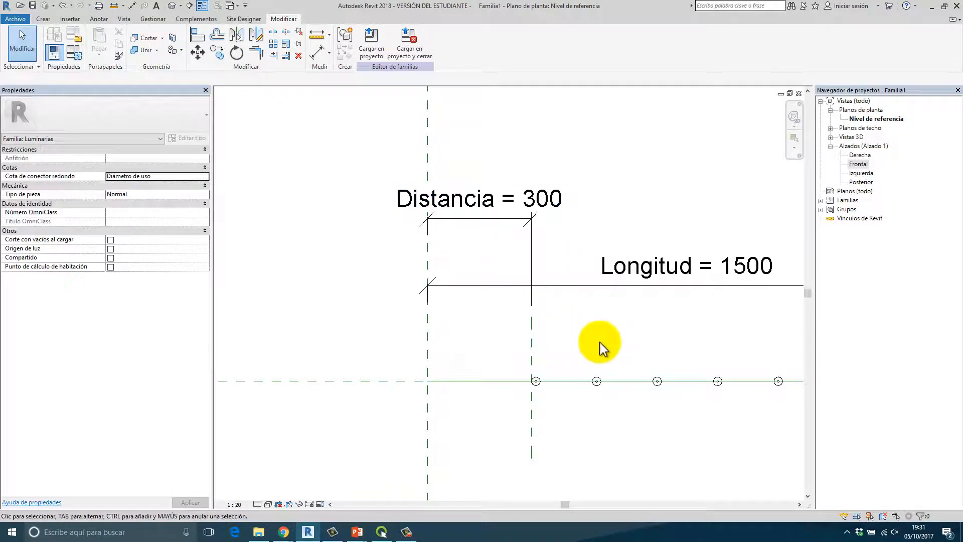
scroll(430, 369, "down", 4)
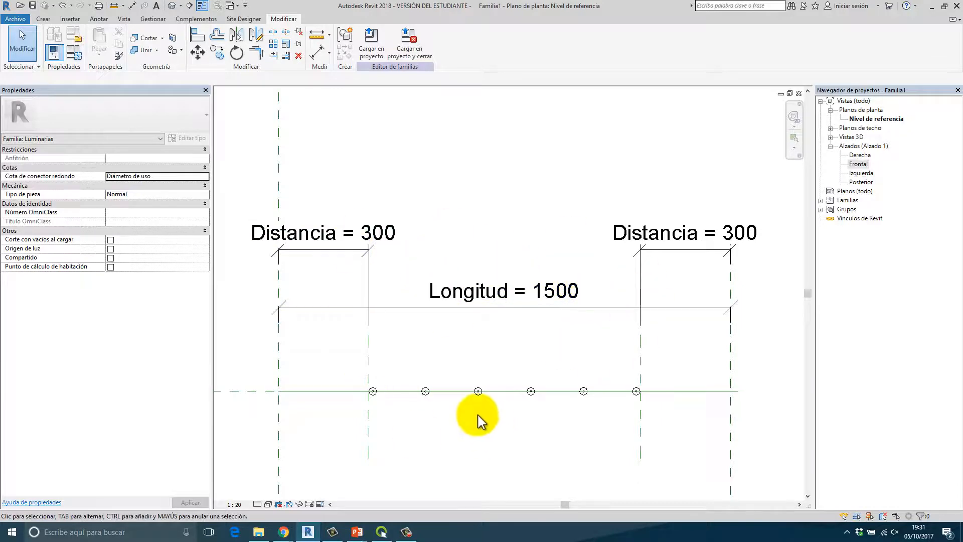
- Switch to the PowerPoint presentation and review the Formulación slide with the formulas for Numero, NumeroLeds and Distancia
key("alt+Tab")
left_click(374, 380)
left_click(377, 386)
left_click(377, 386)
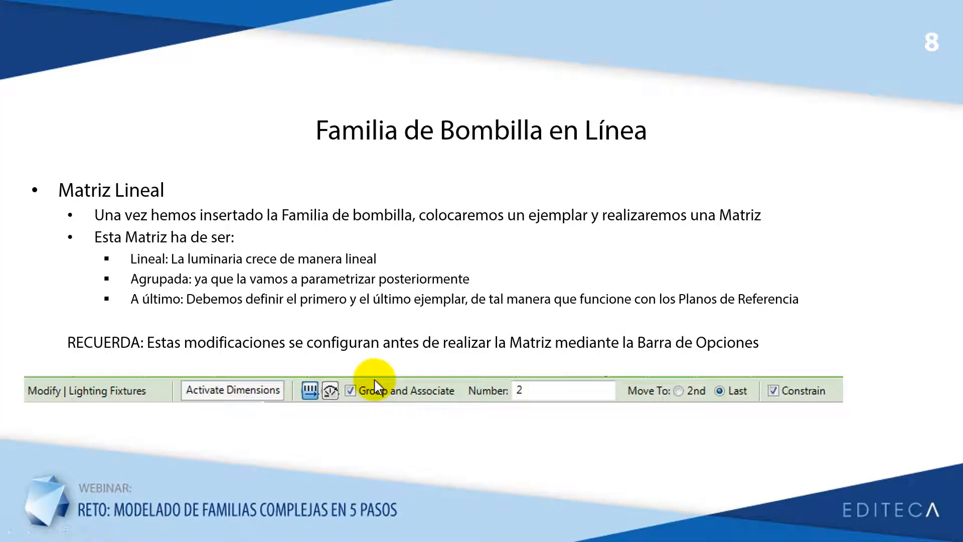
left_click(375, 383)
left_click(318, 370)
key("Left")
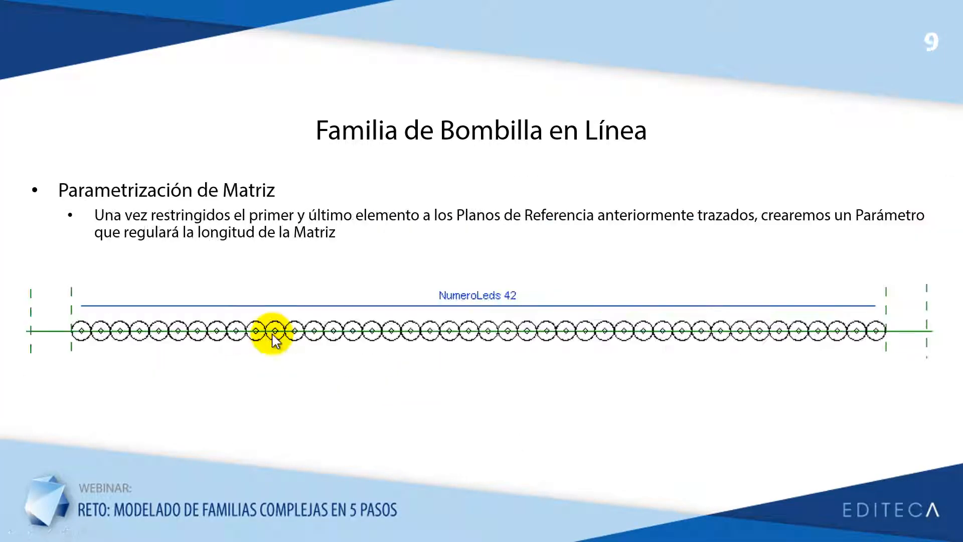
left_click(298, 337)
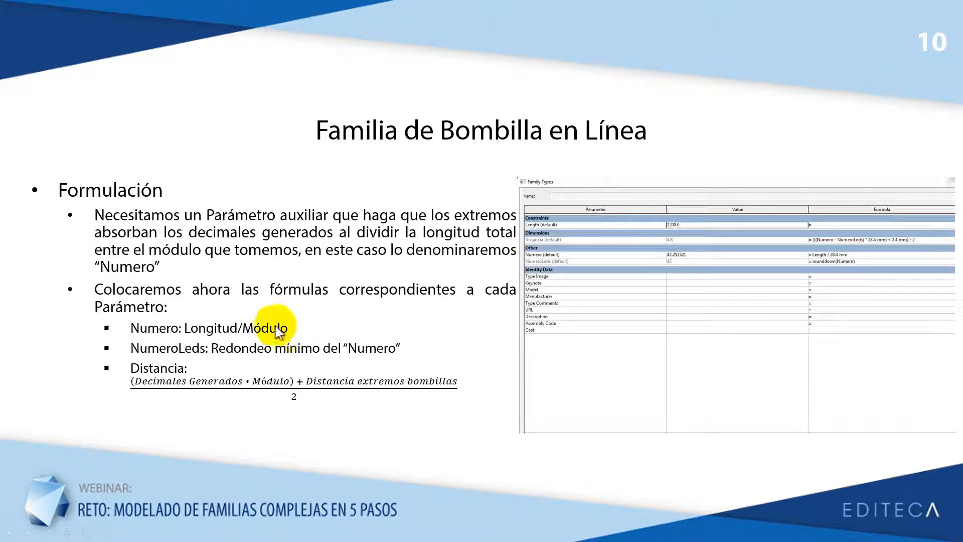
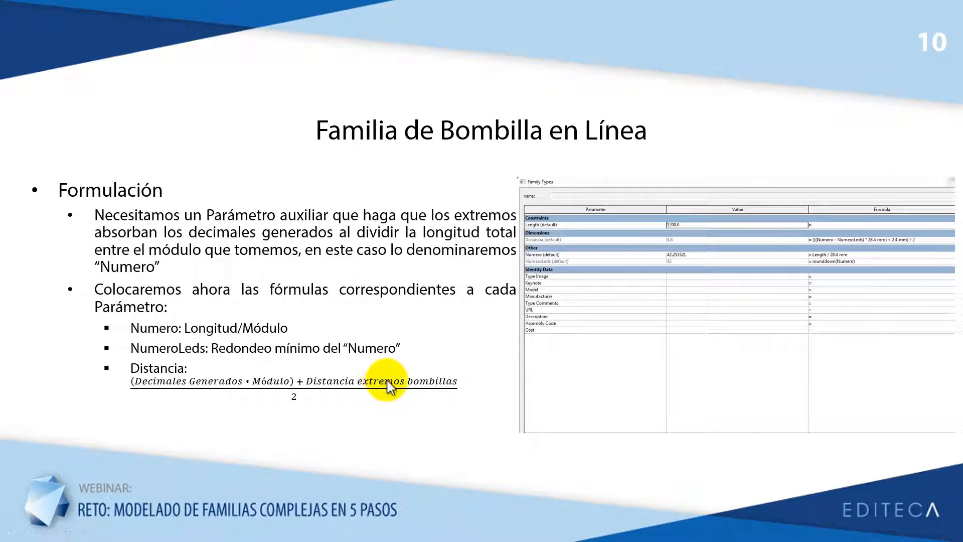
- In Revit's family types, complete the Distancia formula as ((NumeroLeds-Numero)*28.4+2.4)/2, checking it against the PowerPoint slide
key("alt+Tab")
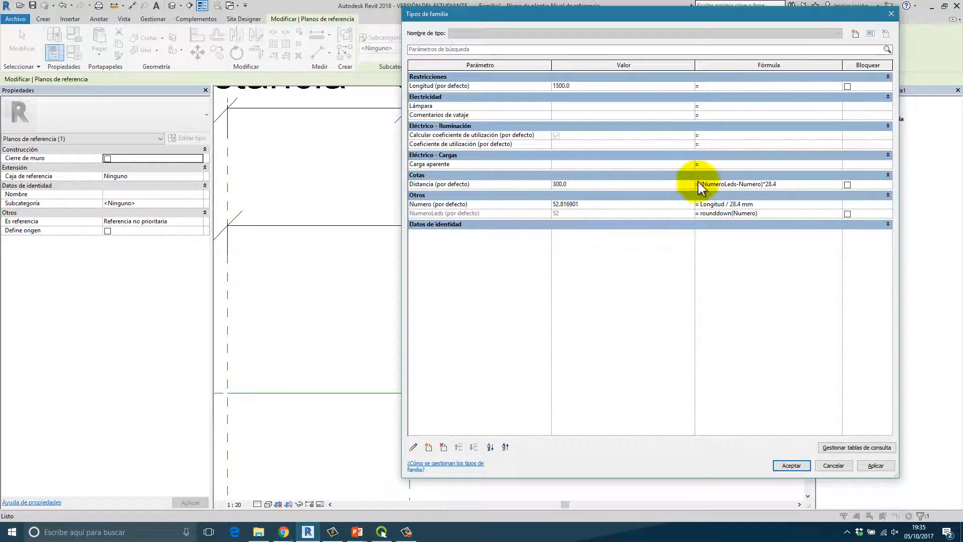
left_click(701, 185)
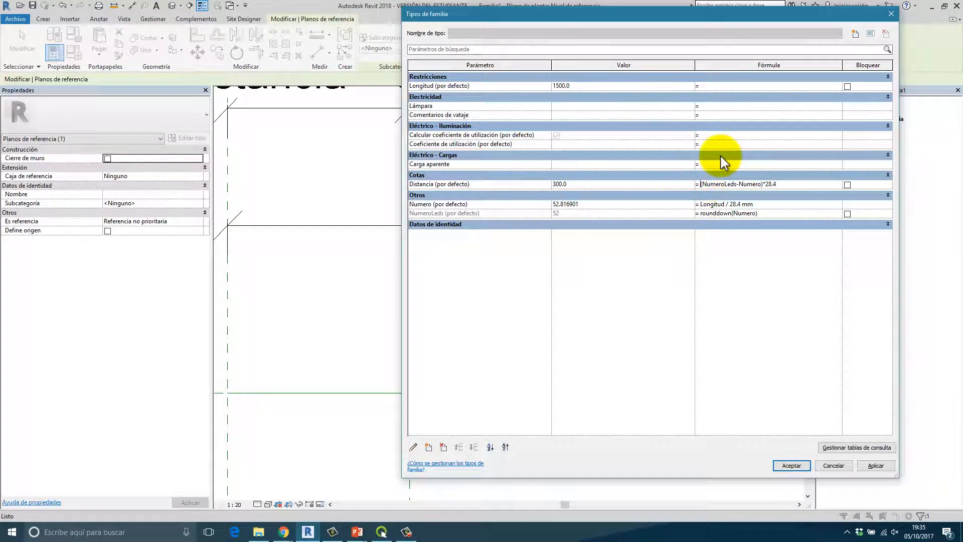
type("(")
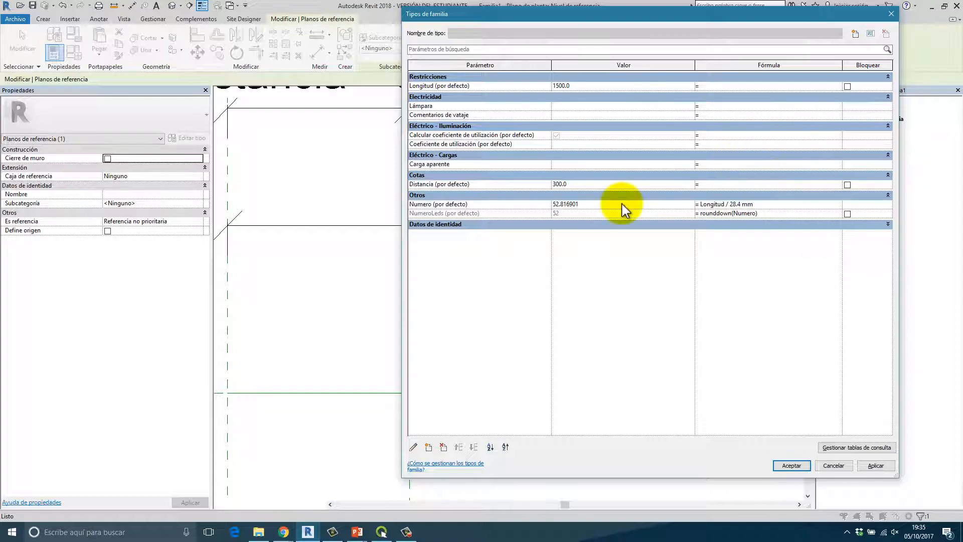
key("alt+Tab")
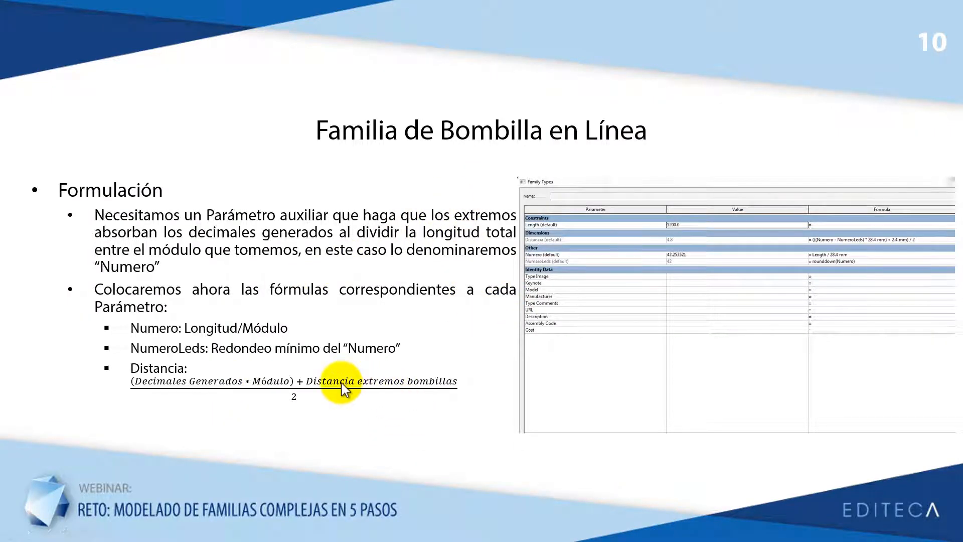
key("alt+Tab")
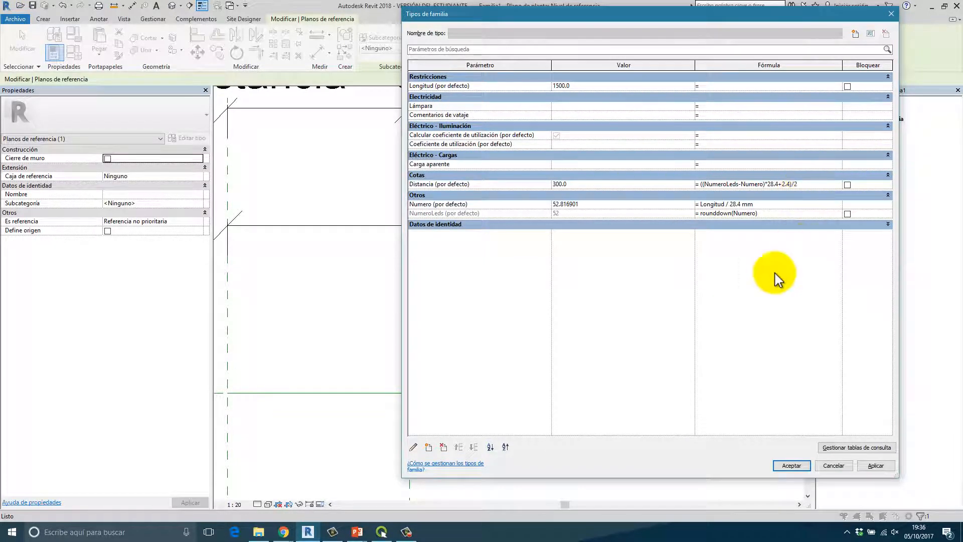
left_click(739, 295)
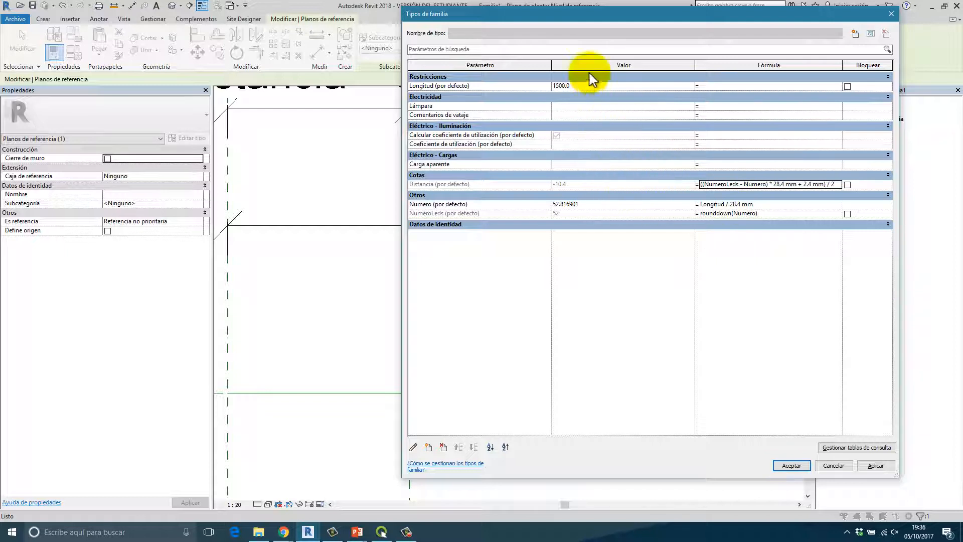
- Swap the subtraction in the Distancia formula to ((Numero - NumeroLeds) * 28.4 mm + 2.4 mm) / 2 and accept the family types
left_click_drag(552, 24, 372, 28)
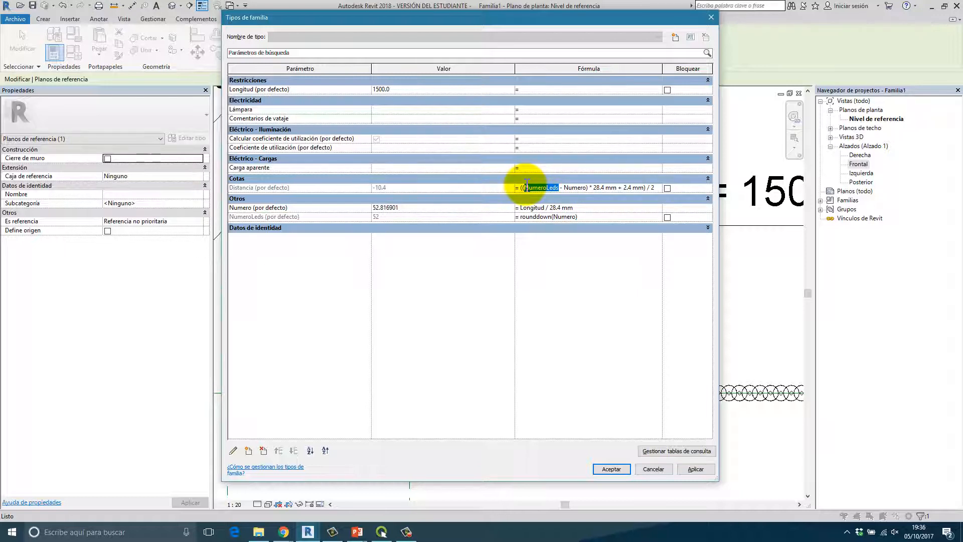
key("BackSpace")
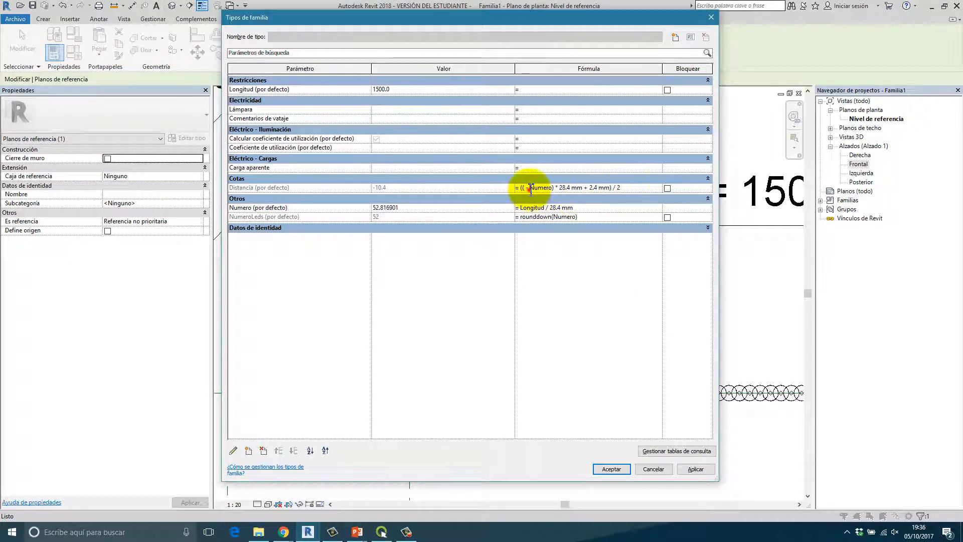
left_click(552, 159)
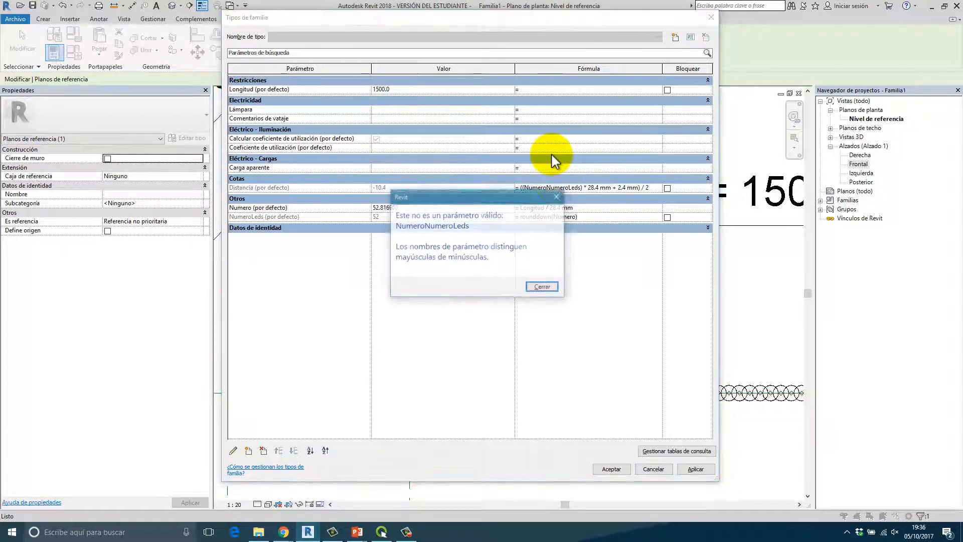
left_click(533, 290)
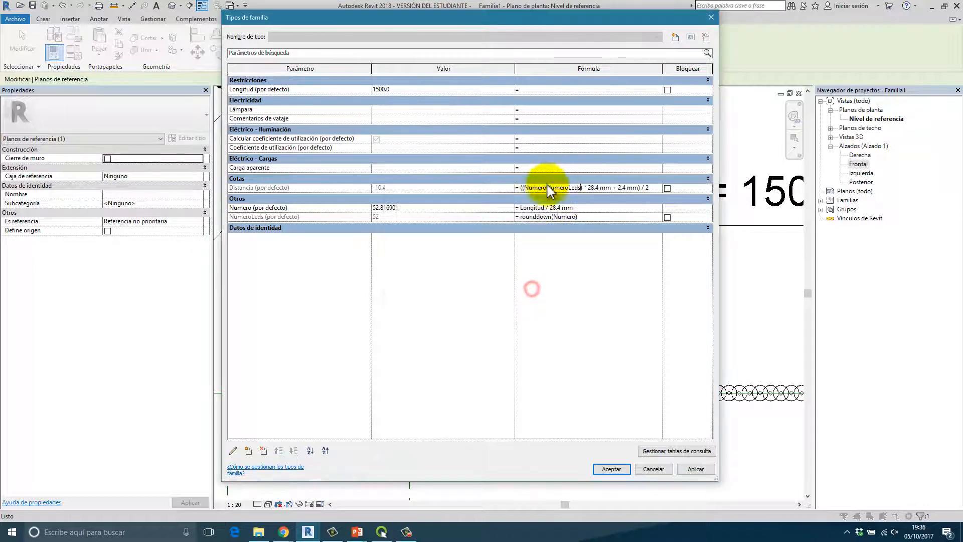
type("-")
key("Tab")
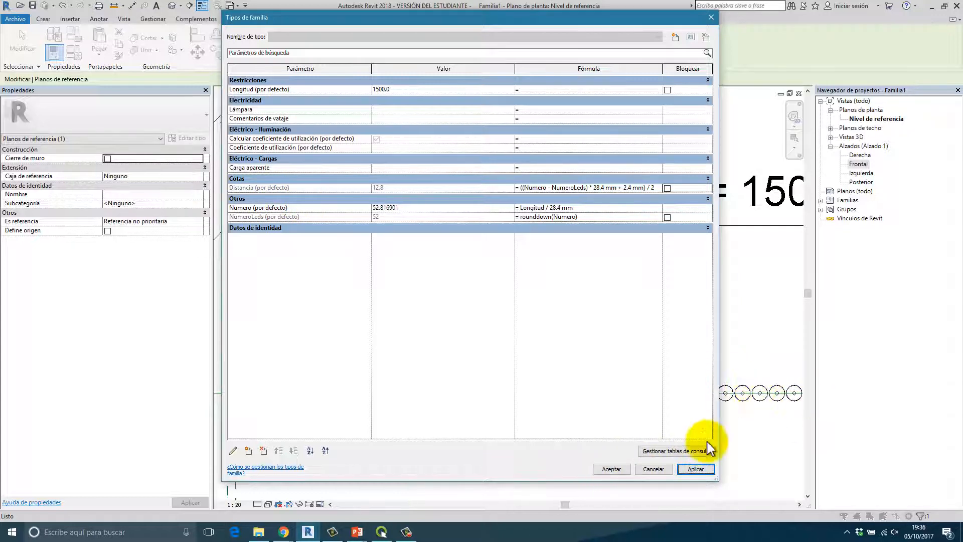
left_click(612, 470)
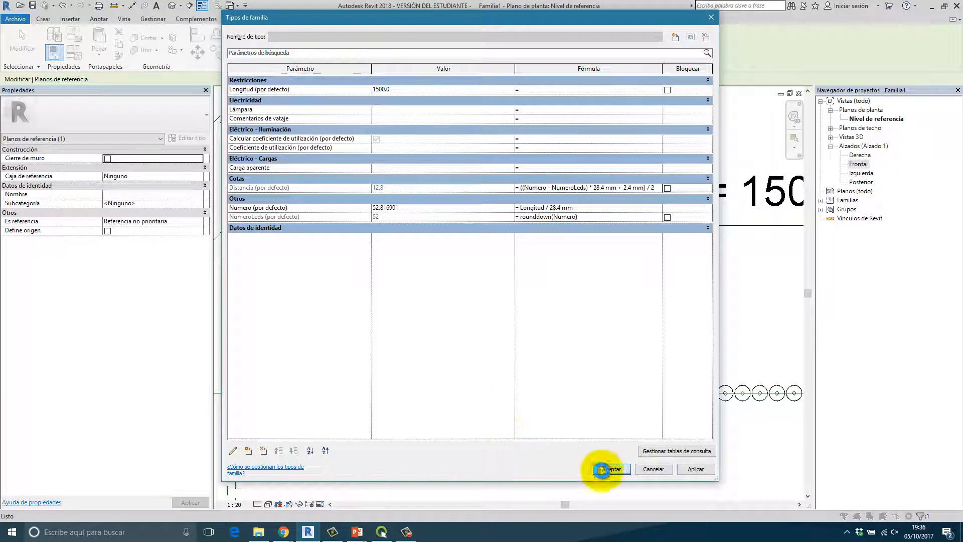
- Measure the gap between the outer edges of the first two bulbs in the array
scroll(332, 394, "down", 1)
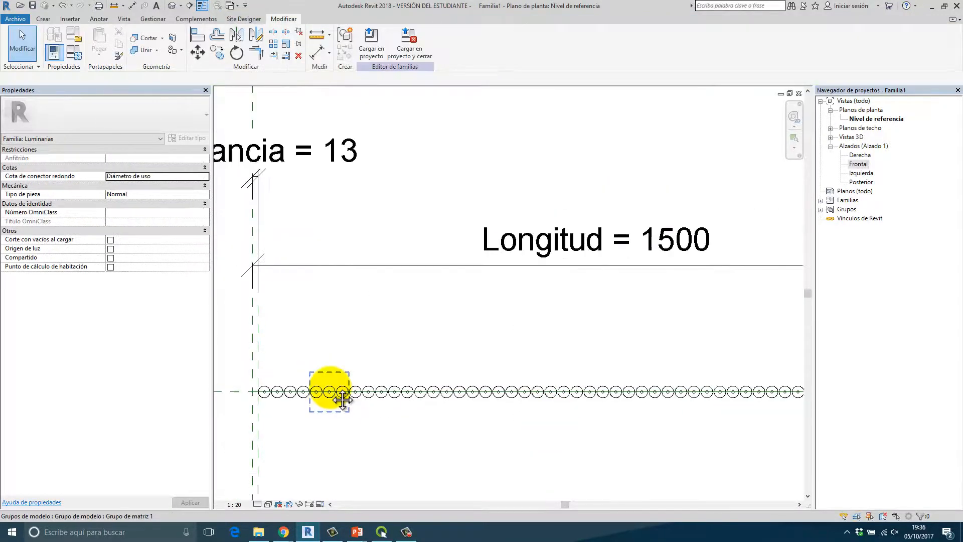
middle_click_drag(334, 394, 489, 329)
scroll(416, 329, "up", 9)
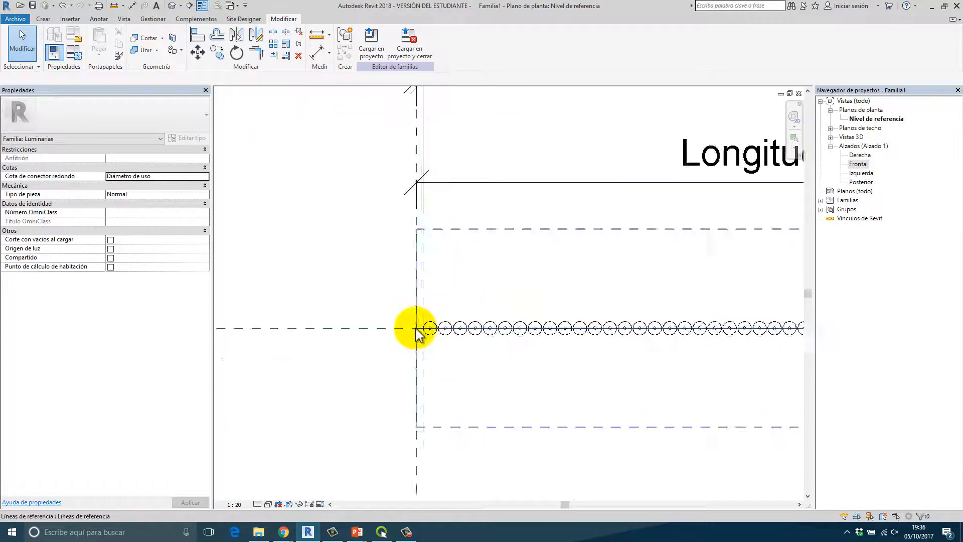
left_click(317, 34)
left_click(556, 334)
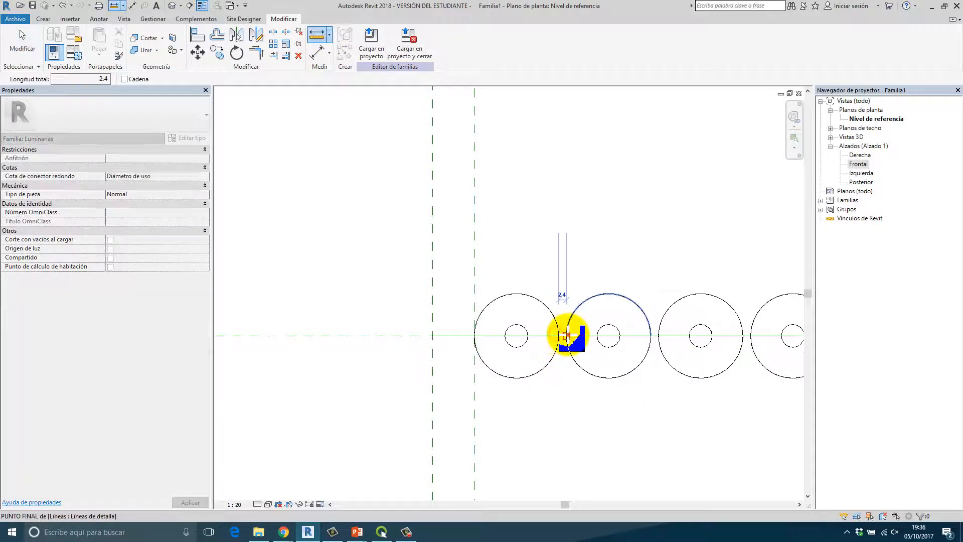
left_click(567, 335)
- Measure the centre-to-centre distance between the first two bulbs and end the measuring command
scroll(579, 334, "up", 3)
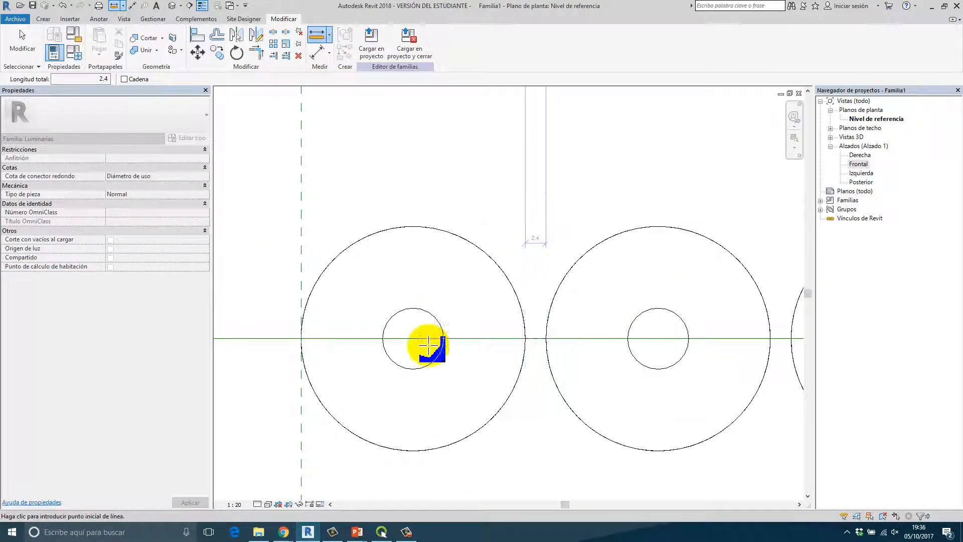
left_click(414, 339)
left_click(658, 338)
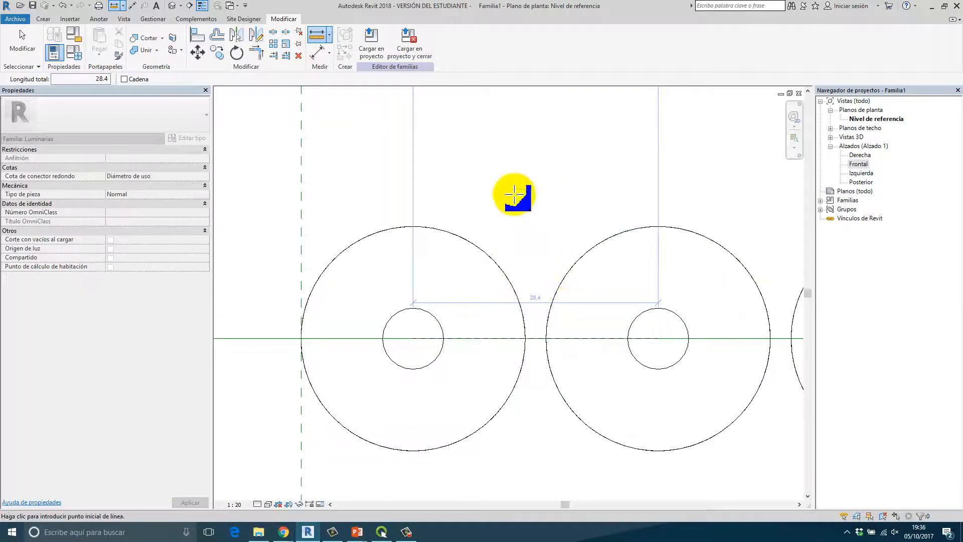
right_click(522, 172)
left_click(547, 174)
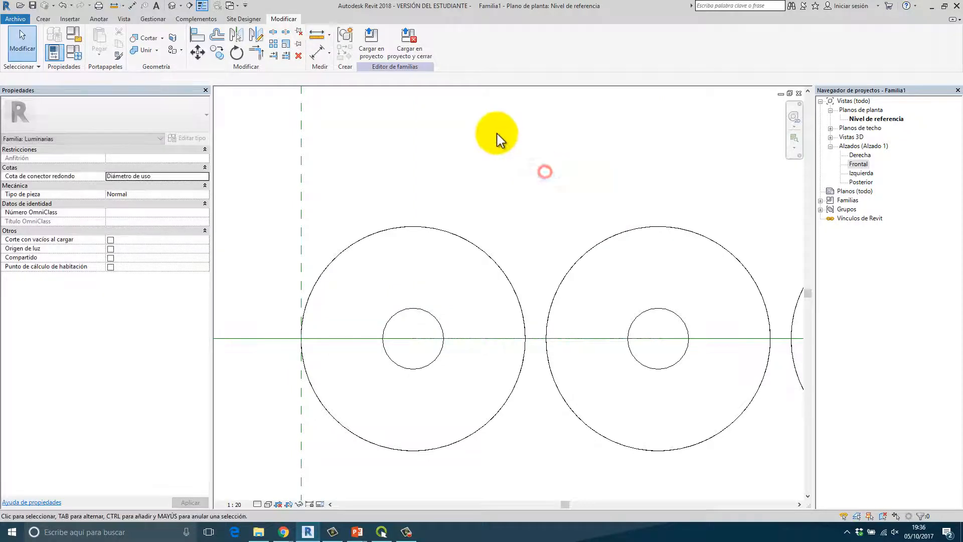
right_click(516, 140)
left_click(522, 143)
- Examine the whole bulb array and how its ends sit against the inner and outer reference planes
scroll(562, 294, "down", 7)
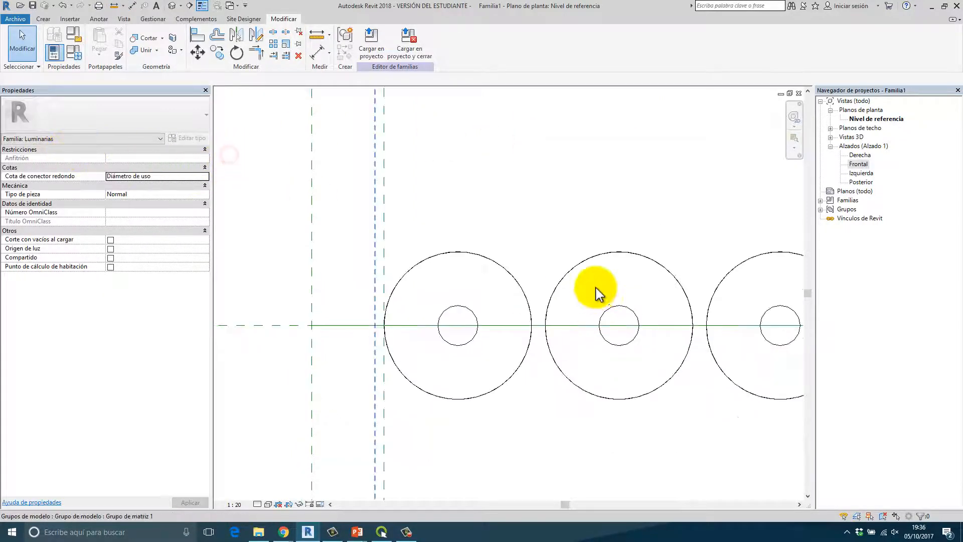
middle_click_drag(602, 287, 341, 279)
scroll(341, 279, "down", 1)
scroll(463, 266, "down", 5)
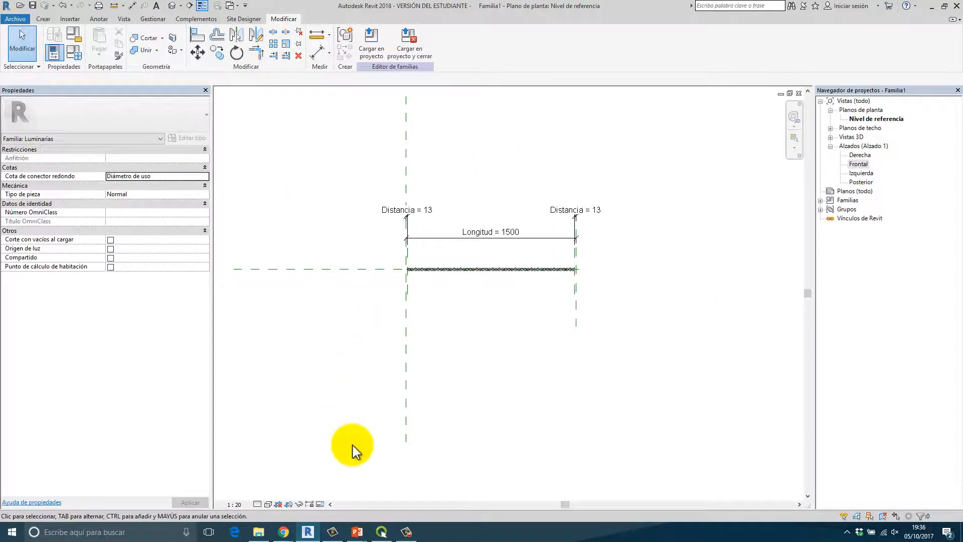
scroll(457, 234, "up", 1)
scroll(366, 344, "up", 6)
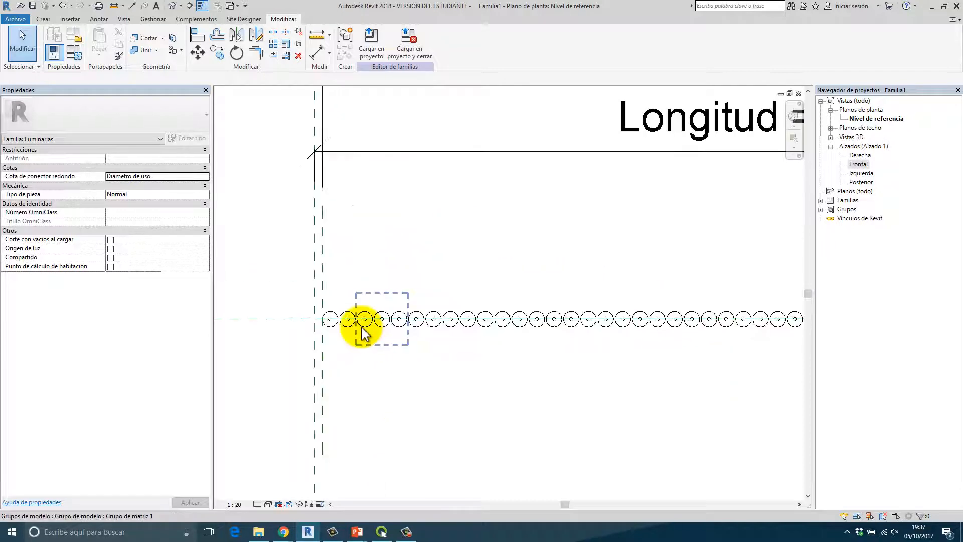
scroll(371, 341, "down", 6)
middle_click_drag(389, 352, 376, 340)
left_click(238, 140)
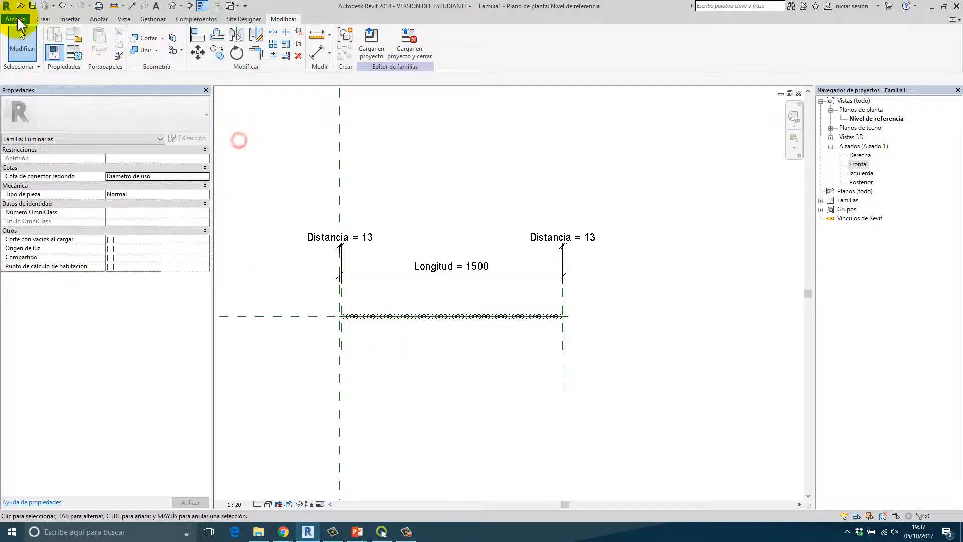
- Save the current family to the desktop (Escritorio) under the file name BombillasEnLinea
left_click(17, 19)
mouse_move(36, 140)
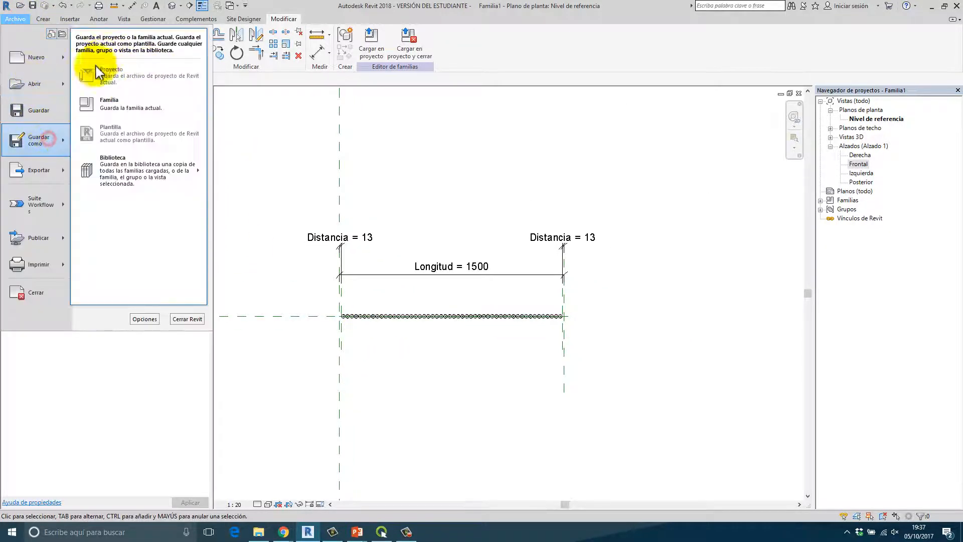
left_click(132, 103)
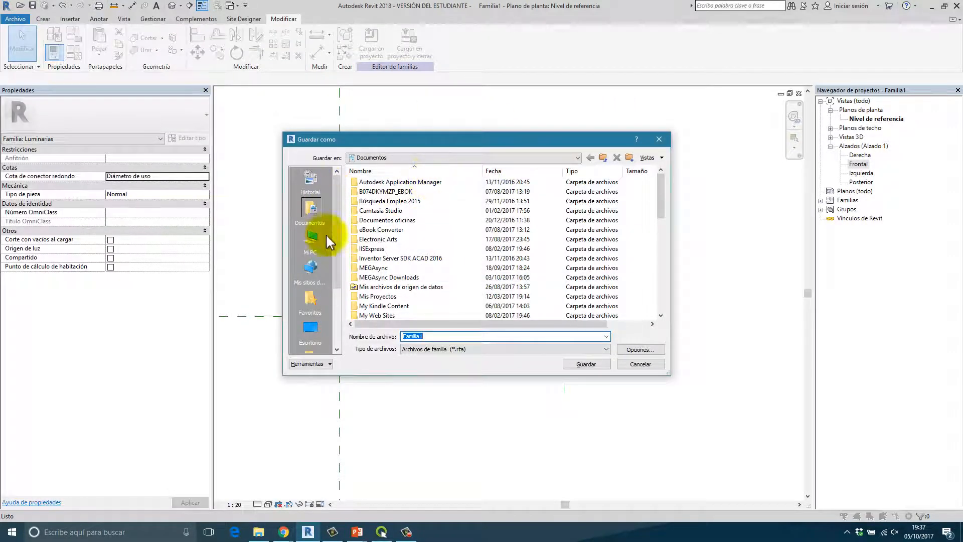
left_click(310, 329)
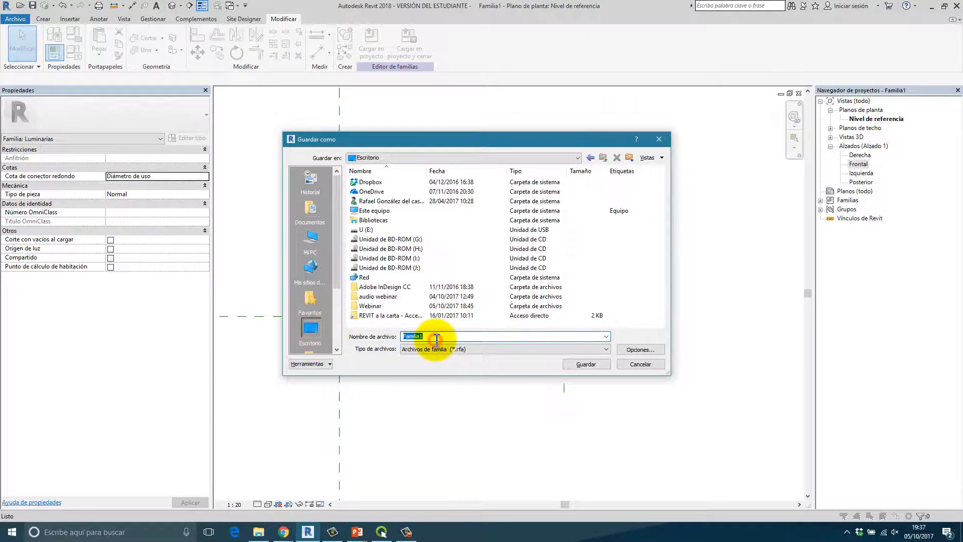
type("BombillasEnLine")
left_click(587, 364)
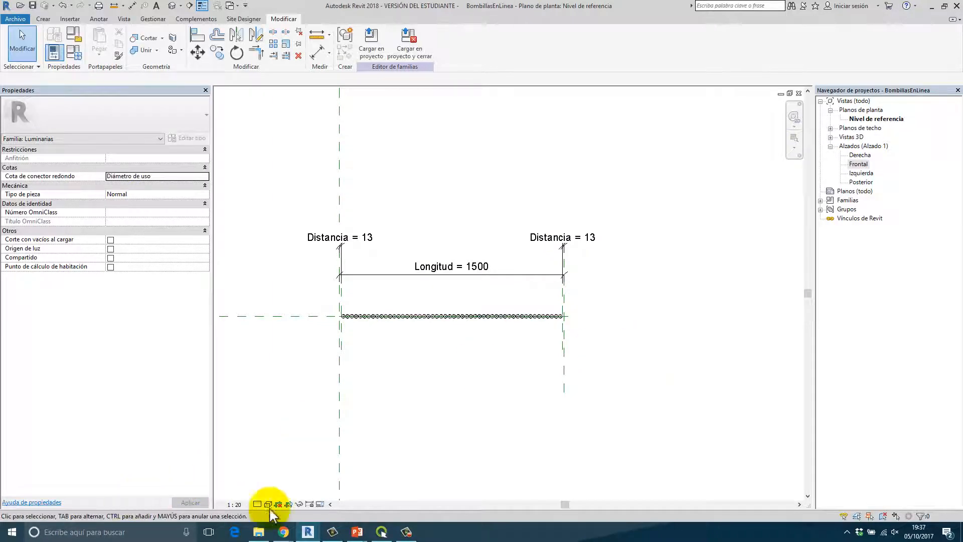
- Switch to the PowerPoint presentation, review the slides on the hinge and luminaire casing families, and return to Revit
left_click(358, 531)
left_click(393, 483)
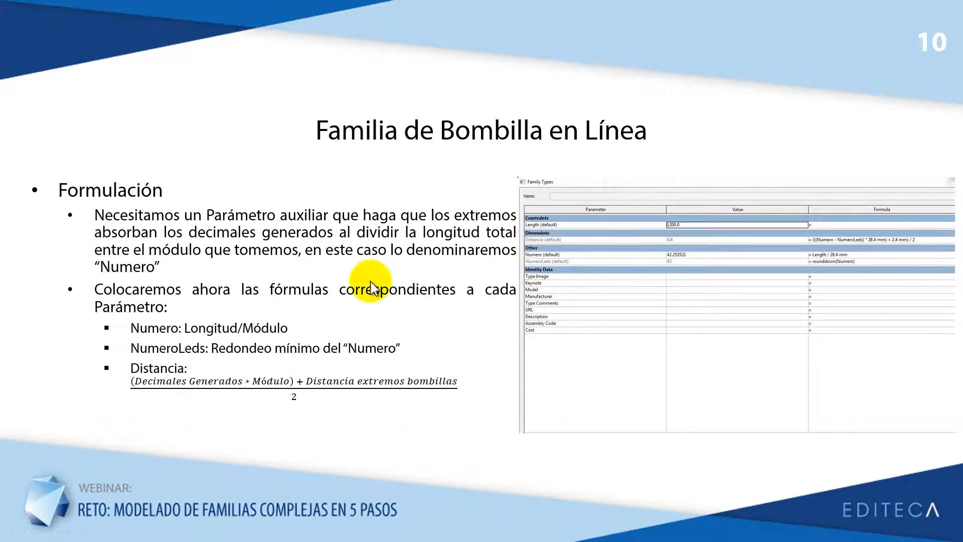
key("Right")
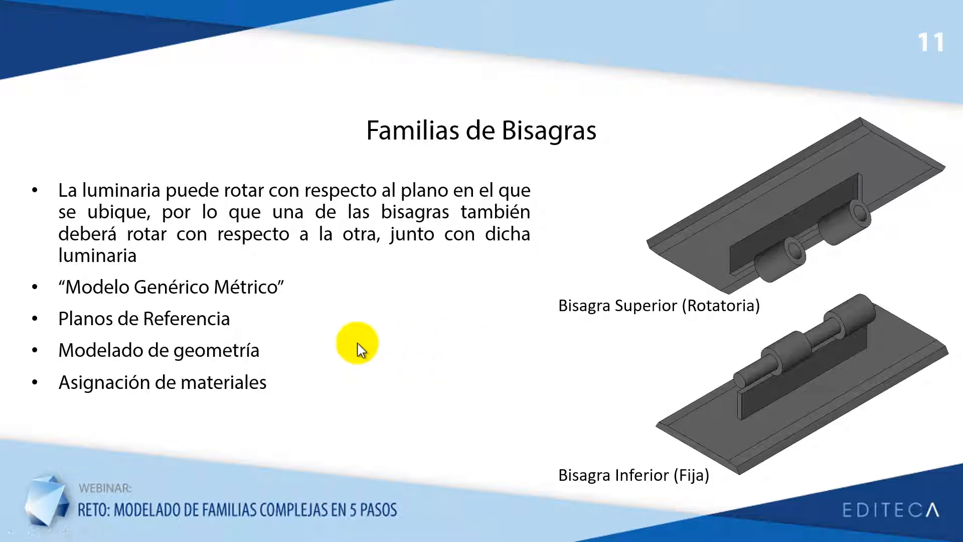
left_click(345, 317)
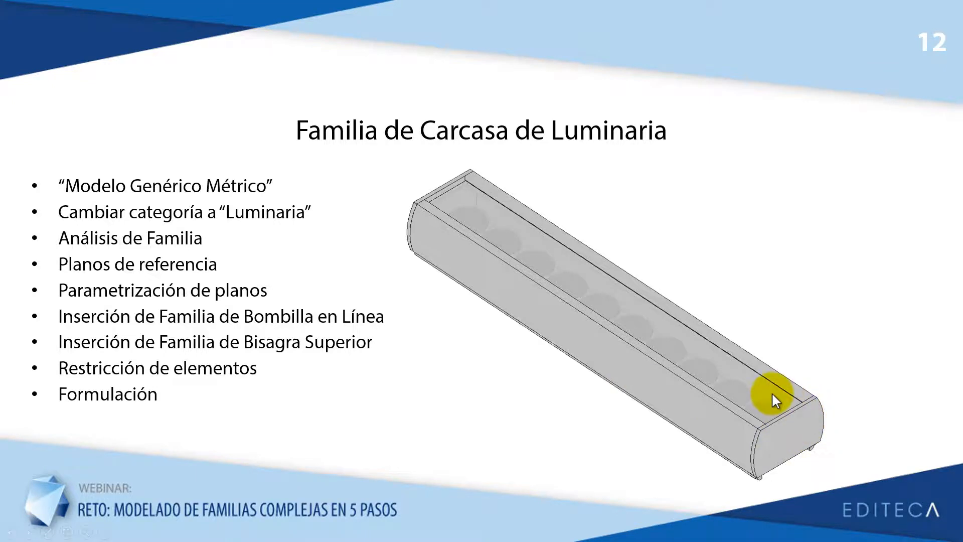
key("alt+Tab")
left_click(428, 149)
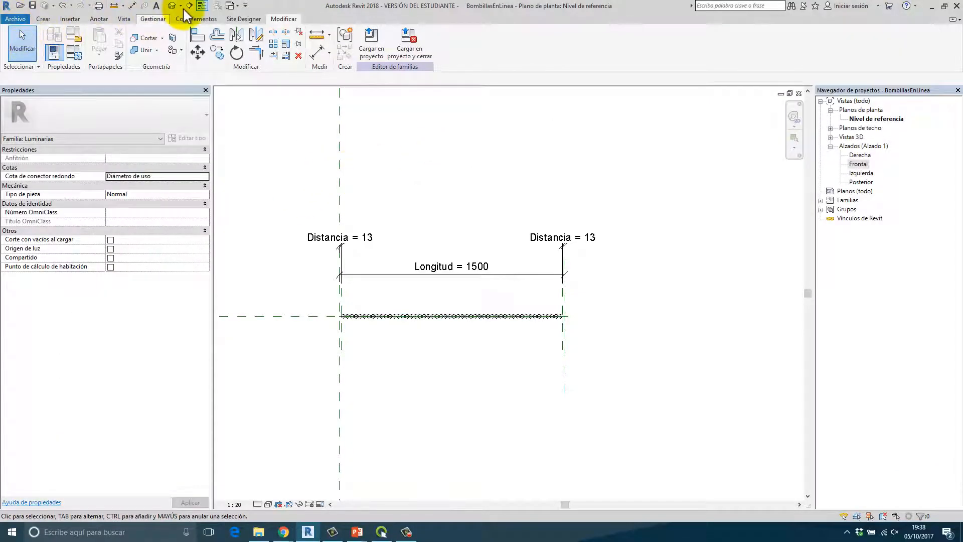
- Open the CarcasaLuminaria family from the Webinar > Familias folder on the desktop
left_click(216, 6)
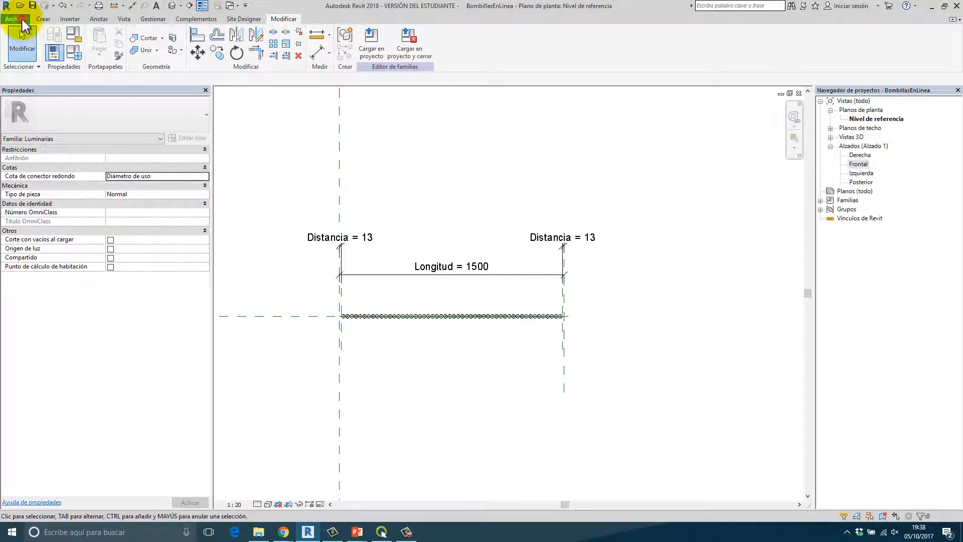
left_click(19, 19)
mouse_move(65, 140)
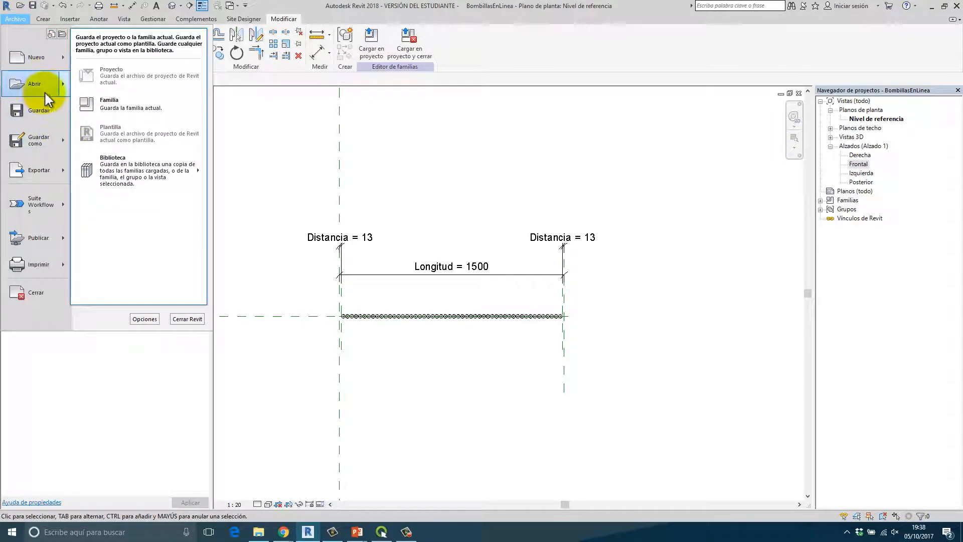
mouse_move(64, 89)
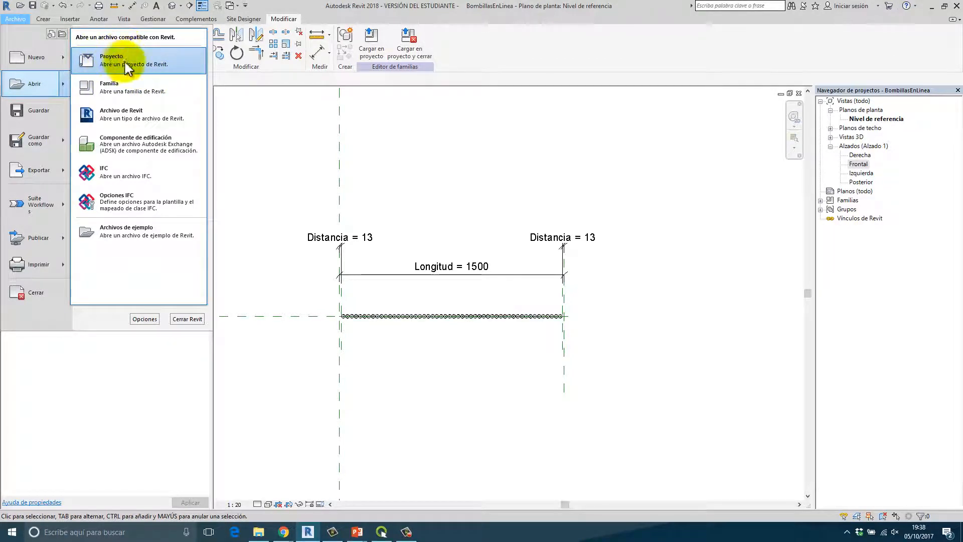
left_click(120, 83)
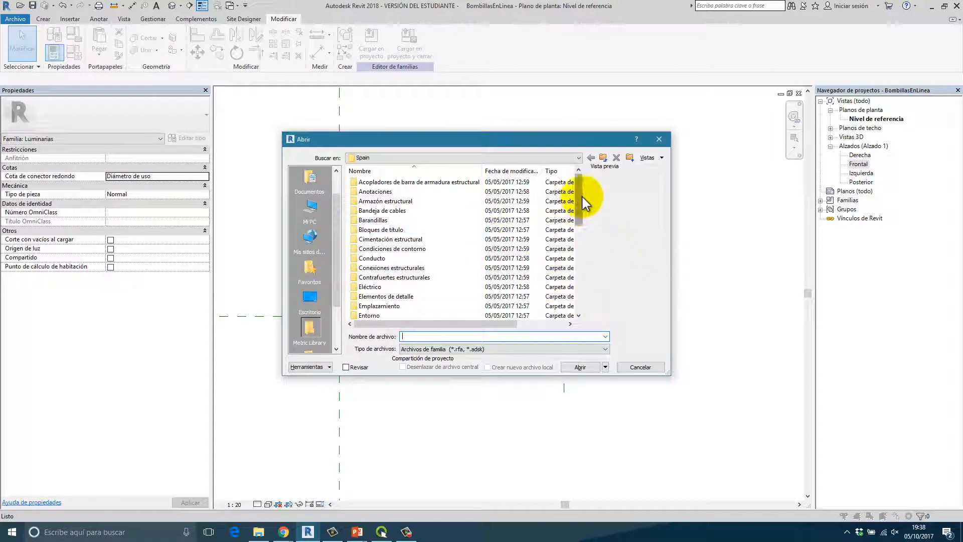
left_click(337, 208)
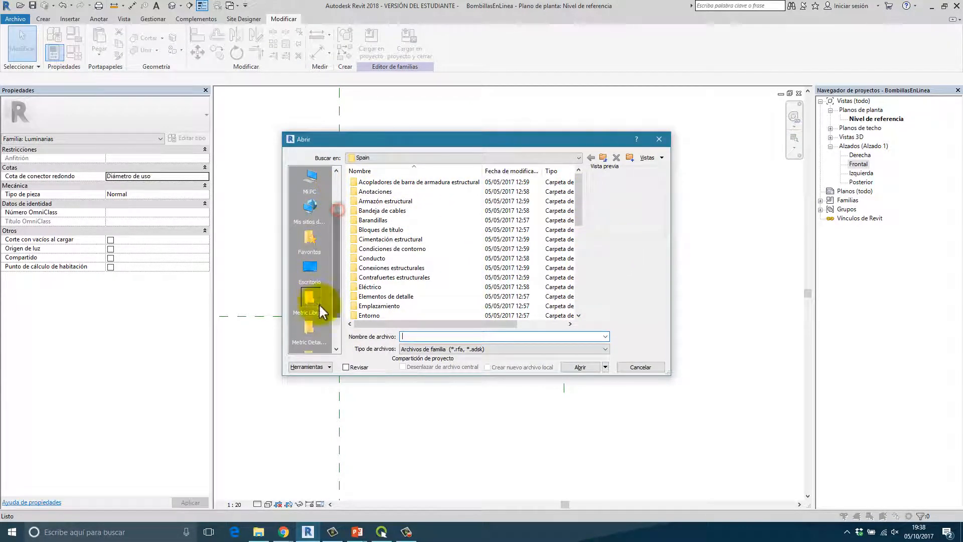
left_click_drag(339, 266, 337, 300)
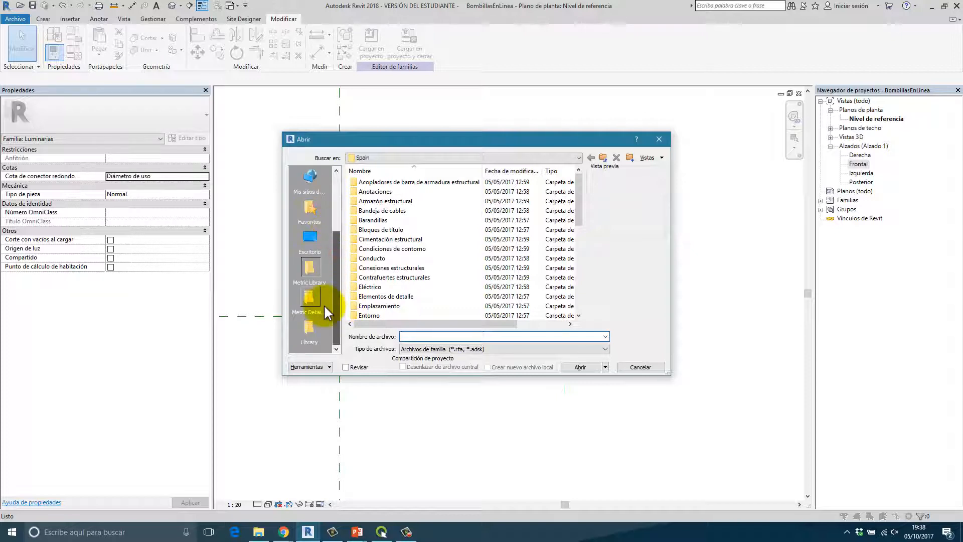
left_click(315, 234)
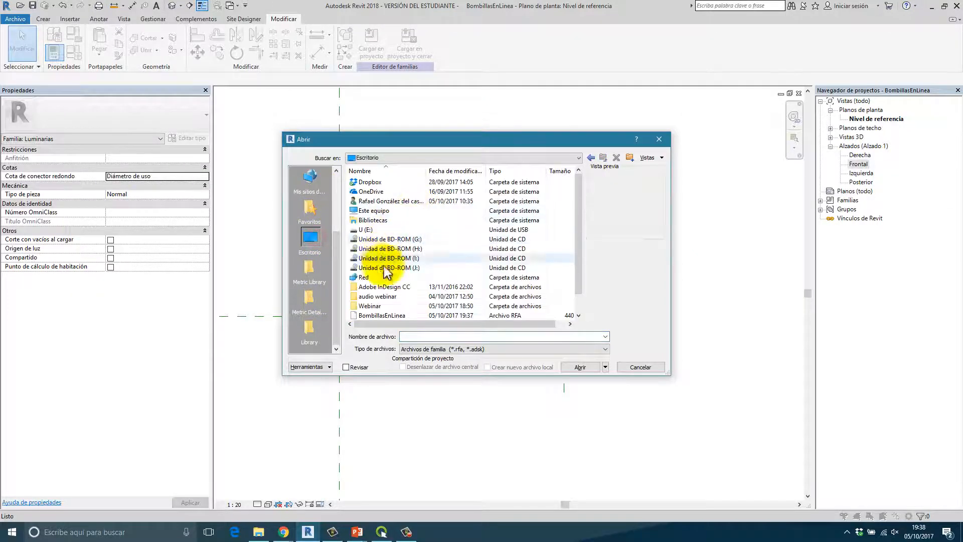
left_click(373, 305)
double_click(373, 306)
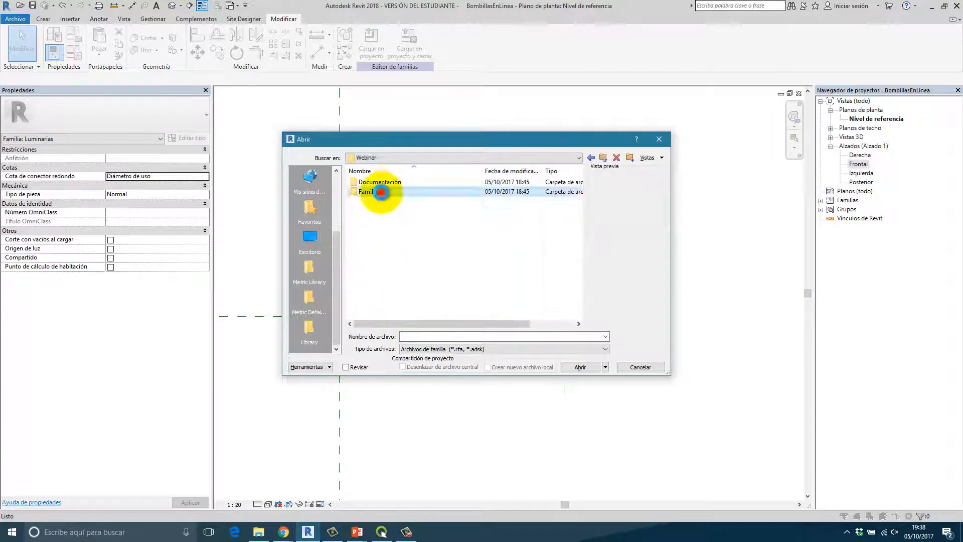
double_click(379, 191)
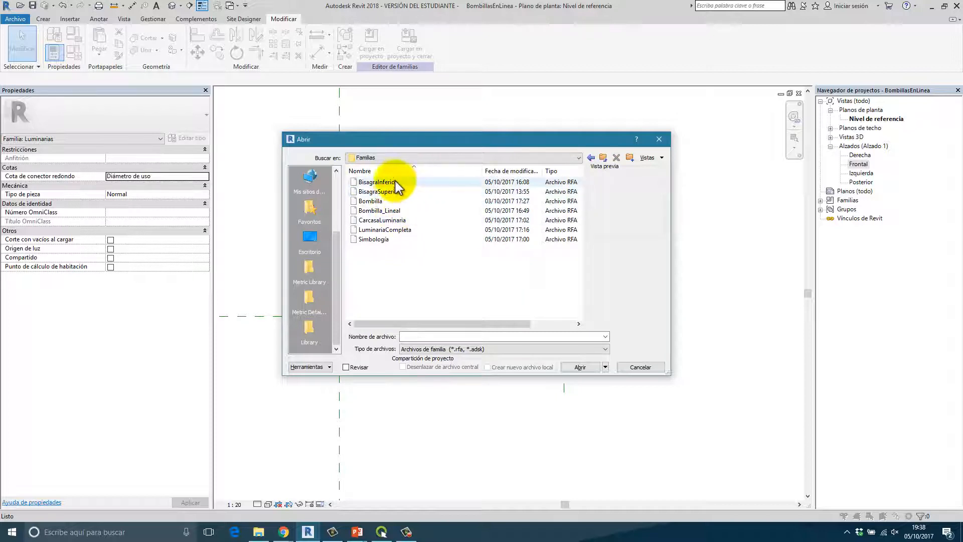
double_click(401, 221)
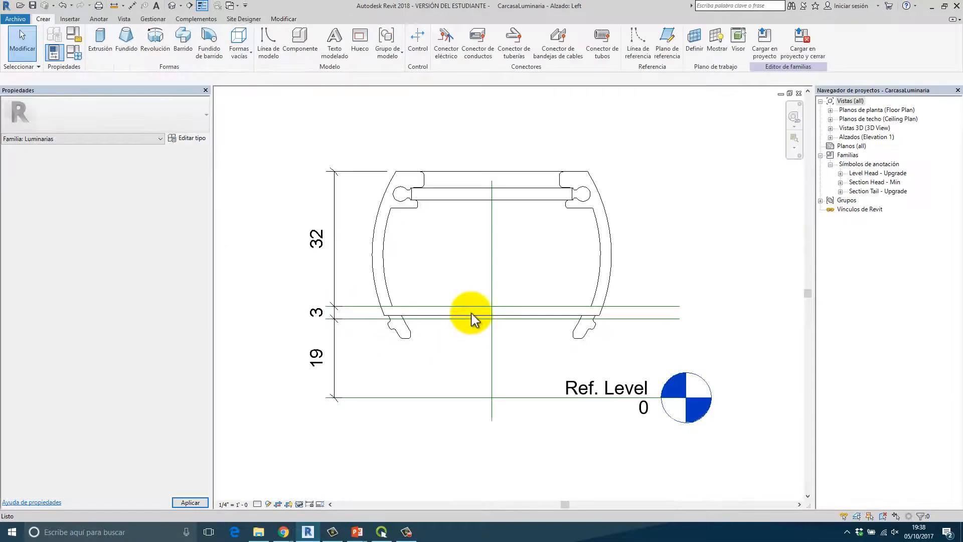
- Examine the casing profile and its reference planes in the left elevation and inspect the outer shell extrusion's properties
scroll(604, 271, "up", 2)
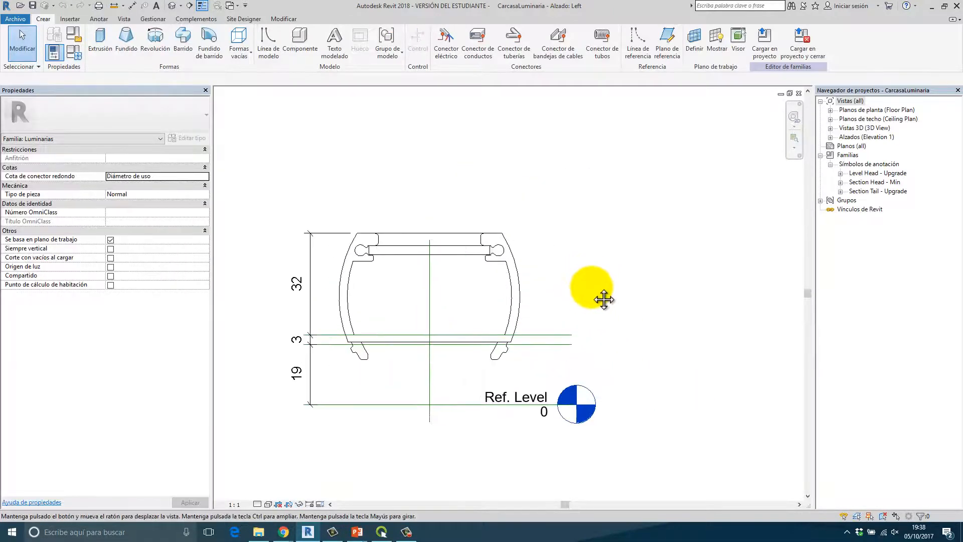
scroll(462, 281, "up", 2)
scroll(479, 267, "up", 1)
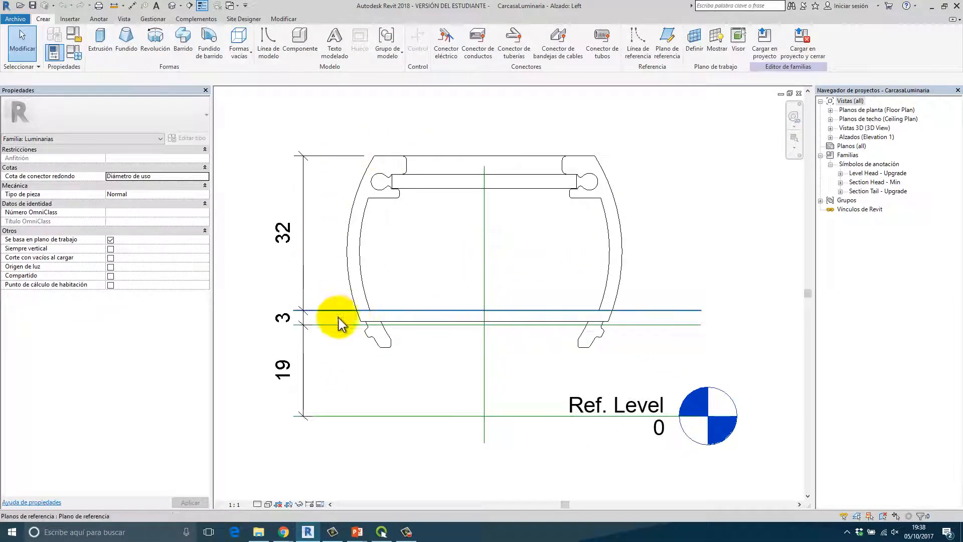
scroll(391, 329, "up", 1)
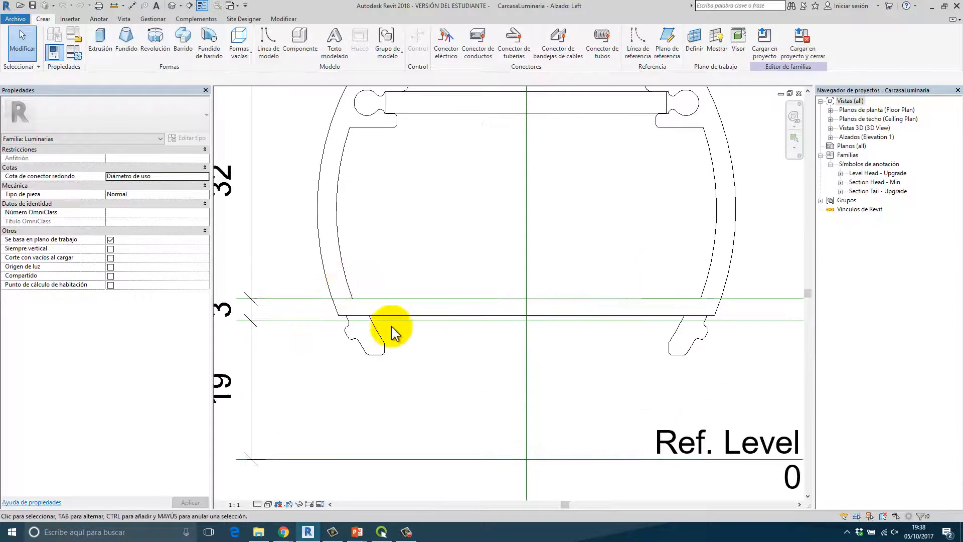
left_click(344, 260)
scroll(381, 167, "down", 3)
middle_click_drag(380, 168, 376, 238)
scroll(418, 195, "up", 1)
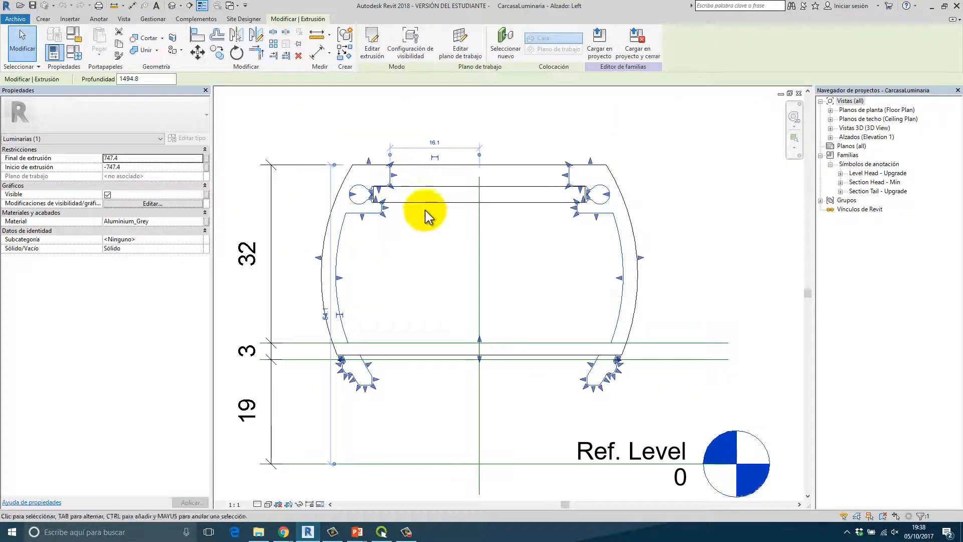
- Inspect the extrusions of the upper cover strip and the lower clips of the casing, and clear the selection
left_click(424, 204)
left_click(366, 377)
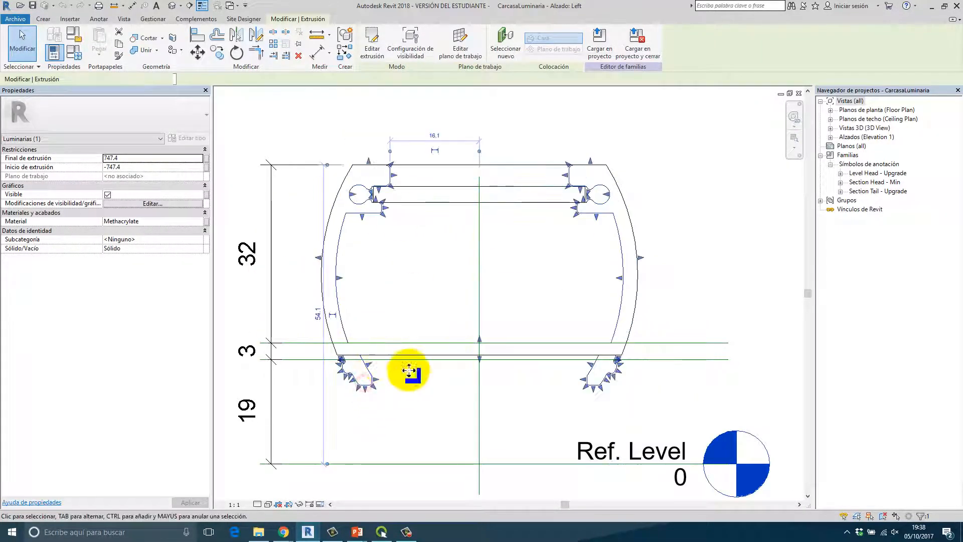
scroll(408, 370, "up", 1)
scroll(360, 363, "down", 1)
middle_click_drag(360, 363, 555, 303)
scroll(578, 337, "down", 1)
middle_click_drag(578, 337, 353, 340)
left_click(446, 387, "ctrl")
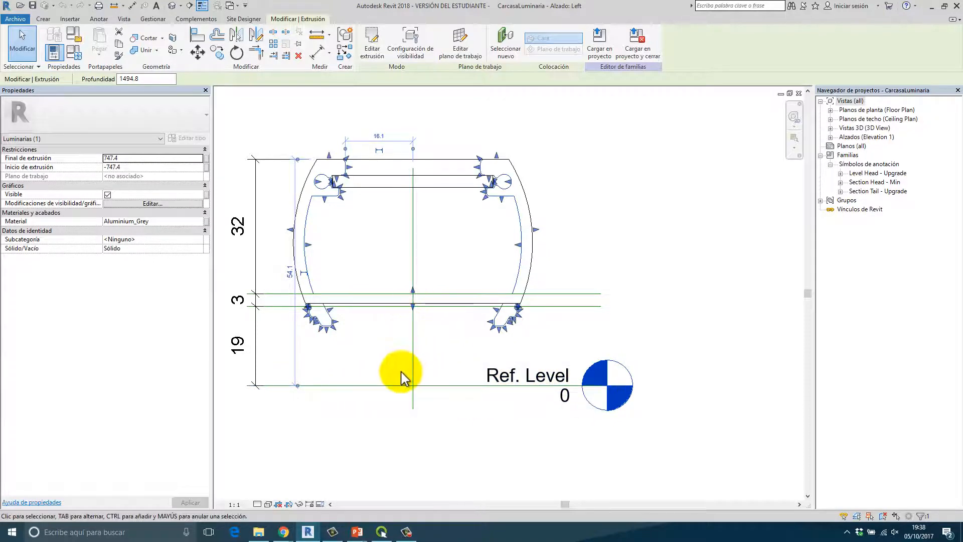
left_click(679, 176)
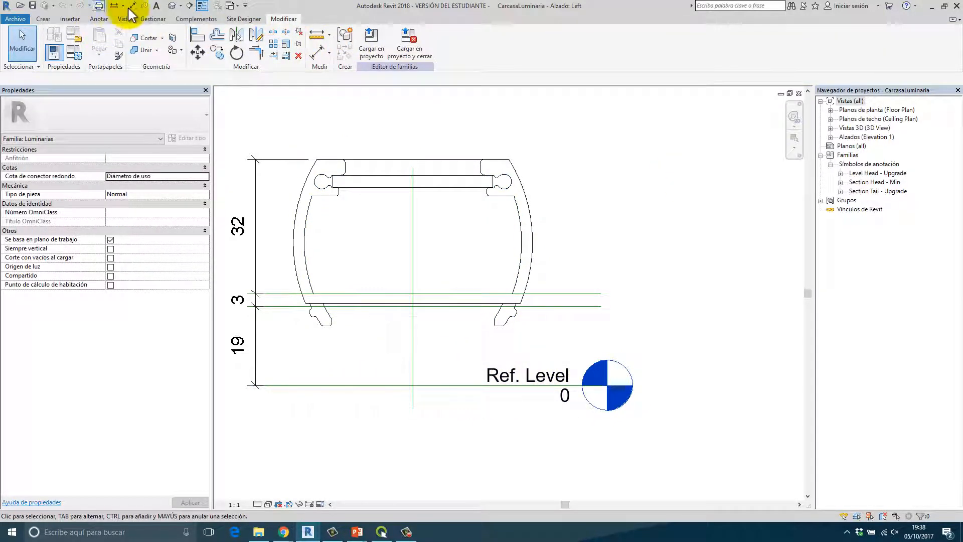
- View the casing in 3D, orbit around it, and close that view to return to the left elevation
left_click(170, 6)
middle_click_drag(501, 374, 618, 400, "shift")
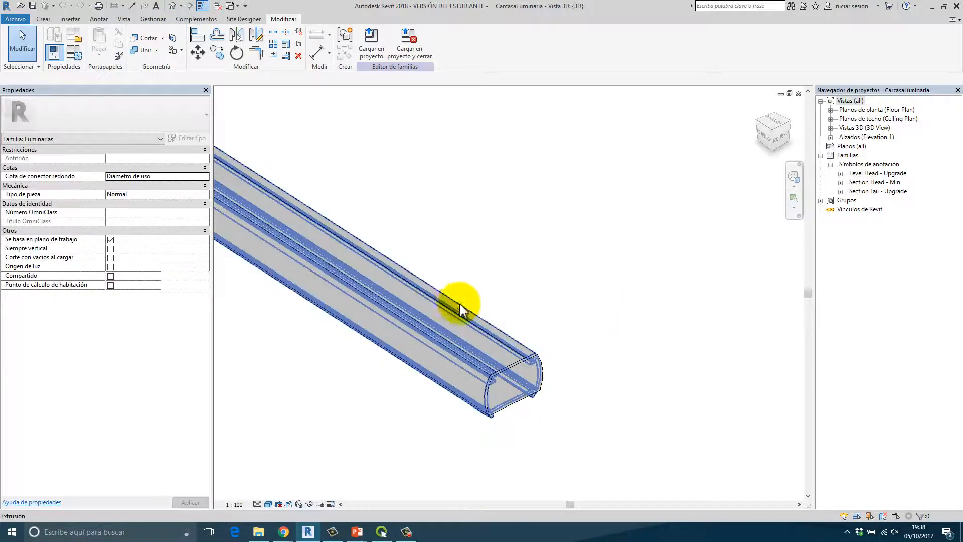
scroll(654, 345, "down", 2)
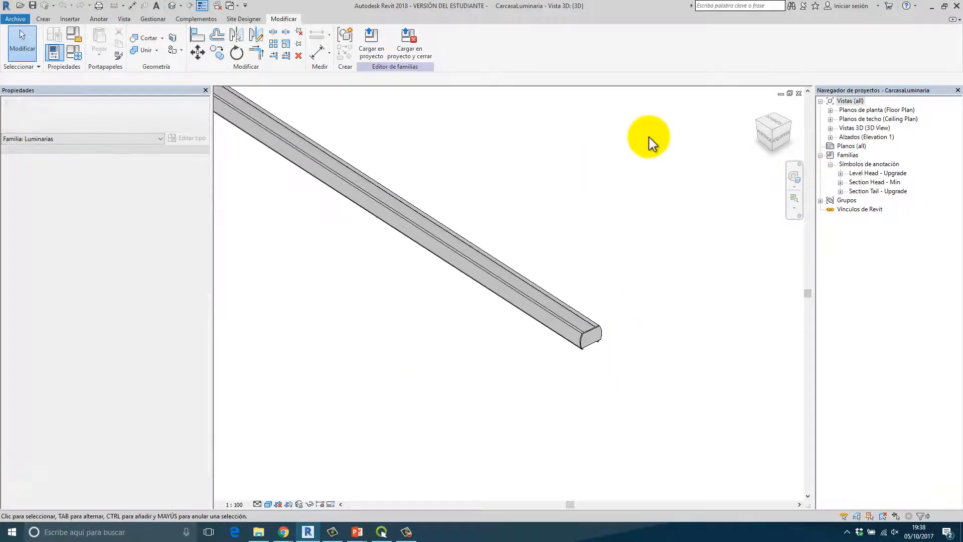
left_click(798, 93)
left_click(629, 168)
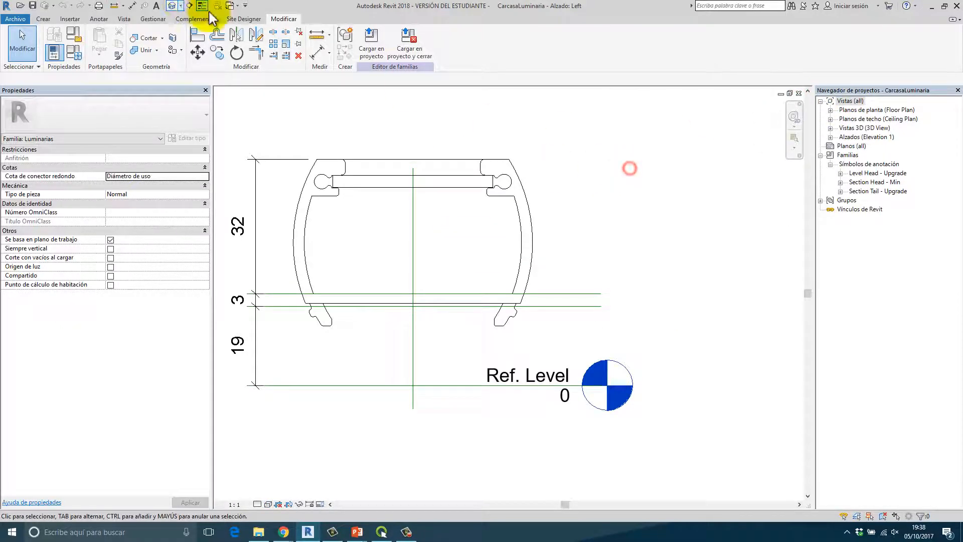
left_click(671, 245)
- Open the Ref. Level floor plan of the casing and tile all open views side by side
scroll(582, 258, "down", 4)
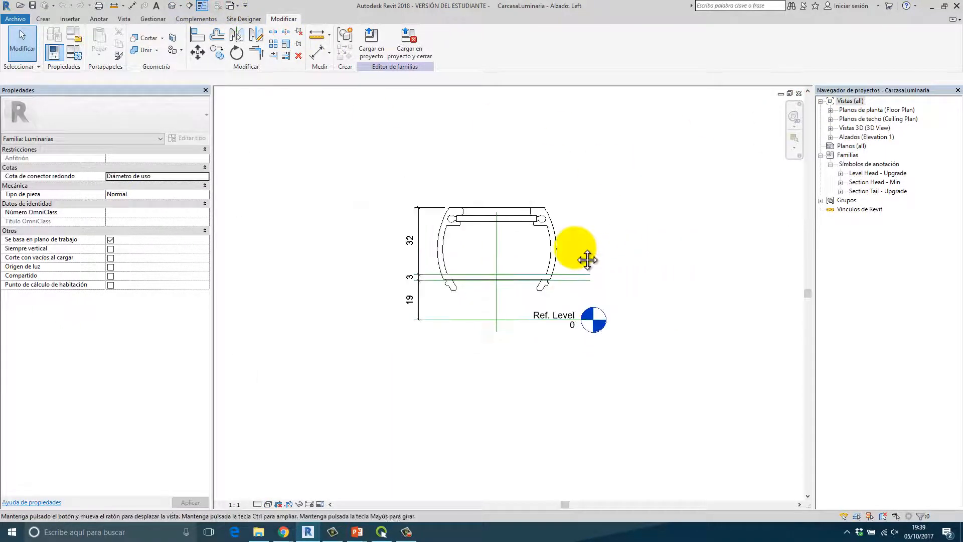
double_click(863, 109)
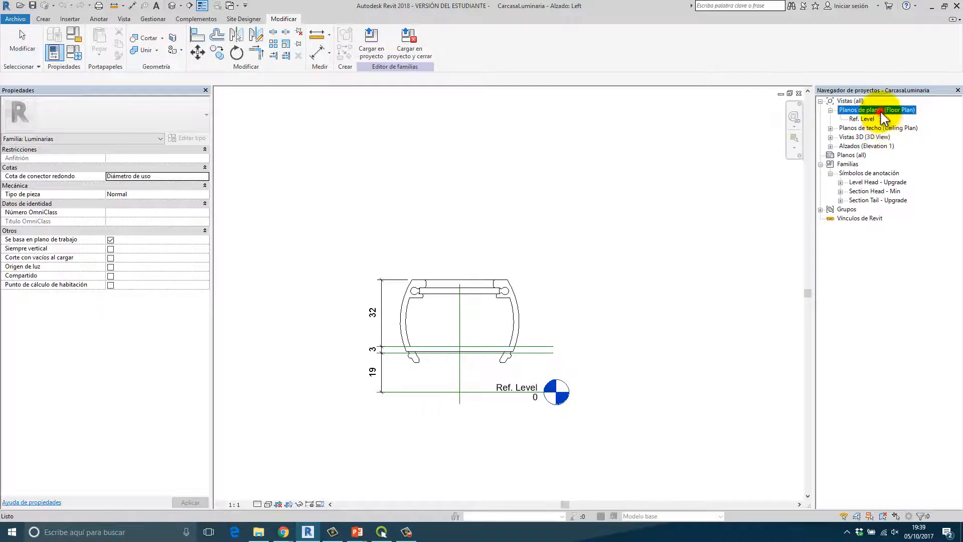
left_click(861, 119)
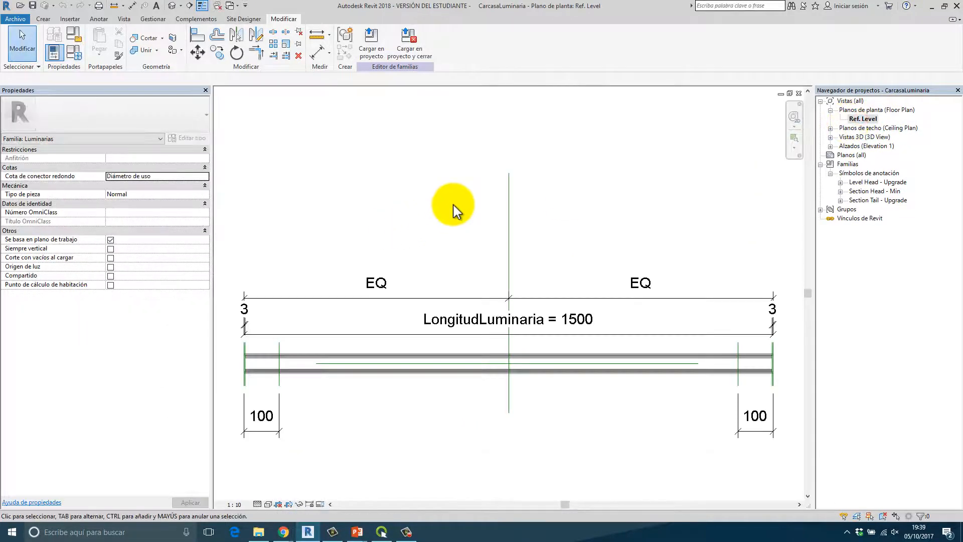
key("w")
key("c")
key("w")
key("t")
left_click(649, 267)
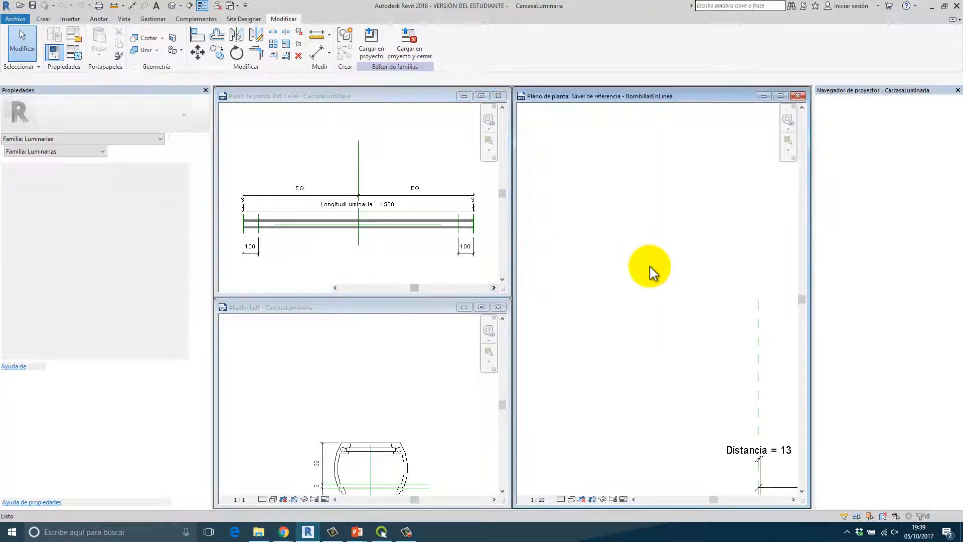
scroll(650, 267, "down", 1)
- Load the BombillasEnLinea family into CarcasaLuminaria, closing its own file, and cancel placing an instance
left_click(410, 367)
left_click(632, 200)
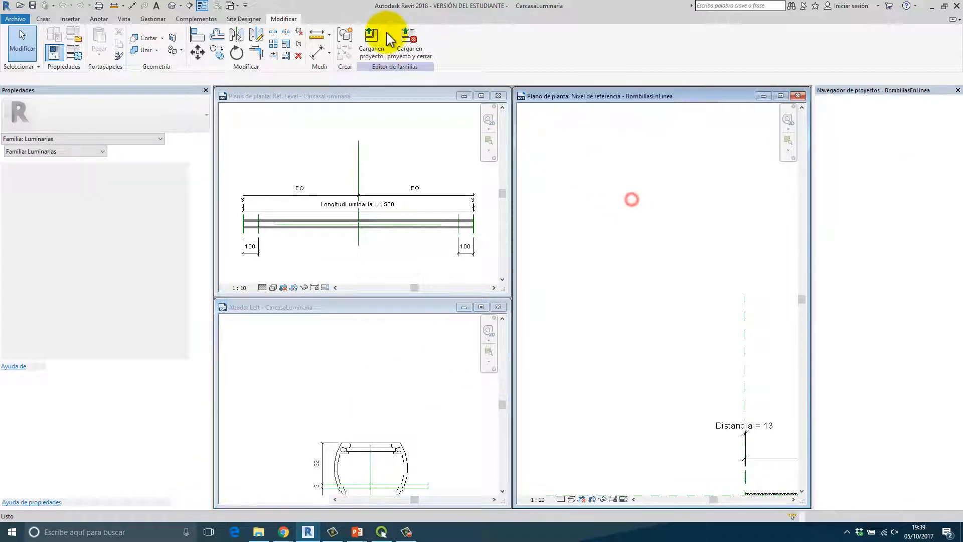
left_click(410, 48)
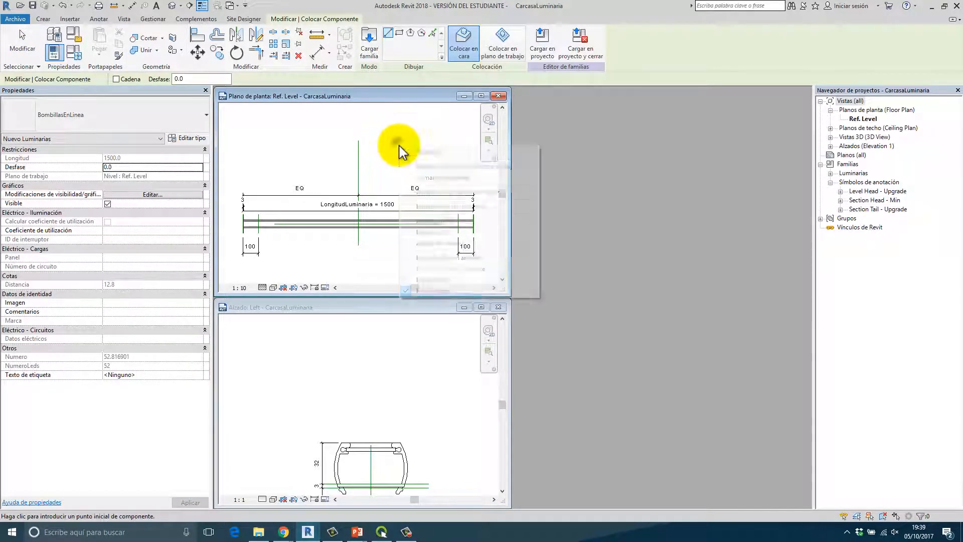
key("Escape")
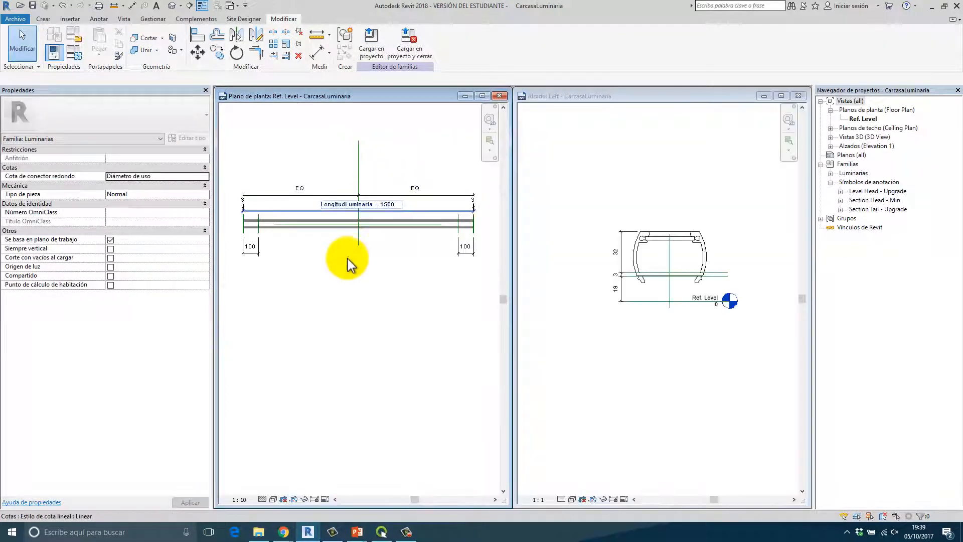
- Examine the horizontal reference plane at the inner face of the casing's base in the left elevation, and clear the selection
left_click(548, 267)
scroll(310, 301, "up", 1)
left_click(309, 301)
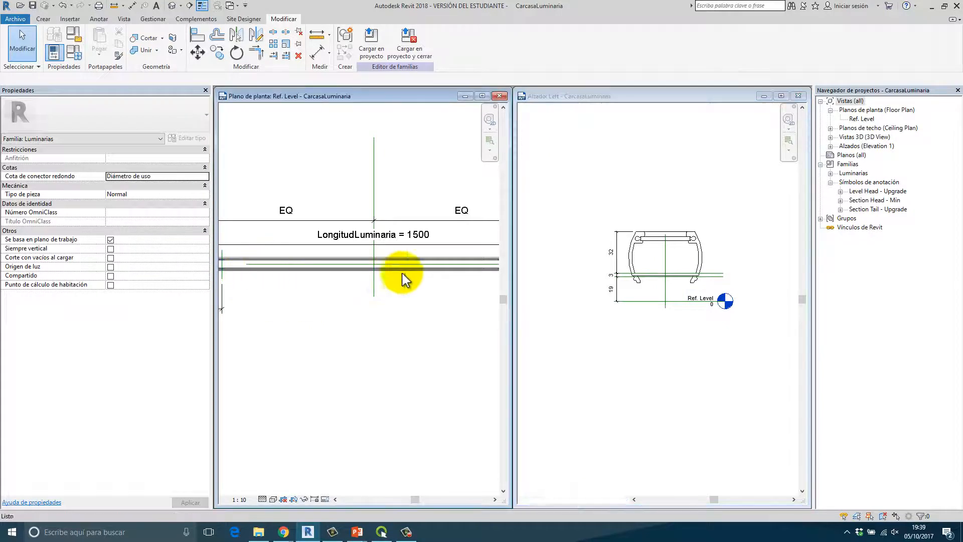
scroll(677, 275, "up", 4)
left_click(675, 281)
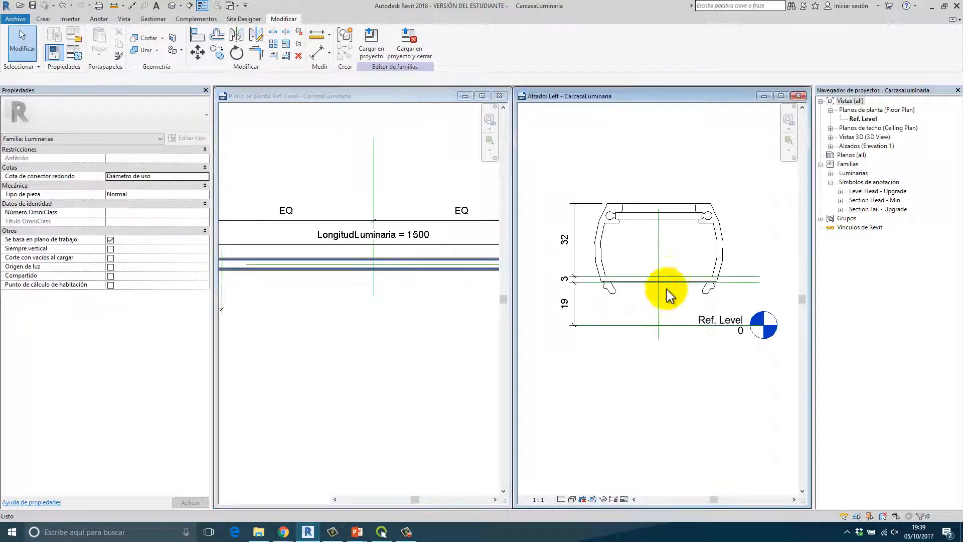
middle_click_drag(679, 283, 631, 298)
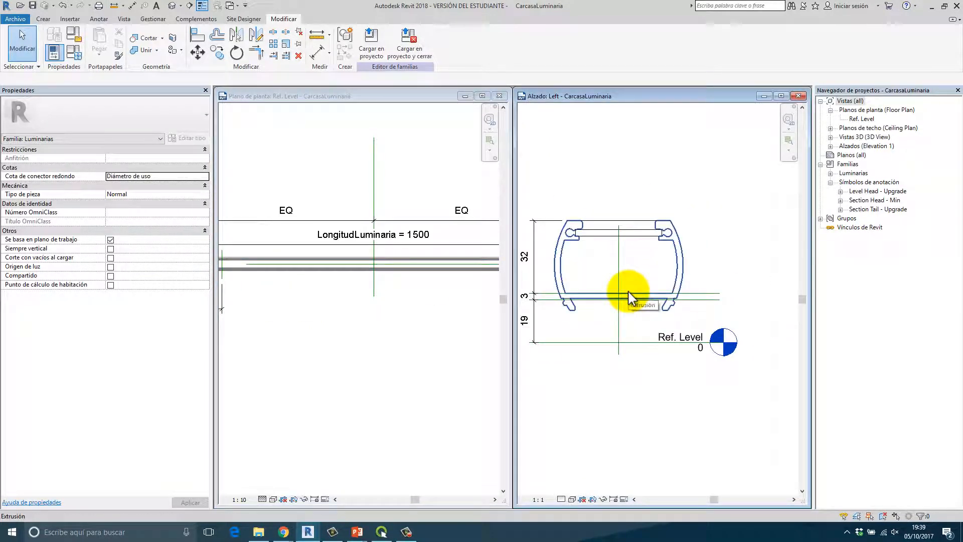
scroll(576, 296, "up", 3)
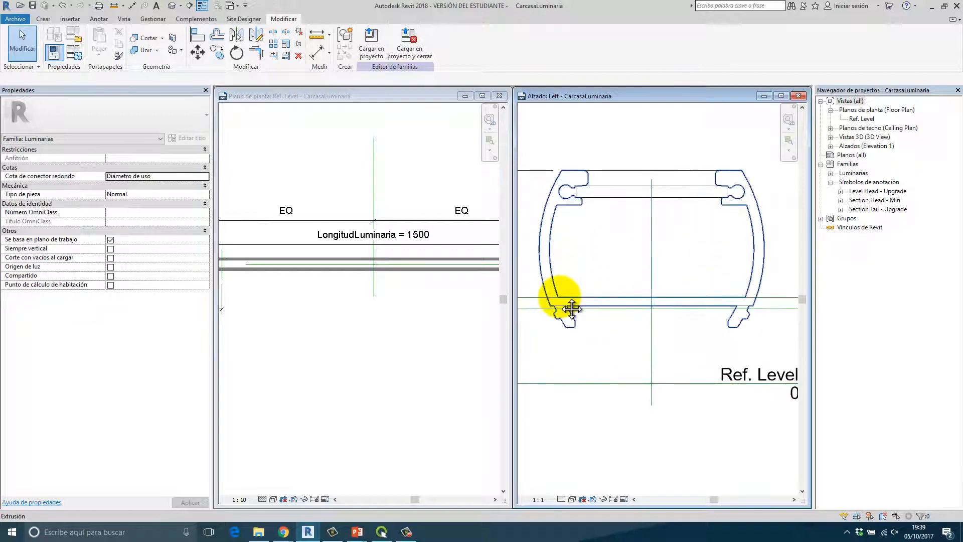
left_click(598, 300)
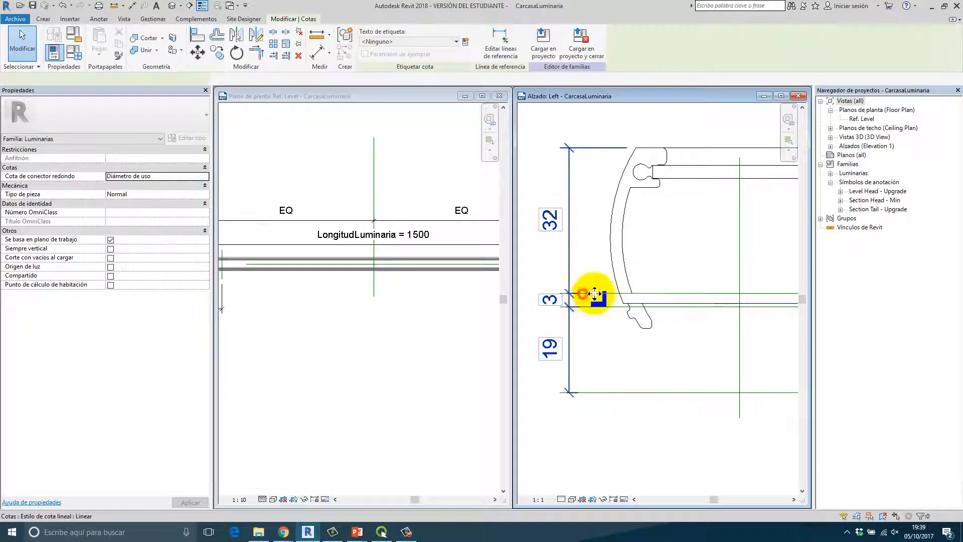
left_click(611, 297)
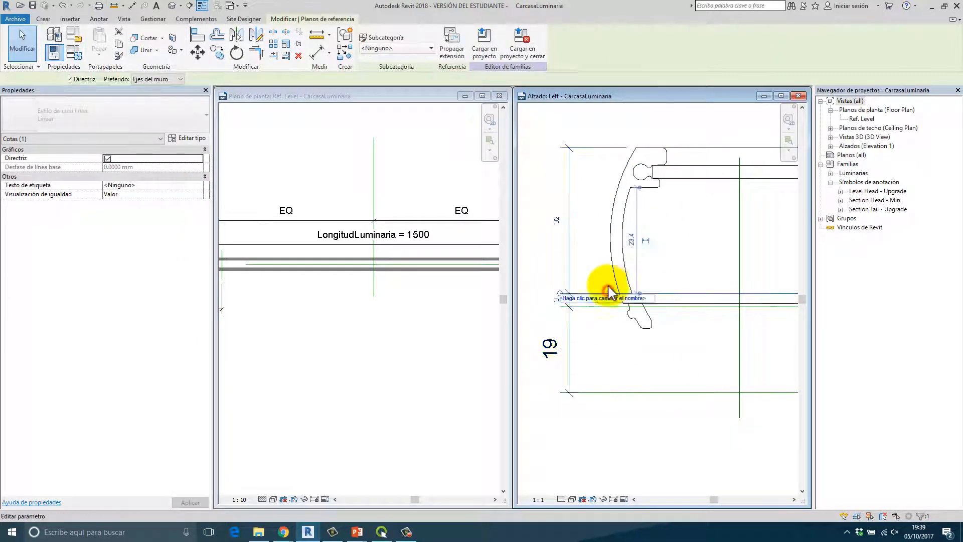
left_click(607, 244)
- Set the LongitudLuminaria dimension in the floor plan to 1200 and finally to 900 mm
scroll(311, 296, "down", 4)
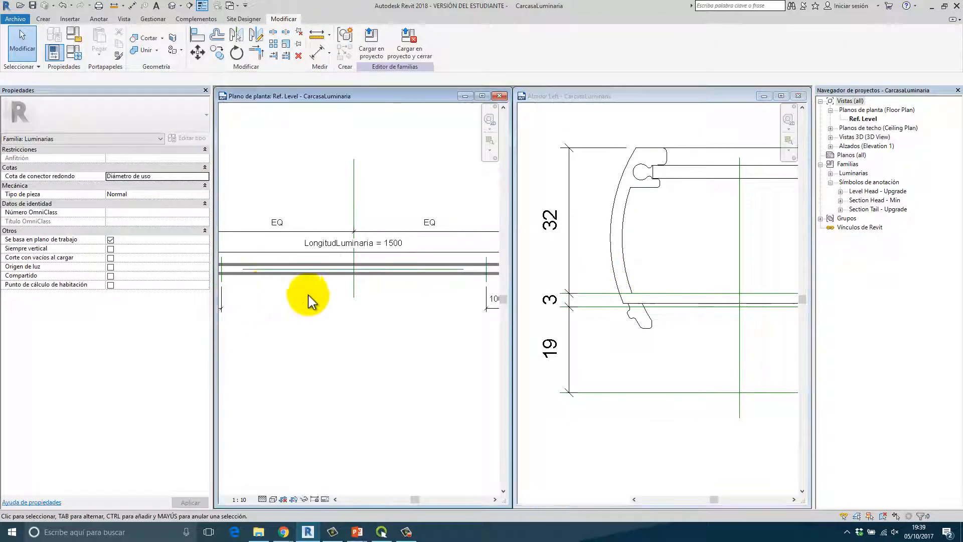
left_click(373, 266)
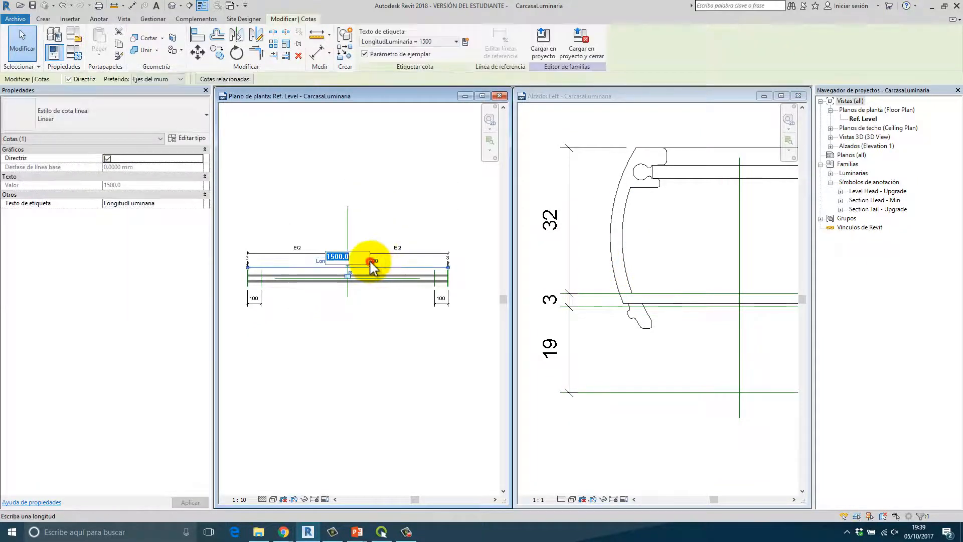
left_click(374, 261)
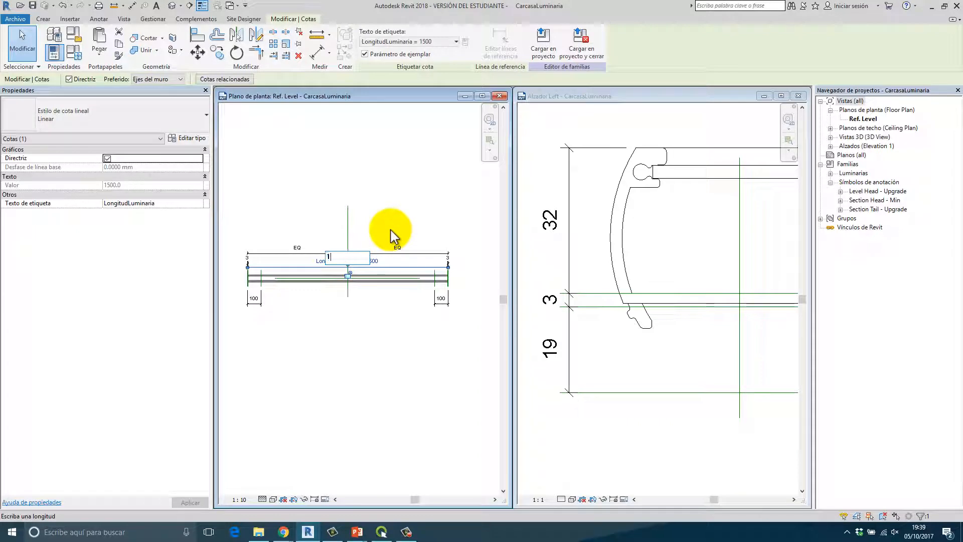
key("Return")
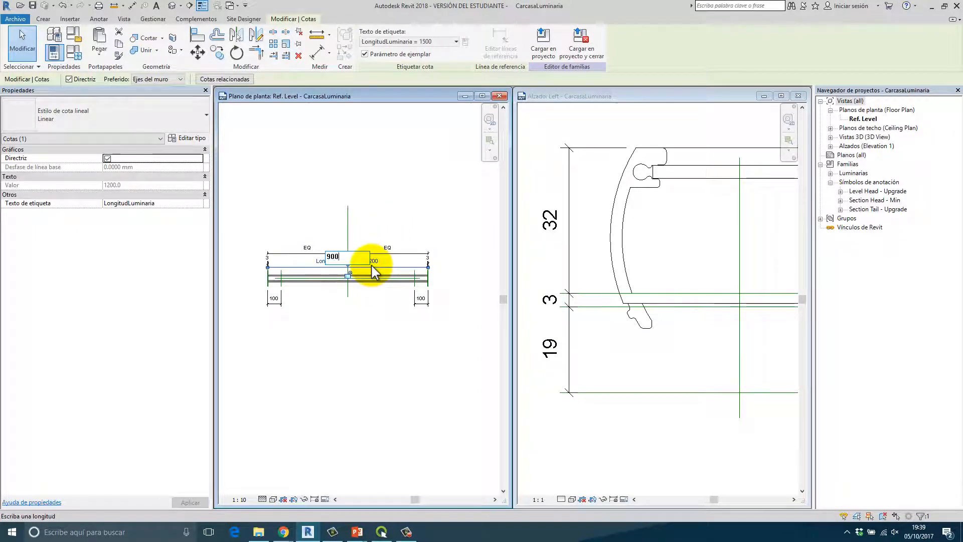
key("Return")
left_click(341, 308)
scroll(346, 296, "up", 2)
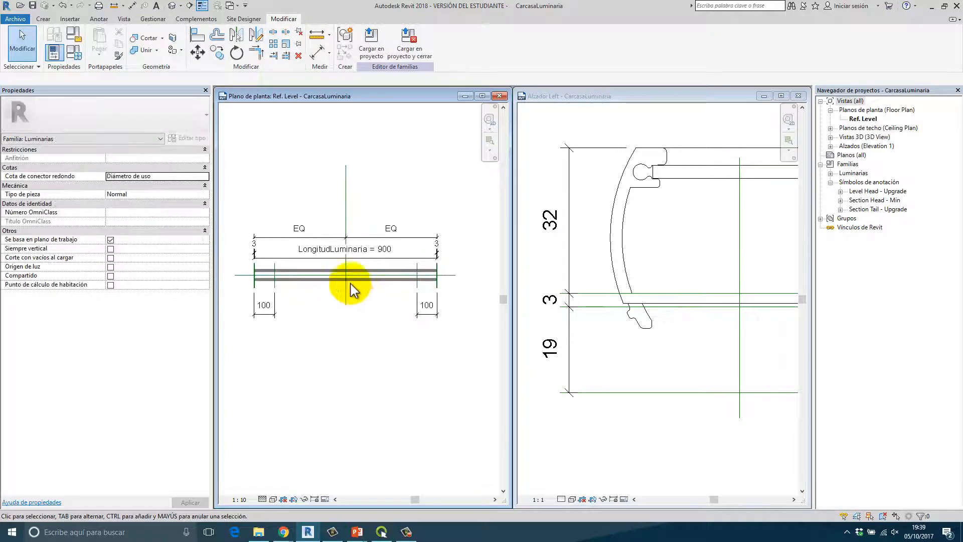
scroll(264, 279, "up", 3)
scroll(314, 299, "down", 2)
middle_click_drag(334, 311, 322, 311)
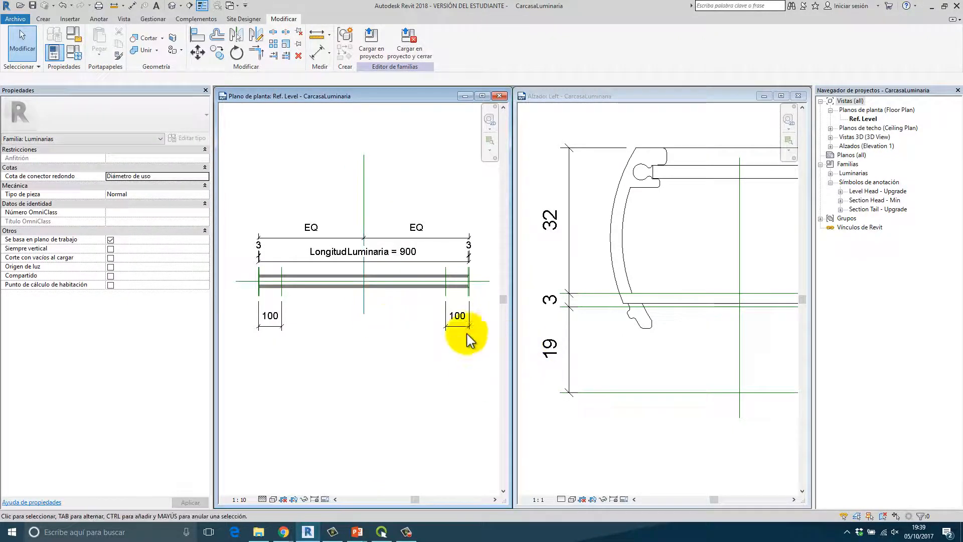
middle_click_drag(386, 326, 380, 329)
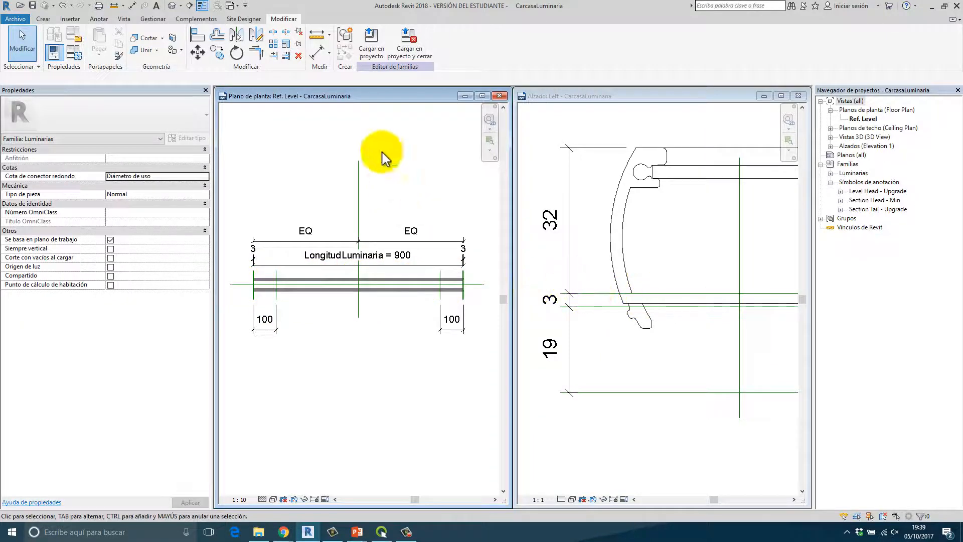
- Set the work plane to the upper horizontal reference plane of the 3 mm dimension, picked in the left elevation, and open the Ref. Level floor plan
left_click(50, 20)
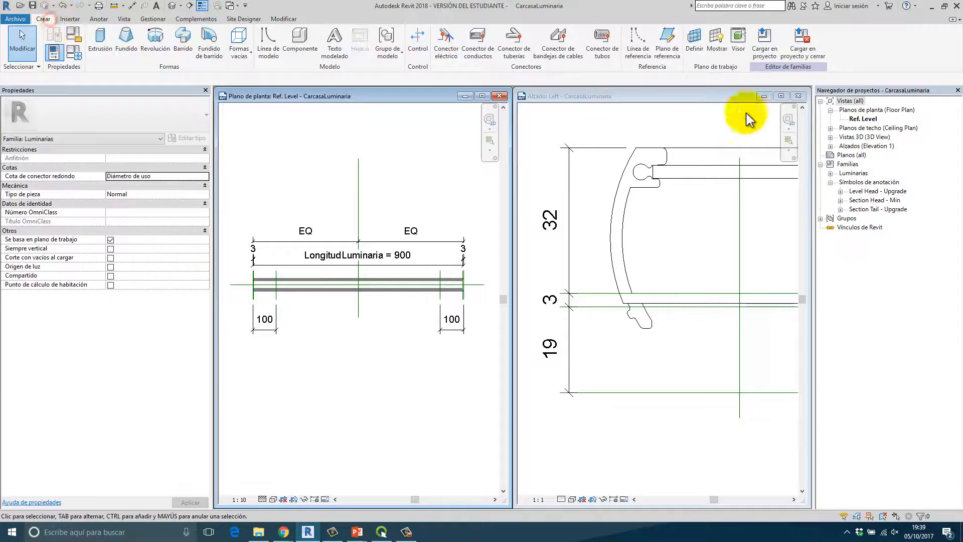
left_click(694, 48)
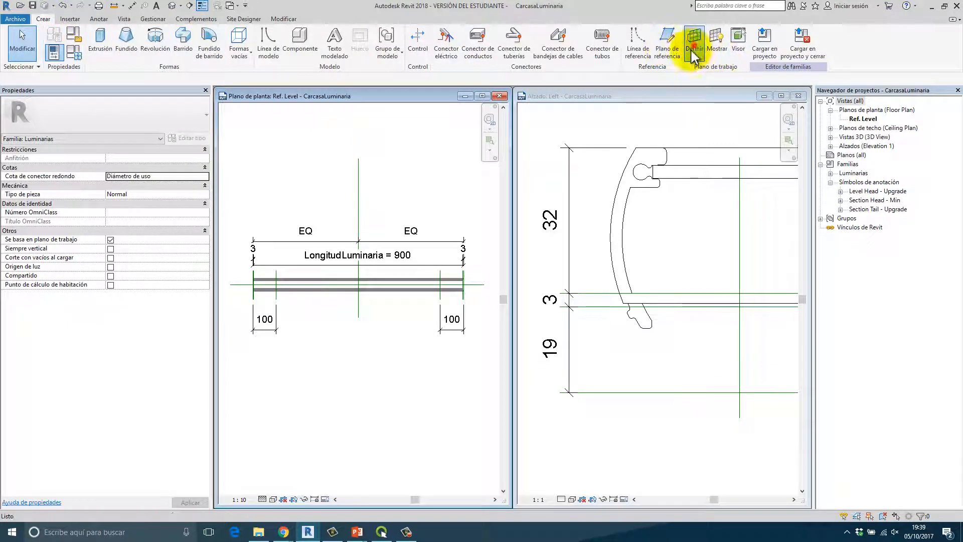
left_click(400, 278)
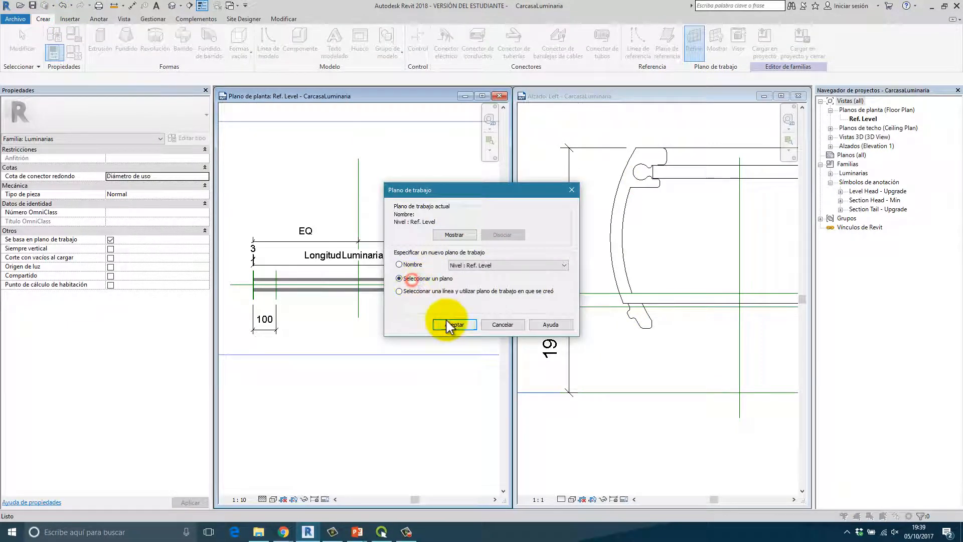
left_click(454, 324)
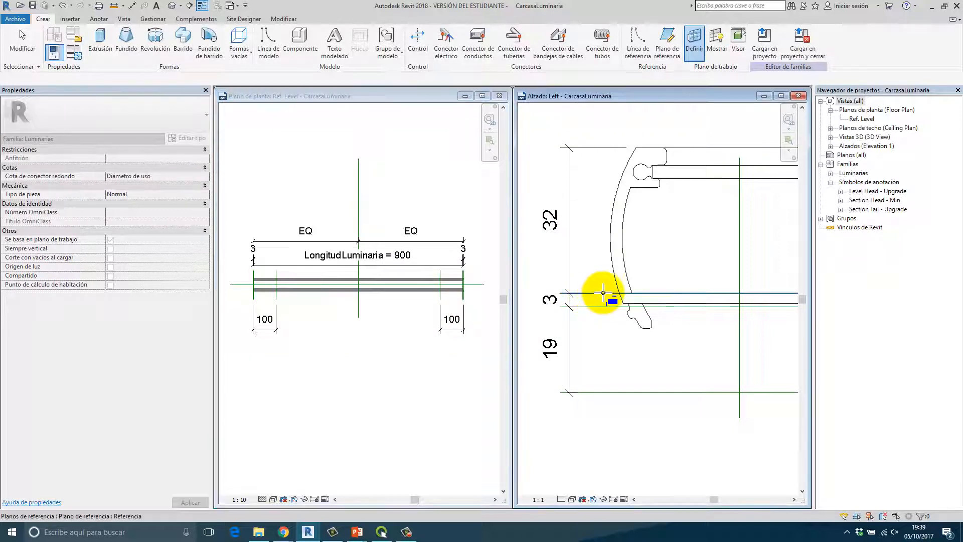
left_click(595, 293)
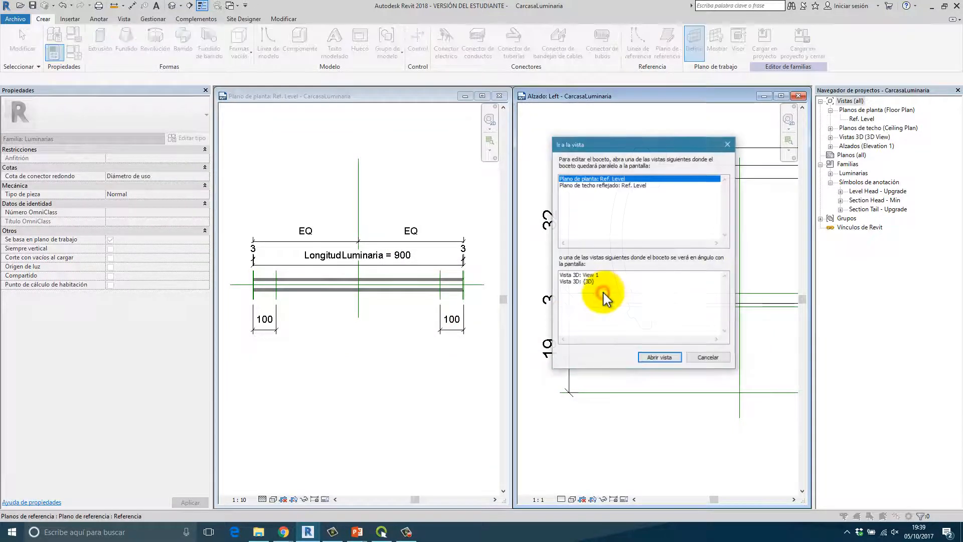
double_click(608, 179)
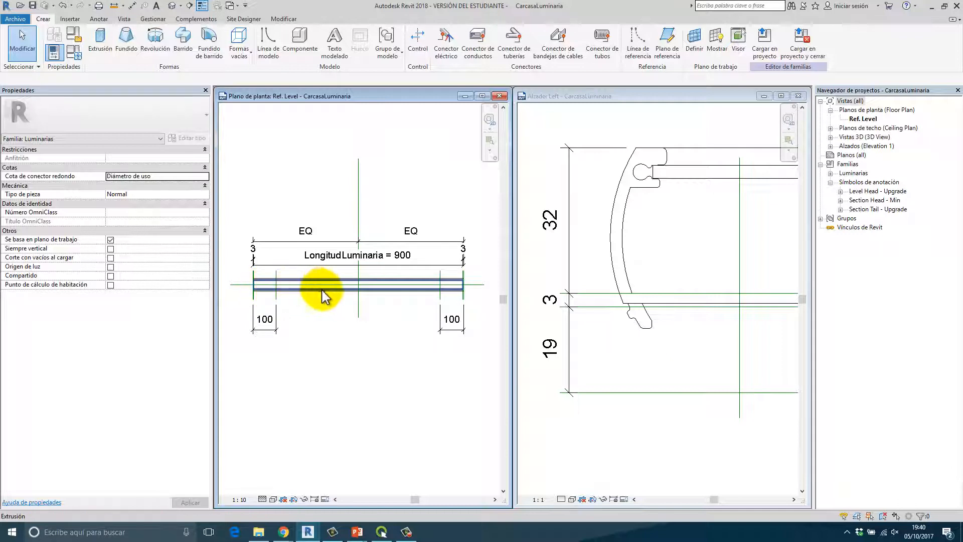
- Start placing a BombillasEnLinea component on the work plane, with the reference plane as its placement plane
scroll(297, 307, "up", 1)
middle_click_drag(316, 306, 312, 318)
key("m")
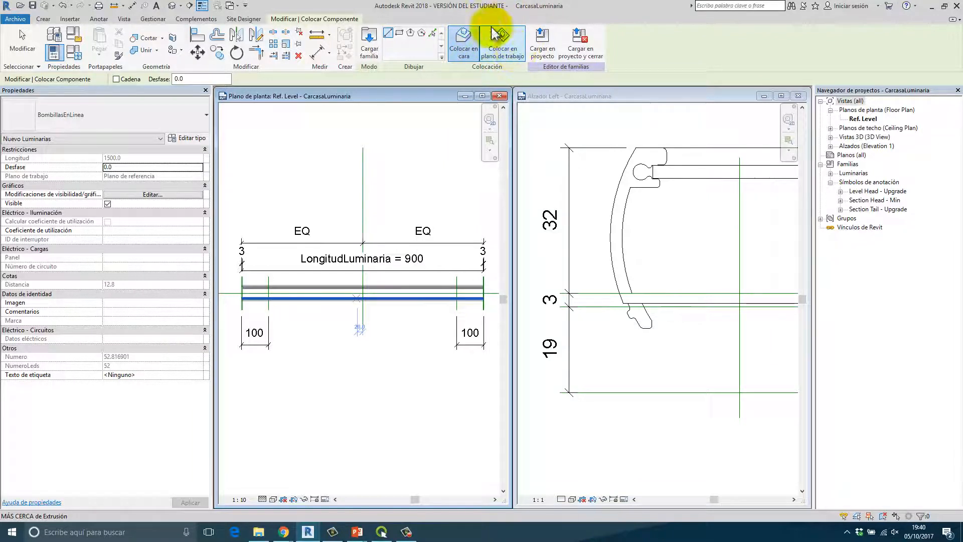
left_click(511, 40)
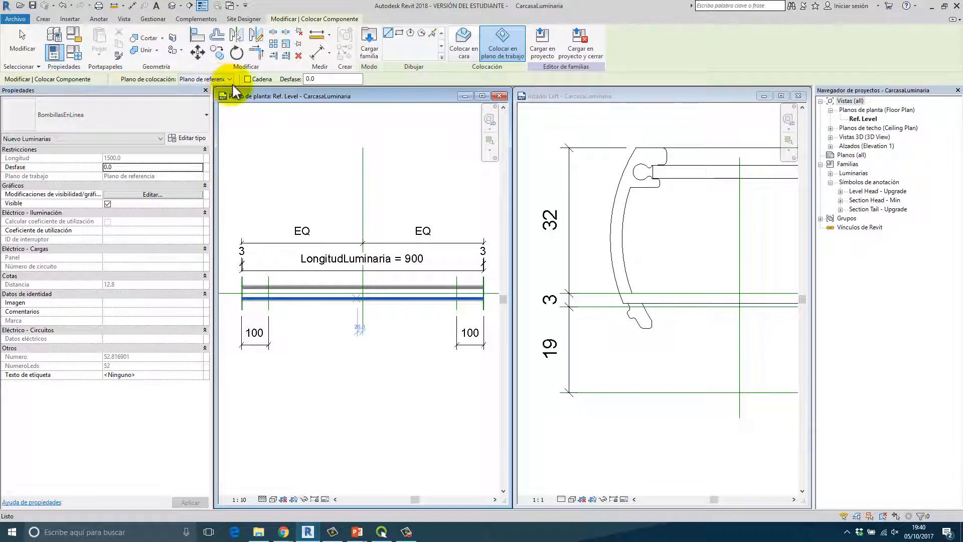
left_click(203, 79)
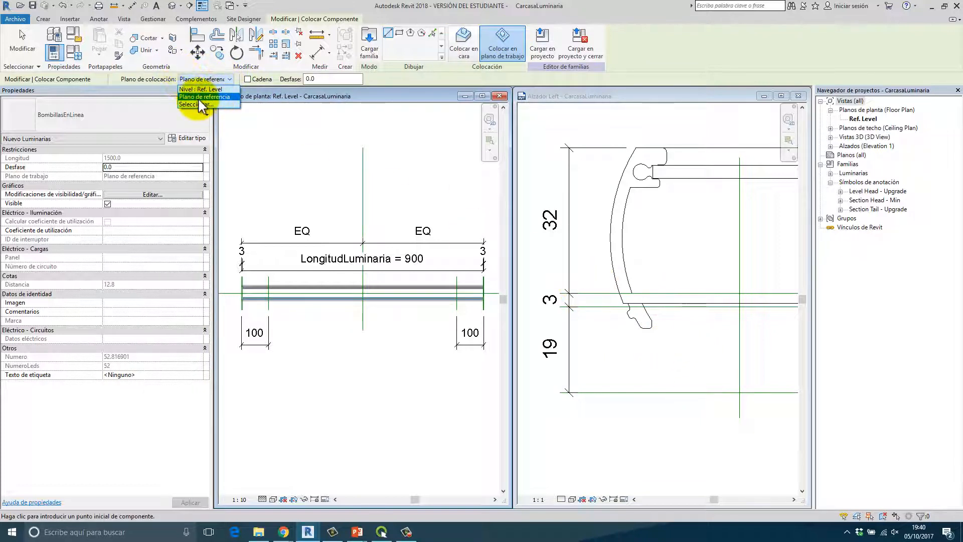
- Place the BombillasEnLinea line along the casing's horizontal centre plane from its left end to its right end, and finish the placement
scroll(242, 294, "up", 5)
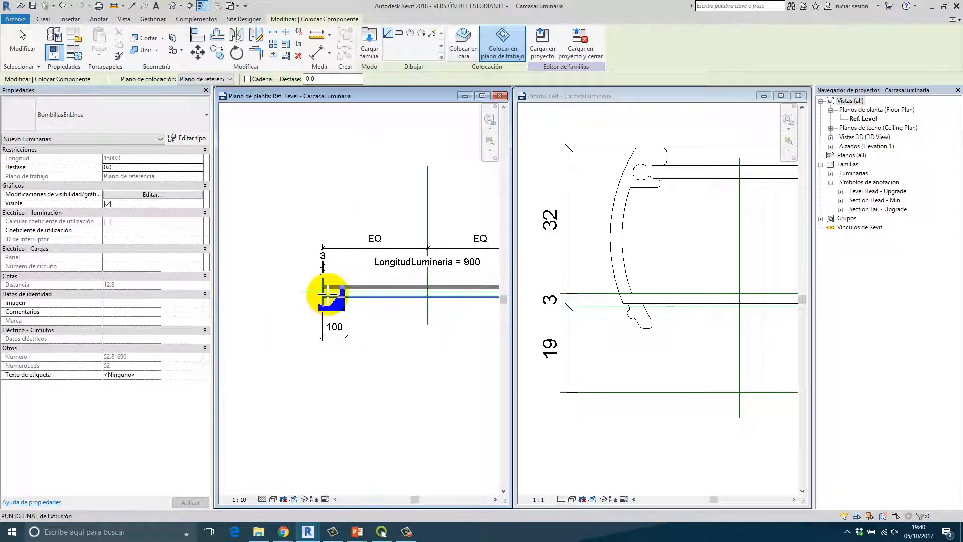
scroll(305, 290, "up", 3)
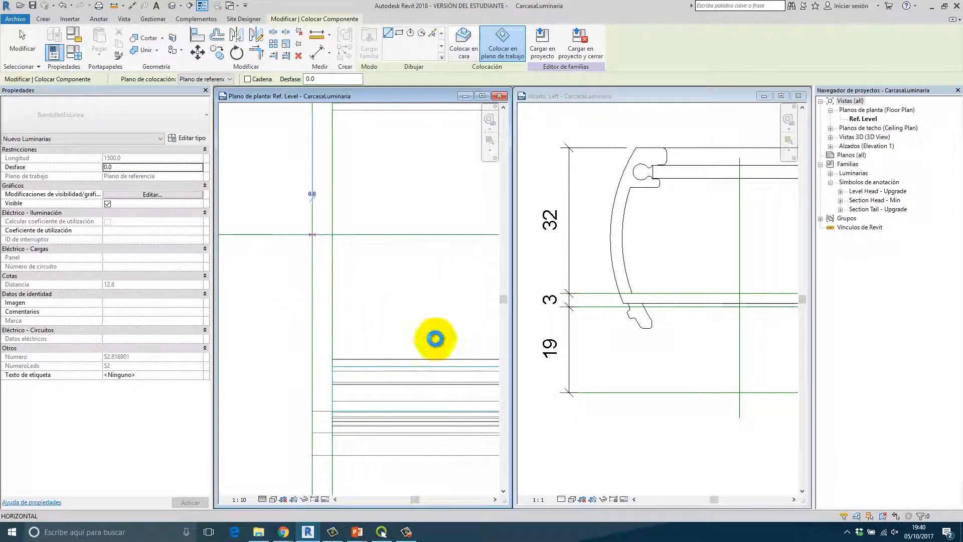
scroll(351, 326, "up", 3)
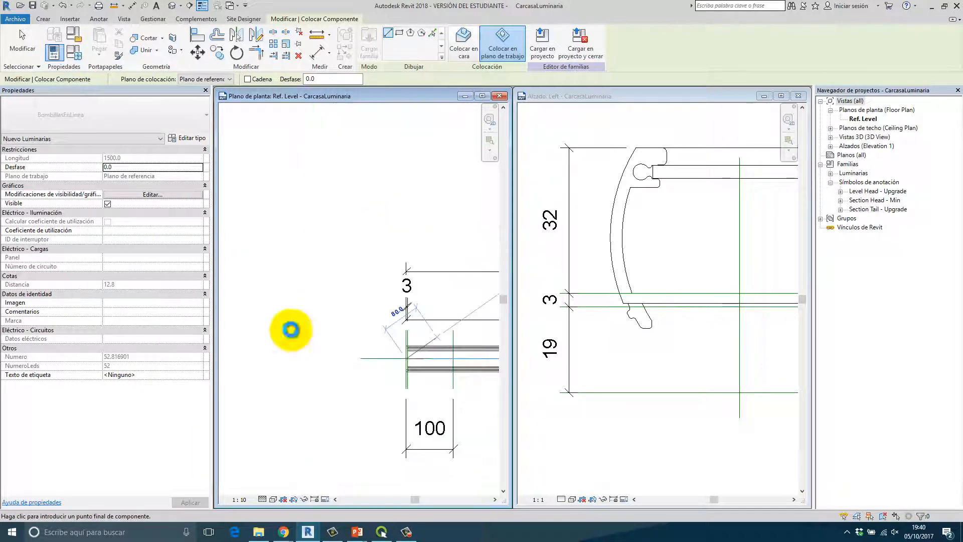
left_click(420, 358)
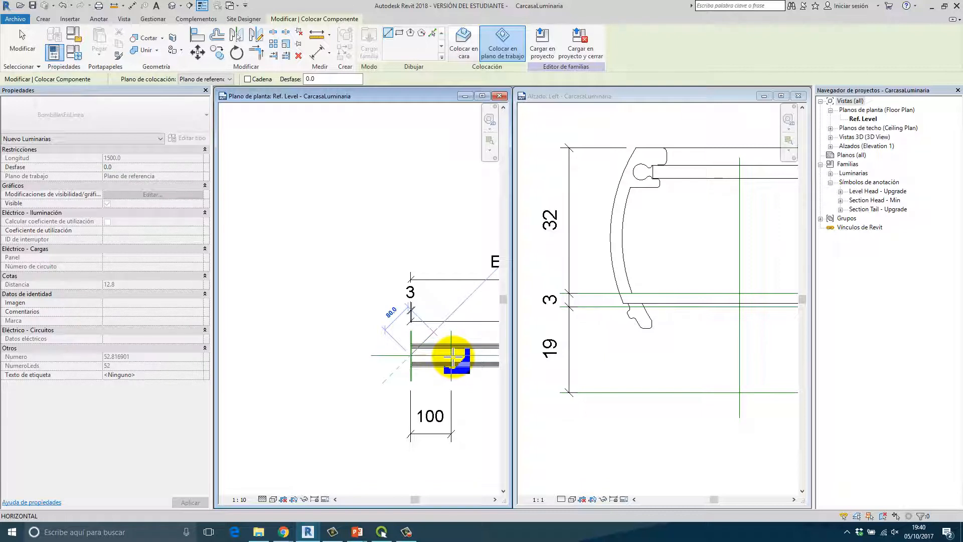
middle_click_drag(454, 357, 229, 357)
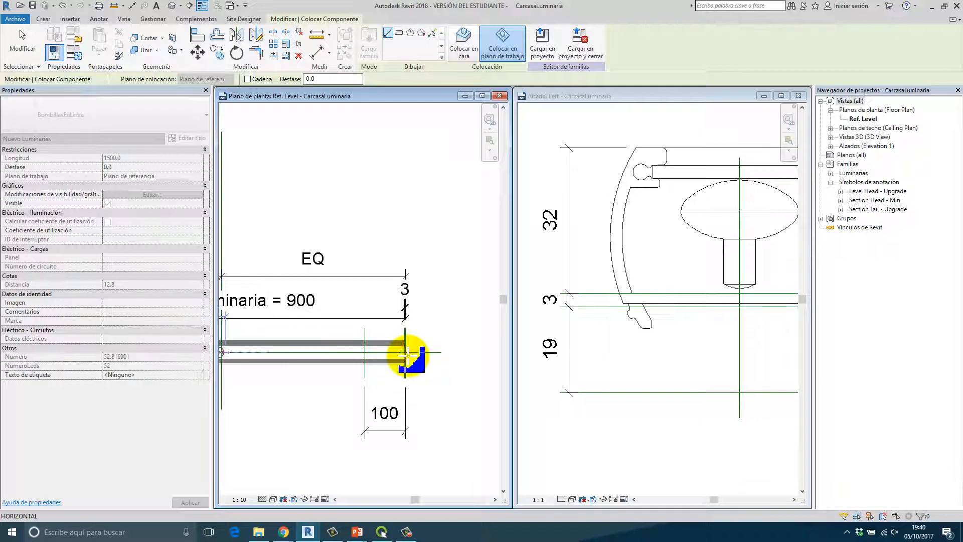
scroll(407, 355, "up", 5)
left_click(399, 341)
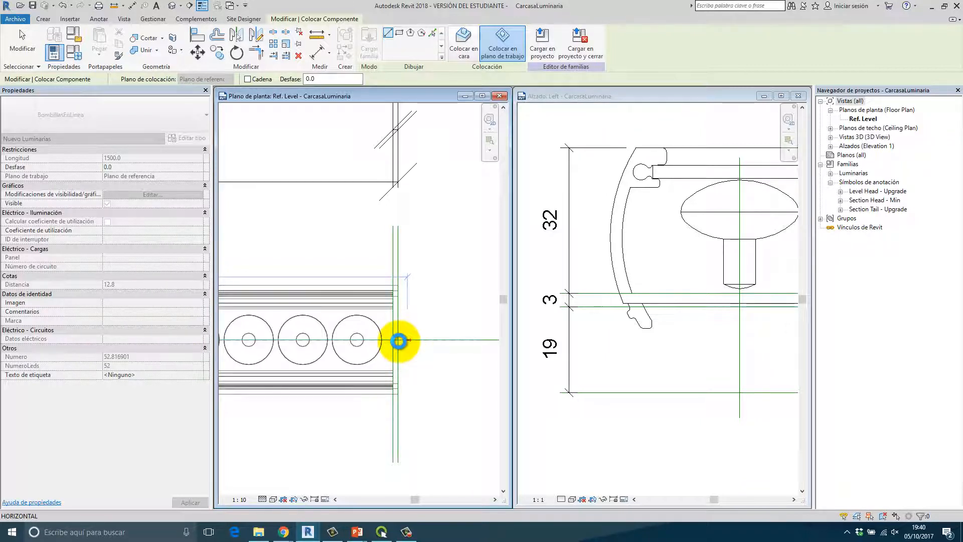
scroll(397, 340, "up", 1)
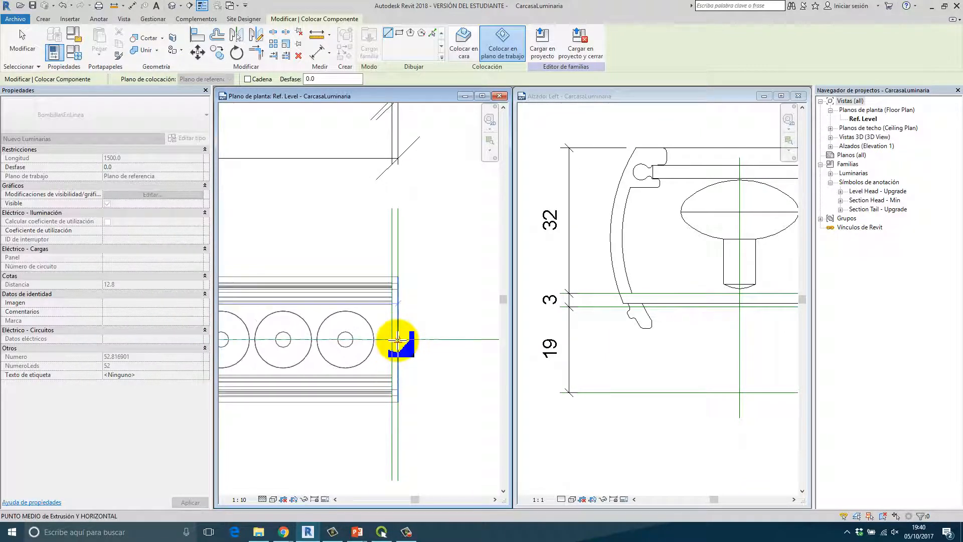
left_click(397, 340)
right_click(437, 269)
left_click(441, 268)
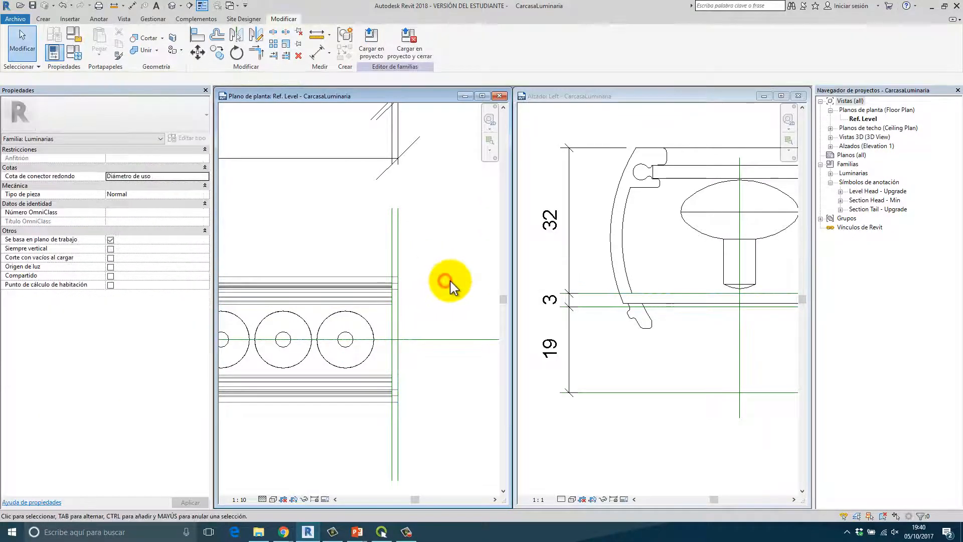
- Examine the placed bulbs along the casing in the floor plan and their position inside the profile in the left elevation
scroll(371, 299, "down", 5)
scroll(386, 301, "up", 5)
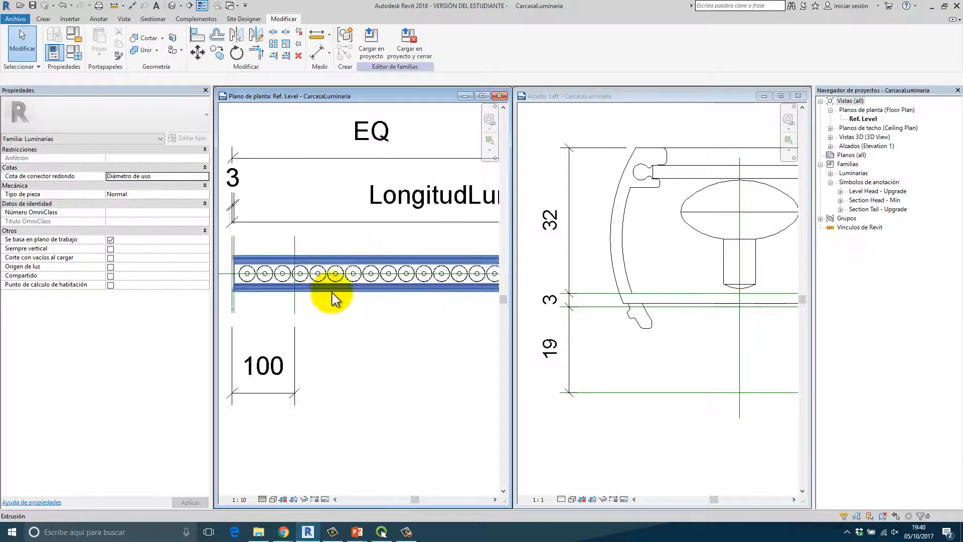
scroll(333, 296, "down", 2)
scroll(722, 296, "down", 4)
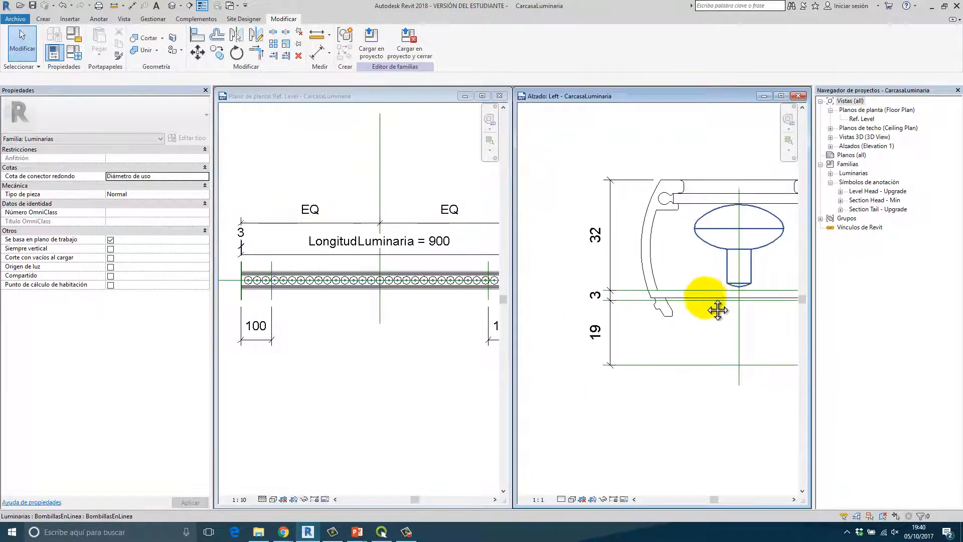
scroll(684, 325, "up", 2)
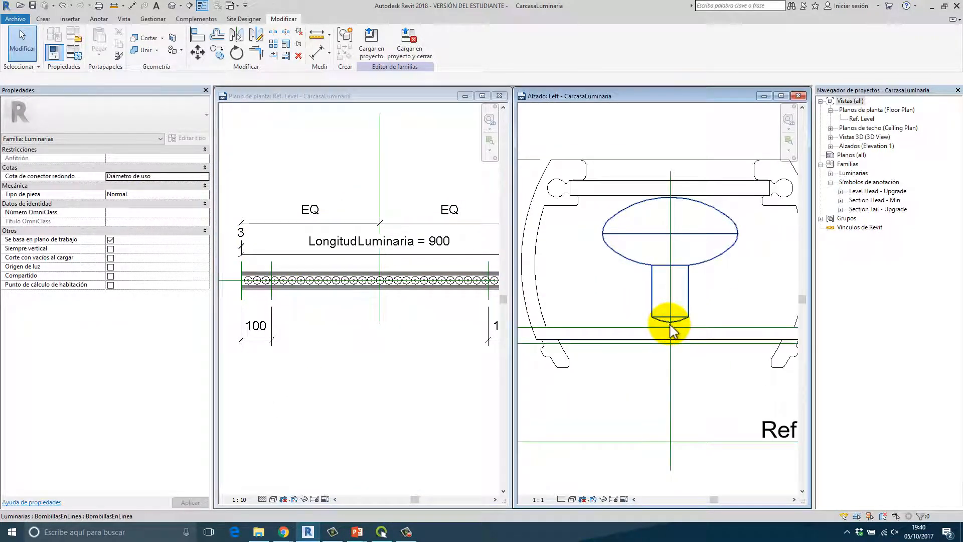
scroll(622, 321, "down", 3)
scroll(641, 276, "up", 4)
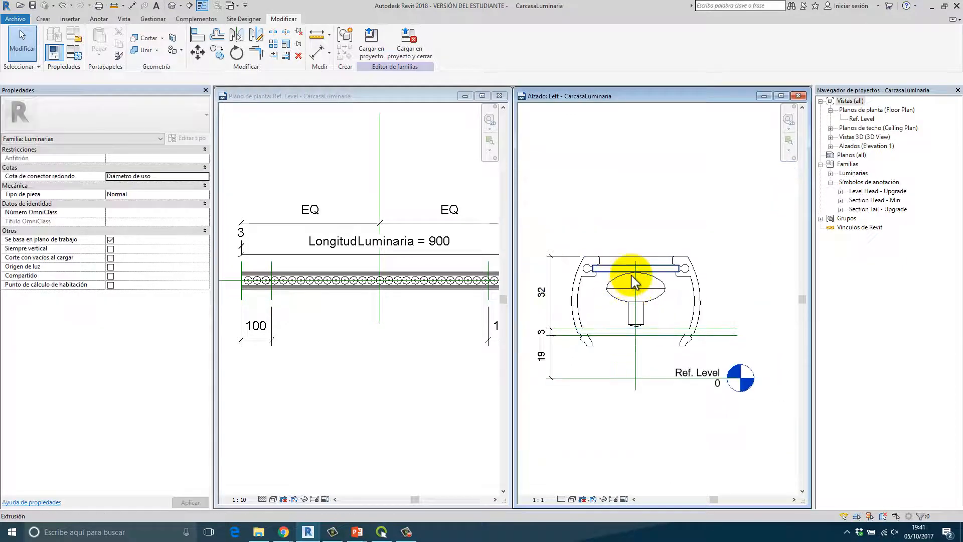
scroll(621, 311, "down", 5)
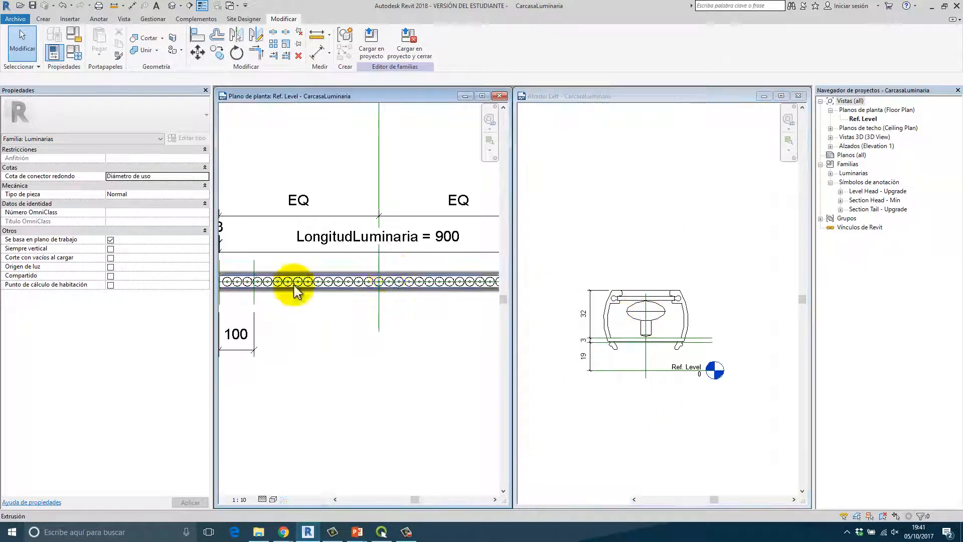
- Set the LongitudLuminaria dimension to 600 and inspect the bulb line at the casing's left end
middle_click_drag(292, 286, 396, 293)
scroll(386, 311, "up", 4)
scroll(351, 366, "down", 5)
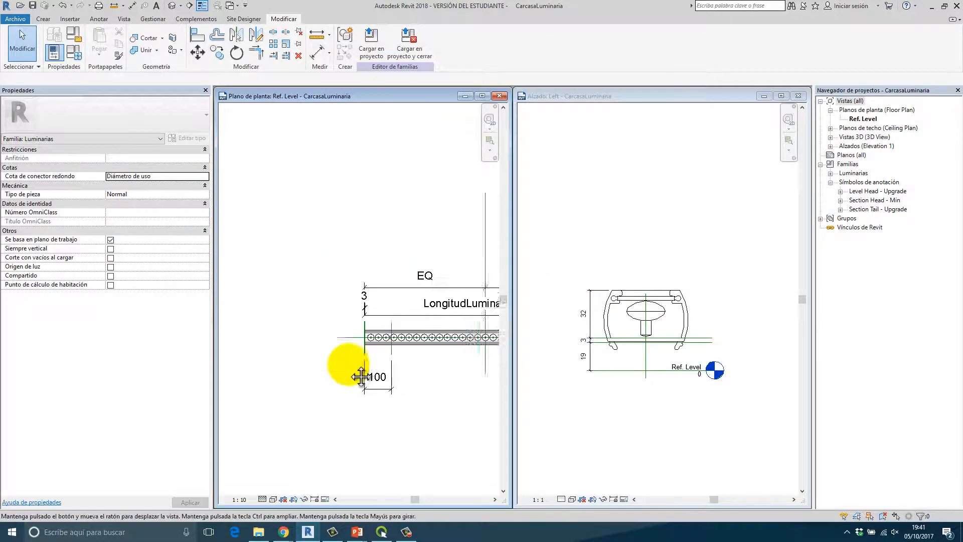
scroll(353, 369, "down", 2)
left_click(353, 330)
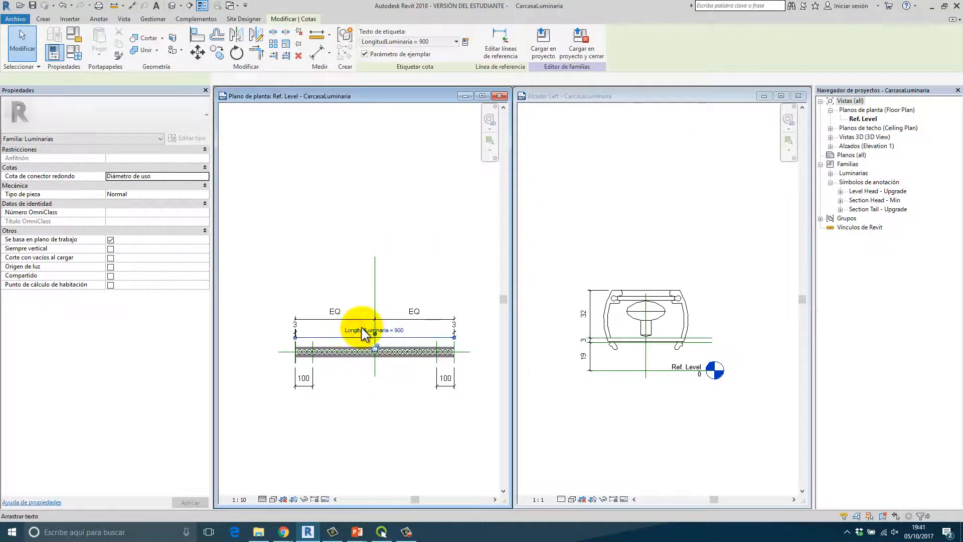
left_click(366, 329)
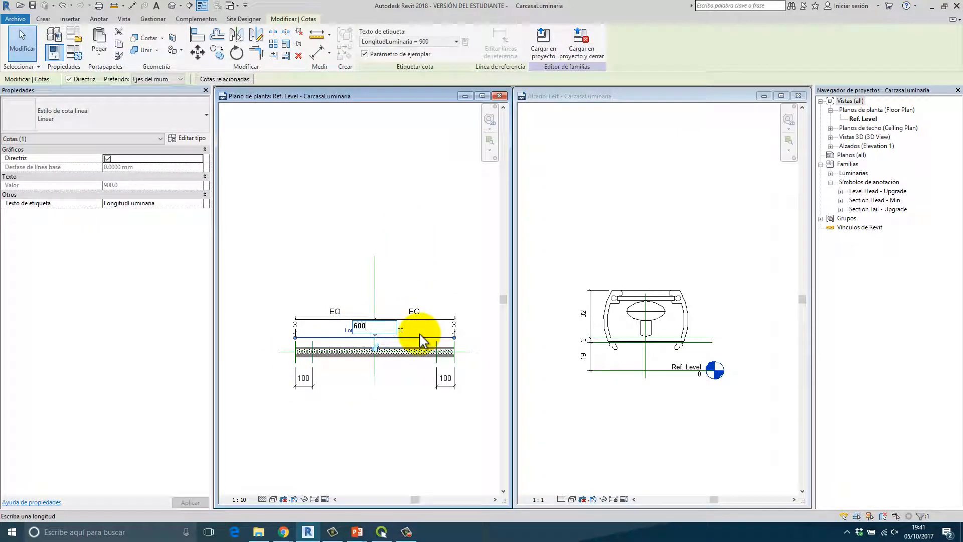
type("600")
key("Return")
scroll(311, 354, "up", 4)
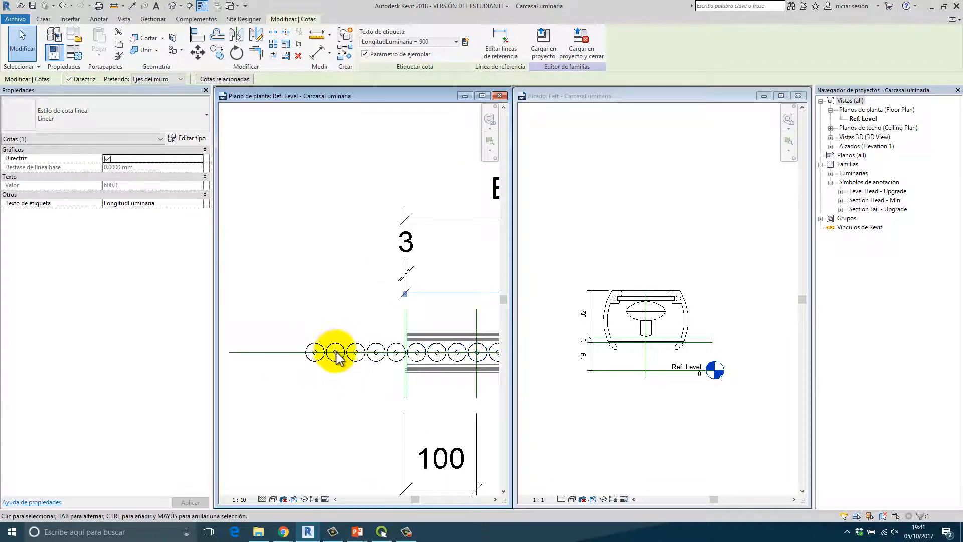
scroll(321, 361, "down", 1)
key("Escape")
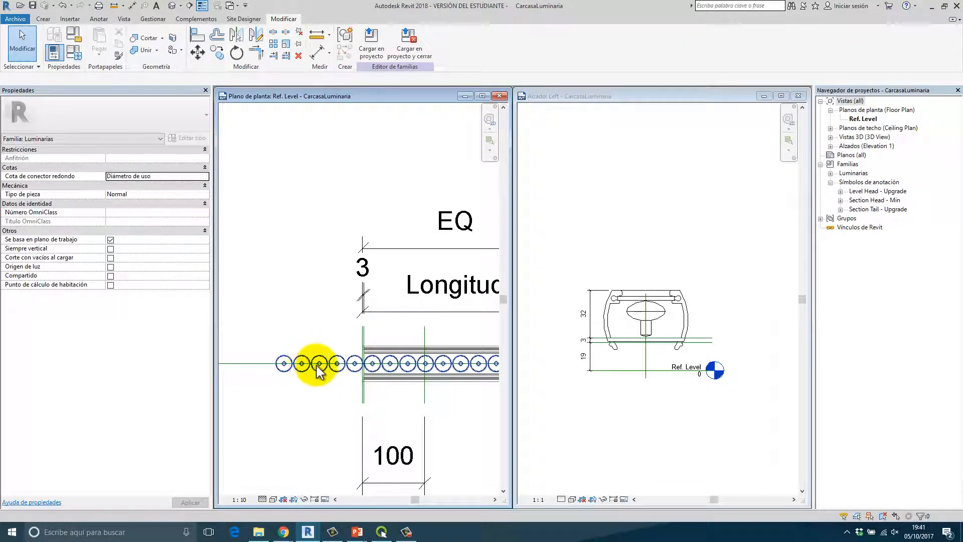
- Align the left end of the BombillasEnLinea line to the casing's outer left reference plane
key("l")
scroll(361, 351, "up", 1)
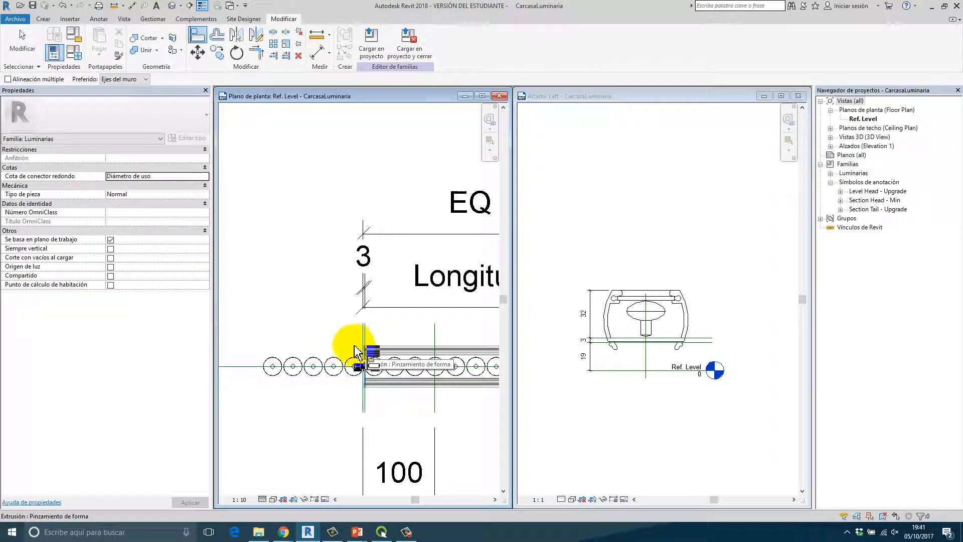
scroll(360, 344, "up", 4)
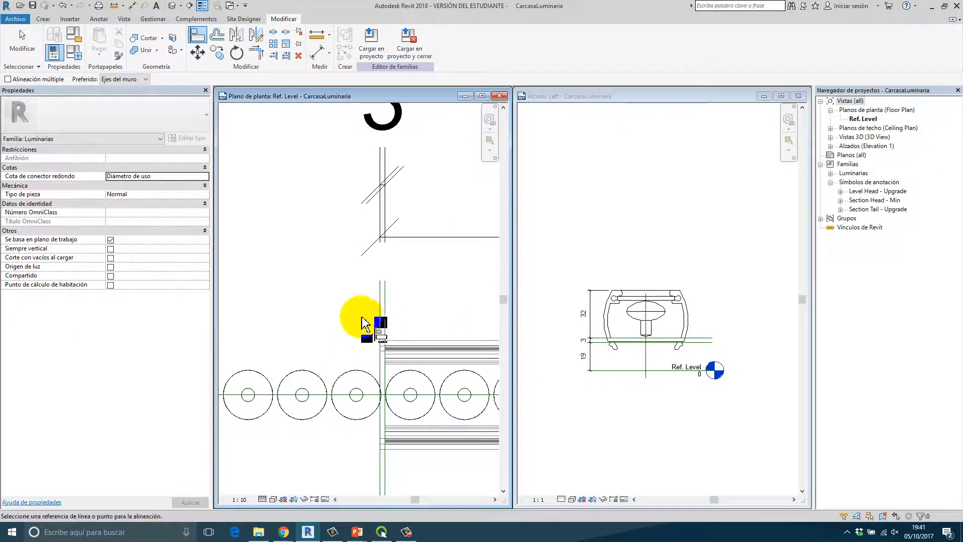
scroll(381, 281, "down", 3)
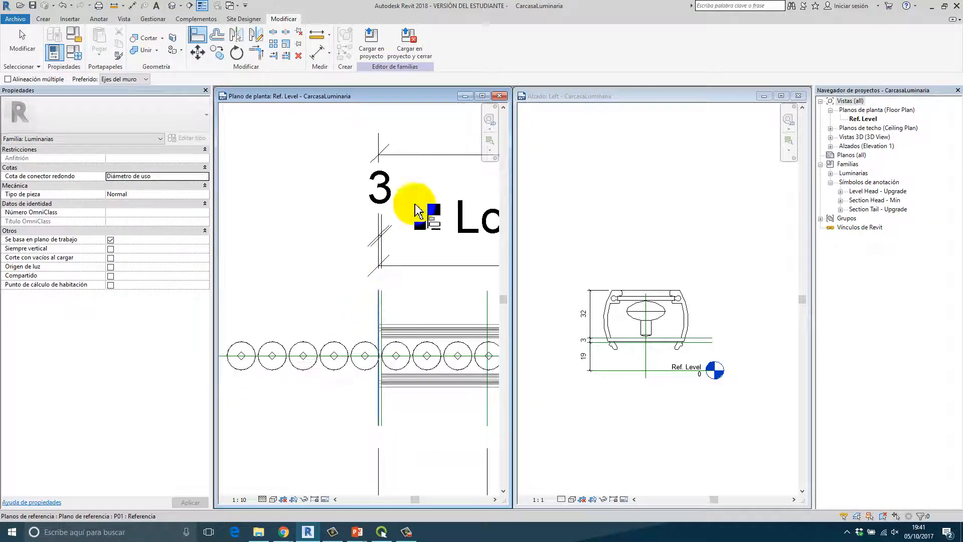
left_click(482, 95)
middle_click_drag(334, 263, 435, 246)
scroll(472, 255, "up", 5)
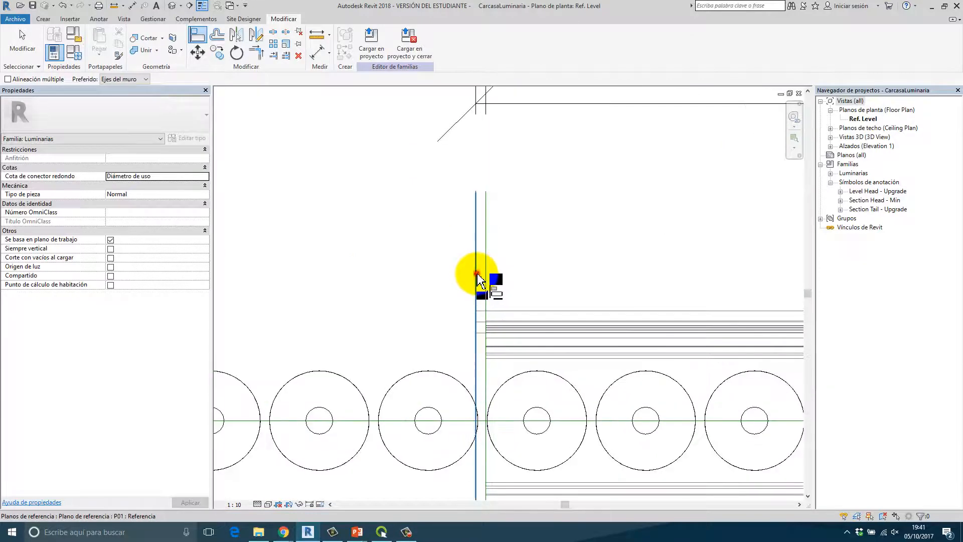
scroll(382, 286, "down", 5)
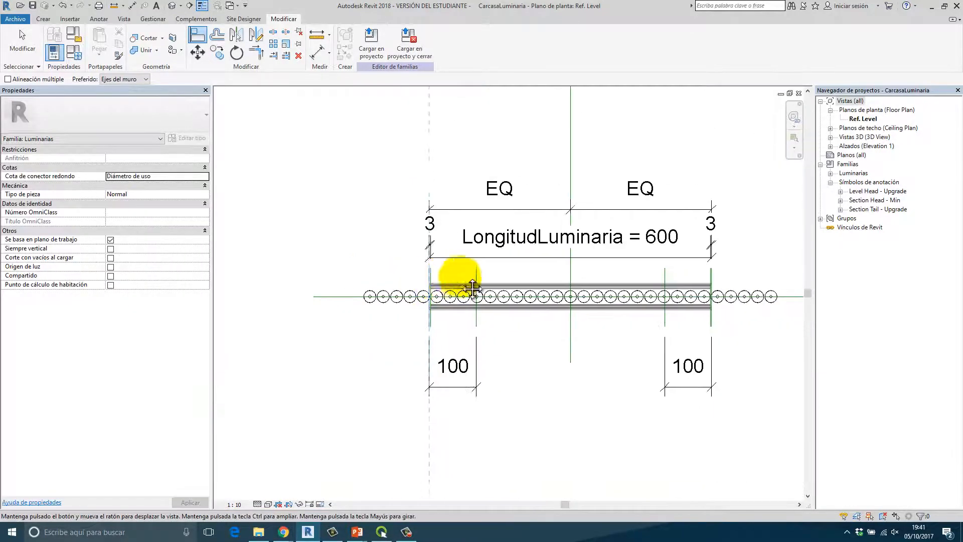
scroll(511, 268, "up", 6)
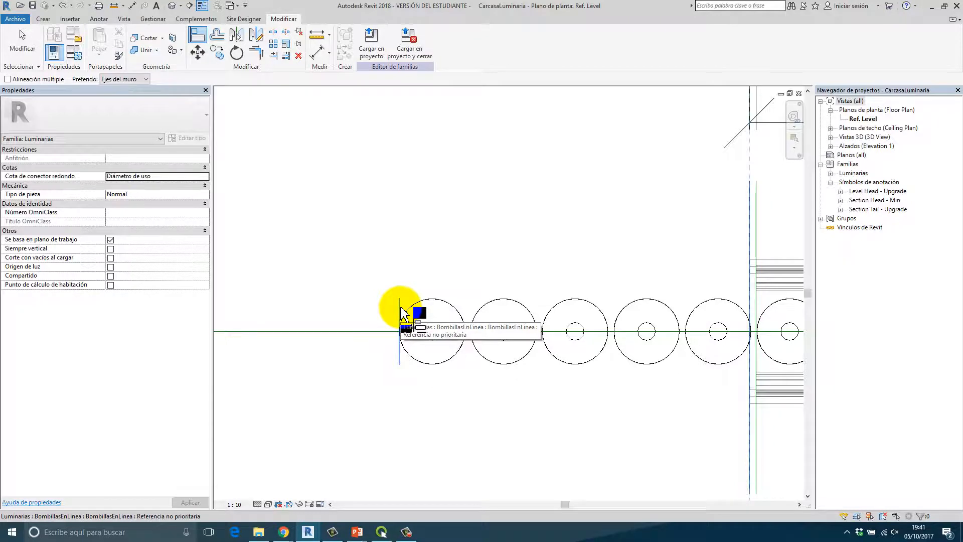
left_click(400, 307)
- Try to align the right end of the bulb line to the casing's outer right reference plane, then cancel the change and leave Align
scroll(649, 327, "down", 2)
middle_click_drag(649, 326, 188, 353)
scroll(487, 341, "up", 2)
scroll(501, 346, "down", 3)
scroll(655, 383, "up", 5)
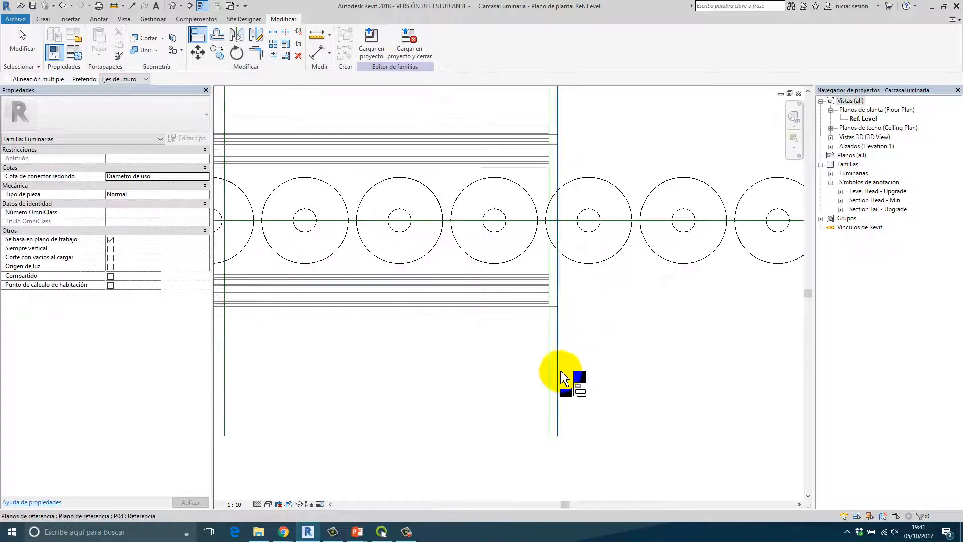
left_click(559, 373)
scroll(344, 354, "down", 3)
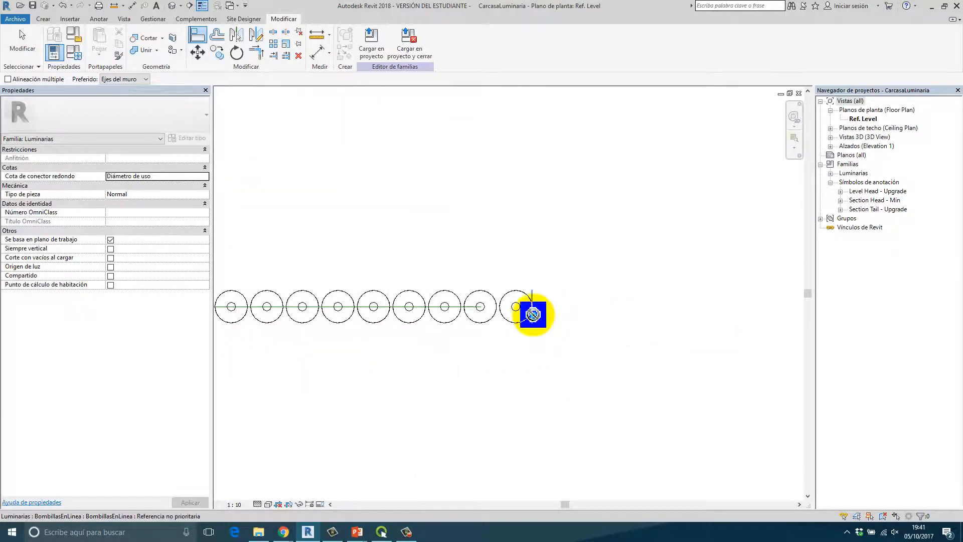
left_click(533, 313)
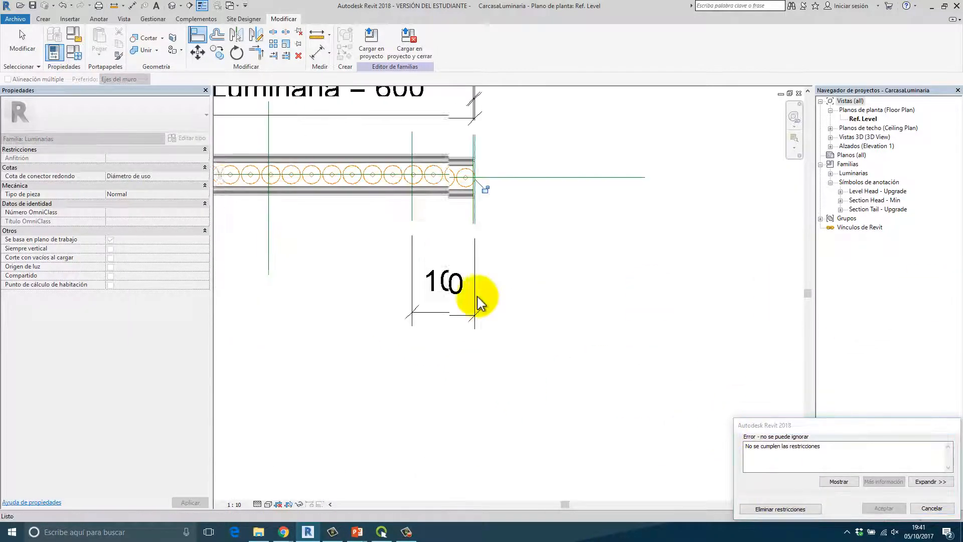
left_click(927, 507)
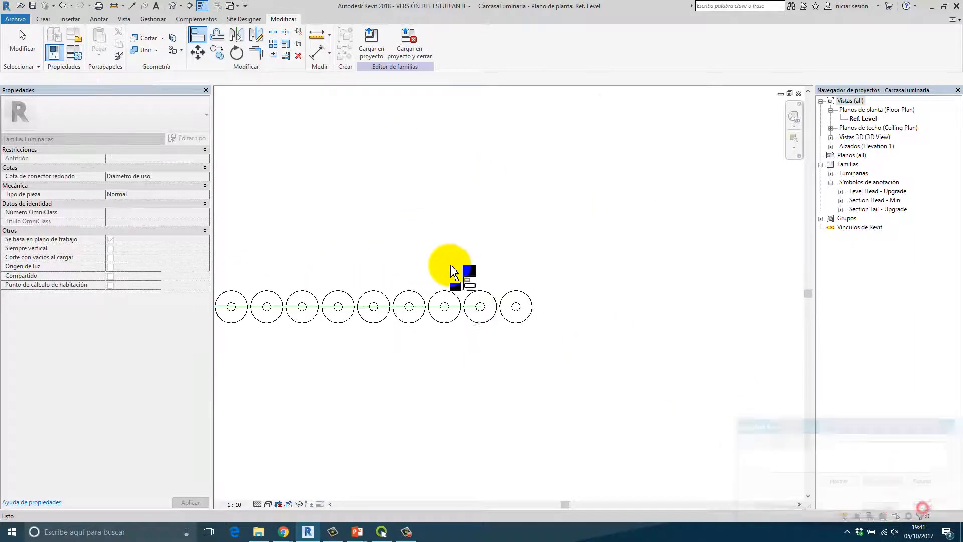
scroll(618, 336, "up", 2)
middle_click_drag(618, 323, 433, 347)
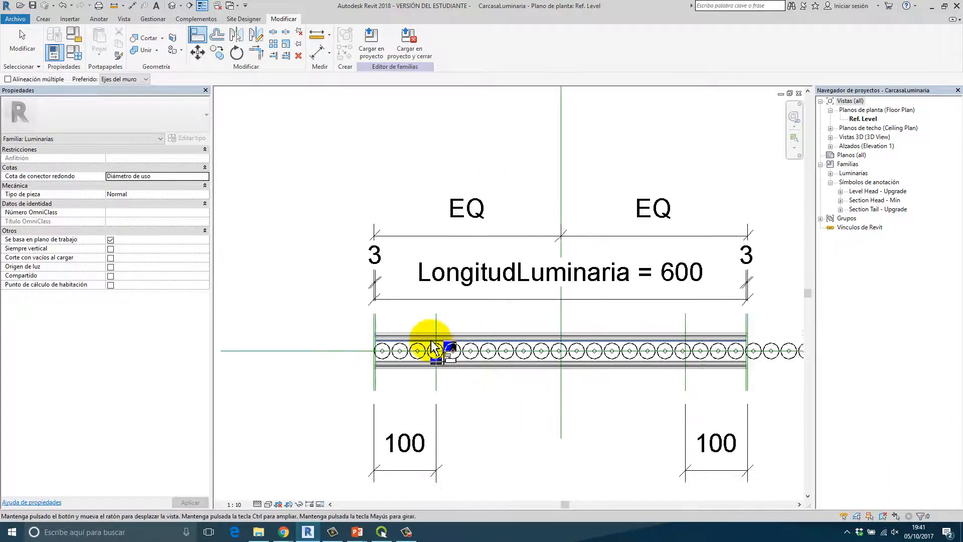
scroll(318, 344, "up", 1)
scroll(647, 258, "down", 3)
right_click(648, 257)
left_click(660, 268)
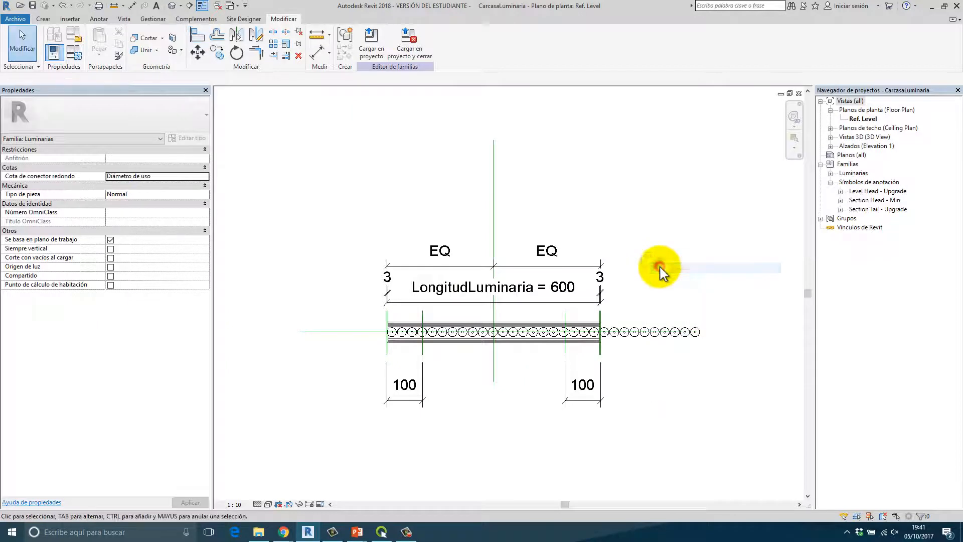
- Shorten the BombillasEnLinea line to 720 mm by moving its right end inward, and remove the conflicting constraints
left_click(640, 333)
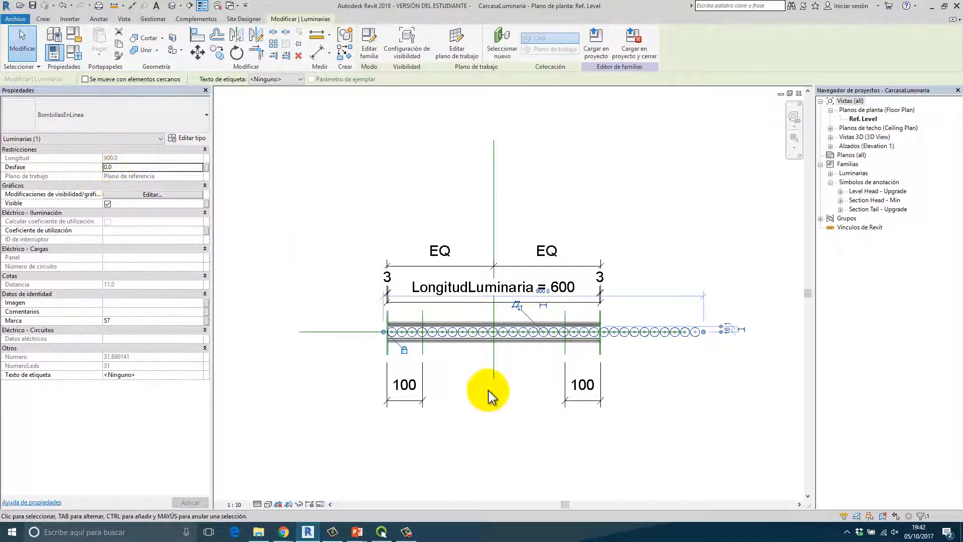
scroll(616, 353, "up", 1)
middle_click_drag(616, 353, 469, 370)
scroll(571, 349, "up", 5)
scroll(547, 352, "down", 3)
middle_click_drag(547, 353, 590, 362)
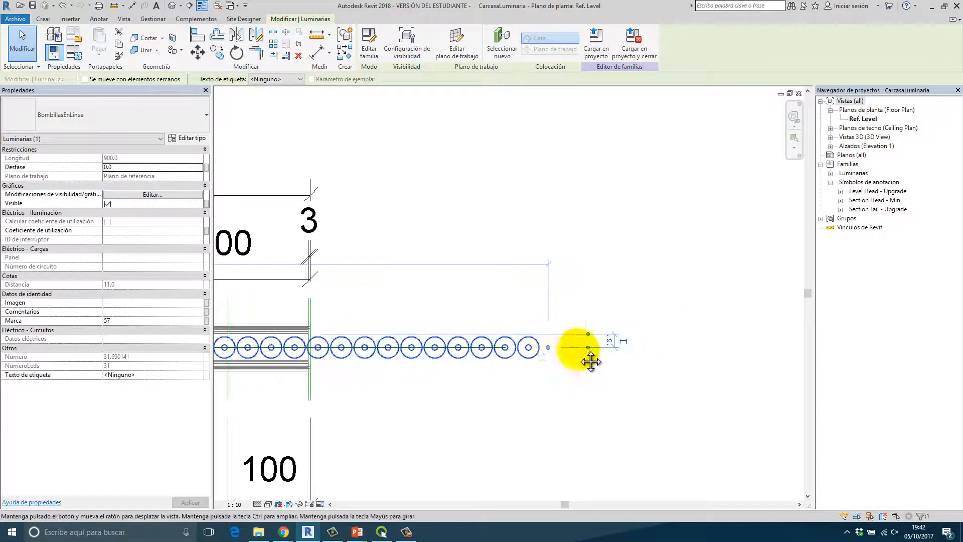
scroll(479, 369, "down", 1)
middle_click_drag(479, 369, 563, 370)
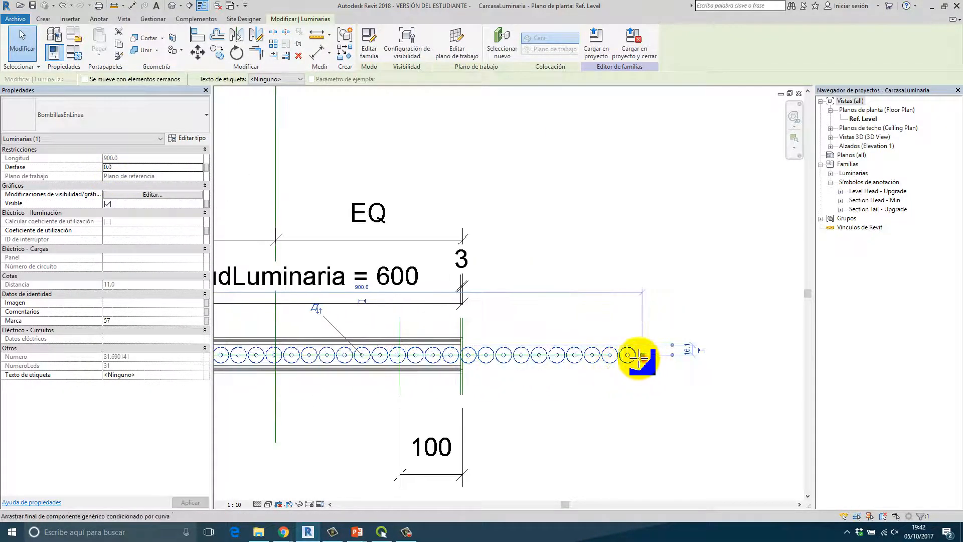
left_click_drag(641, 357, 530, 355)
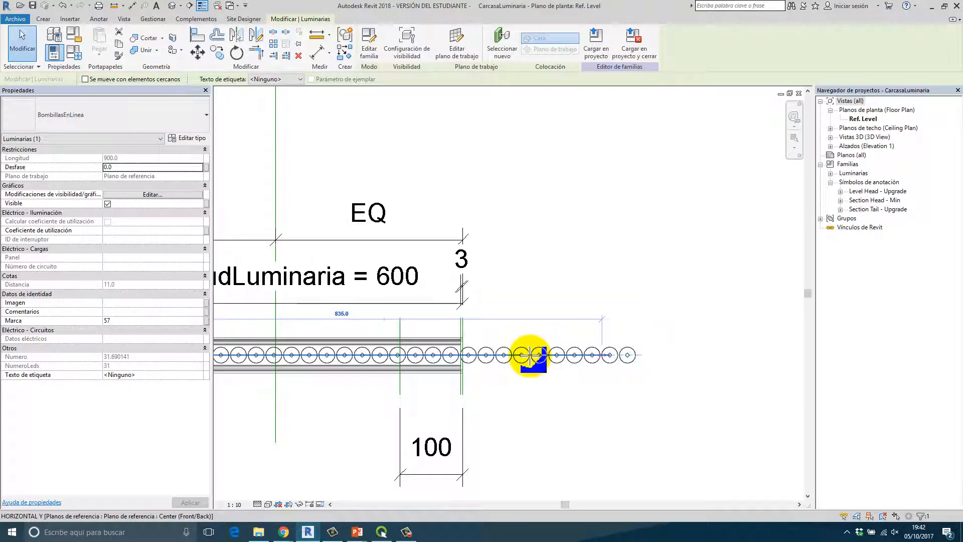
left_click_drag(529, 355, 530, 355)
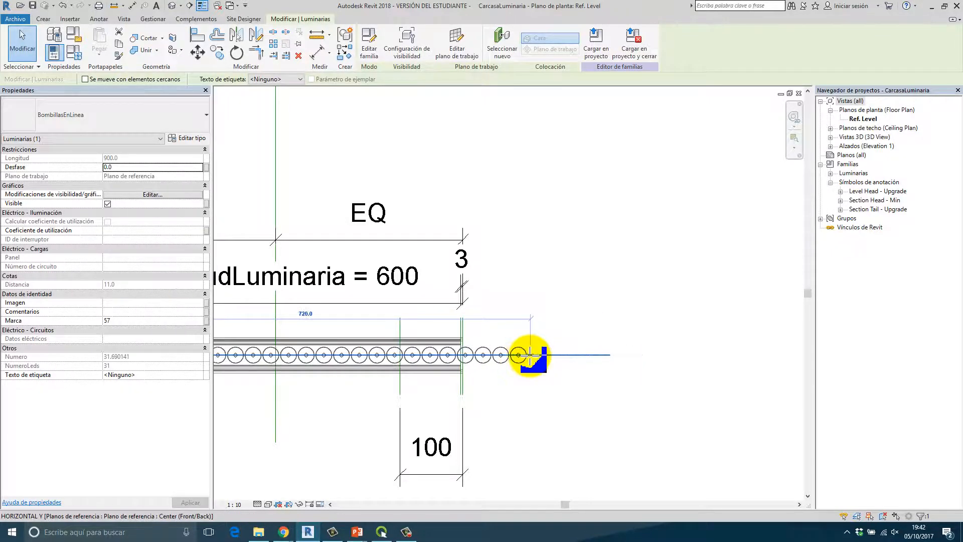
scroll(530, 355, "up", 5)
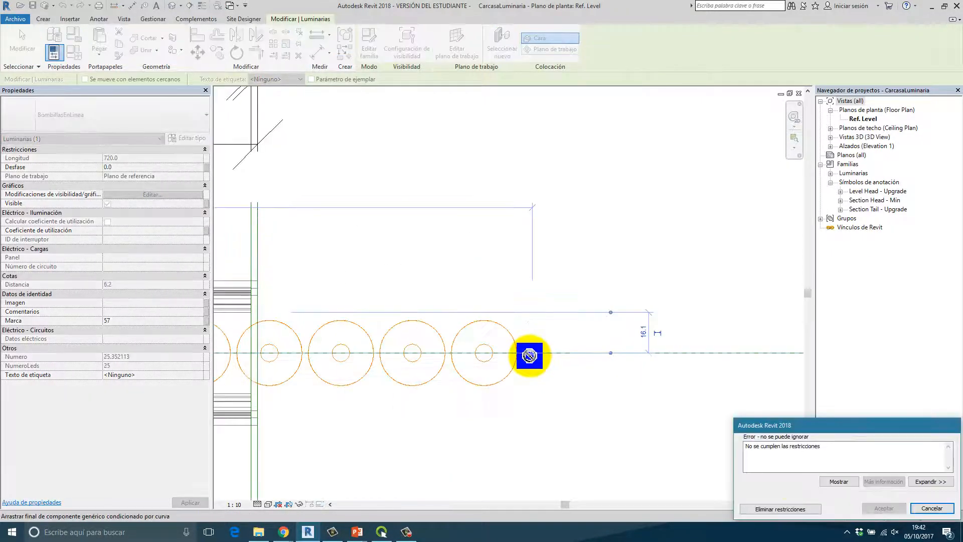
left_click(784, 506)
- Stretch the left end of the bulb line outward past the casing, to a length of 775 mm
scroll(331, 295, "down", 4)
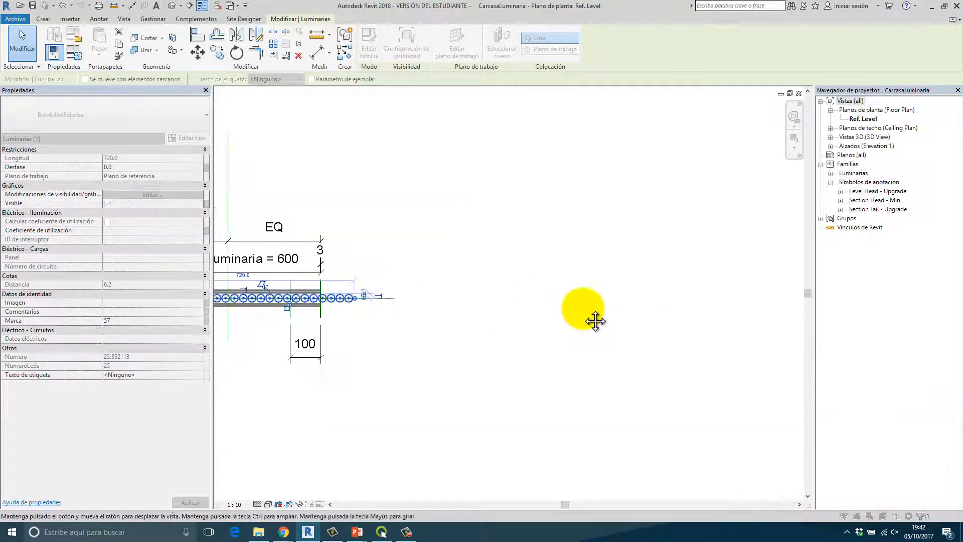
scroll(430, 315, "up", 5)
left_click_drag(424, 292, 320, 292)
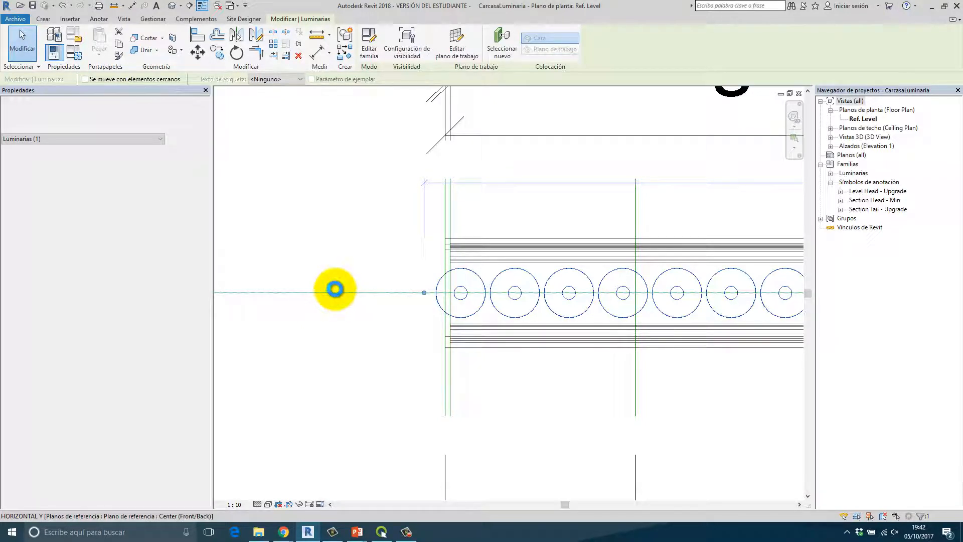
scroll(324, 291, "up", 1)
left_click(330, 307)
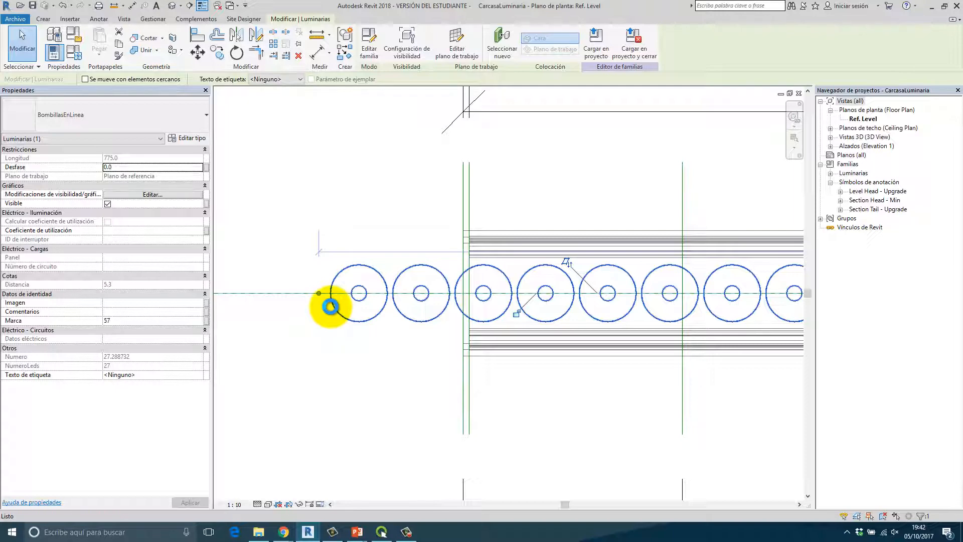
- Open the BombillasEnLinea family for editing and review its family parameters and formulas
double_click(329, 306)
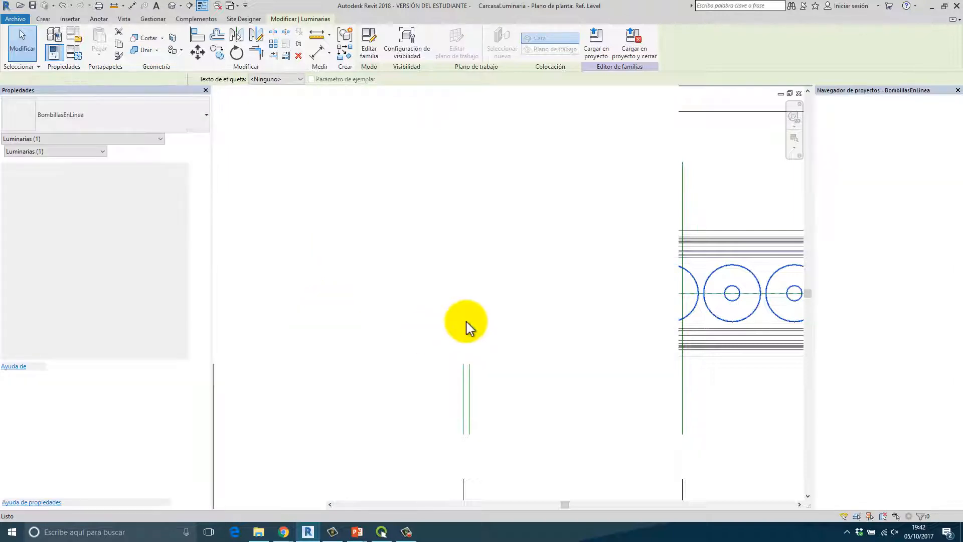
scroll(566, 362, "up", 4)
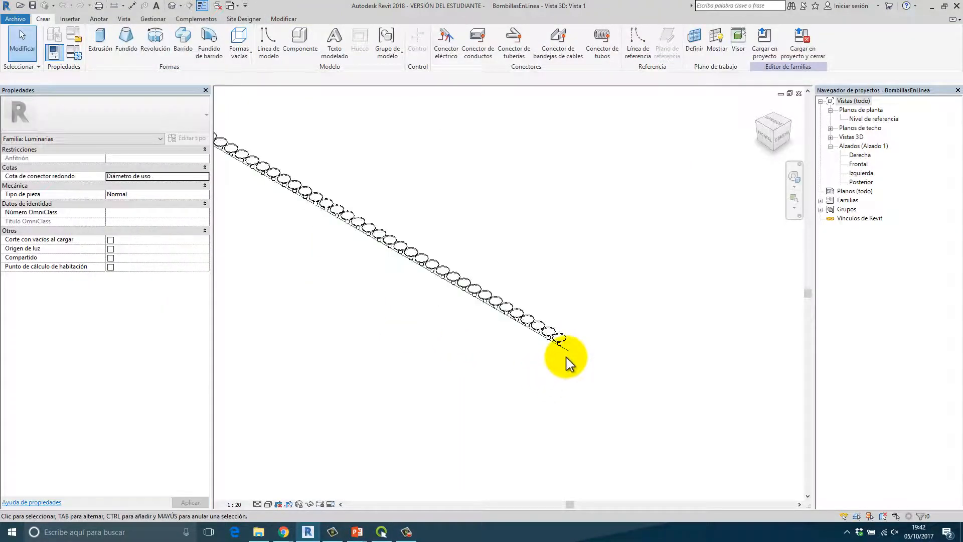
scroll(239, 248, "down", 5)
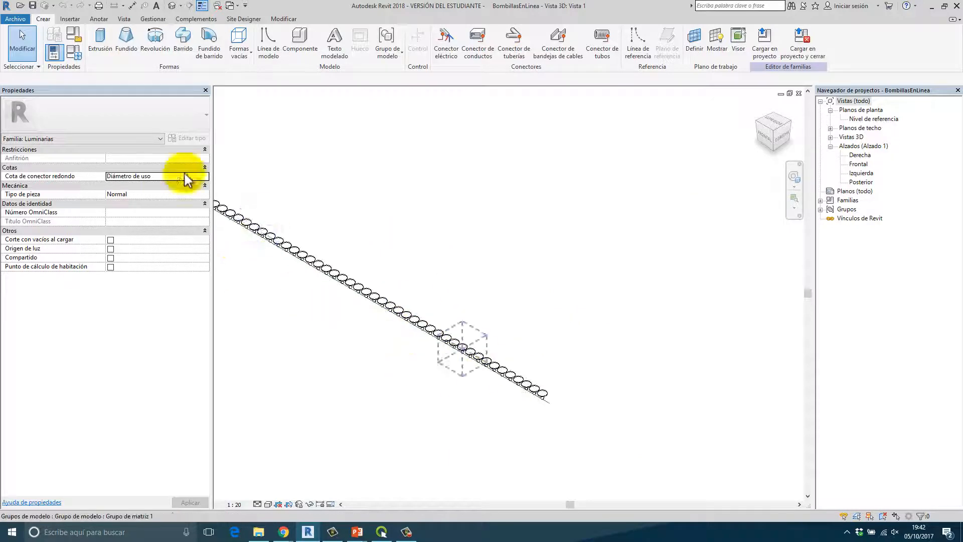
left_click(73, 52)
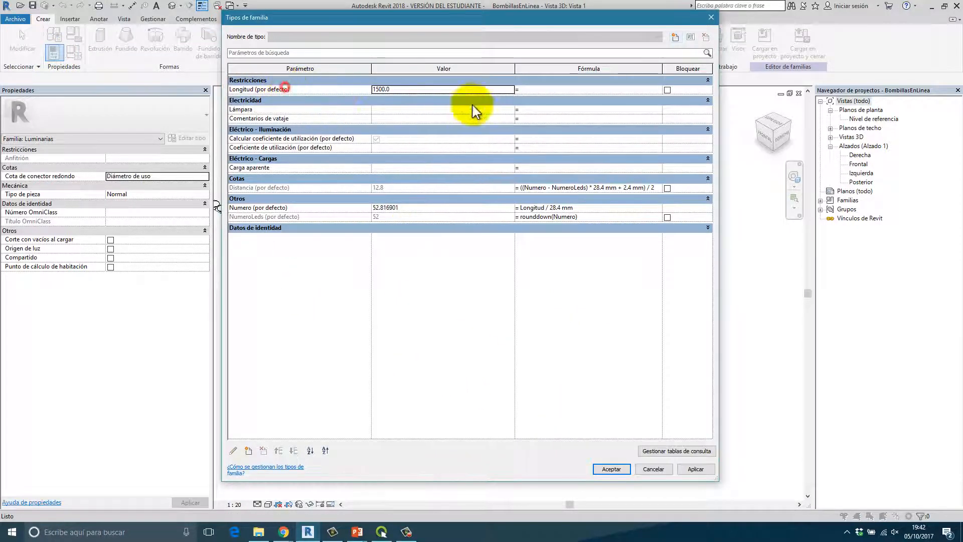
left_click(711, 19)
- In the Nivel de referencia plan, add an aligned dimension between the outer left and right reference planes, below the Longitud dimension
double_click(884, 118)
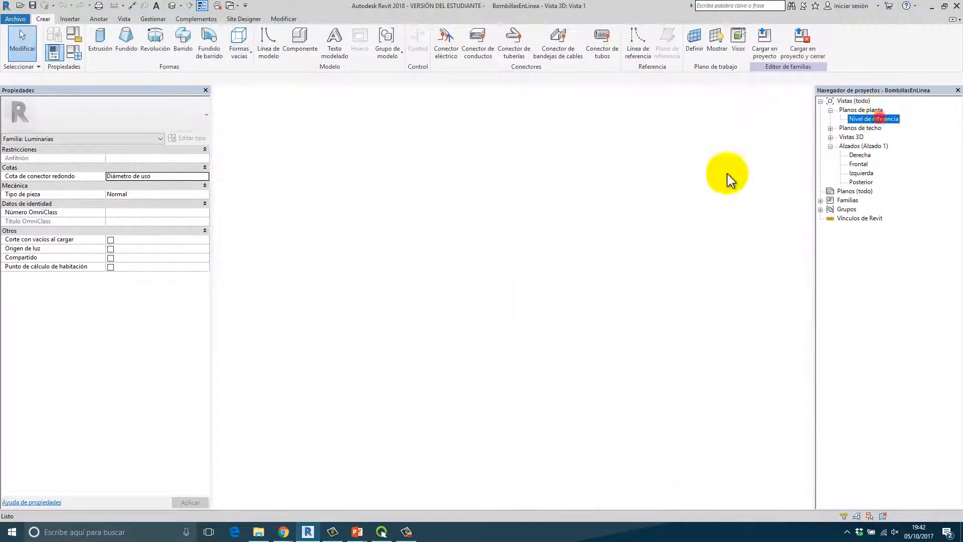
scroll(503, 295, "up", 5)
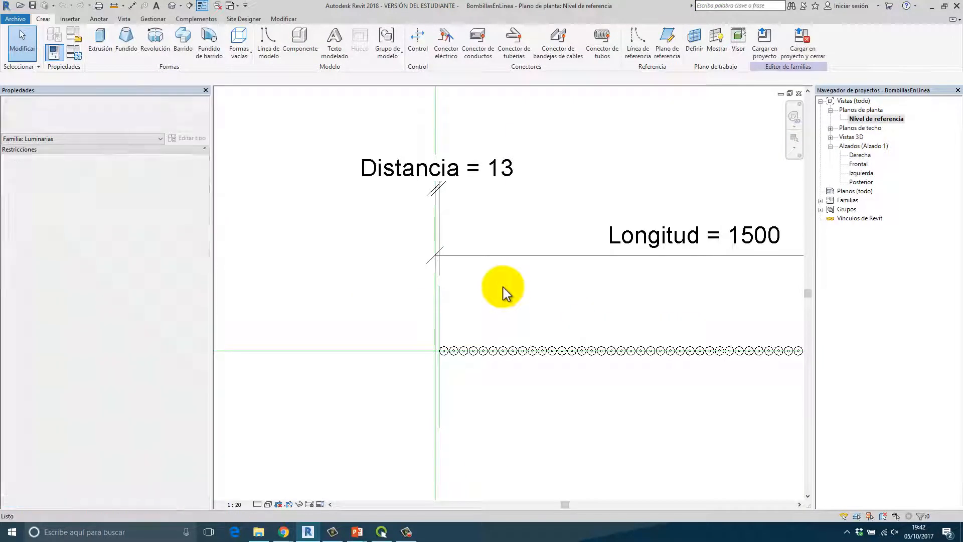
key("d")
key("i")
scroll(434, 305, "up", 2)
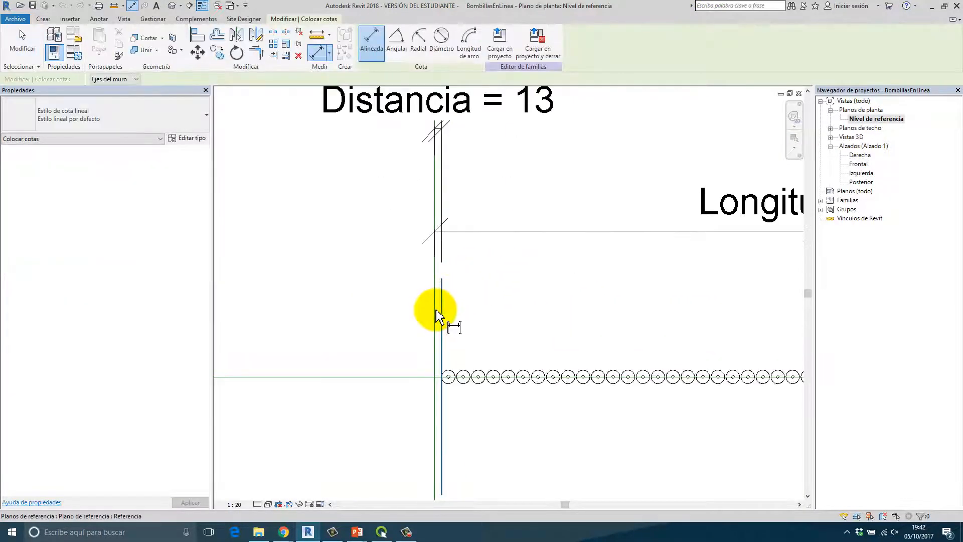
left_click(435, 311)
scroll(702, 324, "down", 4)
middle_click_drag(737, 324, 266, 350)
scroll(511, 370, "up", 3)
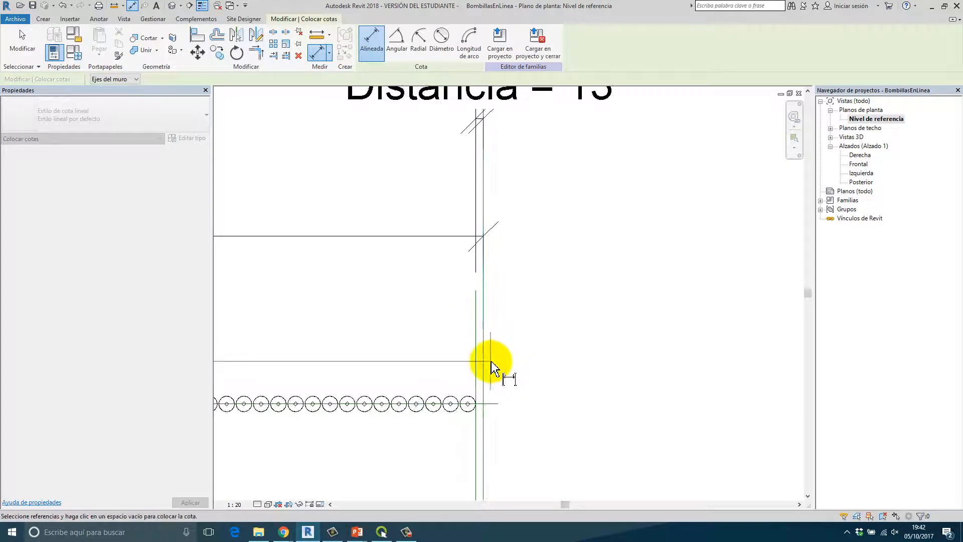
left_click(490, 361)
left_click(572, 325)
scroll(572, 325, "down", 4)
middle_click_drag(572, 325, 684, 305)
key("Escape")
key("Escape")
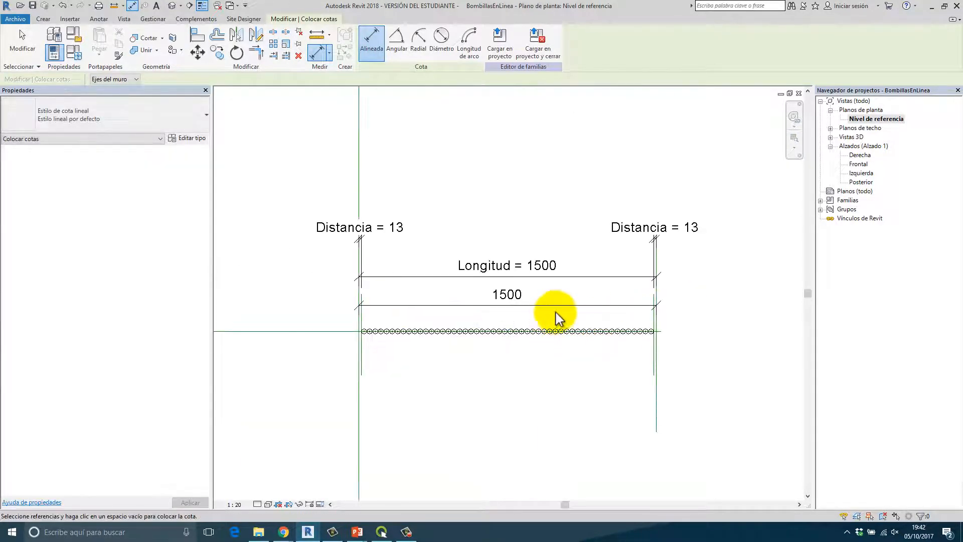
- Label the new overall dimension between the outer reference planes with a new instance parameter named Largo
left_click(562, 308)
left_click(74, 51)
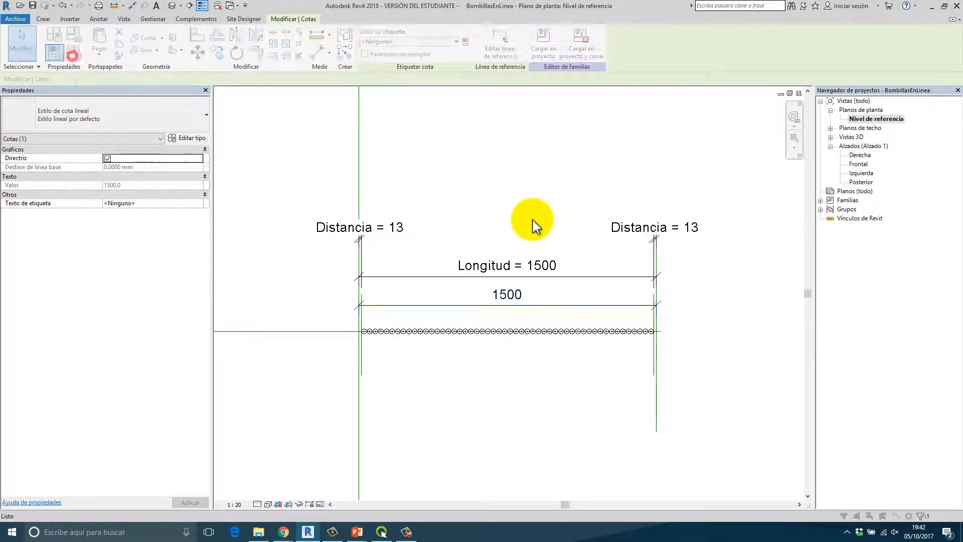
left_click(710, 16)
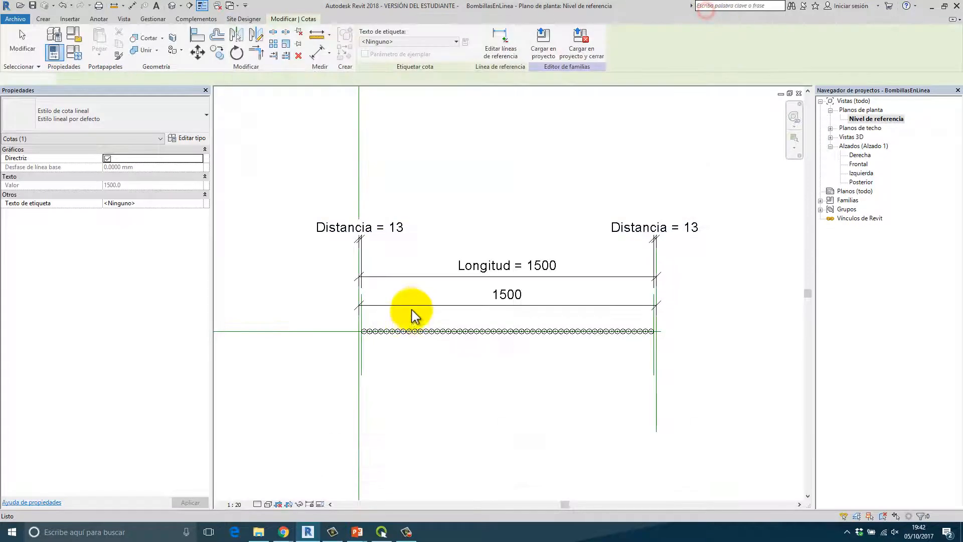
left_click(413, 305)
left_click(404, 43)
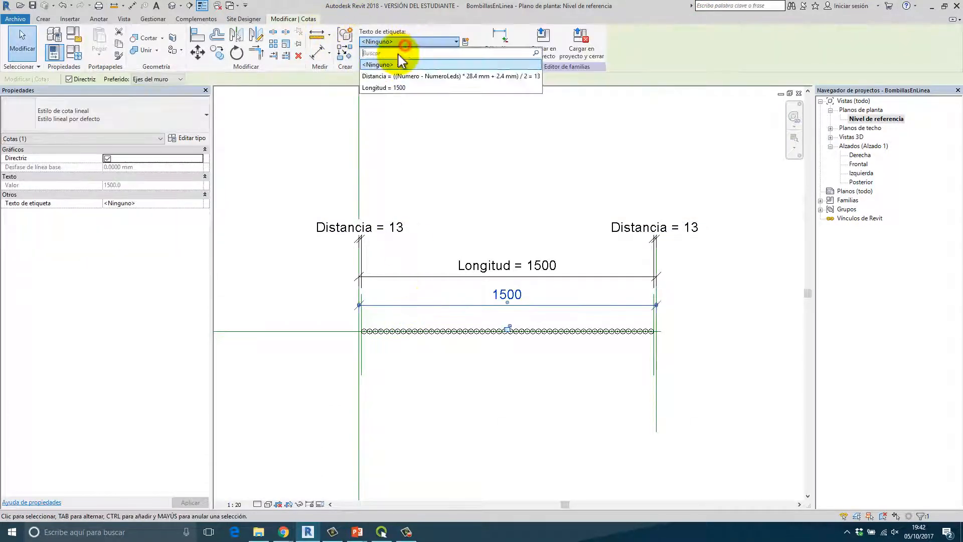
left_click(465, 41)
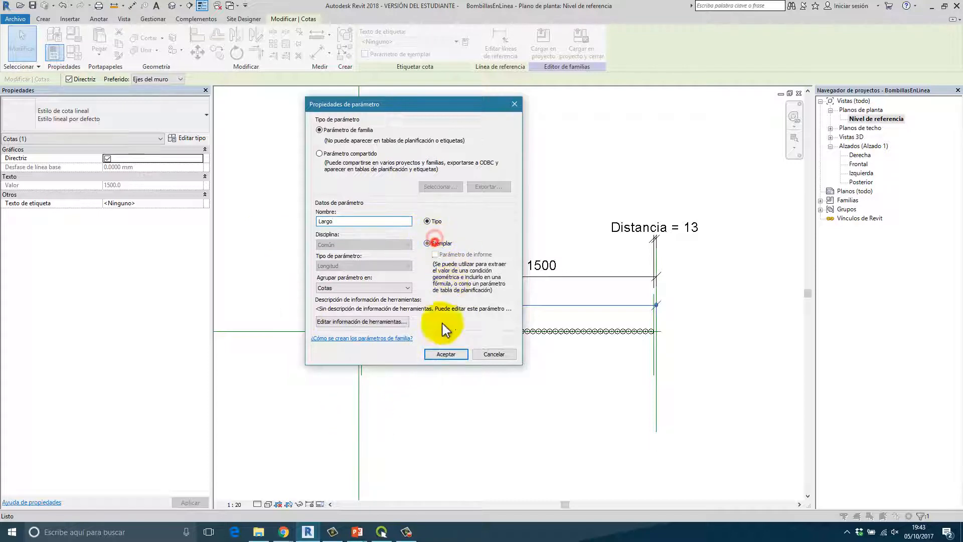
left_click(438, 353)
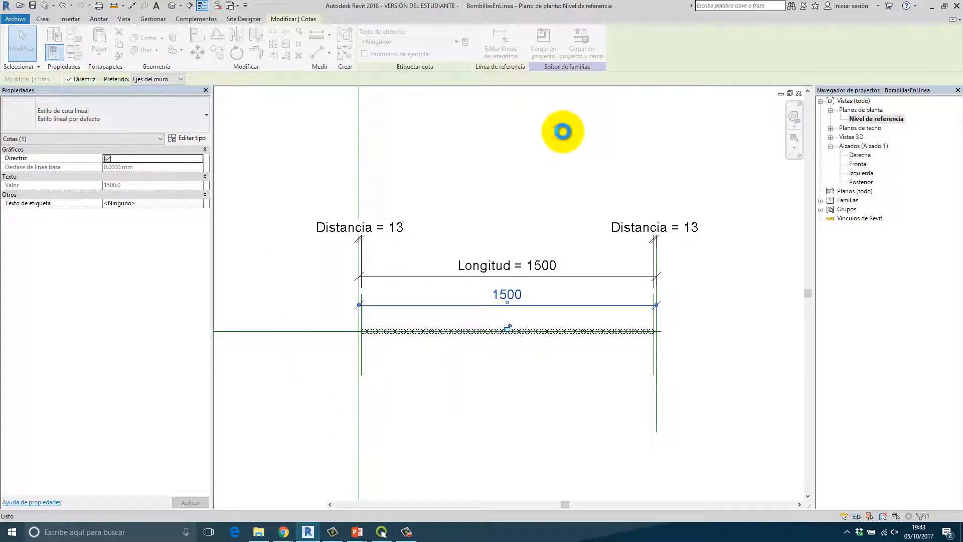
left_click(318, 268)
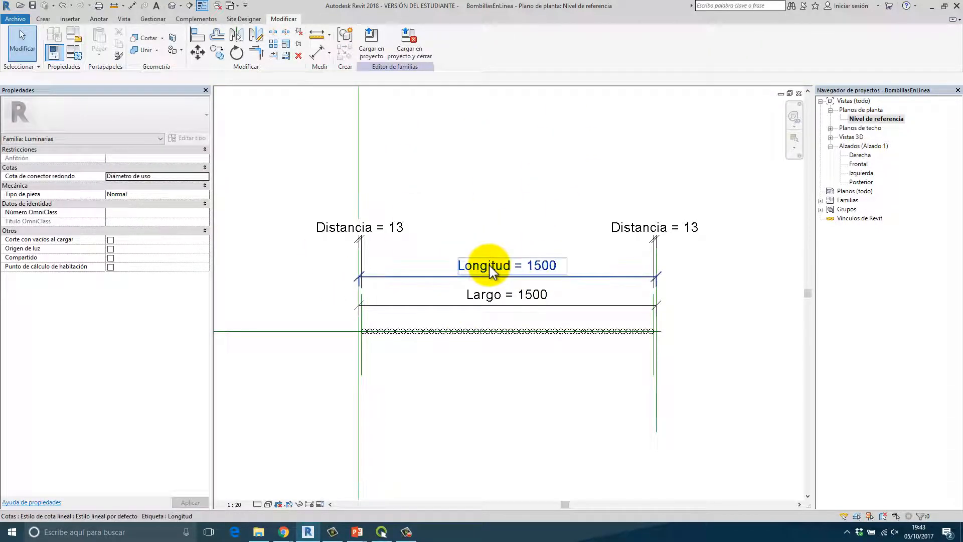
- Load the edited BombillasEnLinea family into CarcasaLuminaria, overwriting the existing version and its parameter values
middle_click_drag(373, 278, 281, 269)
scroll(282, 269, "down", 1)
scroll(406, 293, "up", 2)
scroll(408, 301, "down", 1)
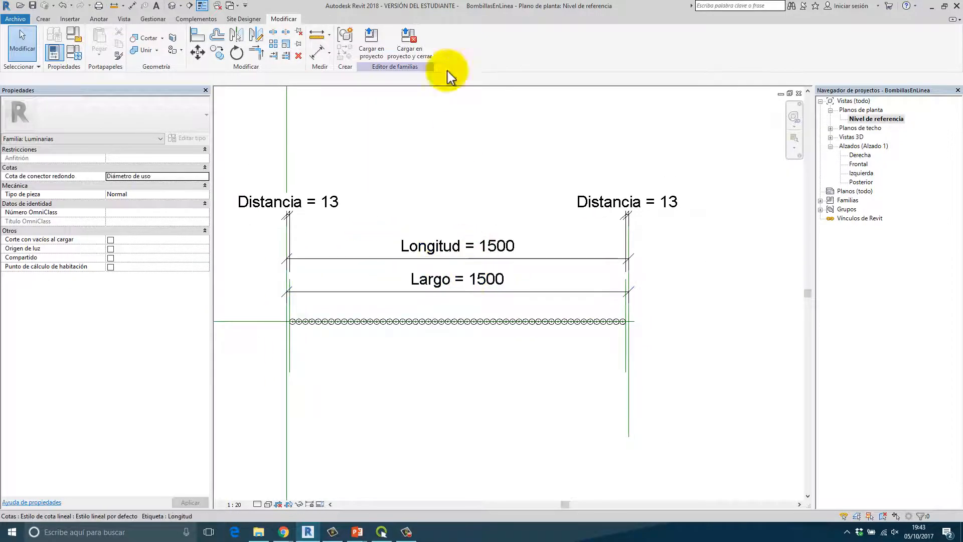
left_click(404, 48)
left_click(467, 271)
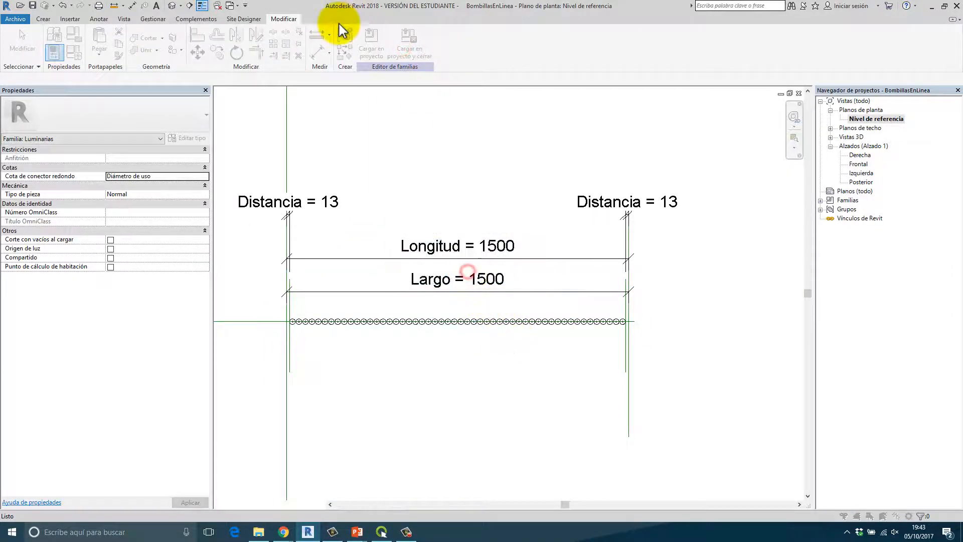
left_click(461, 271)
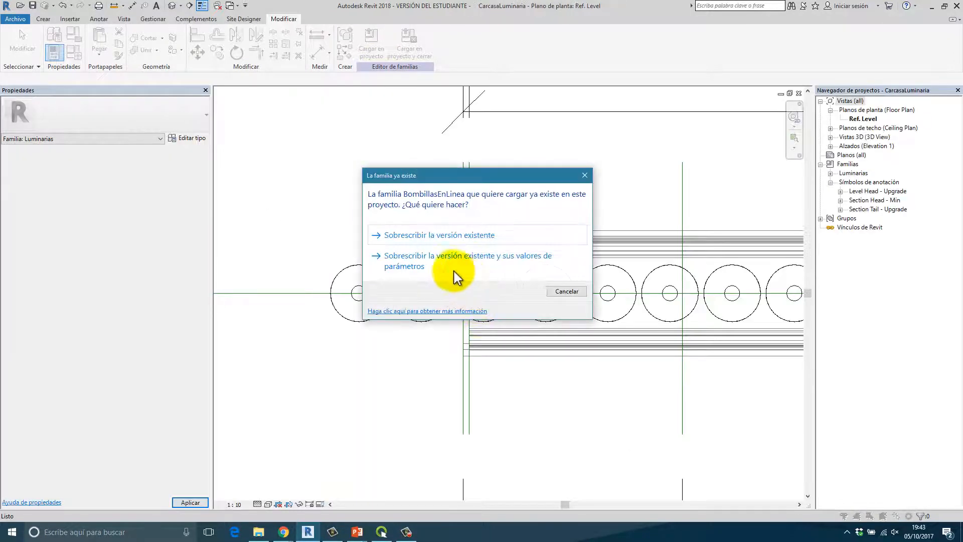
left_click(436, 266)
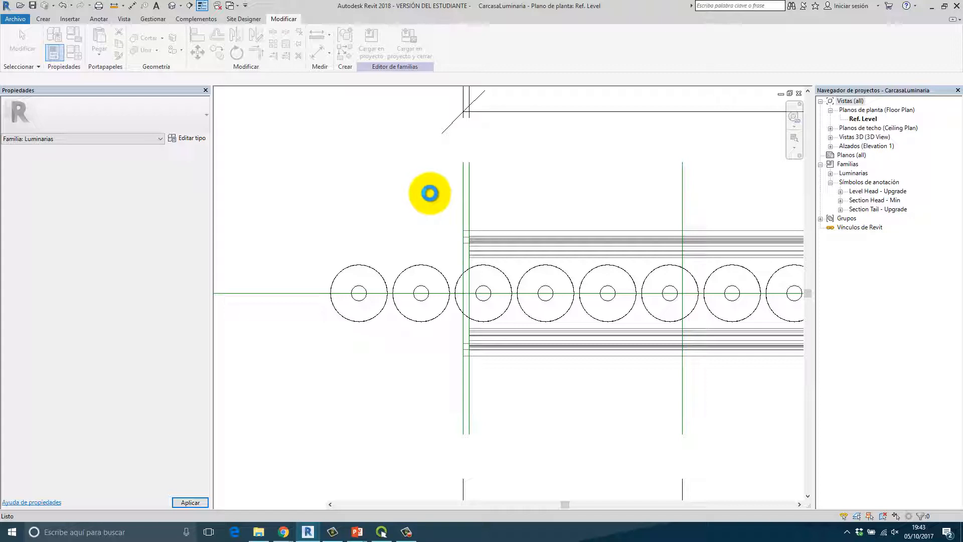
- Associate the Largo parameter of the bulb line with the LongitudLuminaria family parameter
left_click(414, 275)
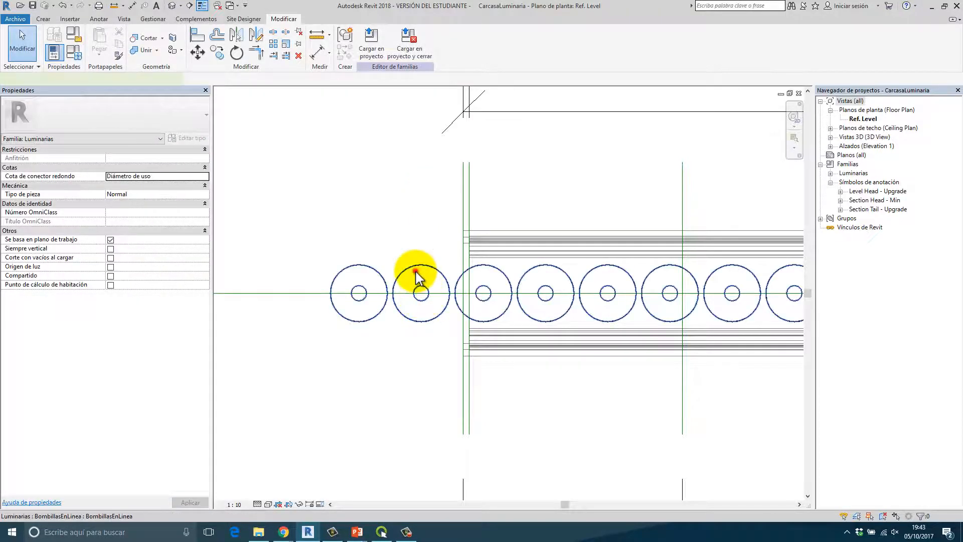
scroll(478, 281, "down", 3)
scroll(479, 281, "down", 5)
left_click(377, 296)
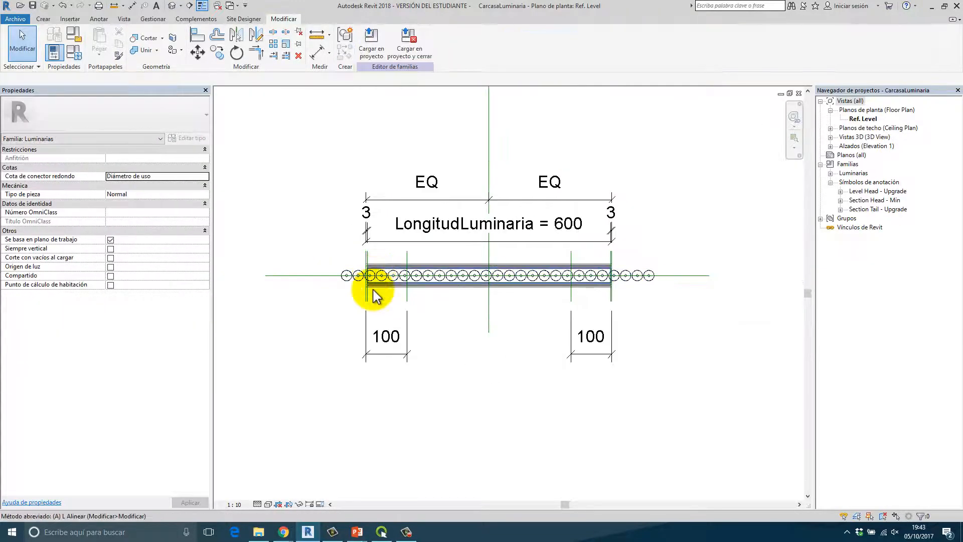
left_click(347, 274)
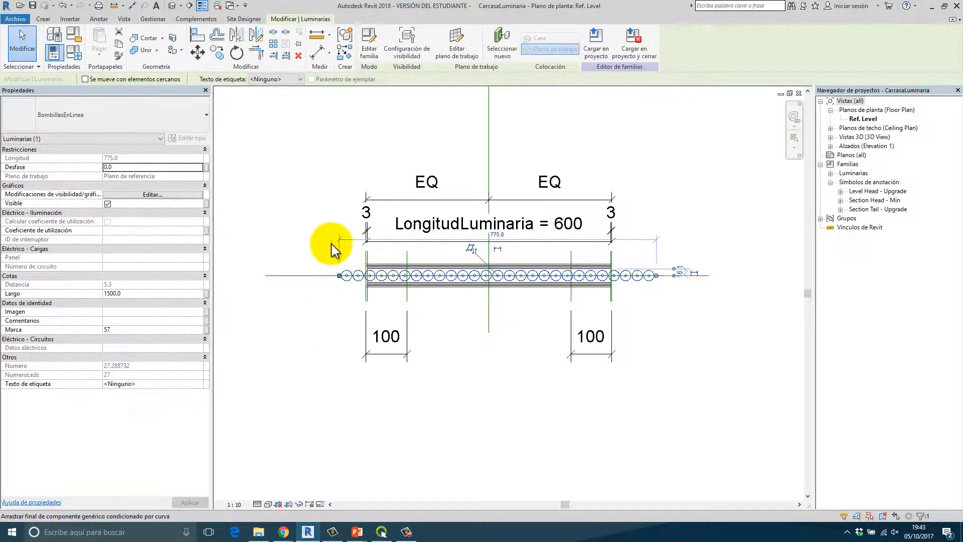
left_click(329, 245)
scroll(346, 277, "up", 4)
left_click(350, 279)
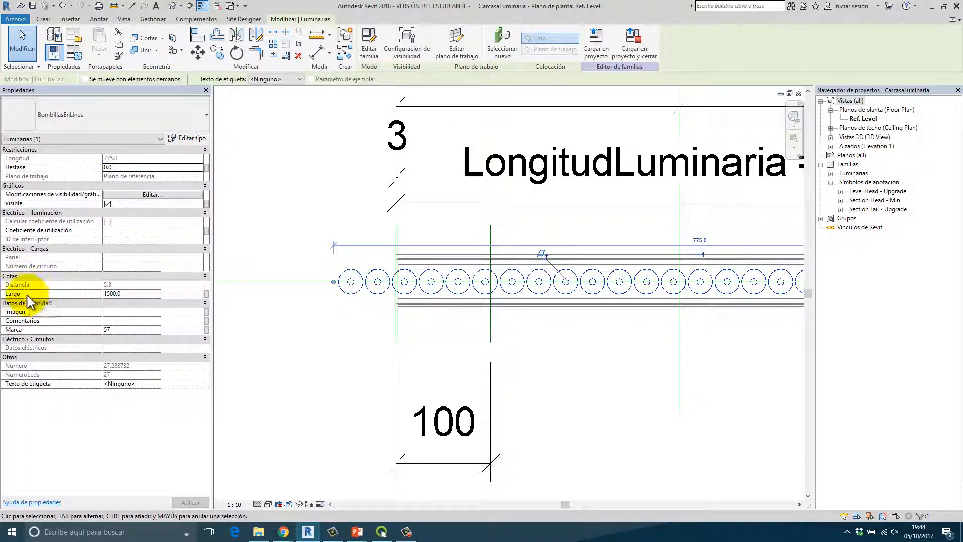
left_click(206, 294)
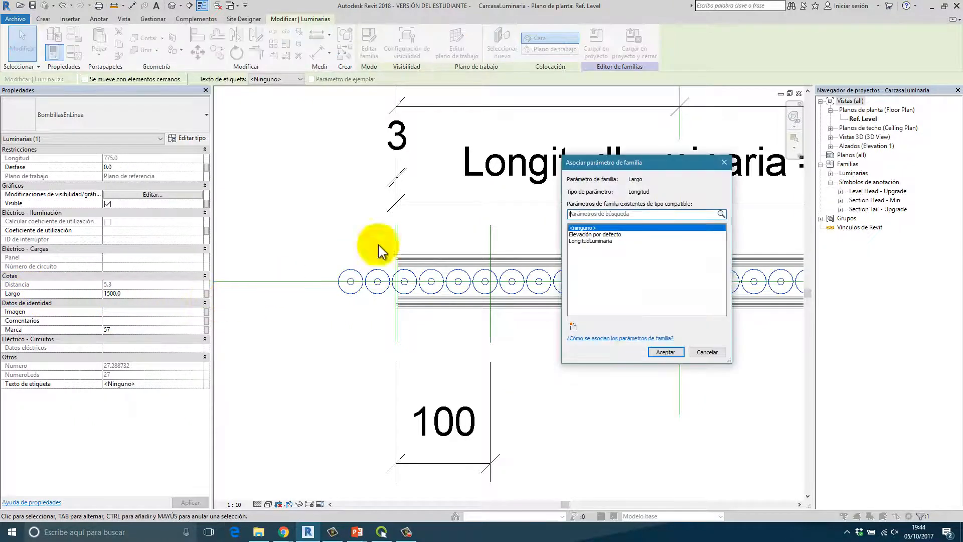
left_click(592, 241)
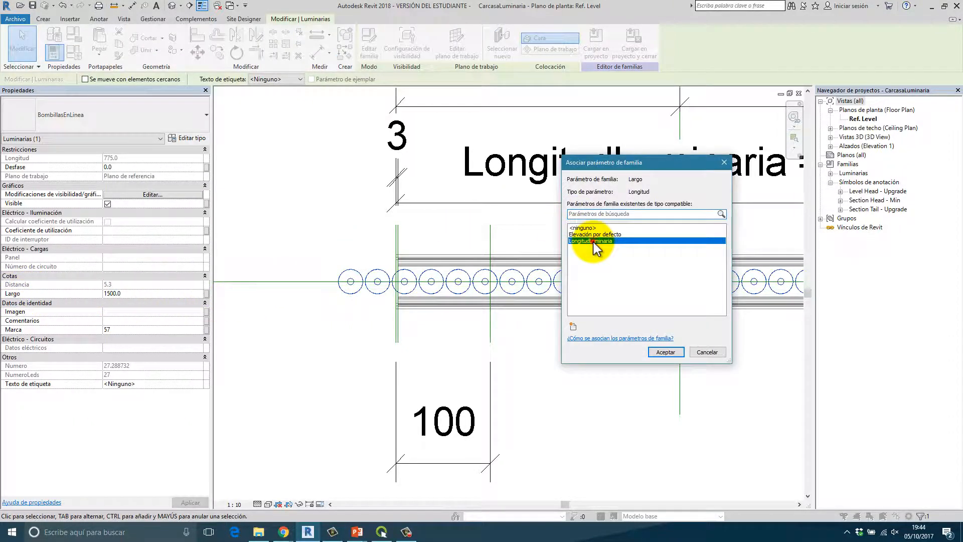
left_click(670, 352)
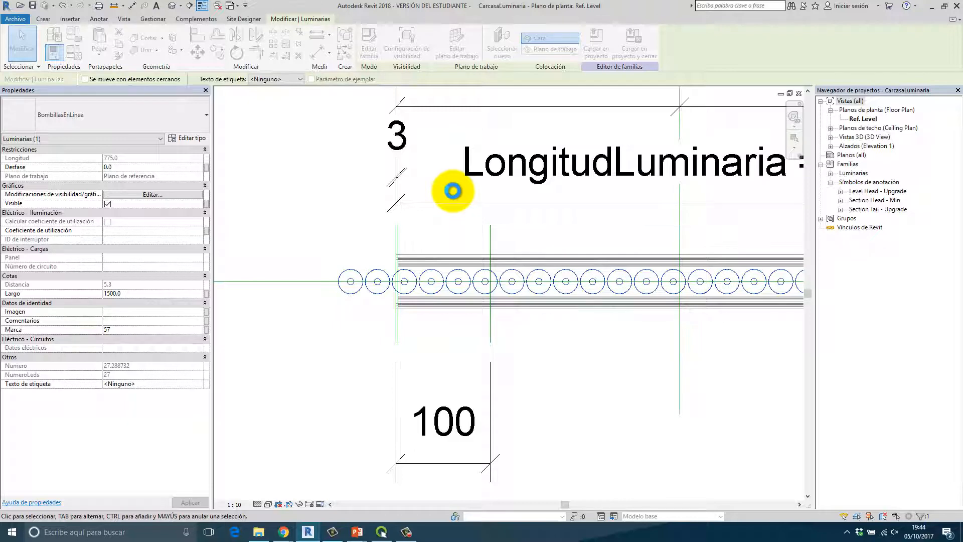
- Examine how both ends of the bulb line sit relative to the casing's end reference planes
scroll(558, 226, "down", 5)
middle_click_drag(558, 228, 291, 233)
scroll(492, 273, "up", 3)
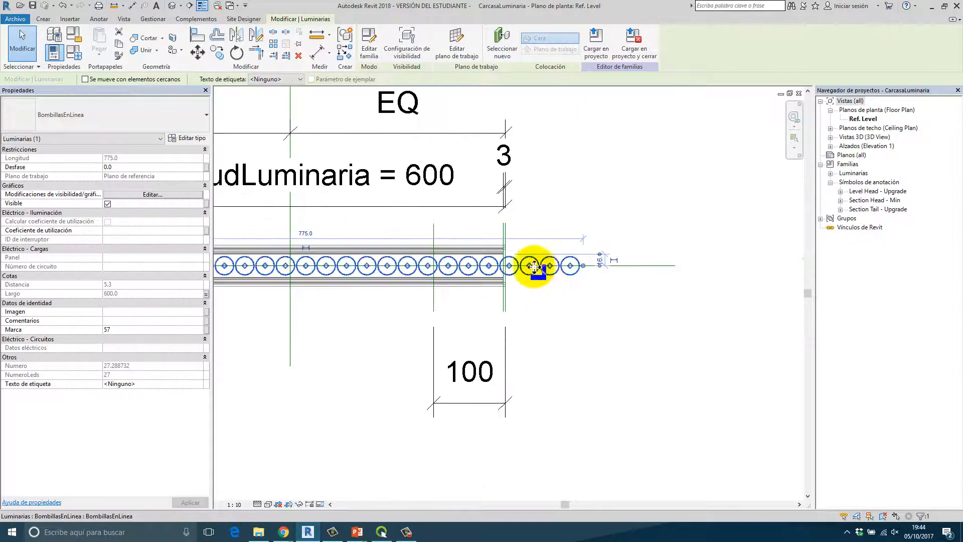
scroll(461, 233, "down", 3)
middle_click_drag(461, 233, 677, 246)
scroll(457, 224, "down", 1)
scroll(490, 222, "up", 6)
scroll(492, 214, "down", 5)
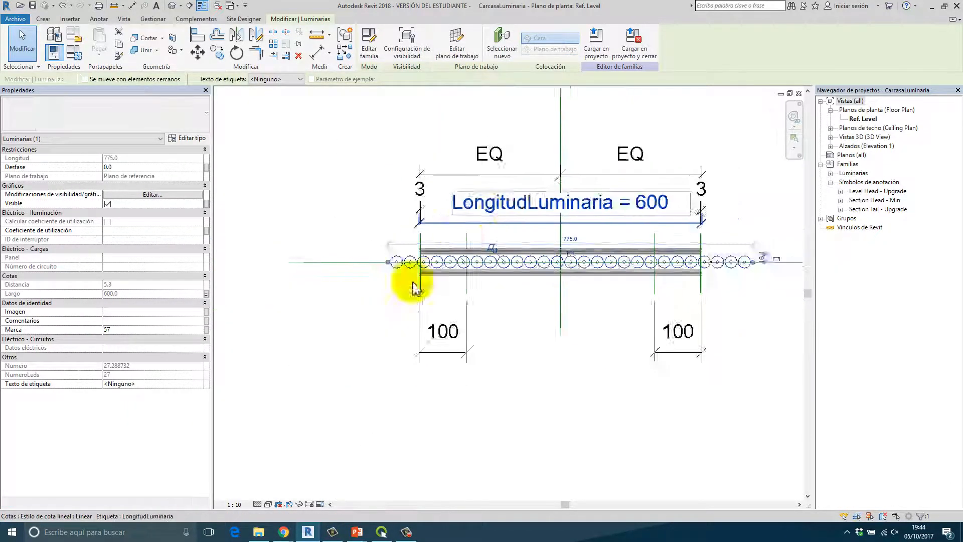
scroll(393, 268, "up", 3)
scroll(402, 280, "down", 2)
key("Escape")
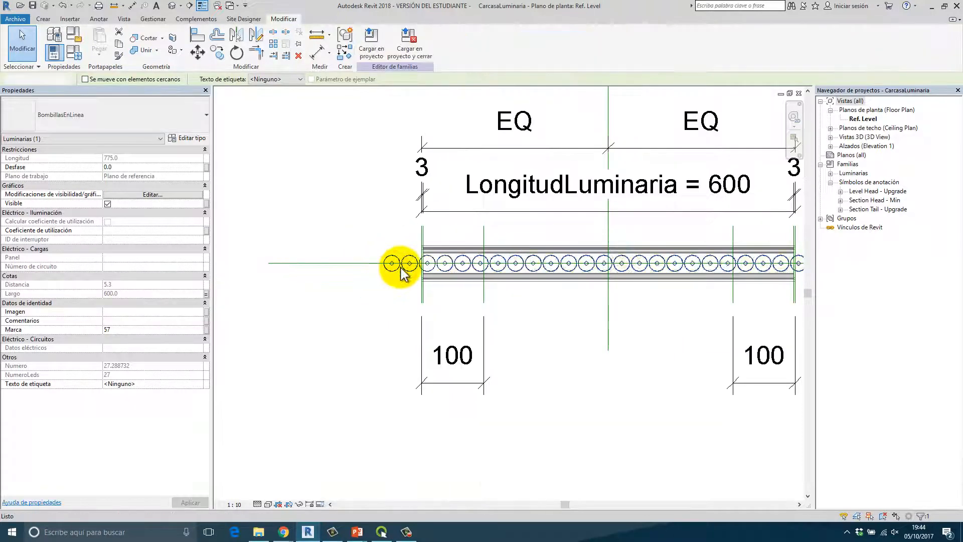
- Align the left end of the bulb line with the casing's outer left reference plane and lock the alignment
key("a")
key("l")
scroll(401, 298, "up", 5)
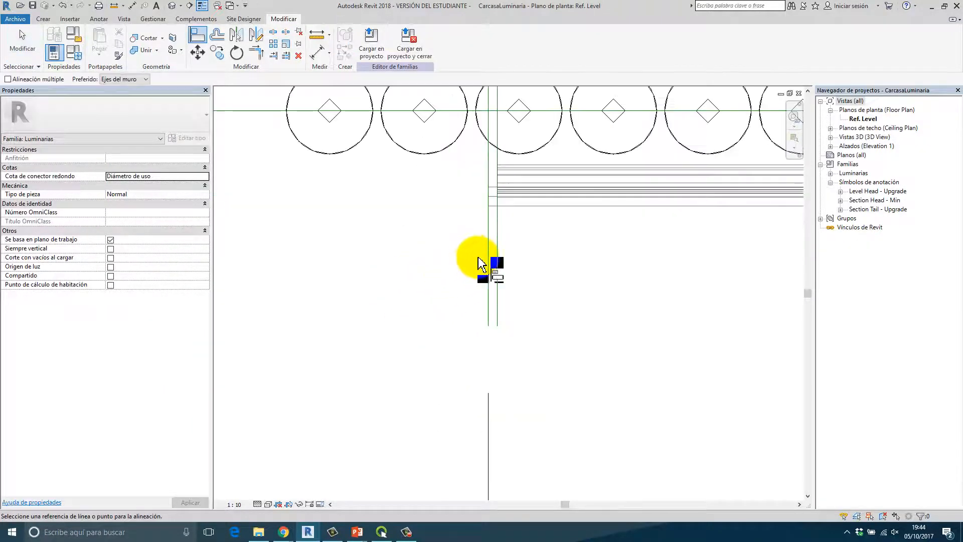
left_click(487, 251)
left_click(282, 127)
scroll(582, 298, "down", 5)
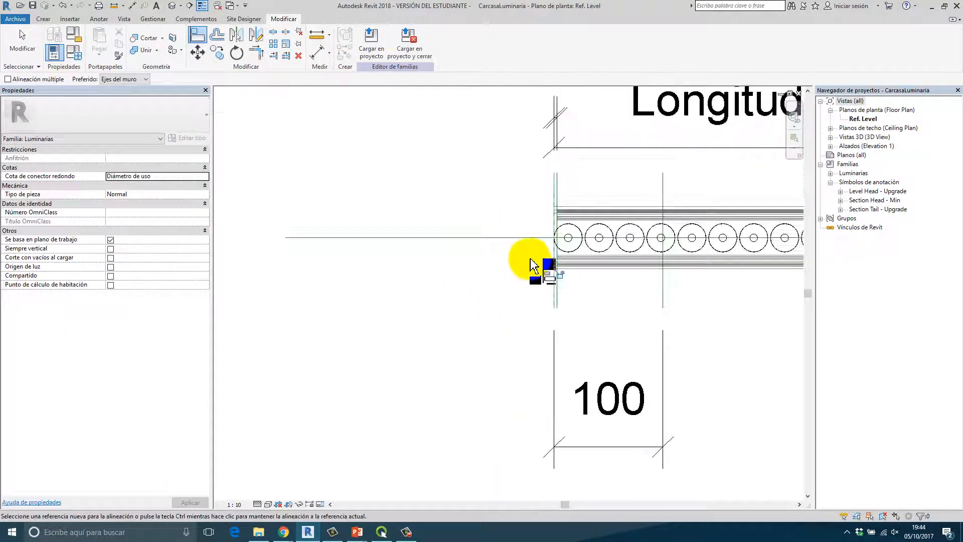
left_click(557, 274)
- Try to align the right end of the bulb line with the casing's outer right reference plane, removing the conflicting constraints
scroll(626, 305, "down", 5)
middle_click_drag(626, 306, 224, 309)
scroll(475, 301, "up", 1)
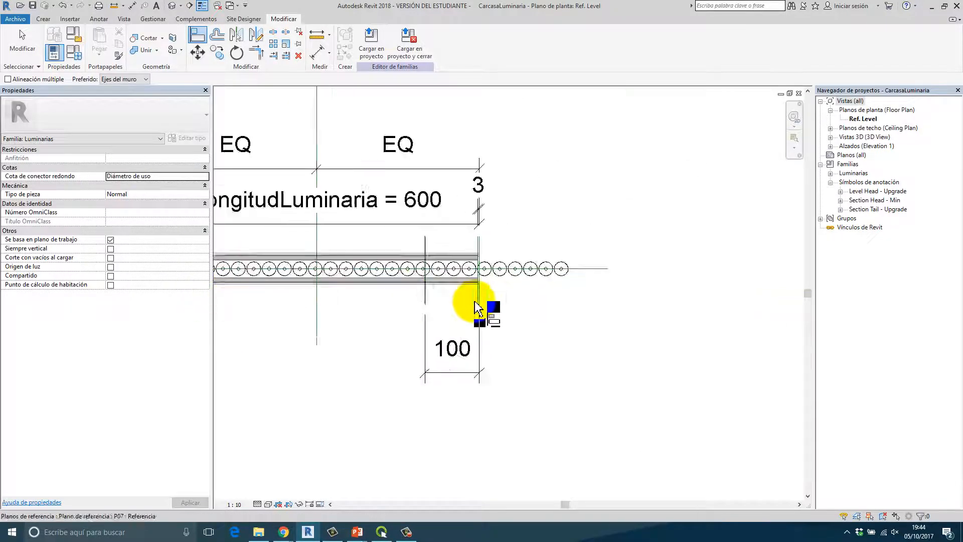
scroll(472, 301, "up", 6)
left_click(529, 284)
scroll(547, 266, "down", 2)
middle_click_drag(547, 267, 289, 341)
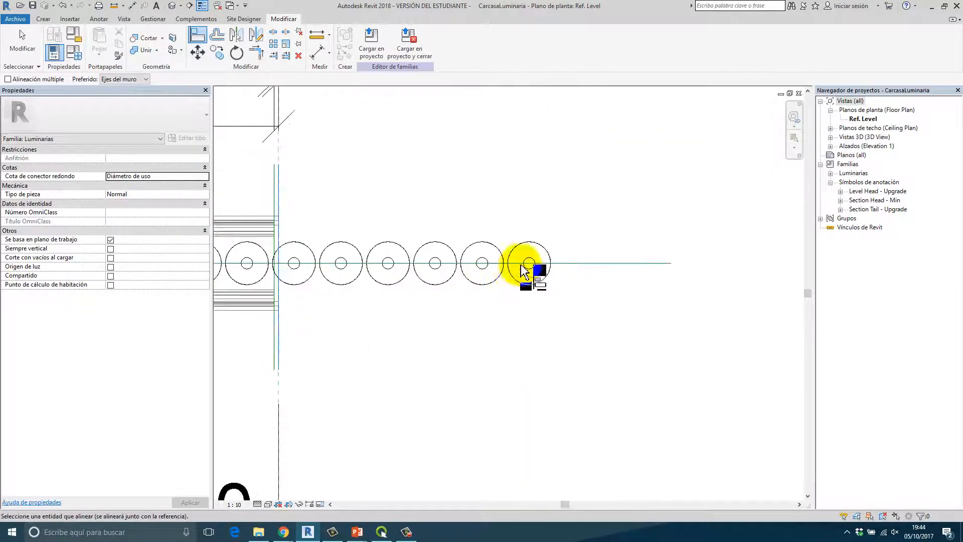
left_click(527, 270)
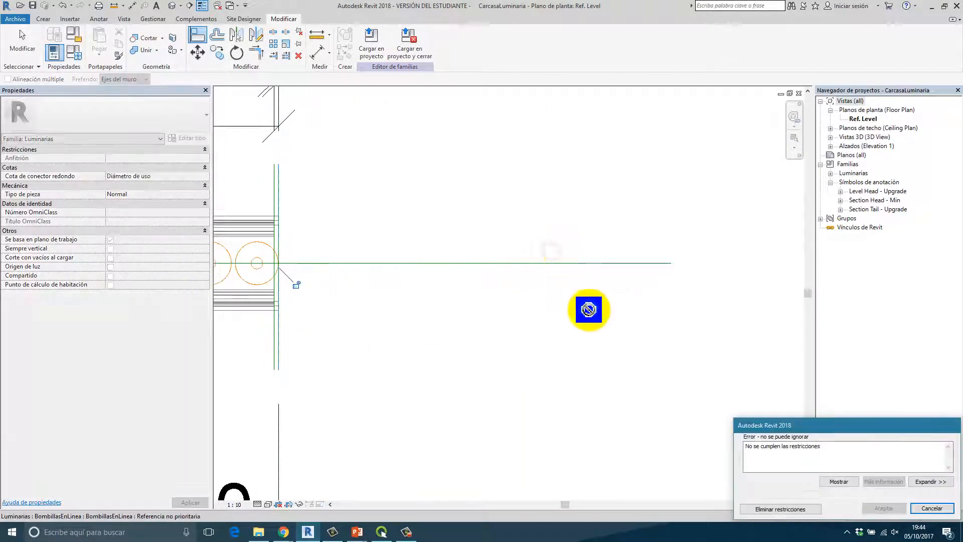
left_click(792, 504)
- Delete the BombillasEnLinea family from the CarcasaLuminaria family
scroll(387, 290, "down", 2)
scroll(409, 257, "down", 1)
scroll(365, 264, "up", 3)
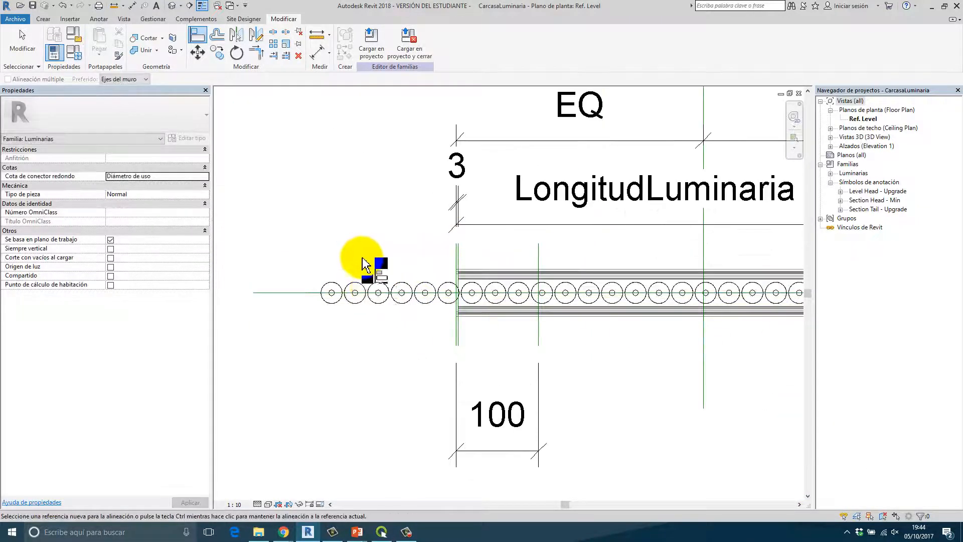
key("Escape")
left_click(355, 289)
scroll(351, 289, "up", 4)
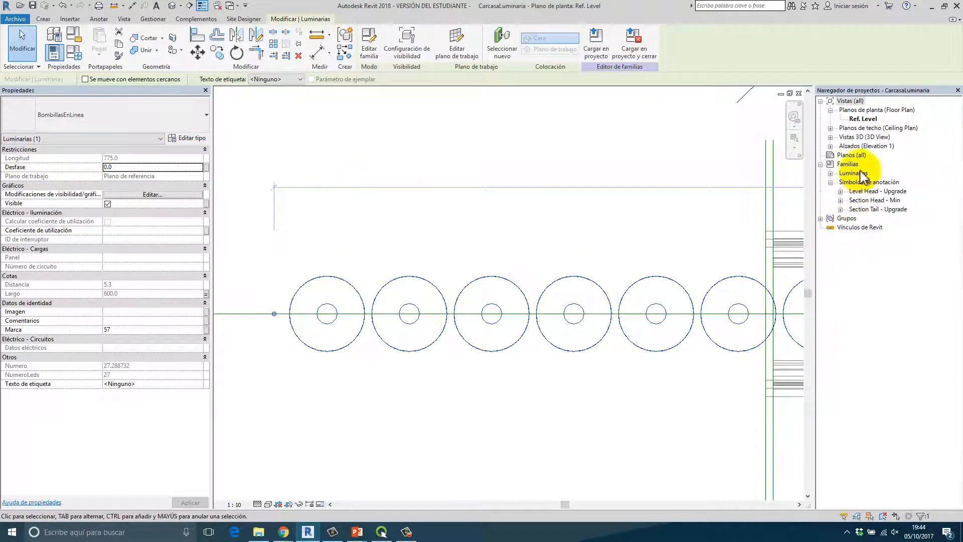
double_click(851, 175)
double_click(877, 184)
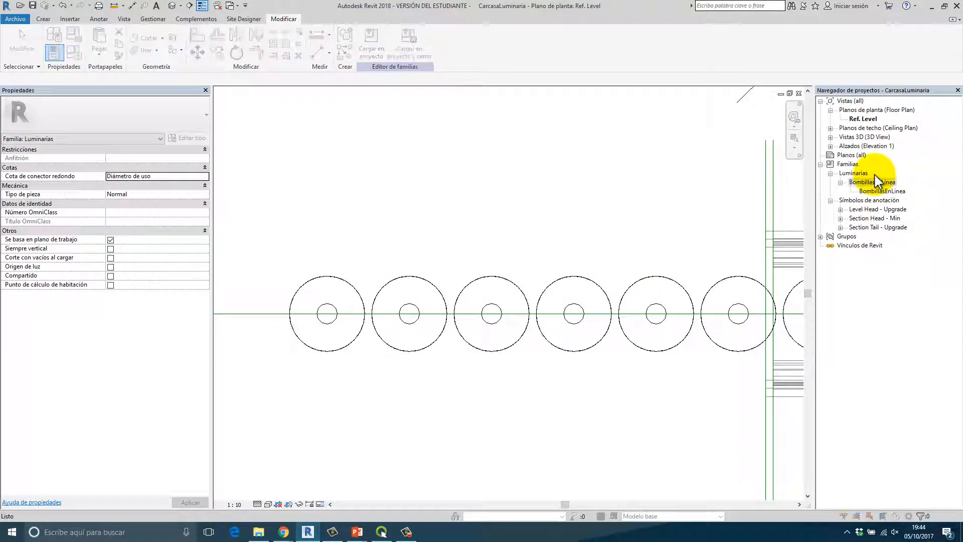
left_click(515, 298)
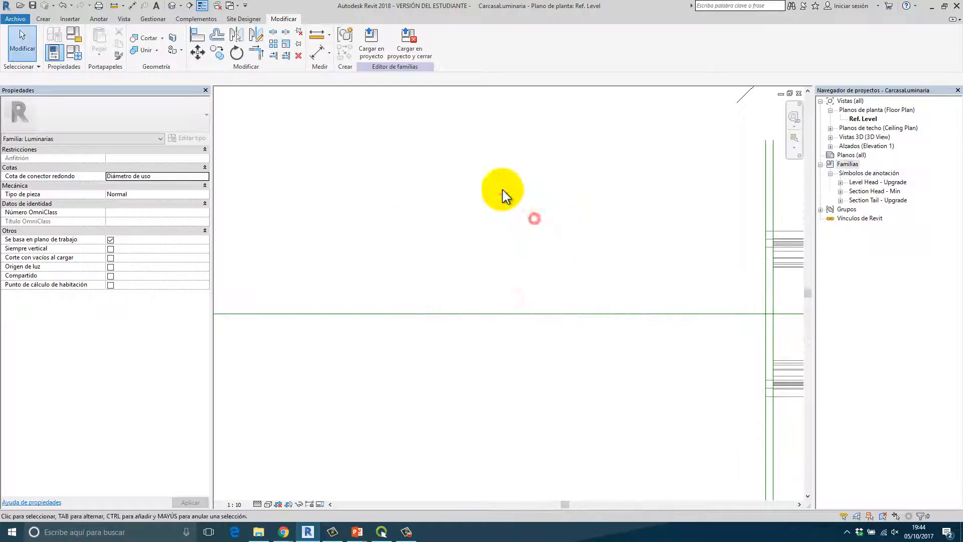
- Load the Bombilla_Lineal family from the Familias folder inside the desktop's Webinar folder
left_click(43, 18)
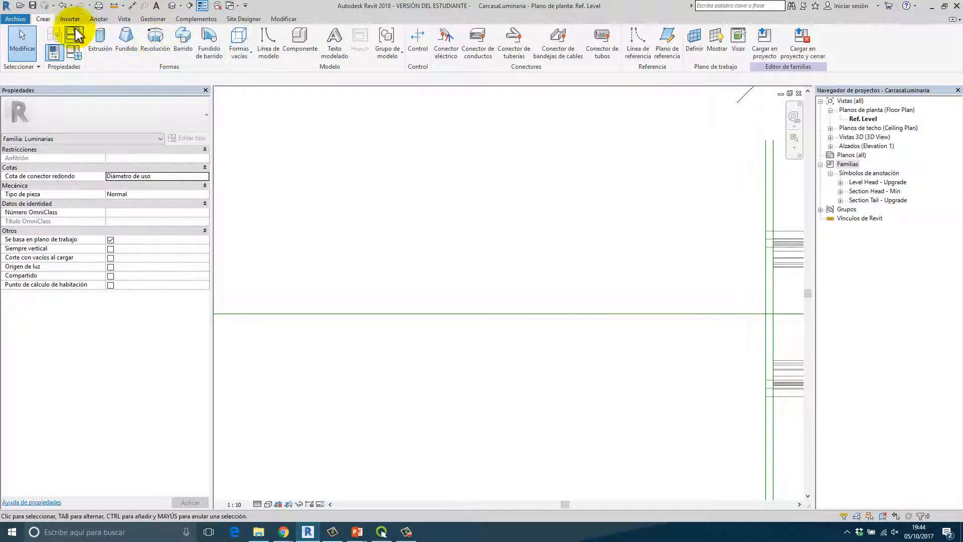
left_click(490, 53)
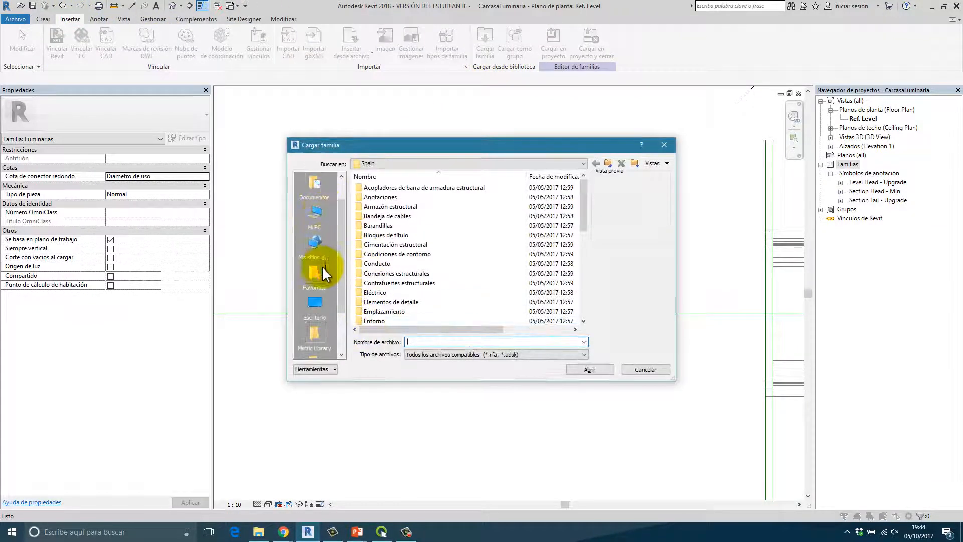
left_click(312, 300)
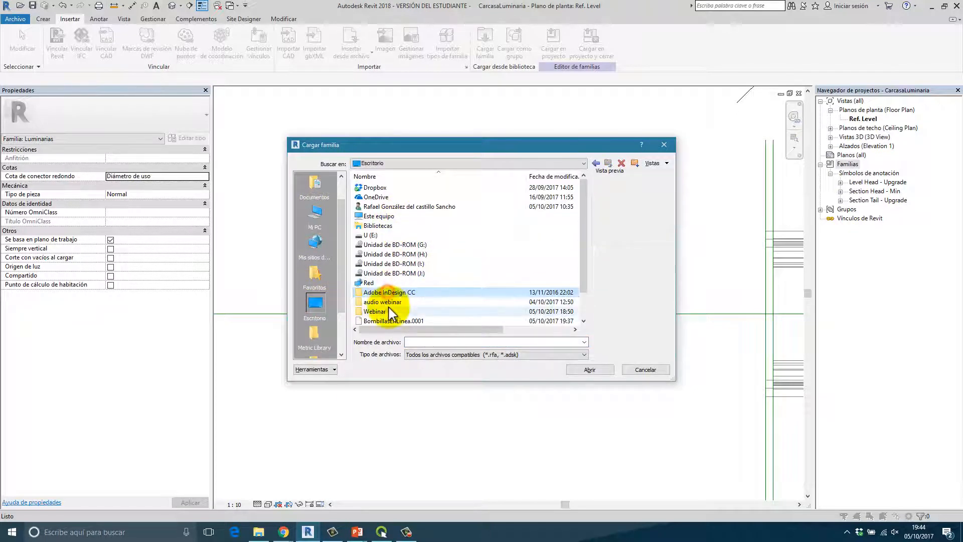
left_click(383, 313)
double_click(384, 313)
double_click(381, 197)
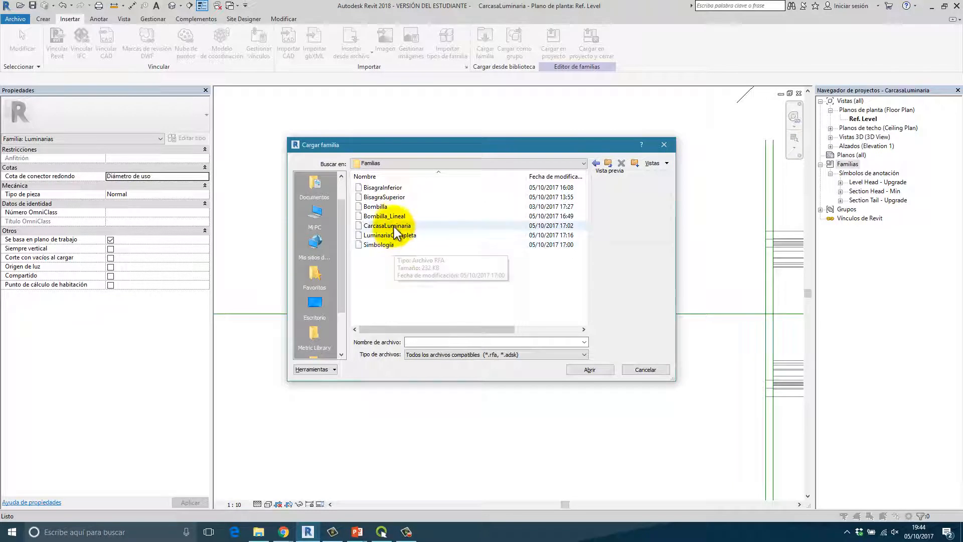
double_click(395, 217)
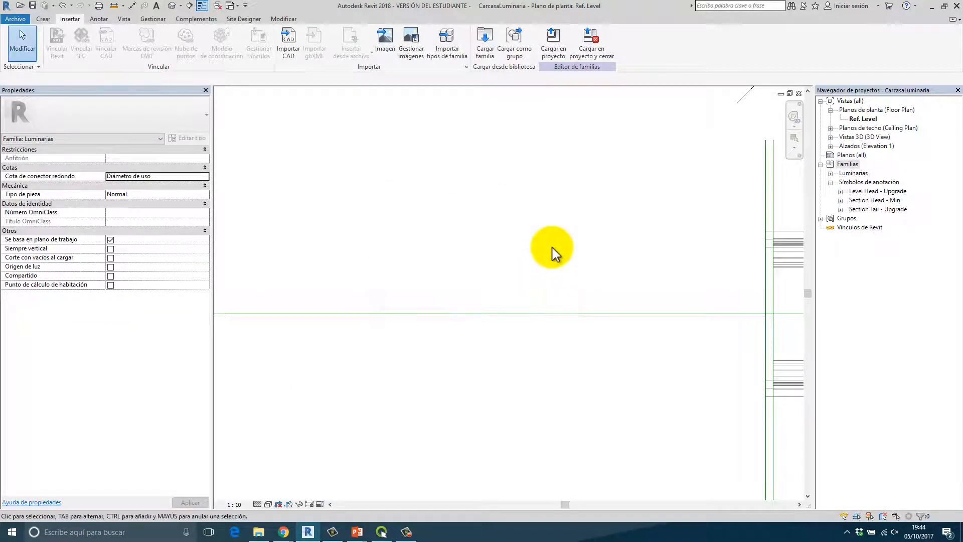
scroll(554, 250, "up", 5)
scroll(501, 284, "up", 4)
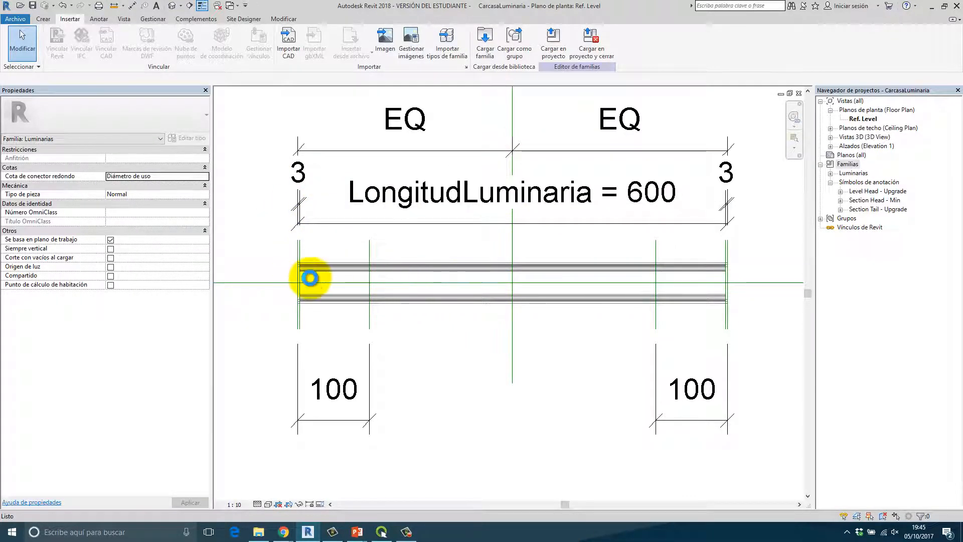
- Place a Bombilla_Lineal line along the casing's horizontal centre plane, from the inner left reference plane to the casing's right end
key("c")
key("m")
scroll(312, 279, "up", 4)
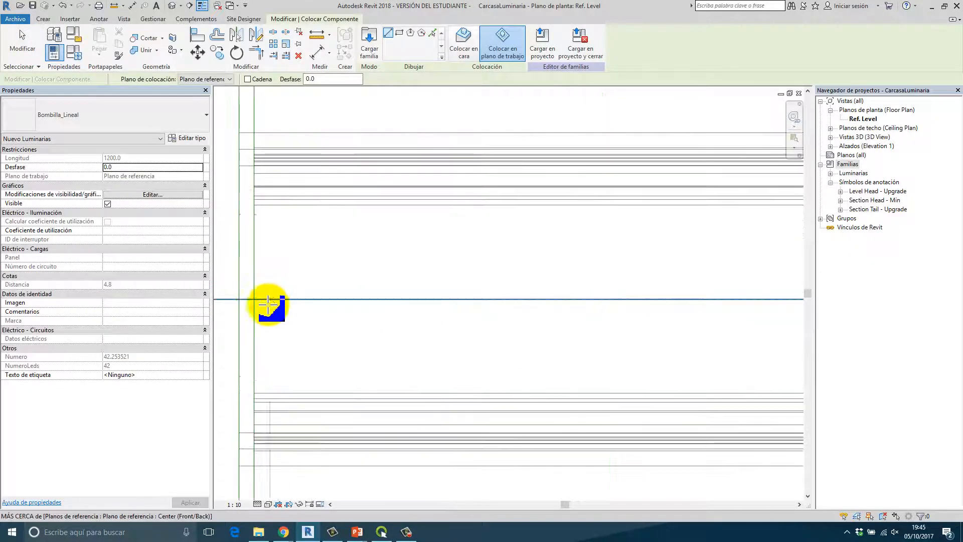
left_click(254, 300)
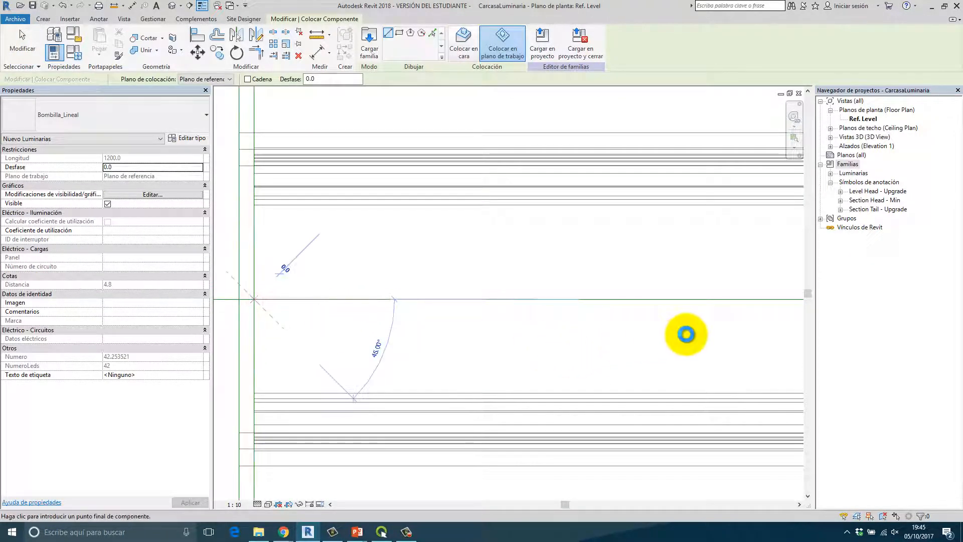
scroll(416, 333, "down", 3)
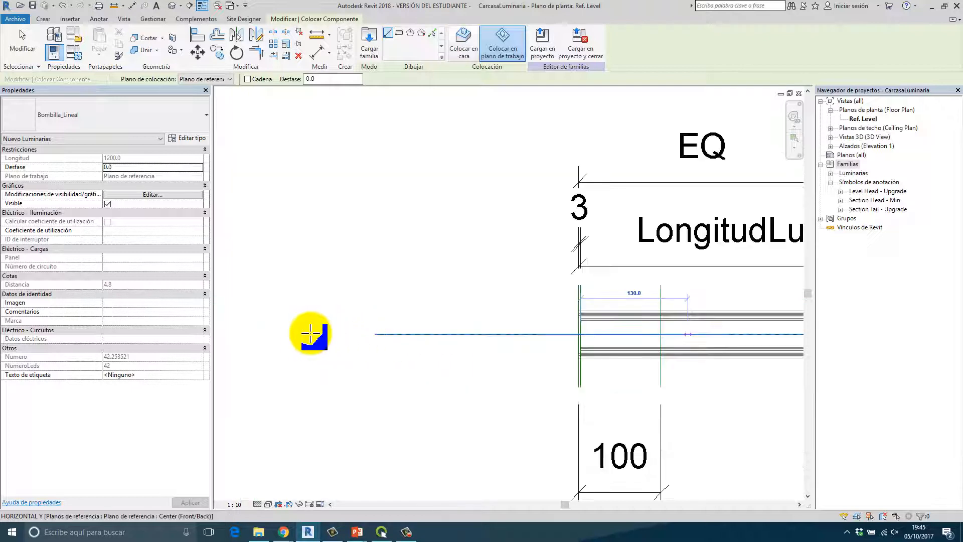
scroll(703, 326, "down", 1)
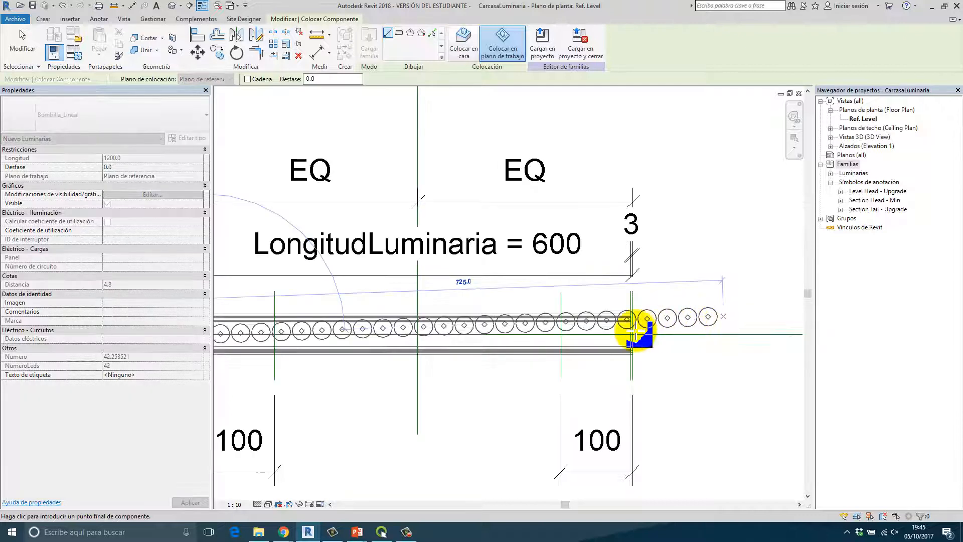
left_click(630, 335)
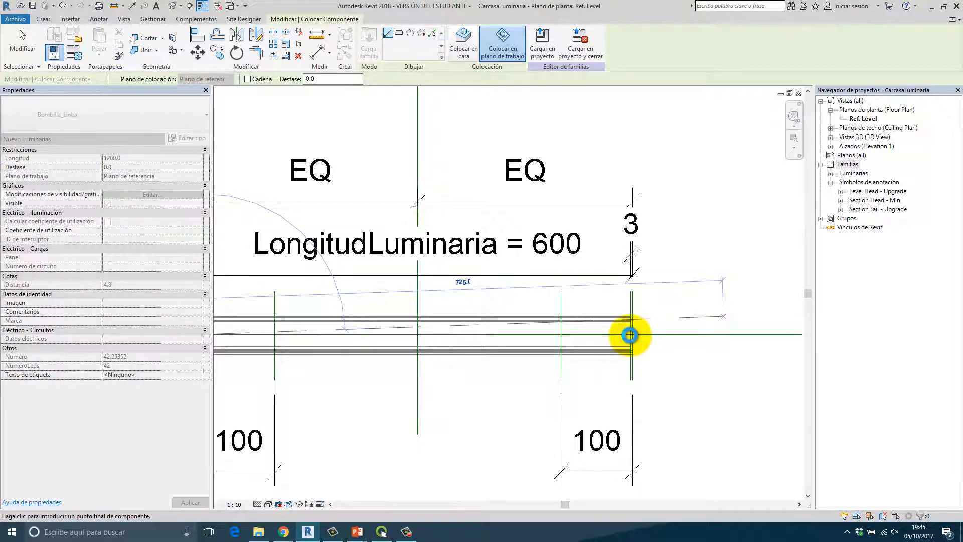
scroll(629, 335, "up", 1)
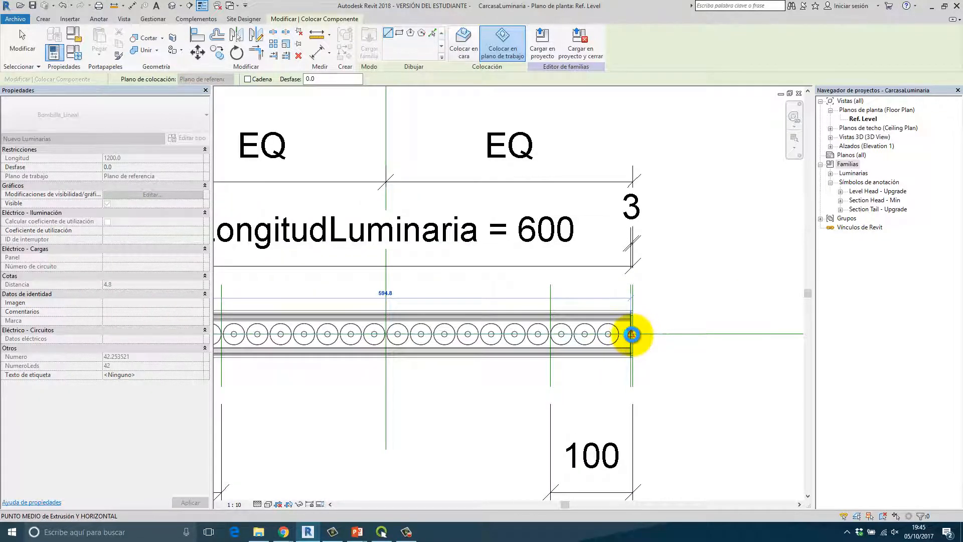
left_click(632, 334)
scroll(631, 334, "up", 3)
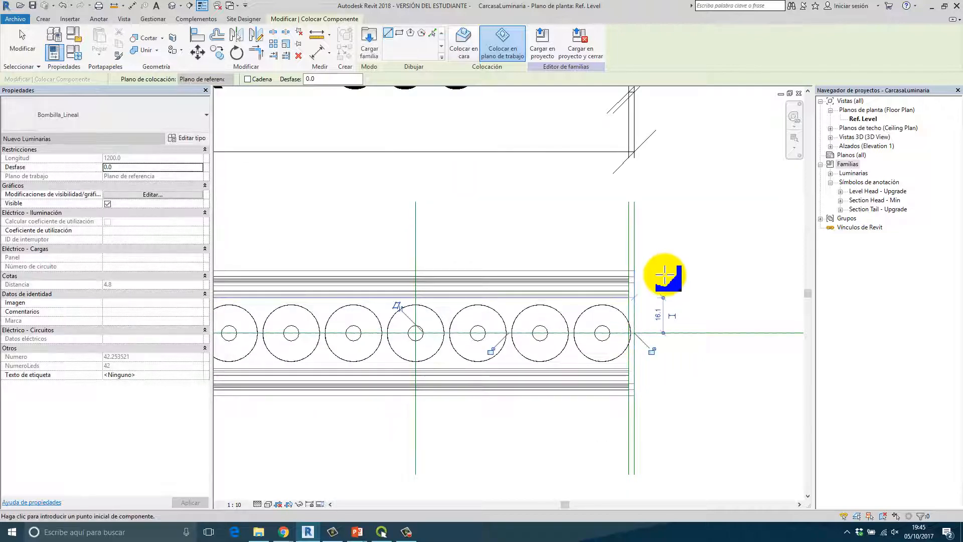
right_click(669, 284)
left_click(681, 293)
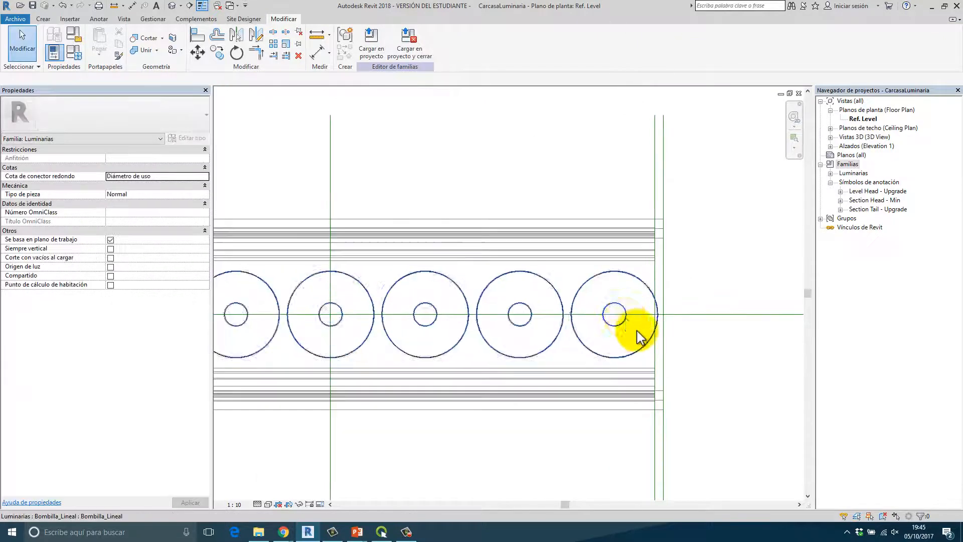
- Align the right end of the Bombilla_Lineal line with the casing's inner right reference plane
key("a")
key("l")
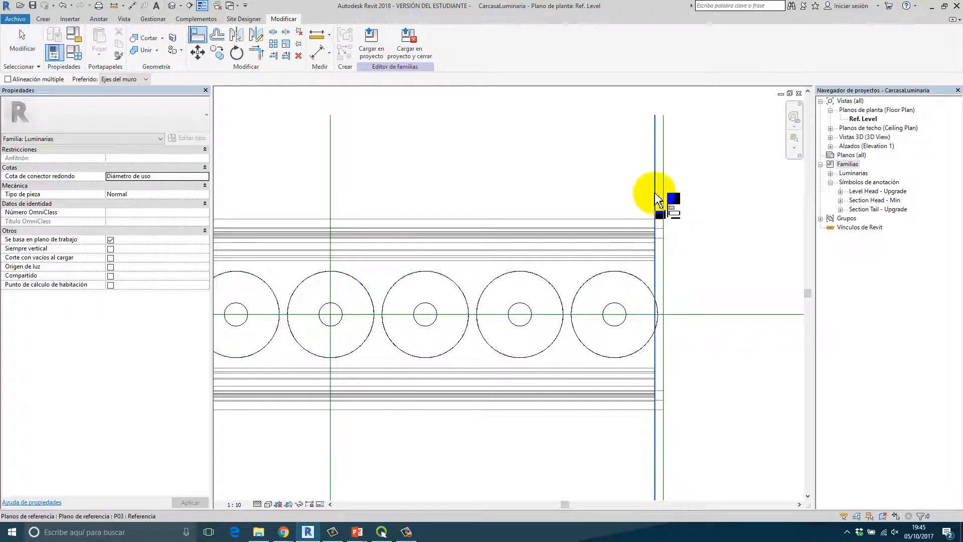
left_click(655, 192)
left_click(658, 291)
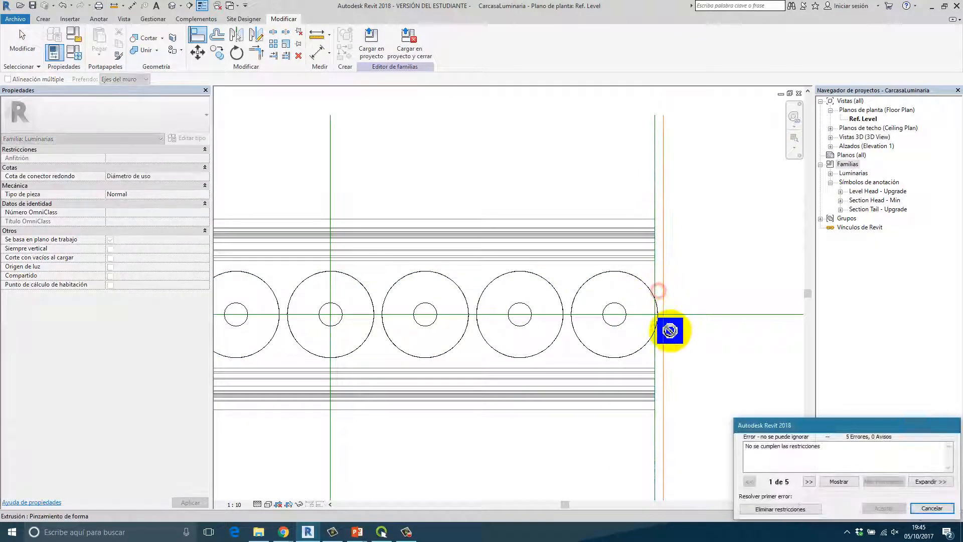
left_click(927, 508)
left_click(654, 189)
left_click(656, 285)
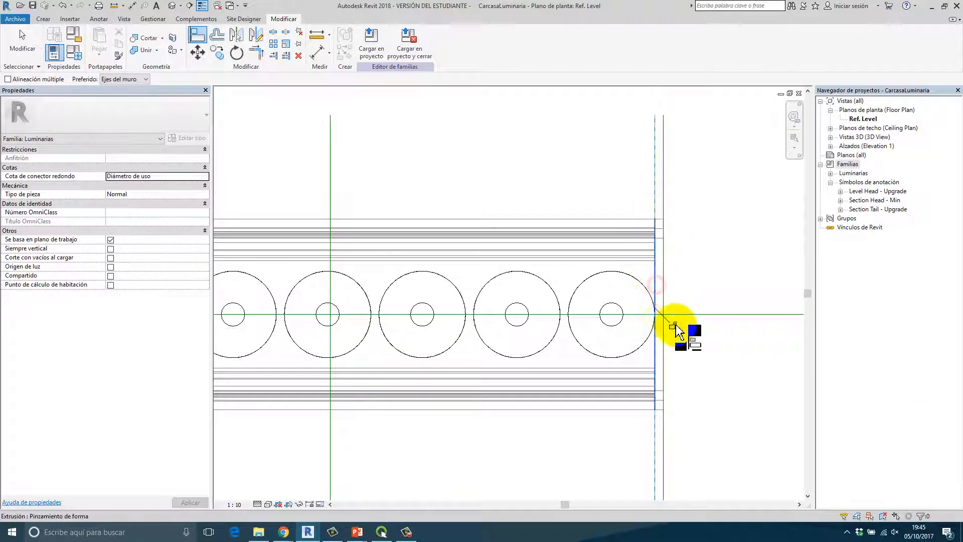
- Try to align the left end of the Bombilla_Lineal line with the casing's inner left reference plane
scroll(532, 317, "down", 2)
scroll(626, 303, "up", 8)
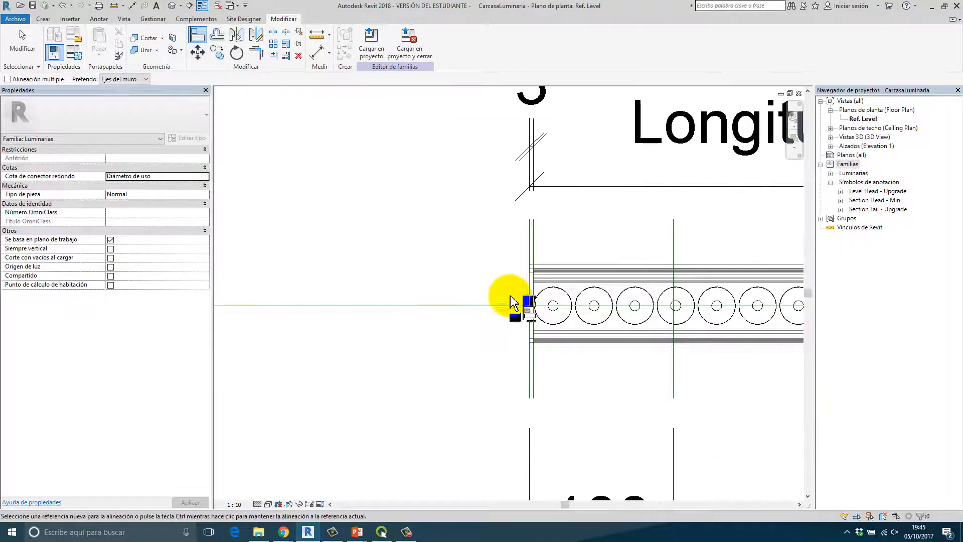
left_click(593, 168)
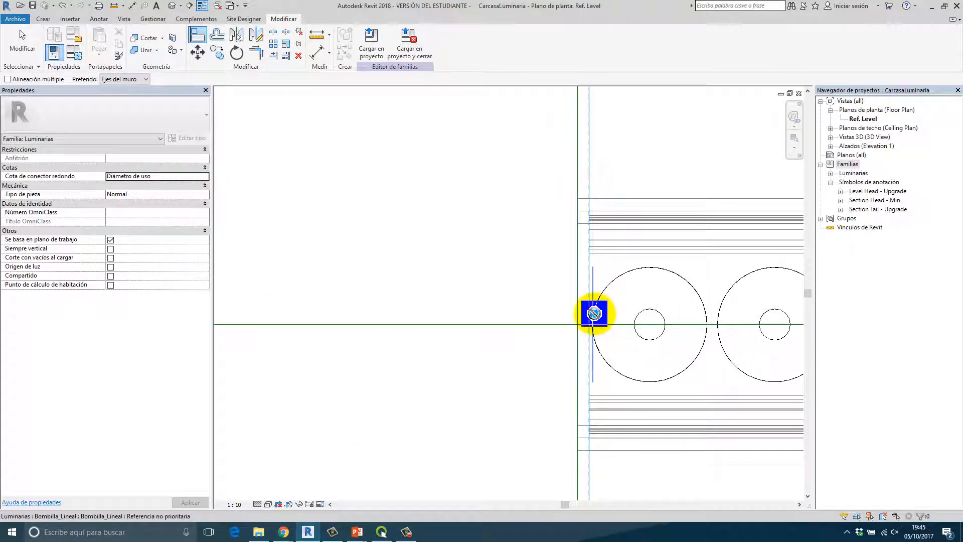
left_click_drag(594, 313, 639, 339)
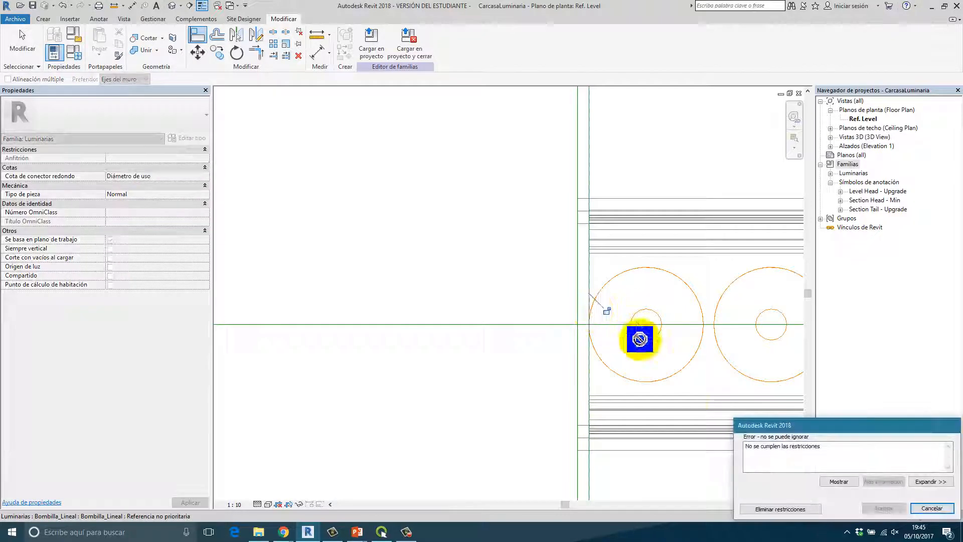
left_click(839, 483)
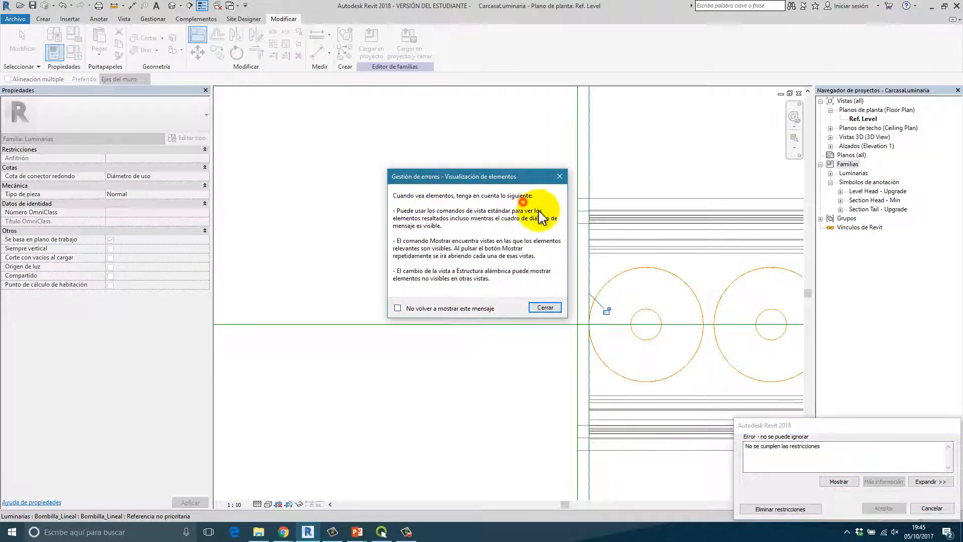
left_click(545, 307)
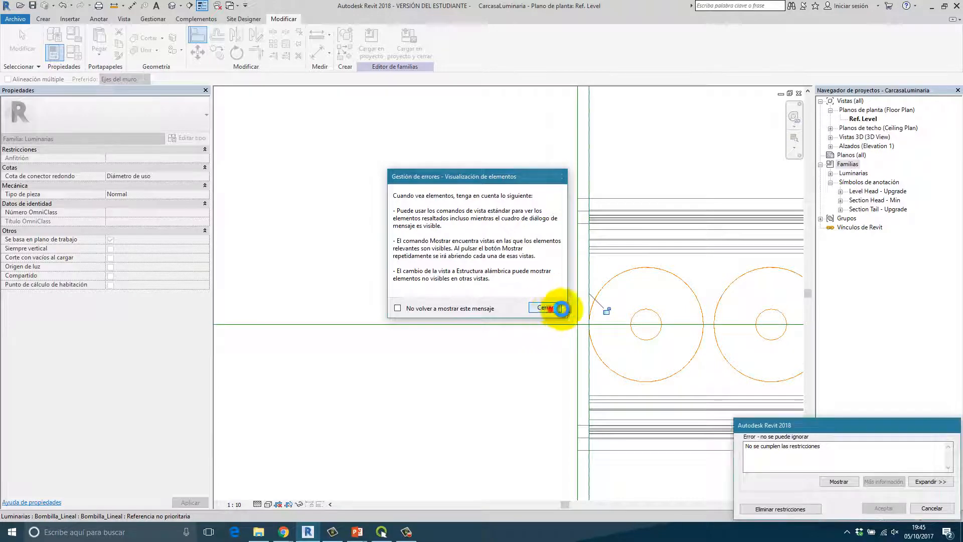
left_click(931, 508)
scroll(549, 284, "down", 6)
- Select the Bombilla_Lineal line and examine its left endpoint against the casing's inner left reference plane
key("a")
key("l")
middle_click_drag(617, 311, 442, 257)
scroll(582, 264, "down", 2)
middle_click_drag(767, 284, 488, 284)
scroll(519, 281, "up", 4)
middle_click_drag(365, 266, 567, 282)
key("Escape")
scroll(506, 281, "up", 3)
left_click(497, 331)
scroll(363, 303, "down", 2)
scroll(339, 295, "down", 4)
middle_click_drag(468, 289, 802, 281)
middle_click_drag(275, 287, 492, 294)
scroll(488, 294, "up", 4)
scroll(400, 301, "up", 6)
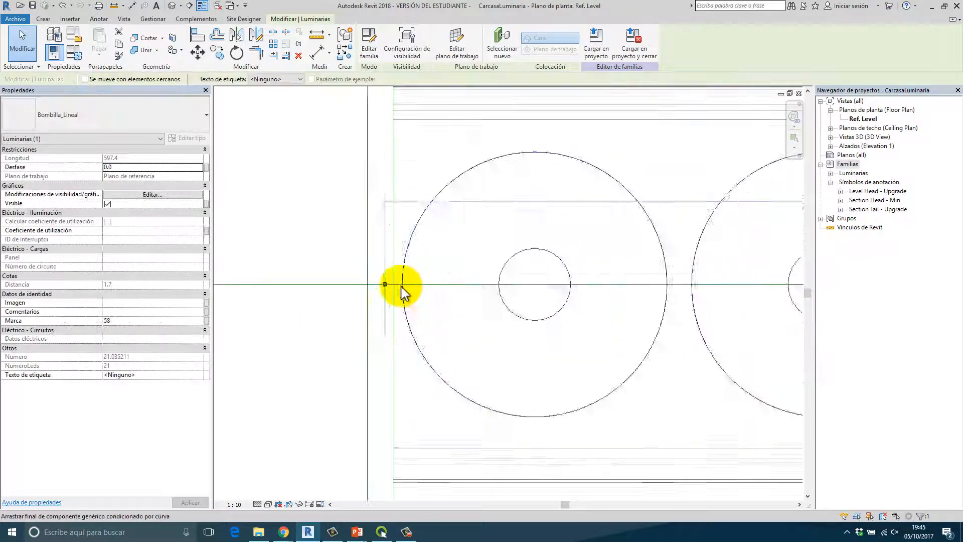
- Try to align and lock the linear bulb's left end to the inner reference plane, removing the conflicting constraints, and select the bulb
left_click(408, 283)
scroll(380, 284, "down", 4)
key("Escape")
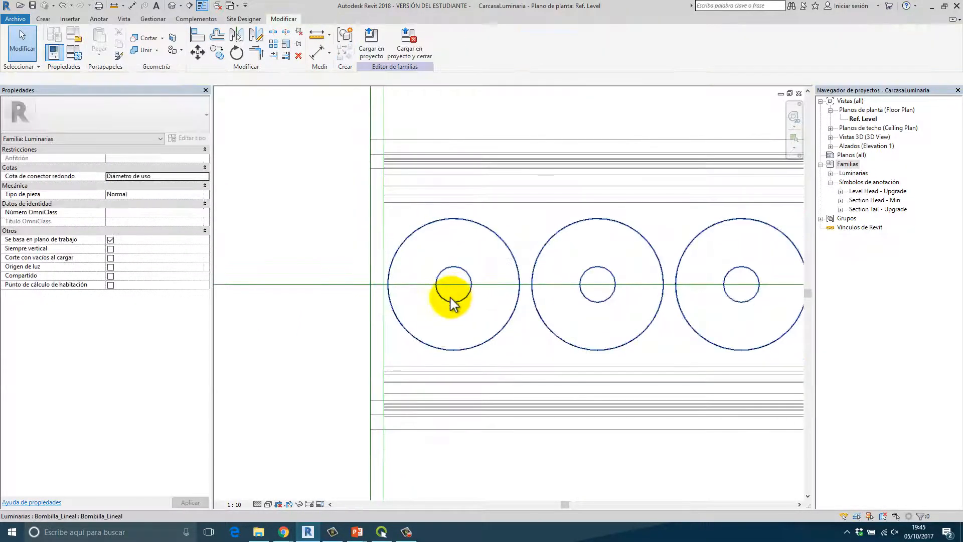
scroll(383, 276, "up", 3)
scroll(416, 231, "down", 4)
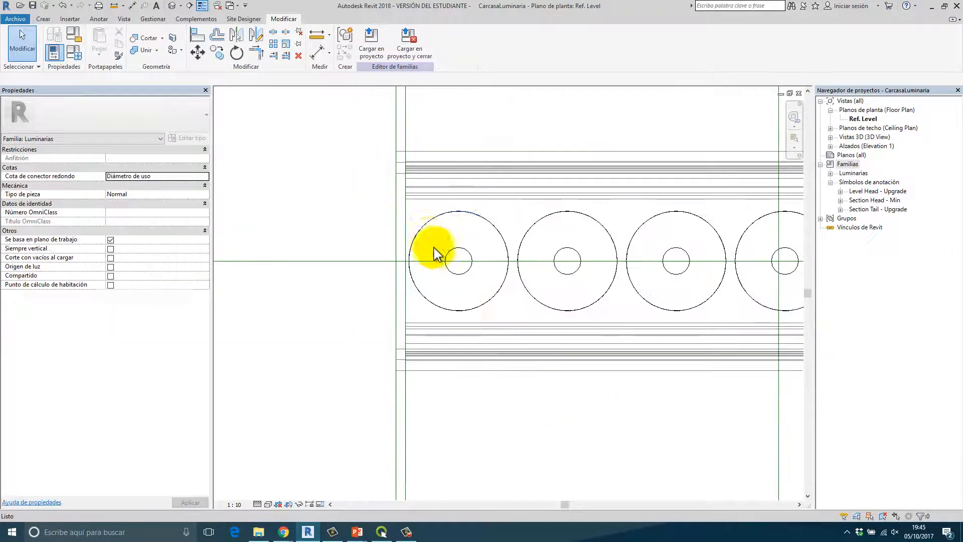
key("l")
scroll(399, 137, "up", 1)
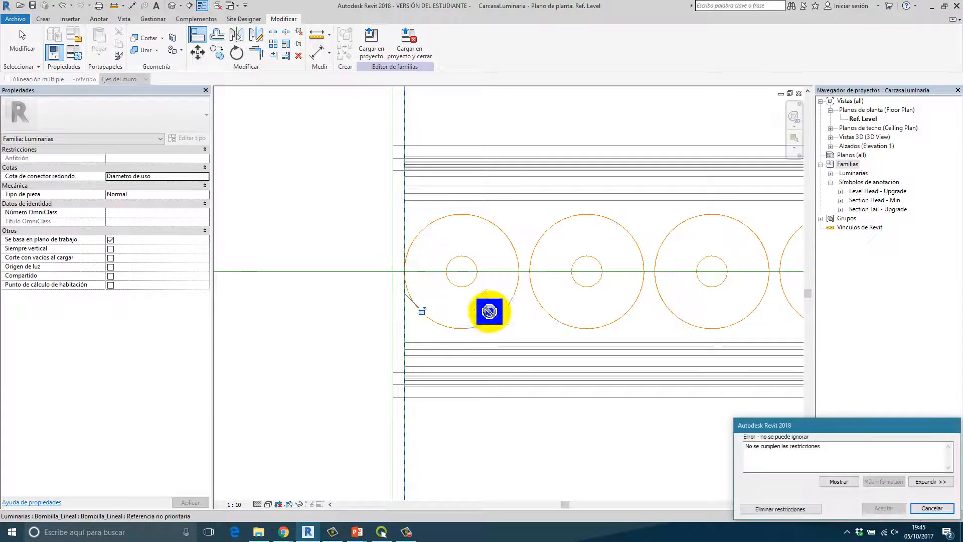
left_click(799, 505)
left_click(496, 320)
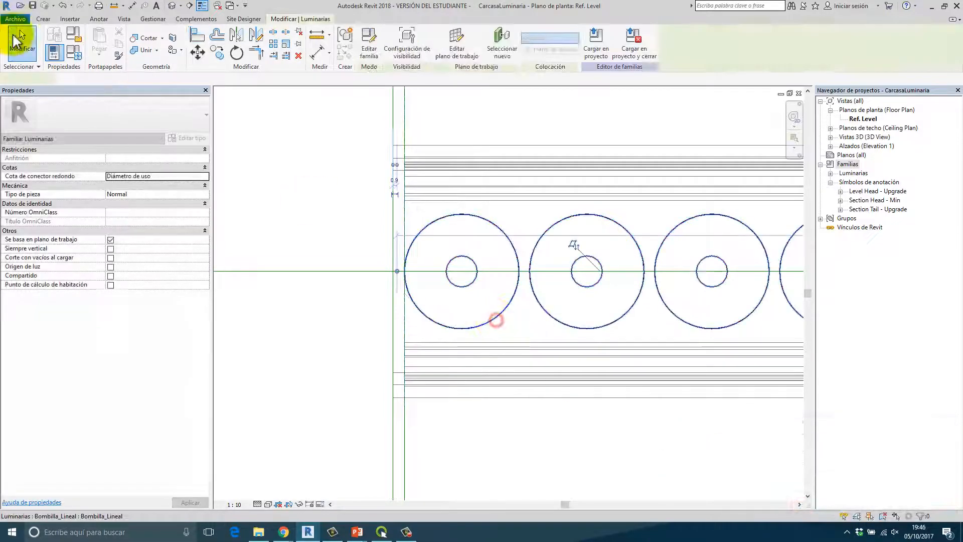
left_click(133, 166)
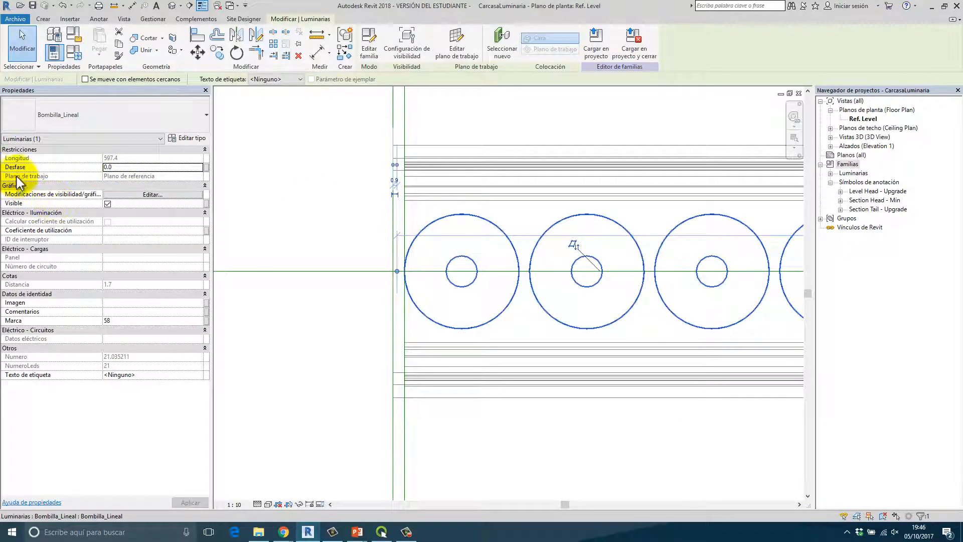
- Move reference plane P04 at the luminaire's right end outward, lengthening the luminaire to about 655 mm
left_click(304, 215)
scroll(376, 255, "down", 5)
middle_click_drag(356, 271, 215, 276)
scroll(216, 276, "down", 3)
middle_click_drag(380, 303, 322, 313)
scroll(323, 312, "down", 1)
scroll(518, 312, "up", 7)
left_click(522, 314)
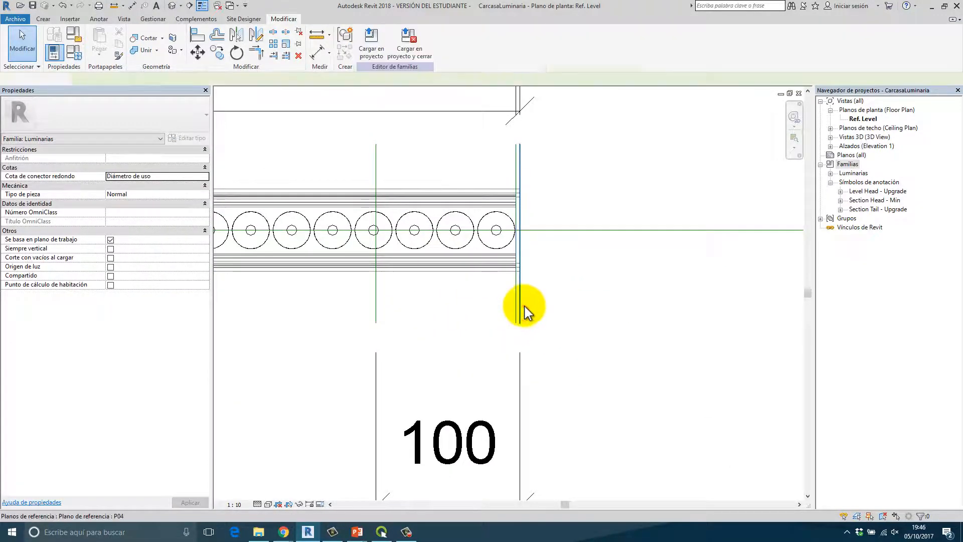
left_click_drag(518, 305, 597, 302)
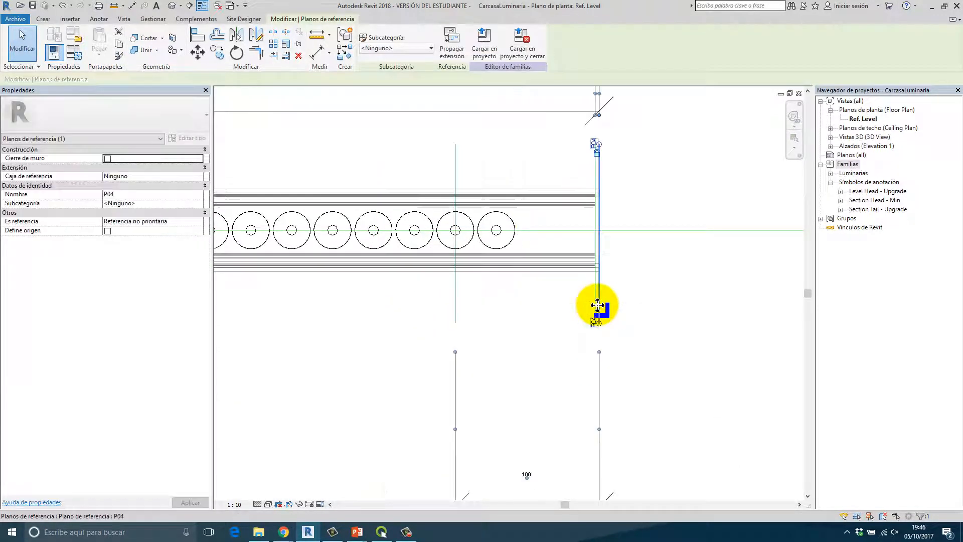
scroll(602, 296, "down", 4)
key("Escape")
- Align the linear bulb's right end with the inner reference plane at the luminaire's right end
scroll(381, 276, "up", 4)
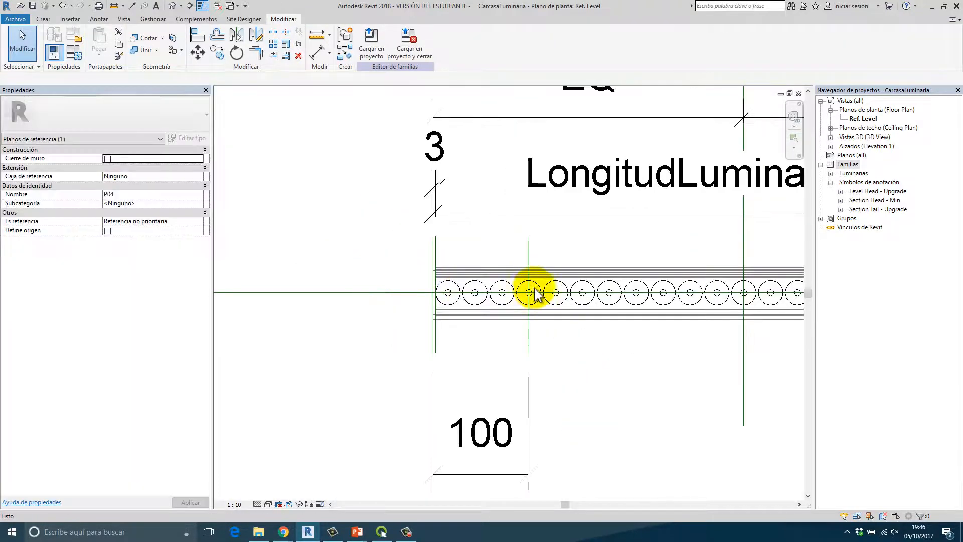
scroll(533, 287, "up", 3)
scroll(479, 275, "down", 5)
scroll(497, 291, "up", 2)
scroll(431, 291, "up", 2)
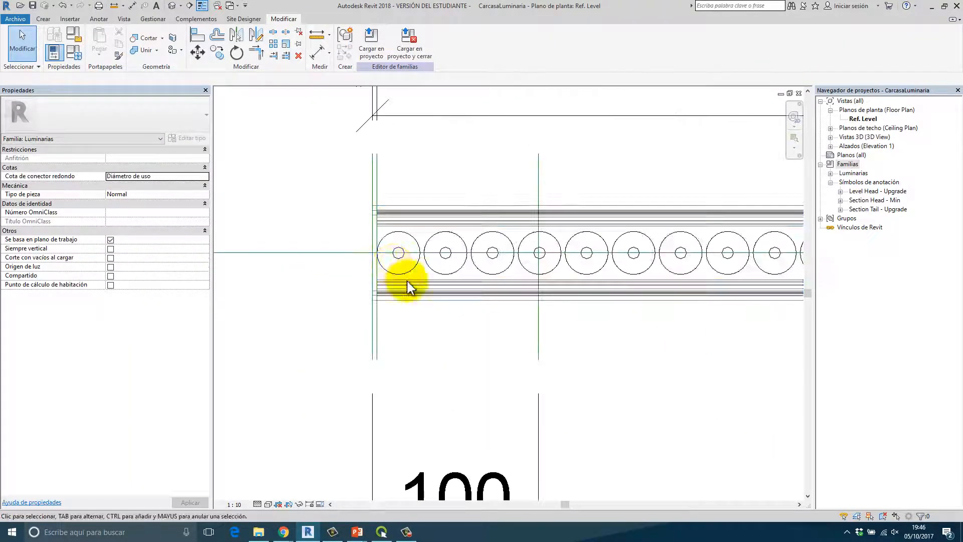
scroll(486, 312, "down", 5)
scroll(605, 277, "up", 5)
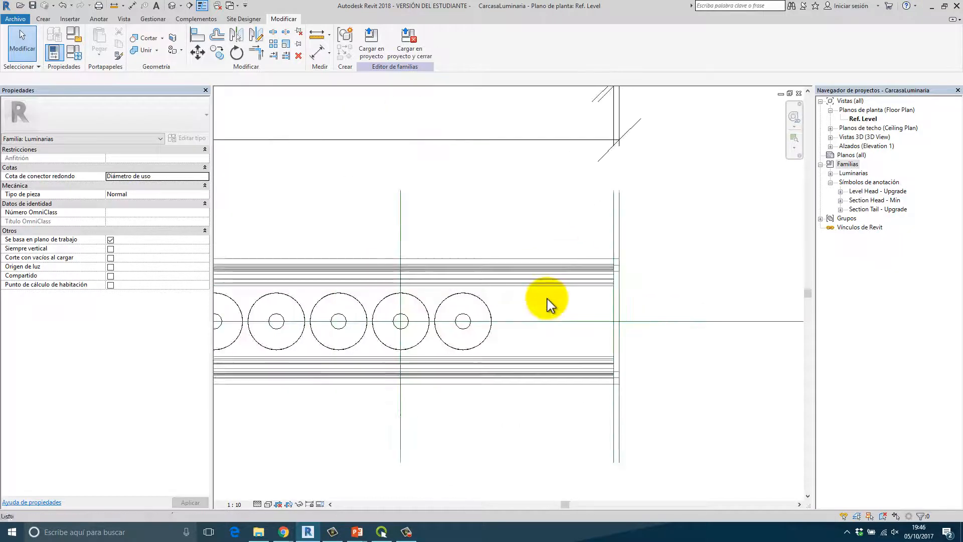
key("a")
key("l")
scroll(607, 303, "up", 2)
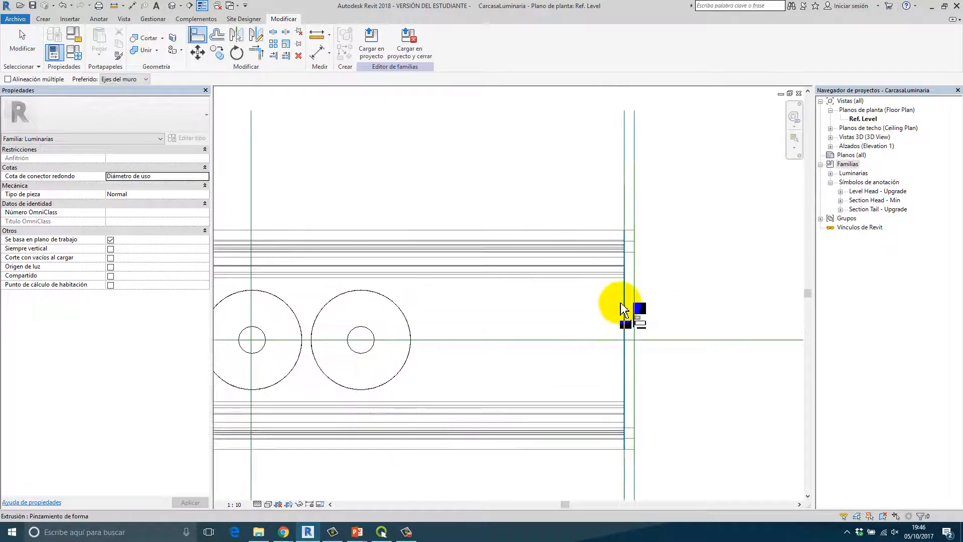
left_click(415, 334)
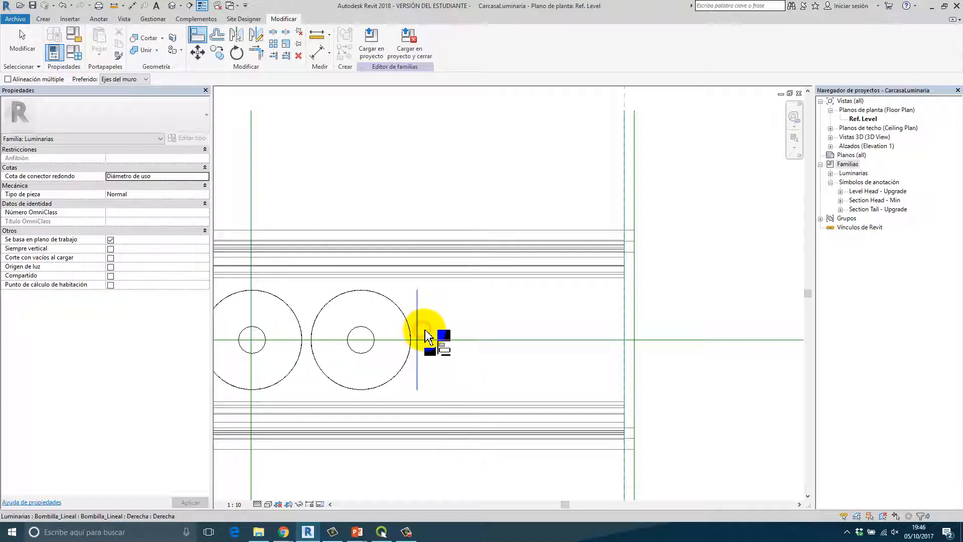
left_click(425, 330)
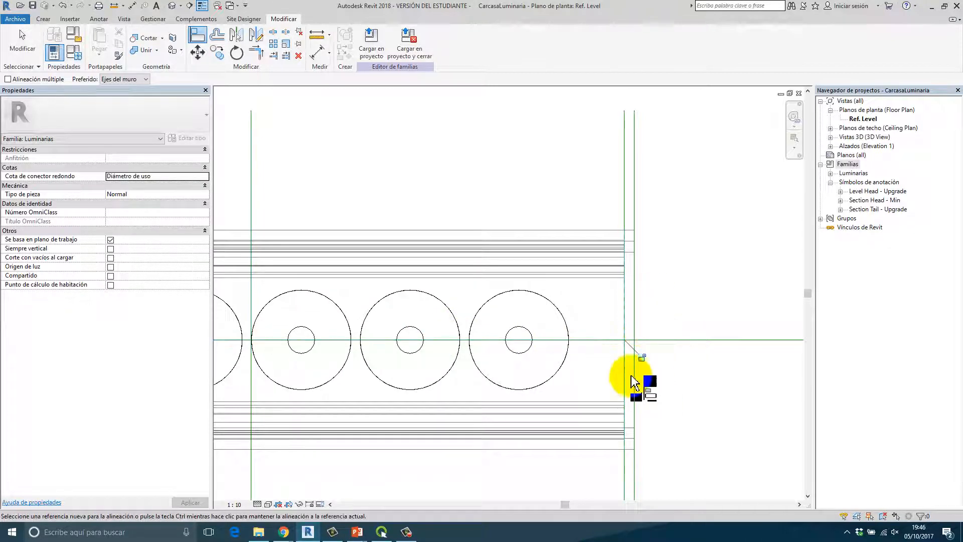
left_click(643, 357)
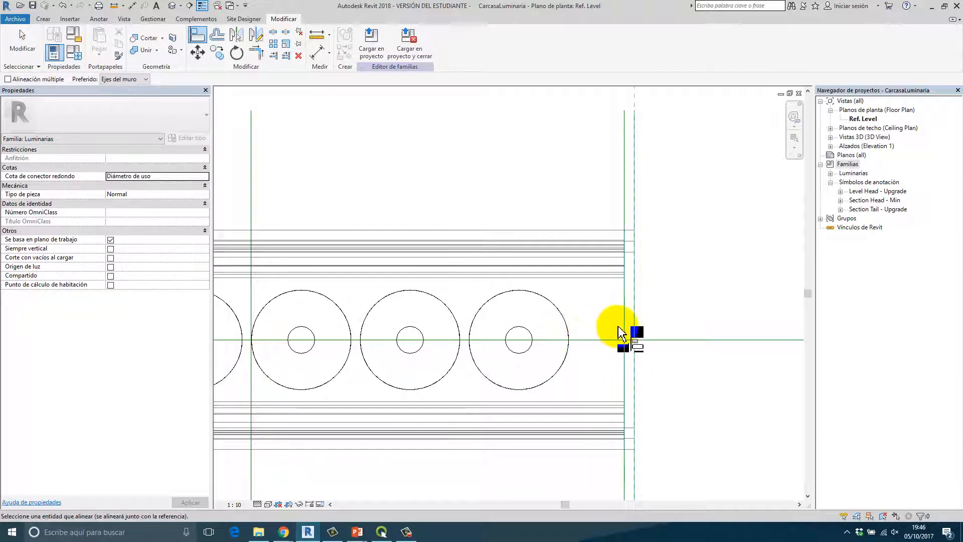
key("Escape")
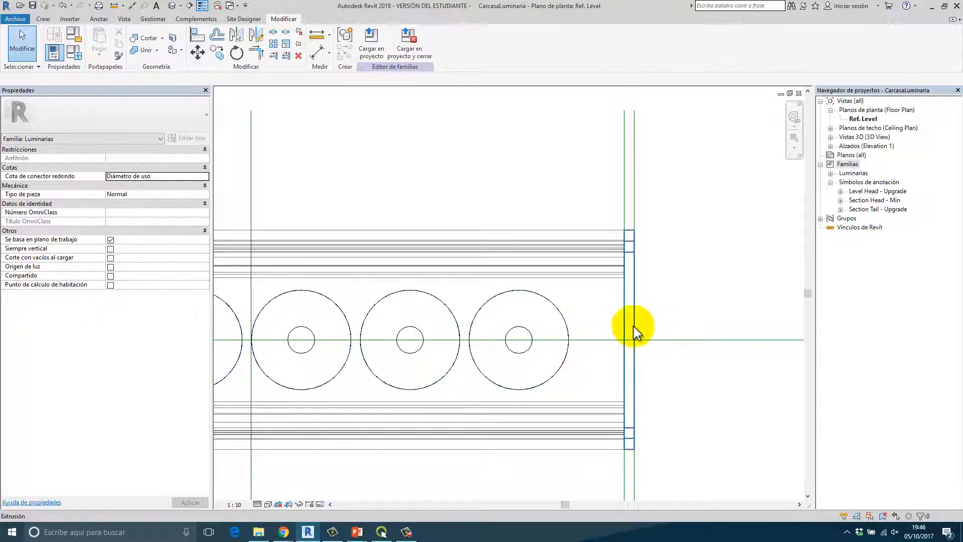
- Set the LongitudLuminaria dimension to 900 mm
scroll(430, 335, "down", 5)
scroll(430, 335, "down", 4)
left_click(408, 279)
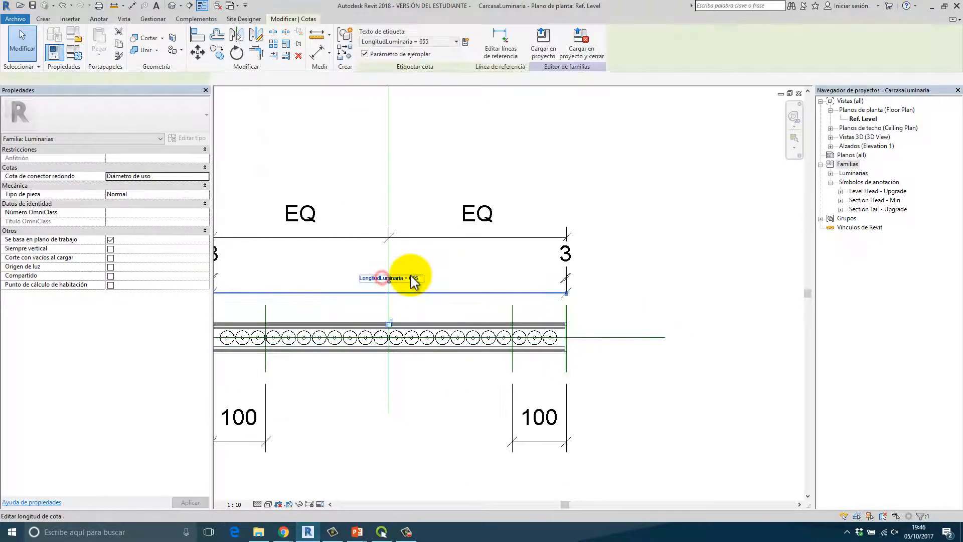
left_click(406, 273)
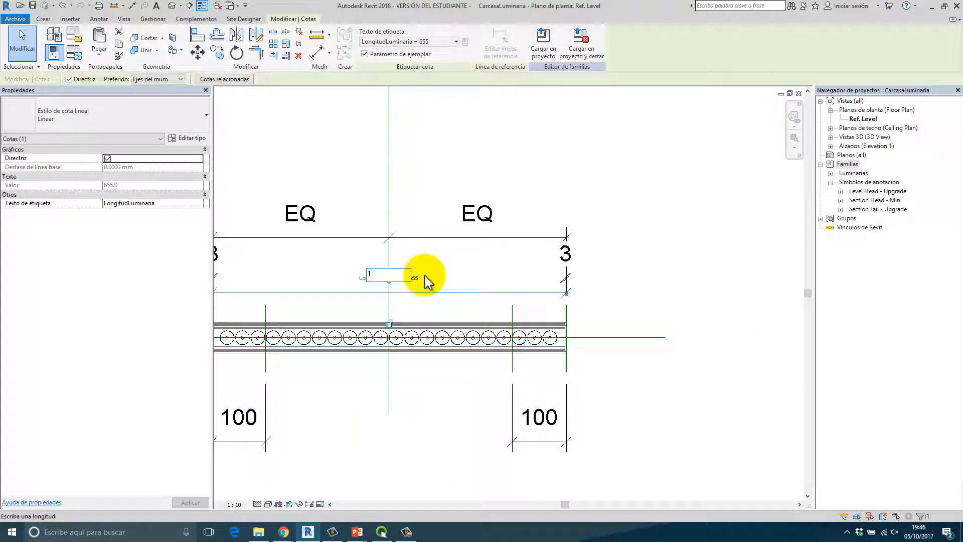
key("Return")
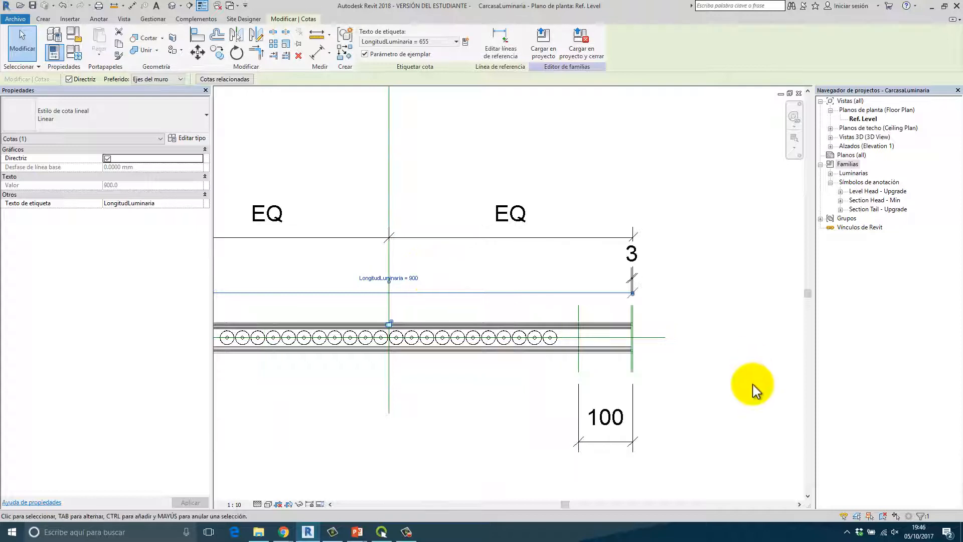
key("Escape")
- Align the linear bulb's right end with the outer reference plane at the luminaire's right end and lock the alignment
key("a")
key("l")
scroll(633, 356, "up", 5)
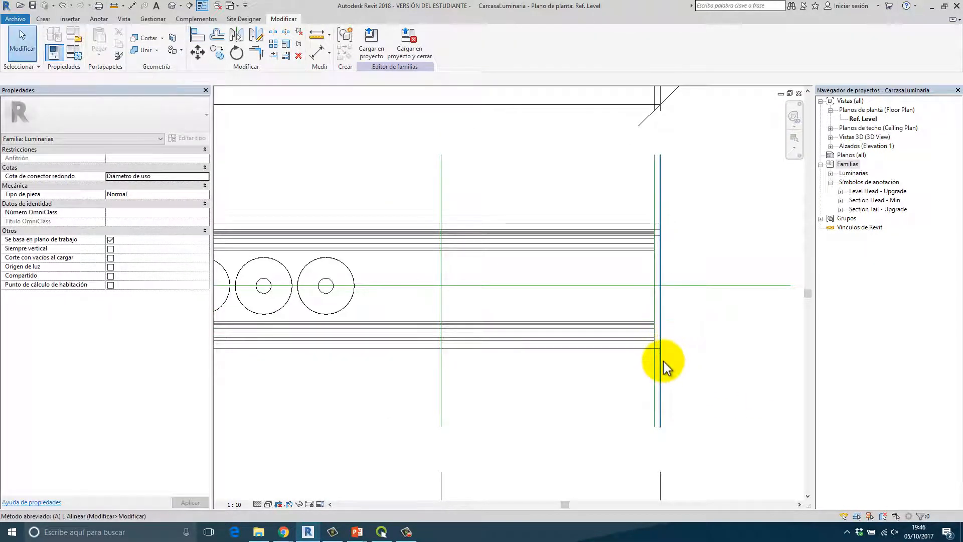
key("a")
key("l")
left_click(660, 389)
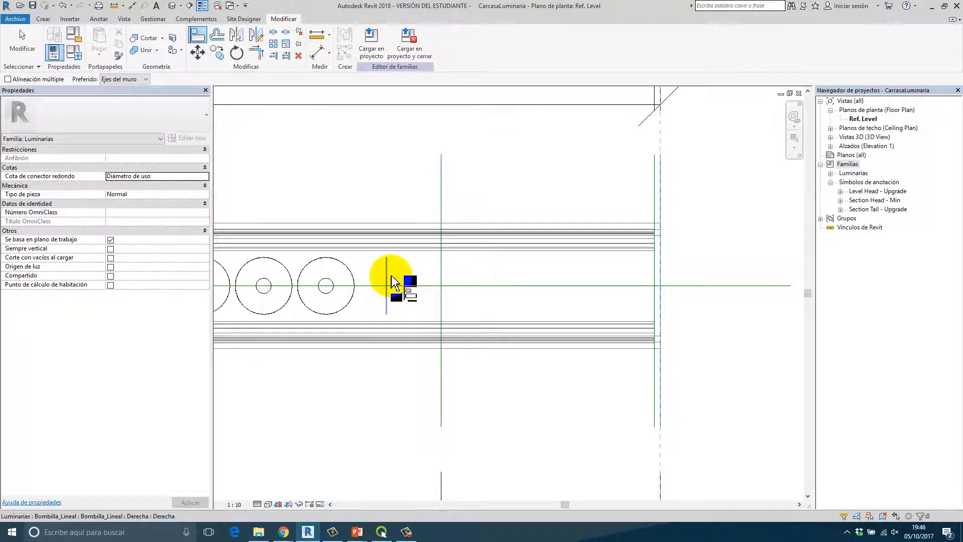
left_click(390, 277)
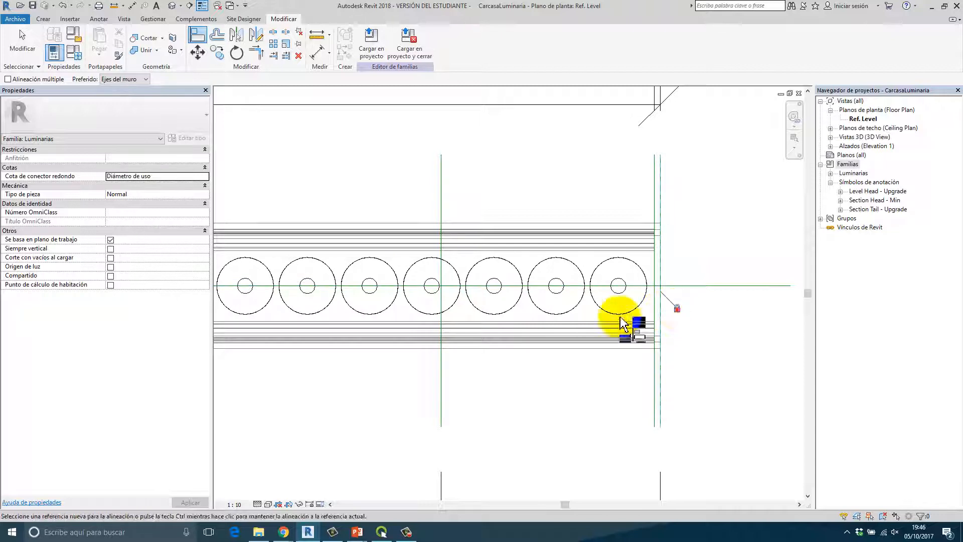
- Align the linear bulb's left end with the outer reference plane at the luminaire's left end
scroll(351, 345, "down", 5)
scroll(408, 333, "up", 2)
scroll(551, 337, "down", 3)
scroll(509, 365, "up", 6)
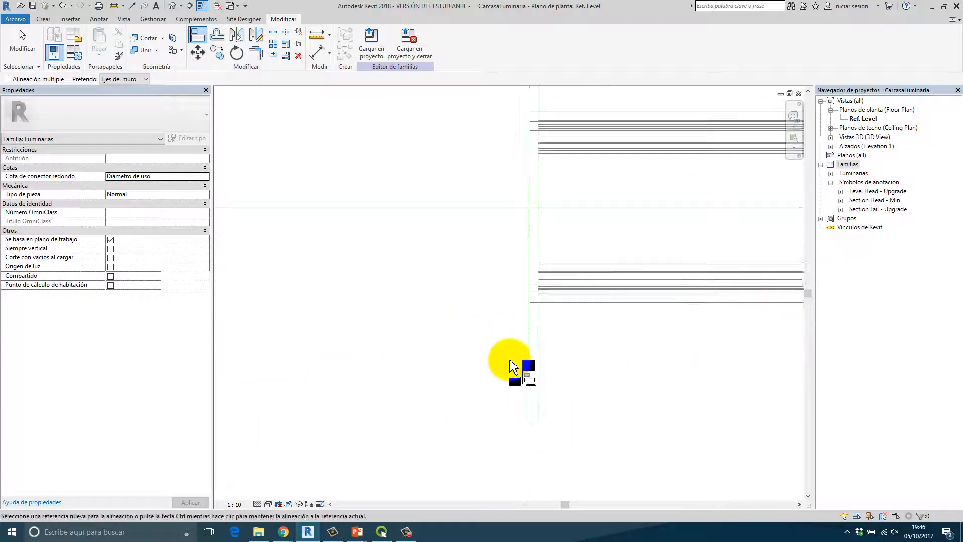
middle_click_drag(438, 375, 309, 405)
scroll(309, 405, "down", 2)
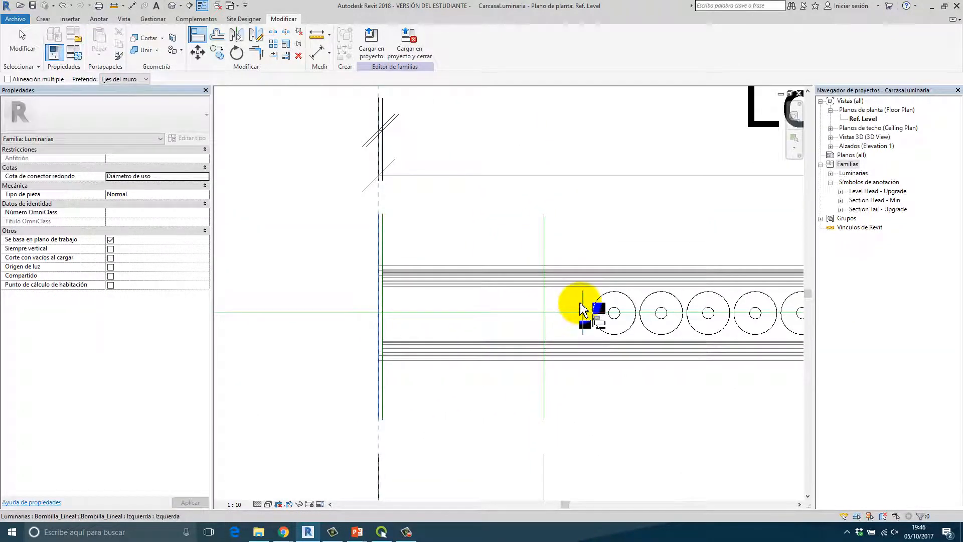
left_click(581, 303)
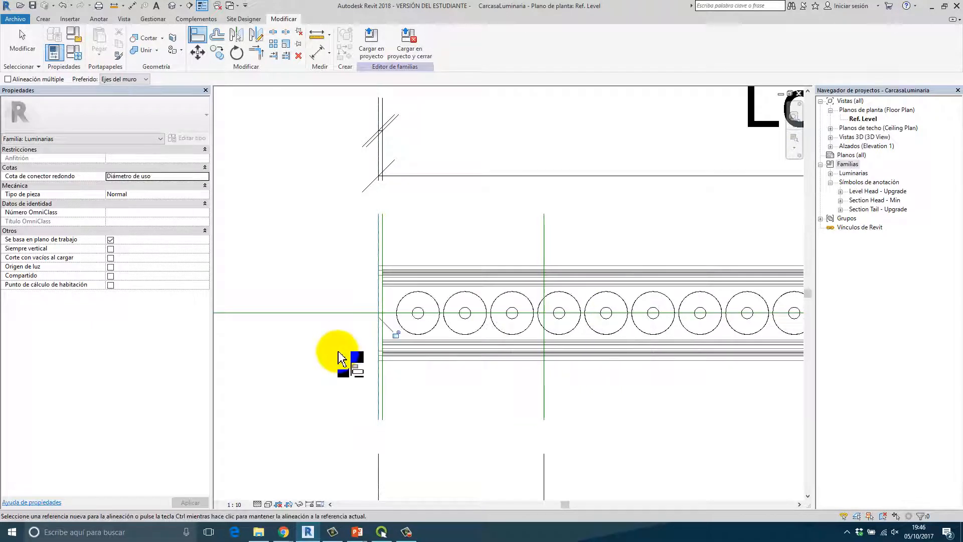
scroll(469, 365, "down", 5)
middle_click_drag(544, 395, 443, 393)
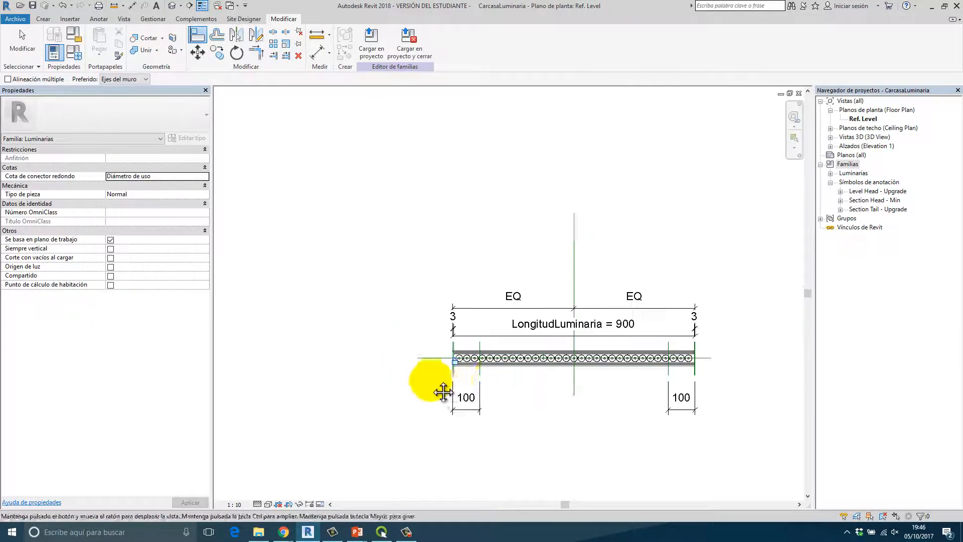
scroll(441, 394, "up", 3)
key("Escape")
- Measure the gap between the first two LED circles at the luminaire's left end
left_click(317, 36)
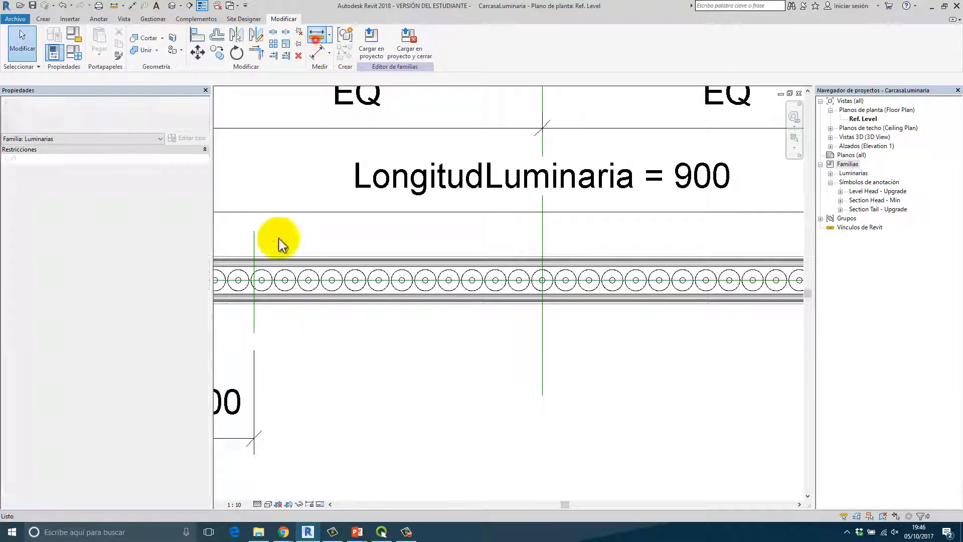
scroll(570, 387, "up", 2)
scroll(466, 287, "up", 3)
scroll(466, 288, "up", 3)
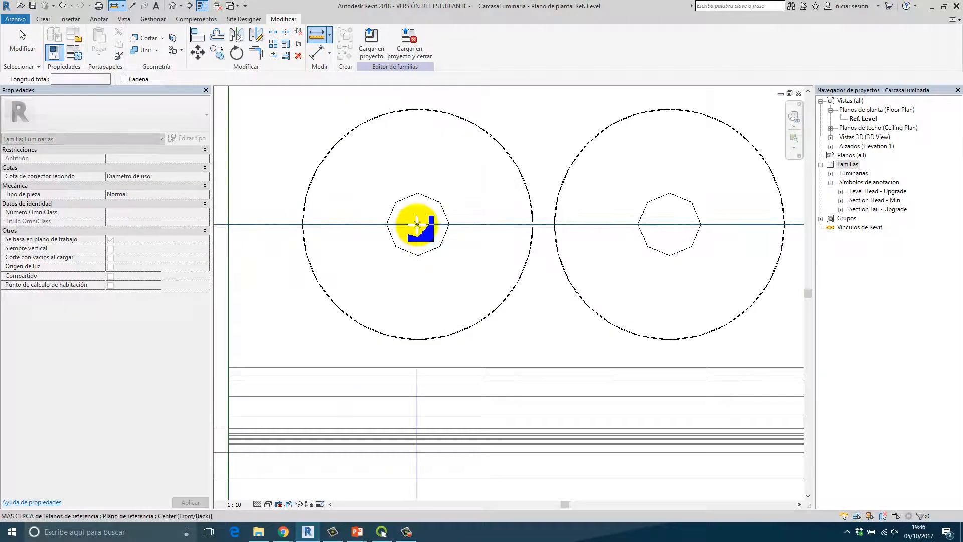
left_click(532, 224)
left_click(552, 222)
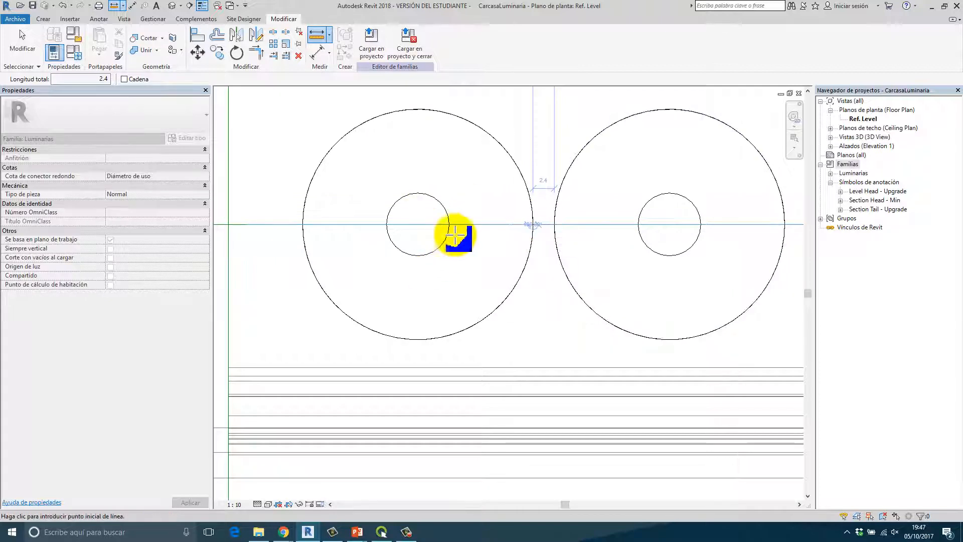
scroll(634, 345, "down", 3)
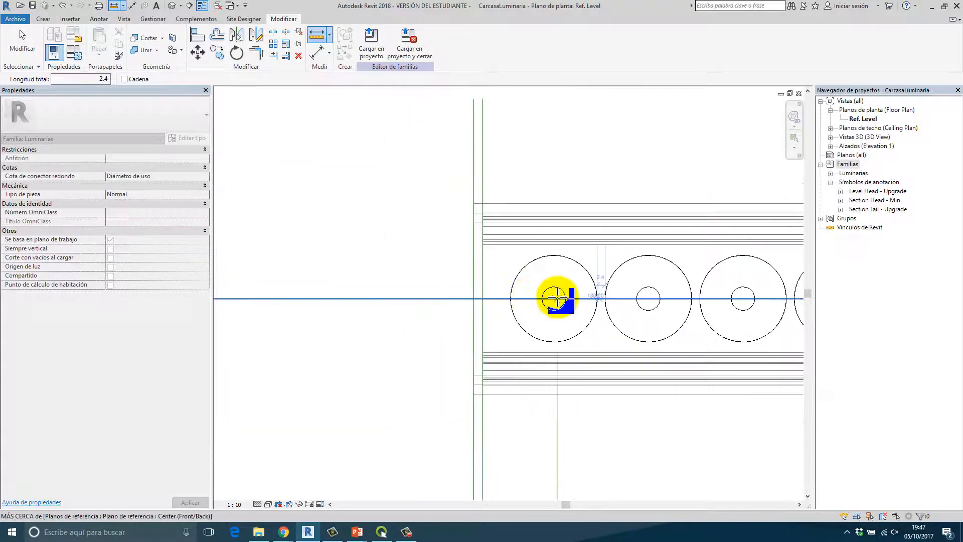
scroll(580, 344, "down", 4)
key("Escape")
key("Escape")
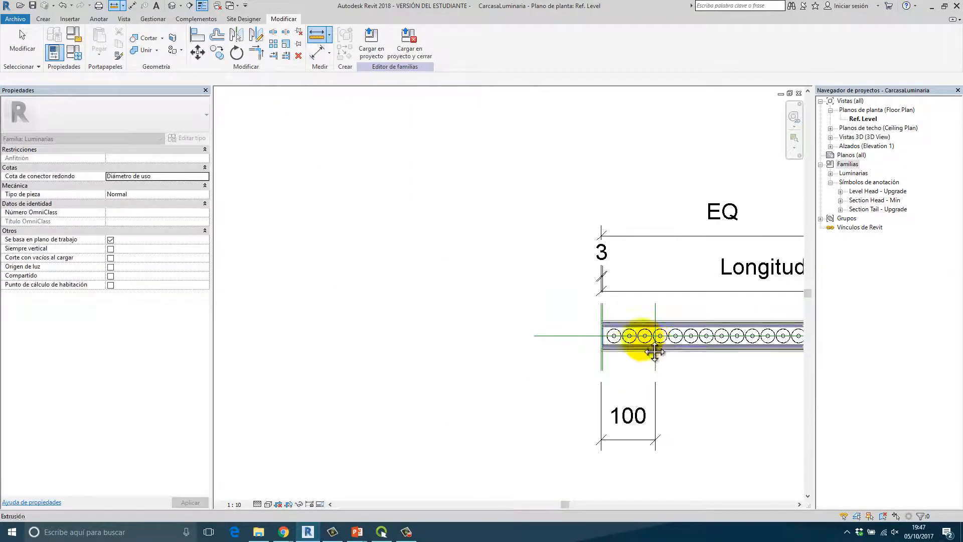
- Open the default 3D view and examine the row of LEDs inside the luminaire housing from another angle
left_click(173, 6)
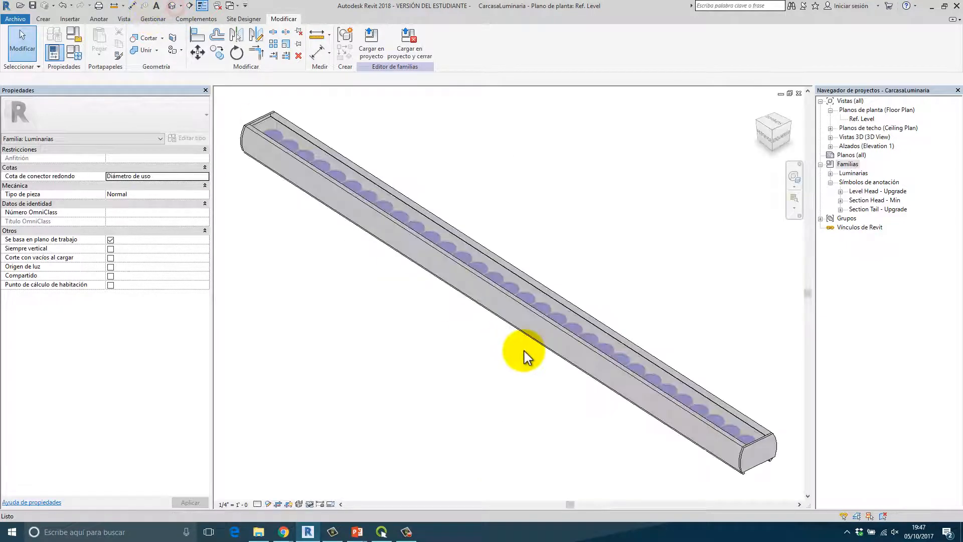
scroll(516, 355, "down", 5)
scroll(516, 423, "up", 5)
middle_click_drag(541, 302, 758, 468, "shift")
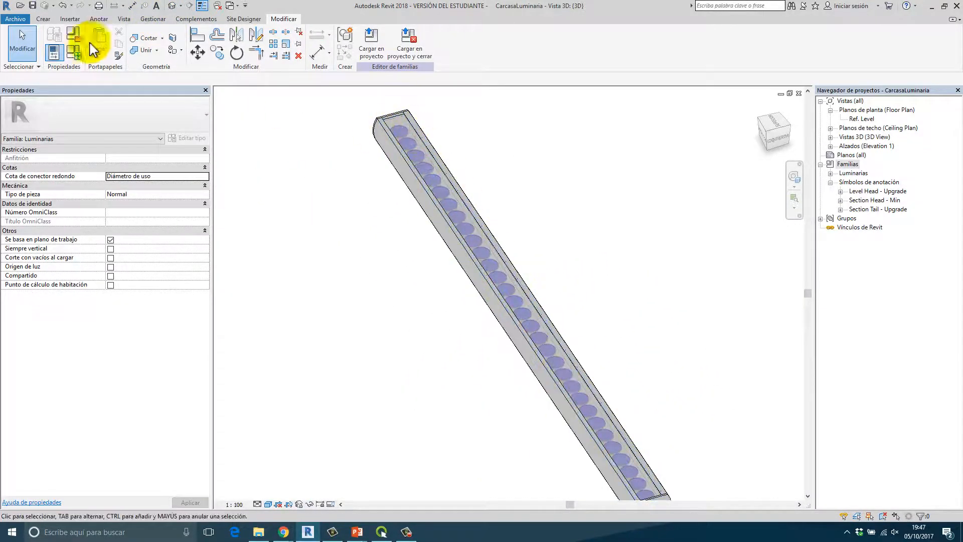
- Set the Elevación por defecto parameter of the Carcasa_Luminaria family type to 1500 mm
left_click(79, 55)
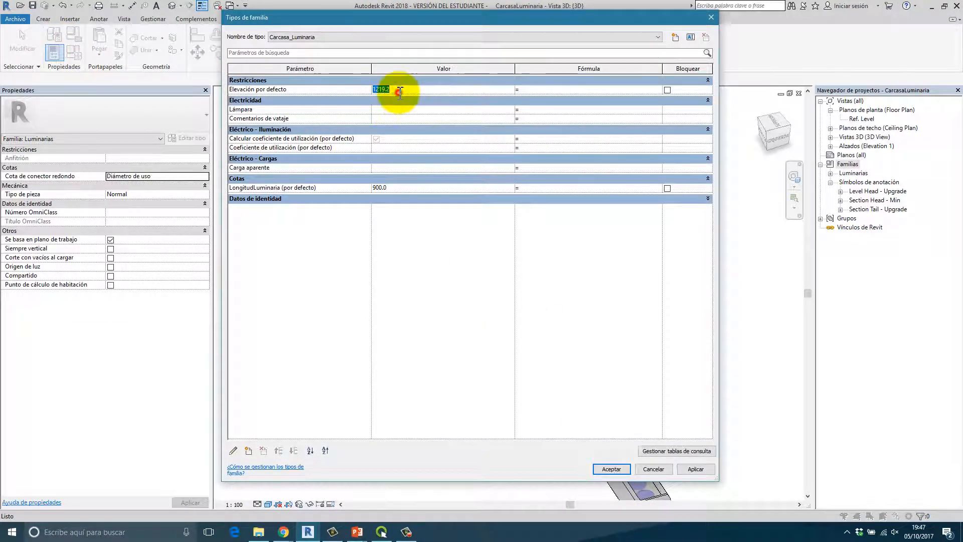
left_click(399, 93)
type("1500")
key("Tab")
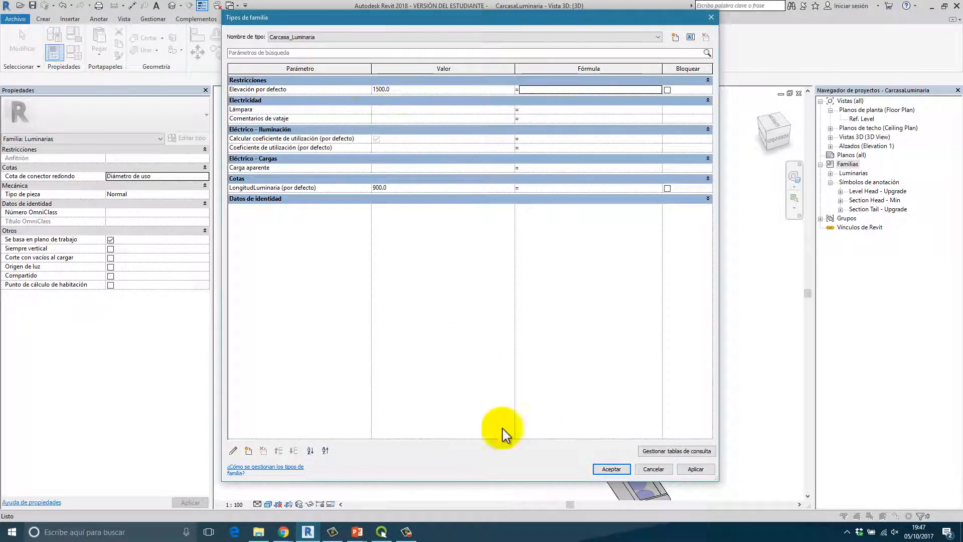
left_click(619, 469)
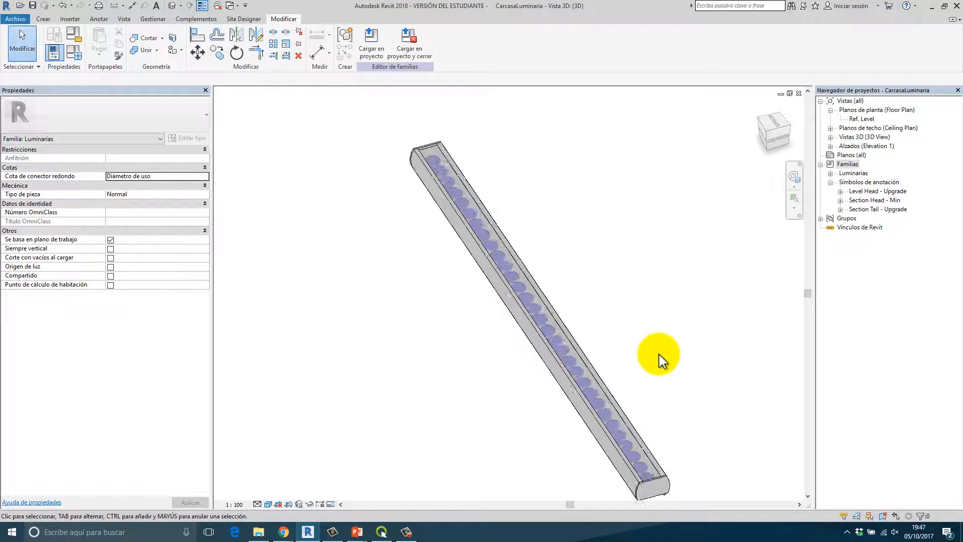
- Set the LongitudLuminaria parameter of the Carcasa_Luminaria family type to 1500 mm
left_click(63, 51)
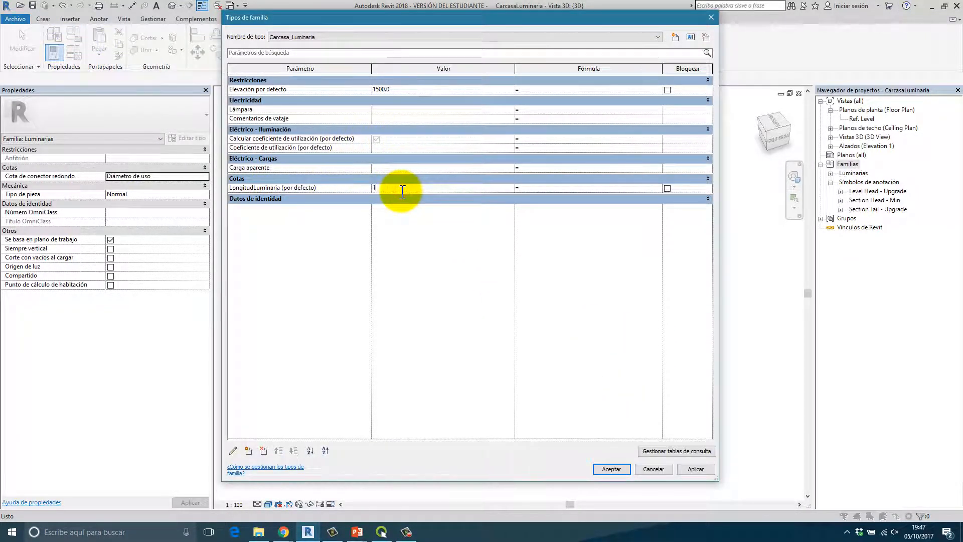
type("1500")
key("Tab")
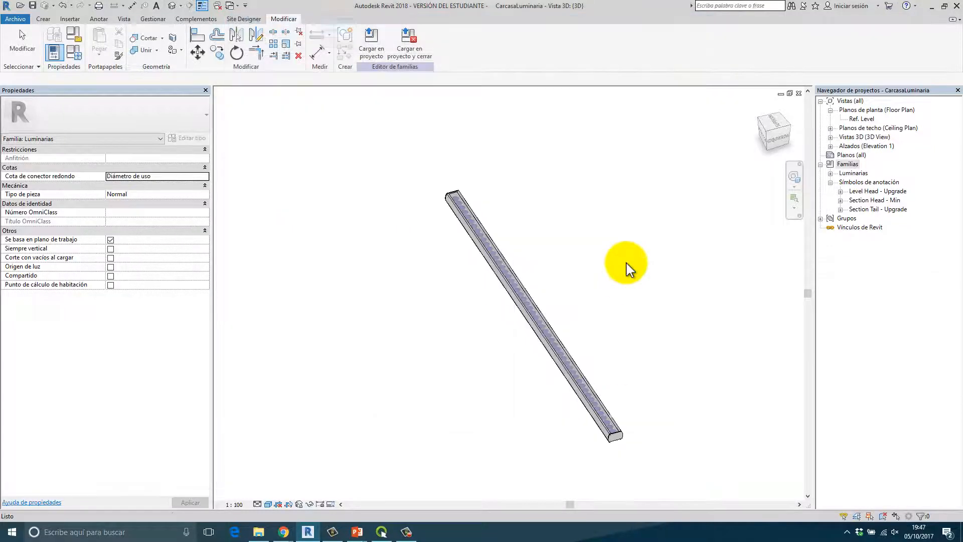
- Examine both ends of the lengthened luminaire and its LED row in the 3D view, and close that view
scroll(623, 331, "down", 2)
middle_click_drag(578, 333, 658, 384, "shift")
scroll(665, 378, "up", 5)
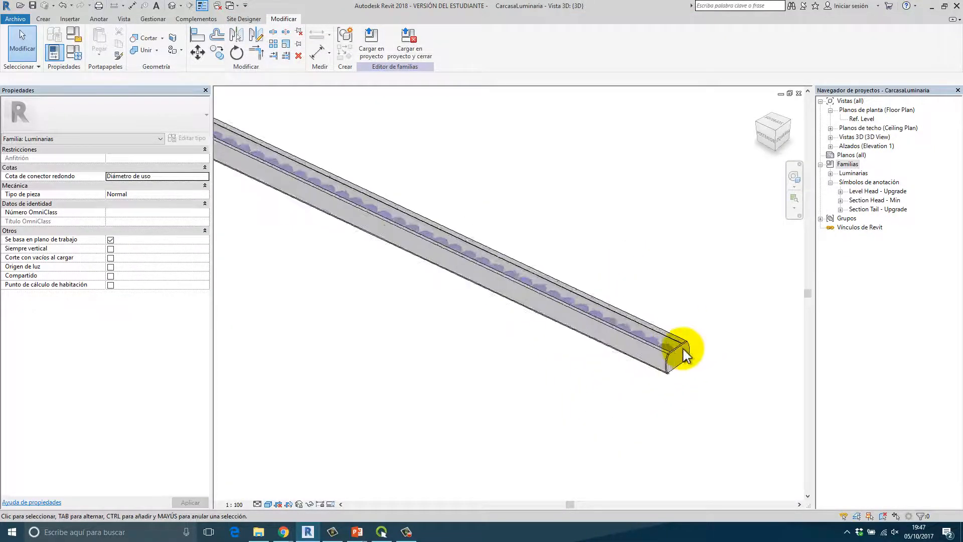
scroll(649, 333, "down", 3)
middle_click_drag(449, 274, 572, 387)
left_click(366, 272)
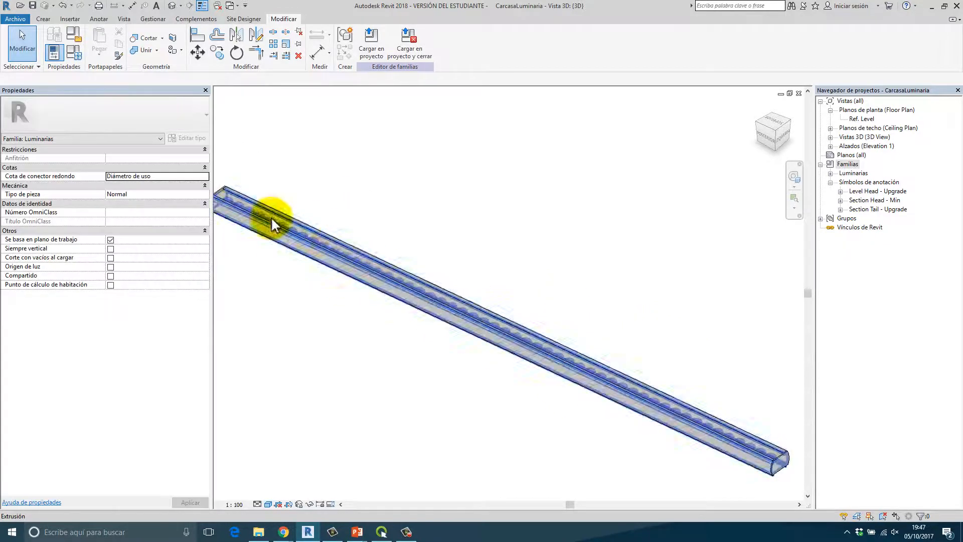
scroll(264, 216, "up", 2)
scroll(521, 327, "down", 2)
scroll(540, 365, "down", 2)
middle_click_drag(532, 363, 334, 271)
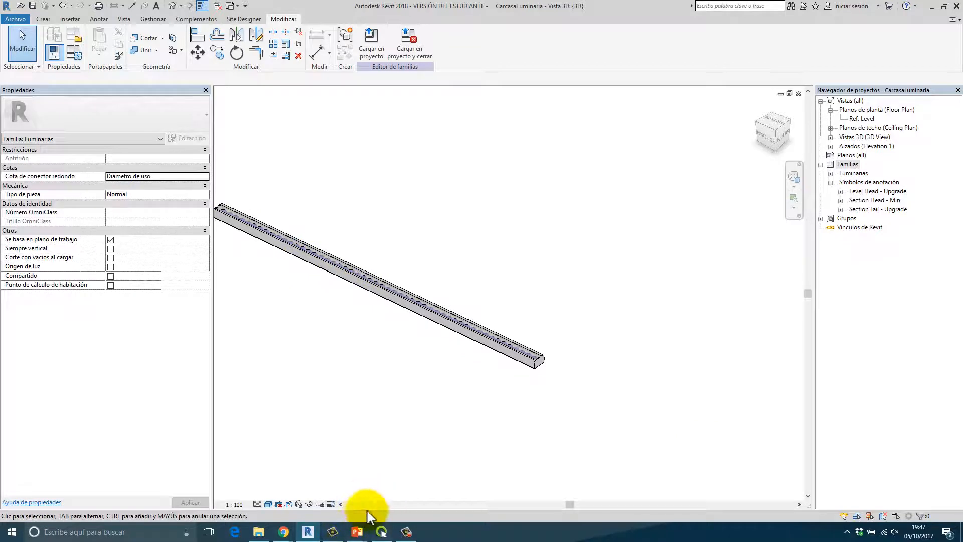
scroll(549, 359, "up", 2)
scroll(542, 387, "down", 4)
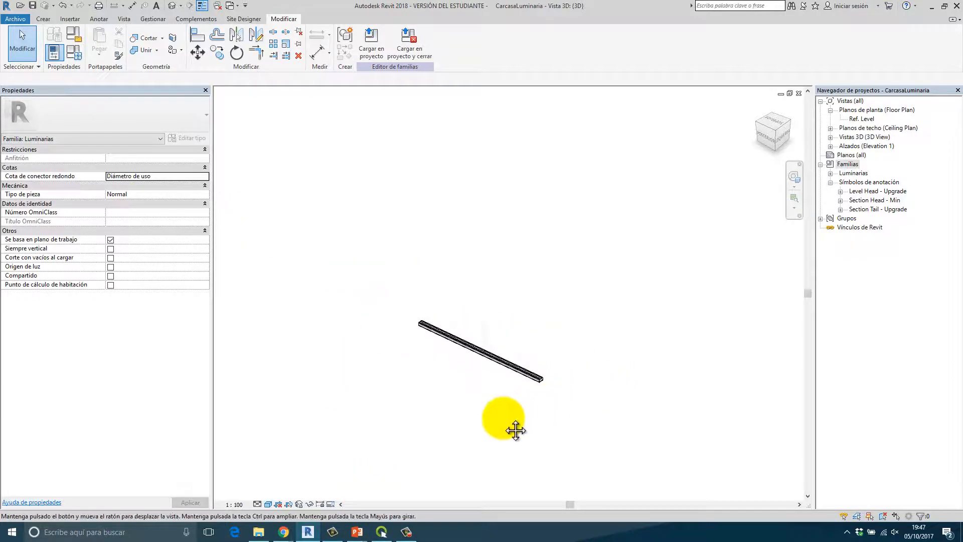
middle_click_drag(516, 430, 480, 443)
scroll(481, 442, "down", 1)
left_click(799, 93)
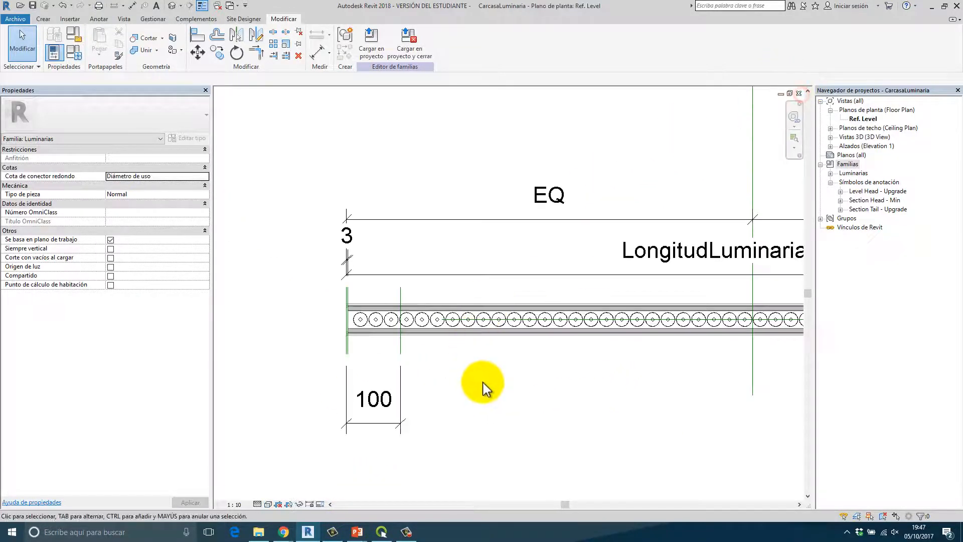
- Inspect the luminaire in the floor plan, including reference plane P06 near the left end and its 100 mm dimension
scroll(521, 335, "down", 3)
middle_click_drag(446, 364, 266, 407)
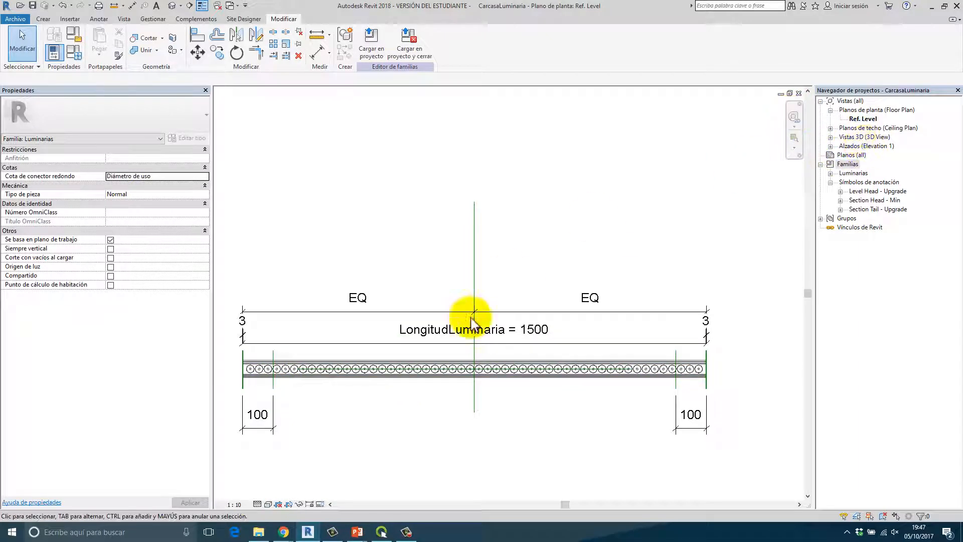
scroll(551, 321, "up", 3)
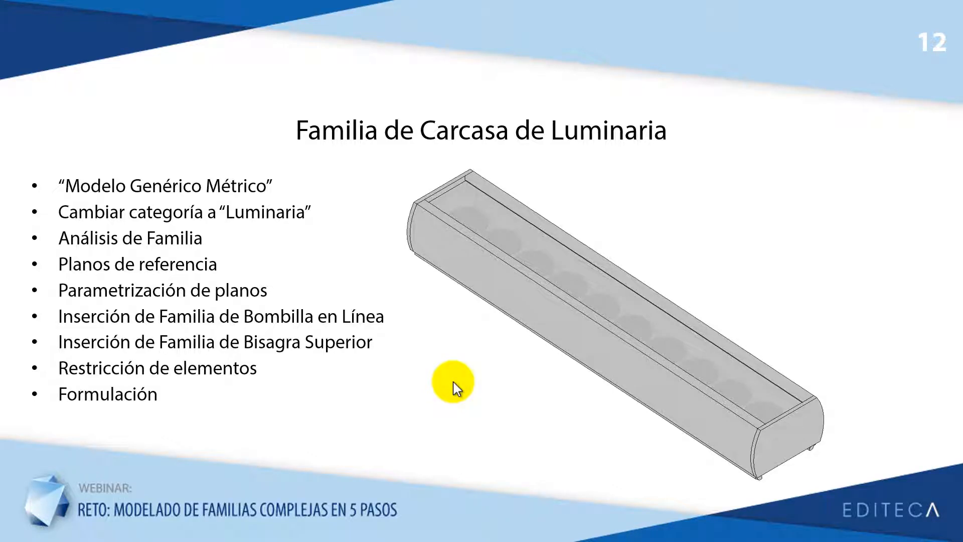
left_click(453, 383)
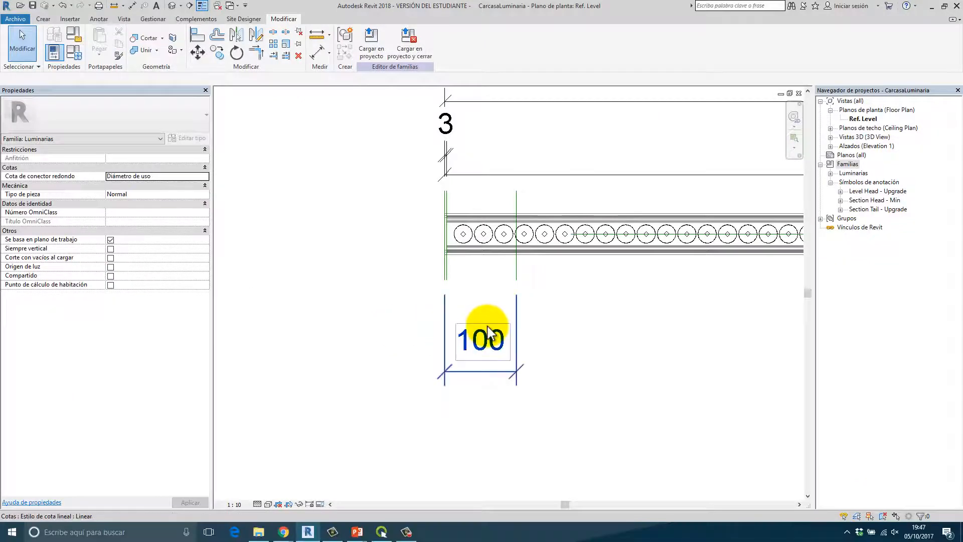
scroll(348, 333, "down", 2)
scroll(340, 288, "up", 2)
left_click(340, 284)
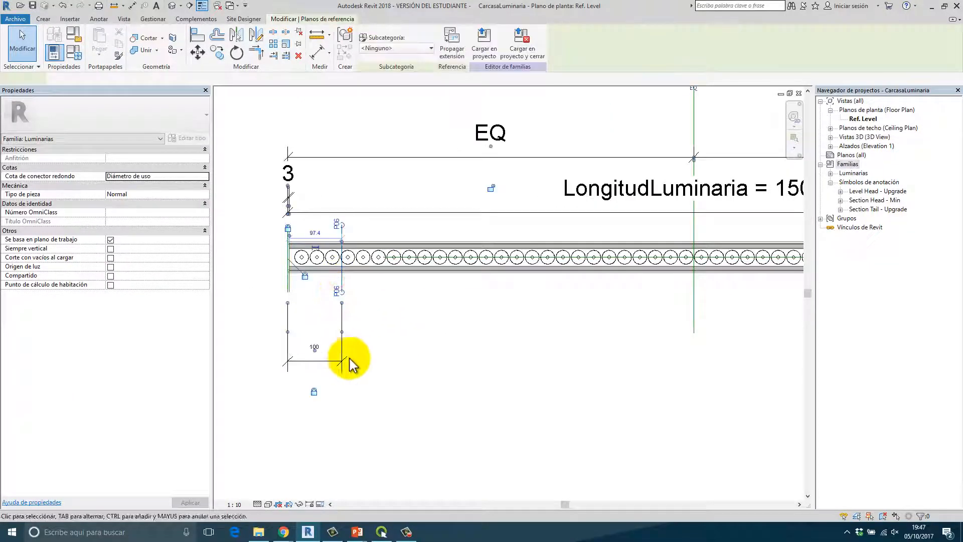
left_click(344, 228)
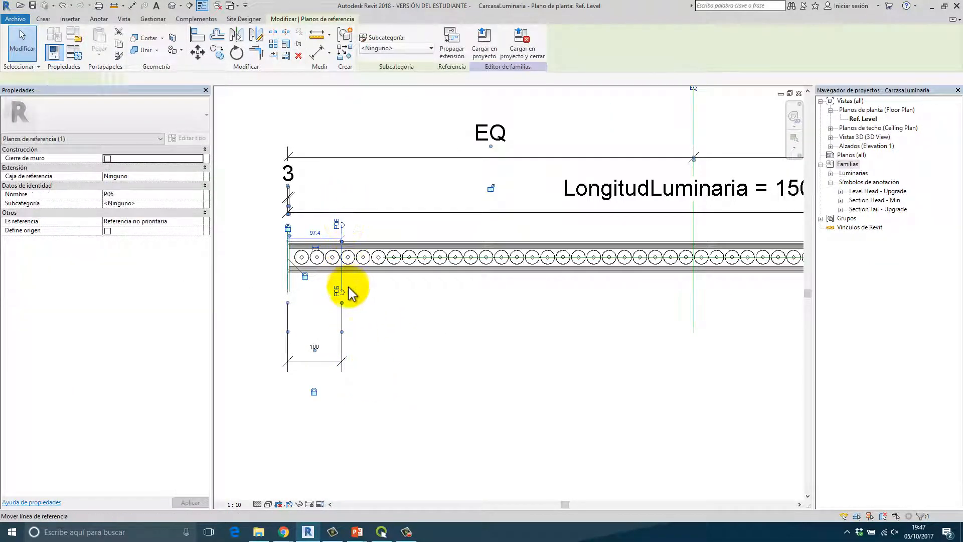
left_click(309, 357)
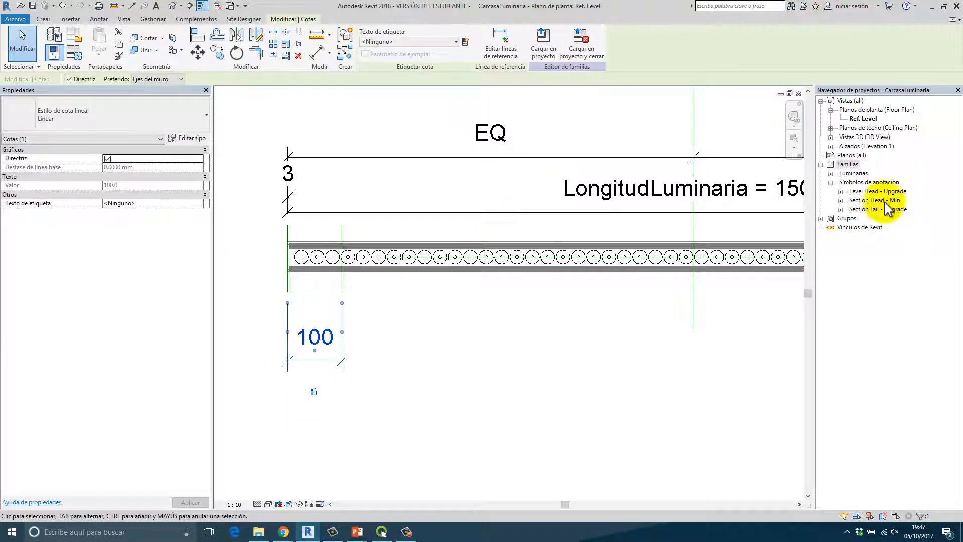
- Open the Ref. Level reflected ceiling plan and check the luminaire in the Front elevation, closing that elevation again
double_click(860, 128)
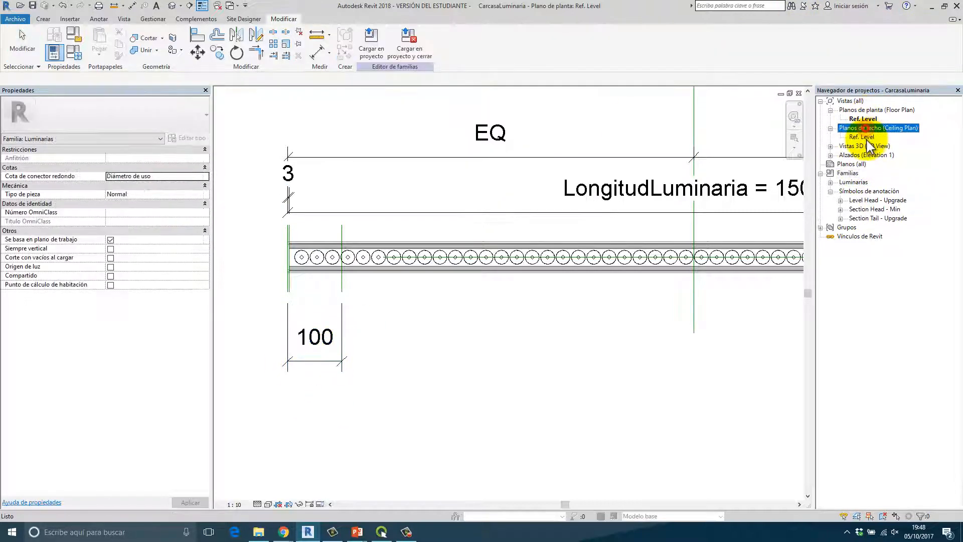
double_click(863, 136)
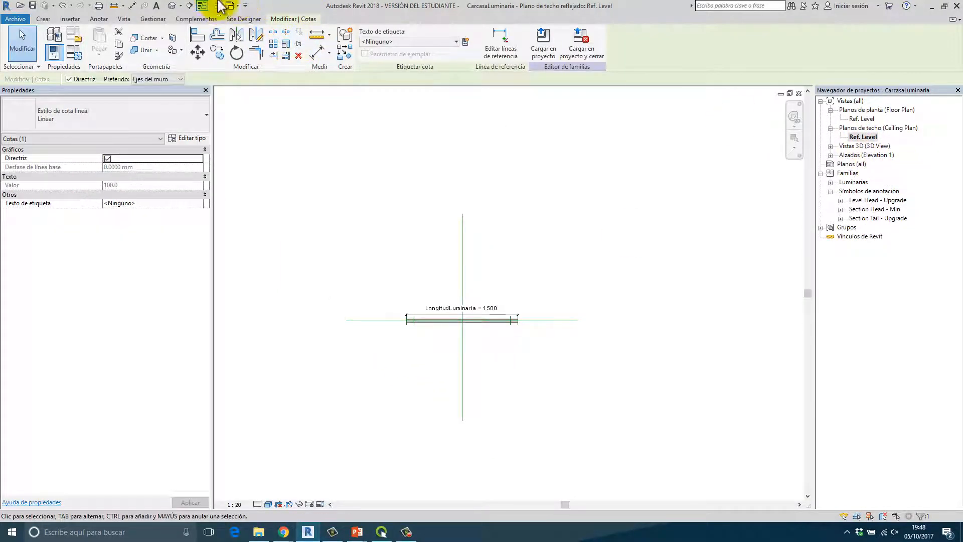
double_click(851, 156)
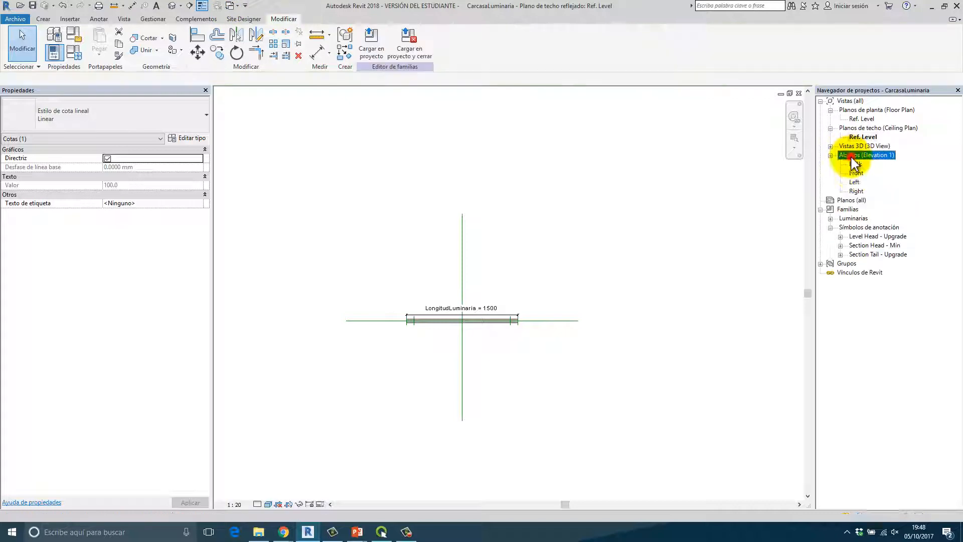
double_click(857, 173)
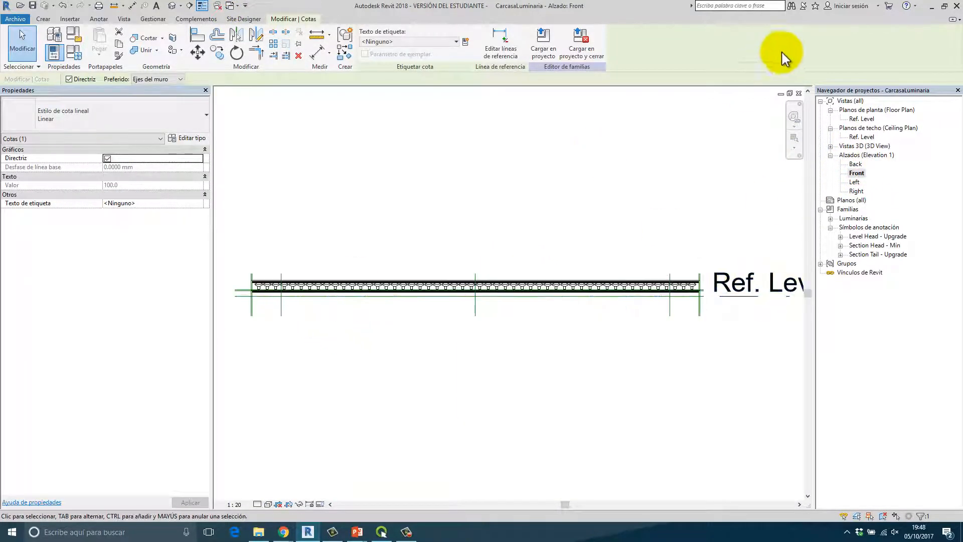
left_click(798, 93)
- Open the Left elevation and tile it side by side with the reflected ceiling plan
left_click(854, 182)
double_click(854, 182)
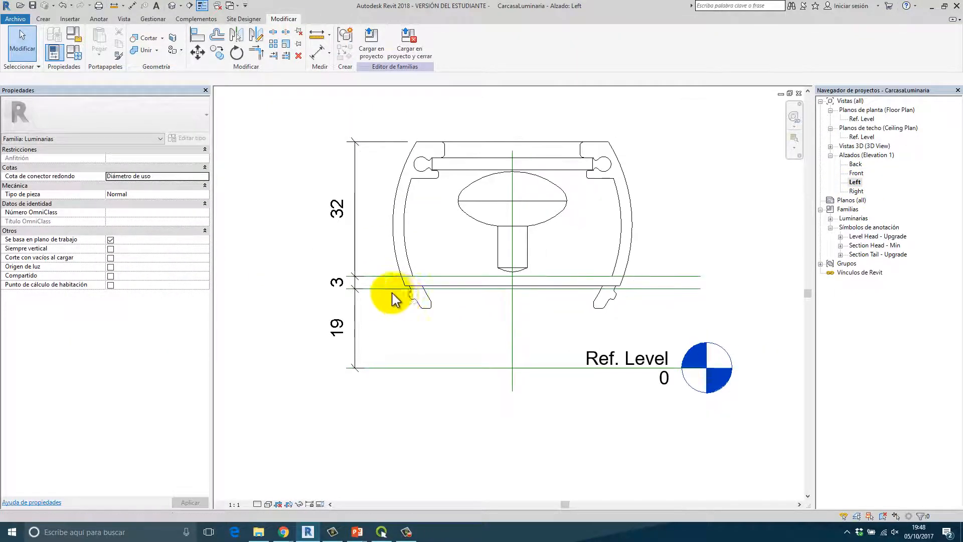
scroll(389, 294, "up", 3)
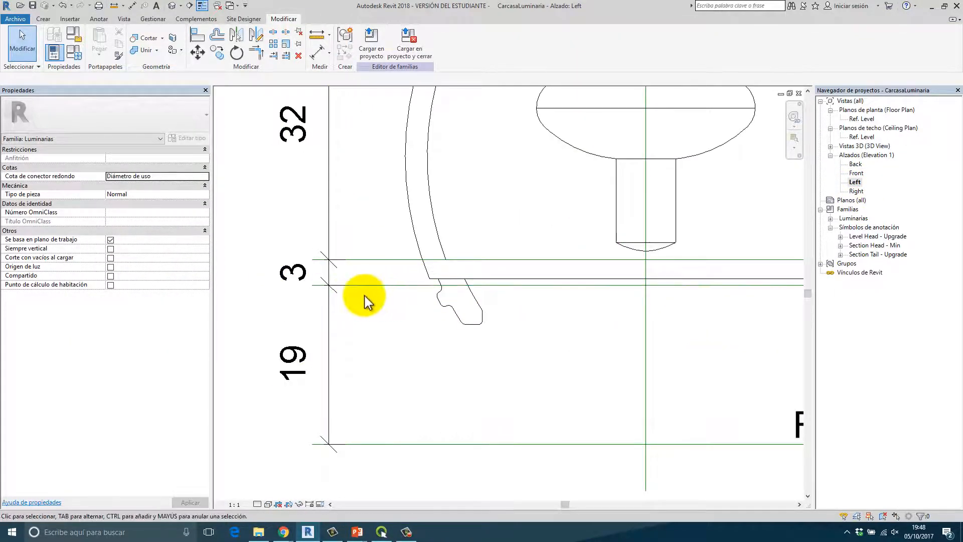
key("w")
key("t")
scroll(376, 269, "down", 3)
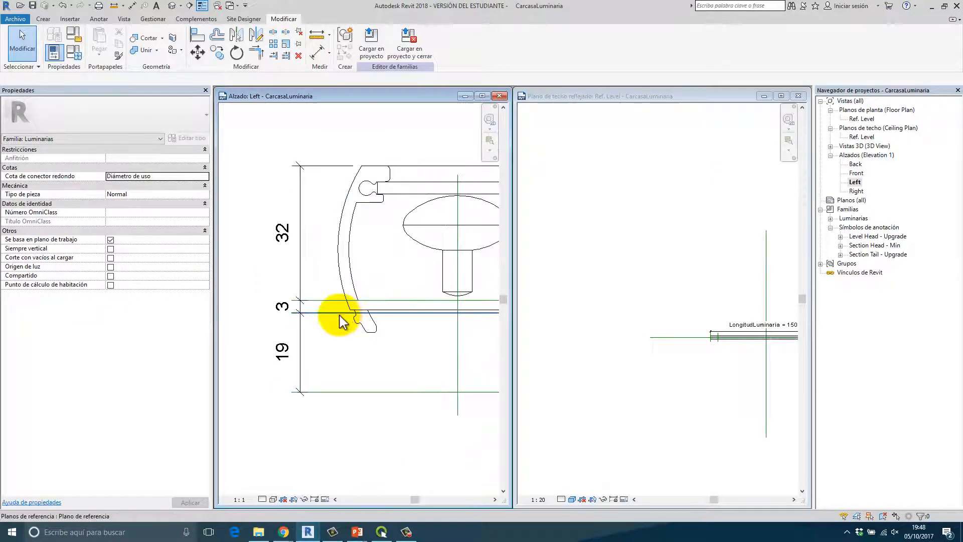
- Set the reference plane 19 mm above Ref. Level as the work plane, using the Ref. Level reflected ceiling plan as its view
left_click(370, 313)
left_click(559, 265)
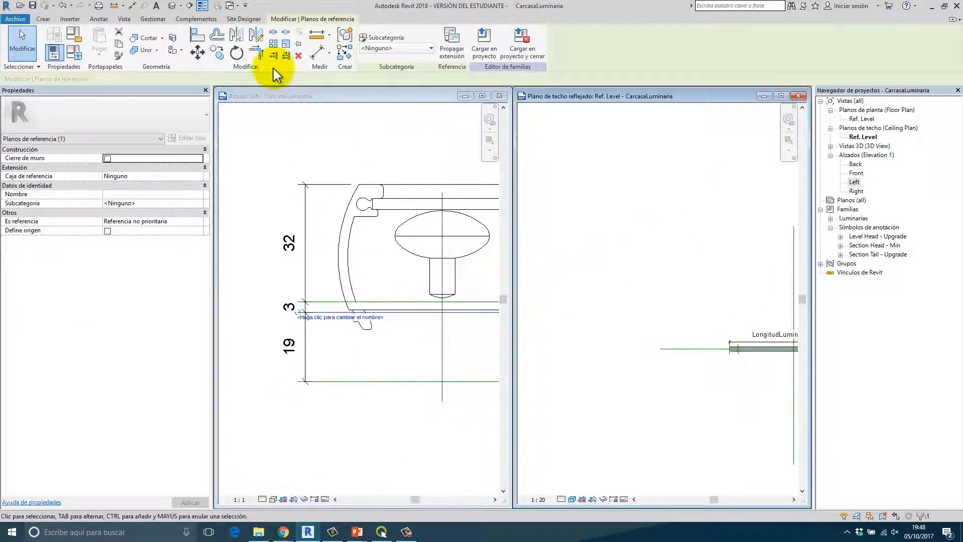
left_click(43, 19)
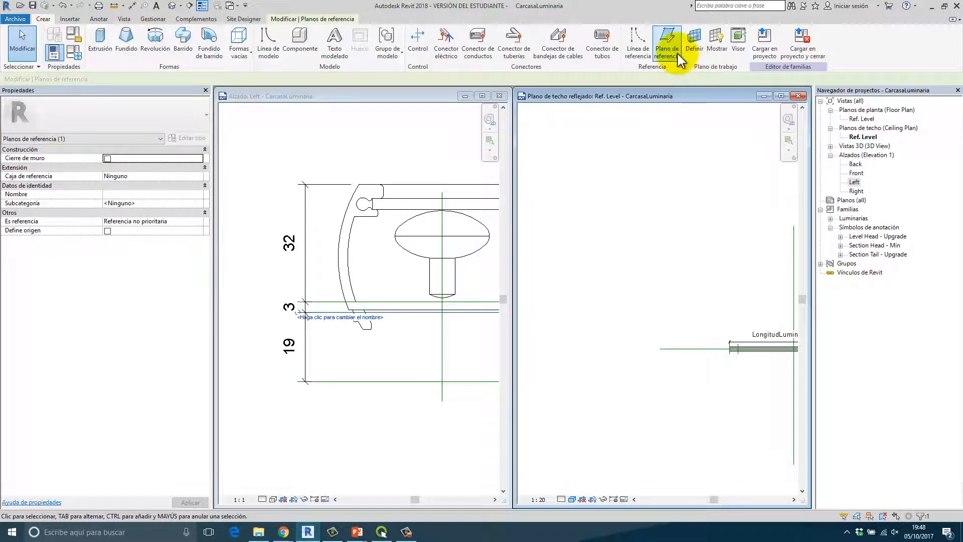
left_click(694, 40)
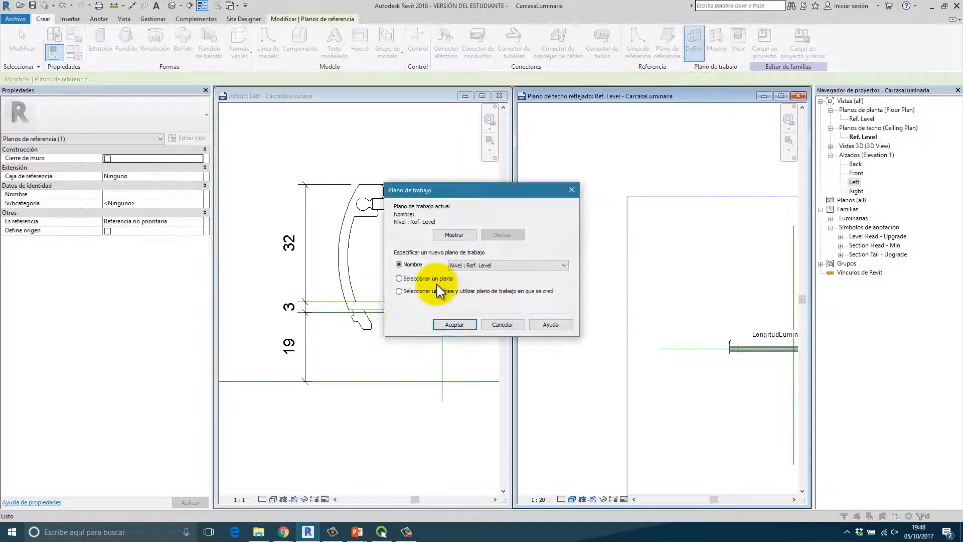
left_click(454, 324)
left_click(335, 312)
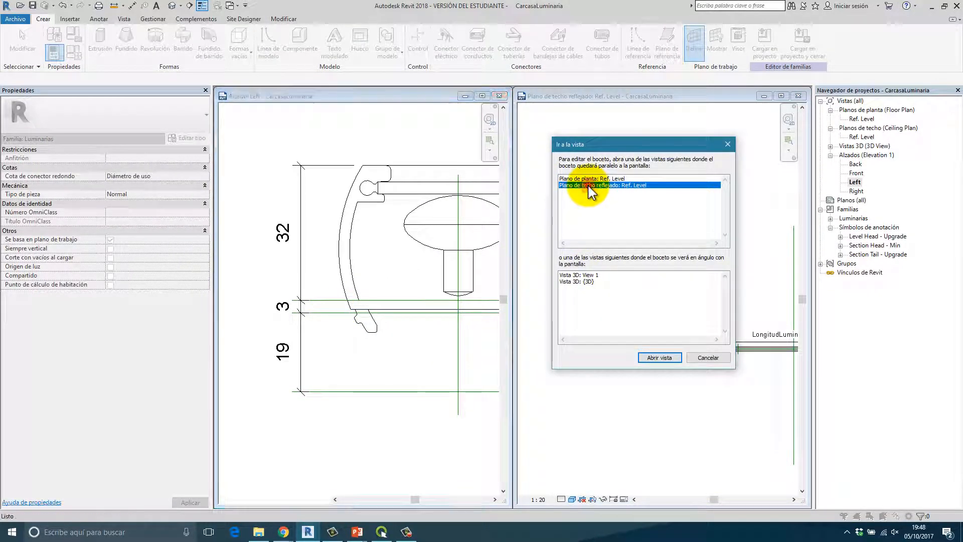
double_click(589, 185)
- Load the BisagraInferior and BisagraSuperior families from the Familias folder inside Webinar on the desktop
scroll(642, 286, "up", 4)
scroll(644, 293, "up", 5)
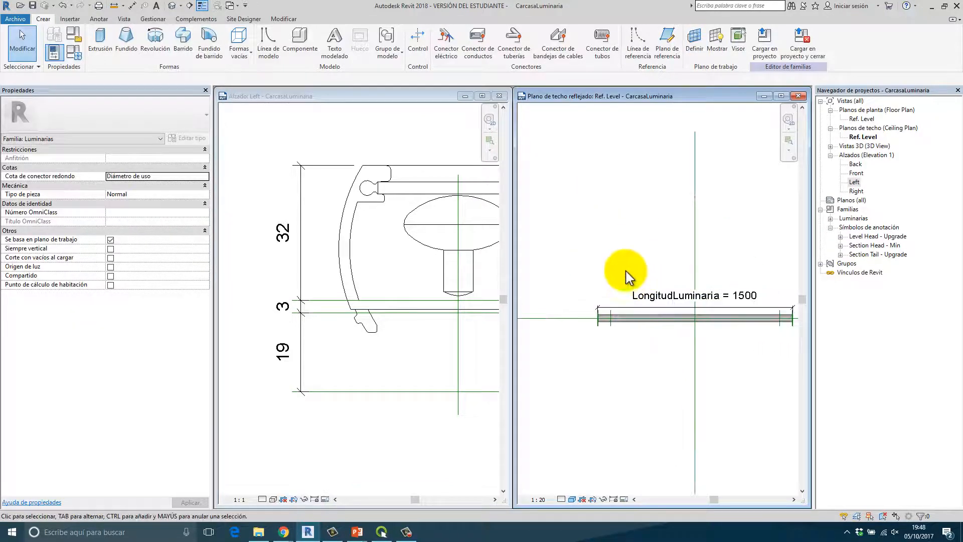
left_click(70, 19)
left_click(486, 43)
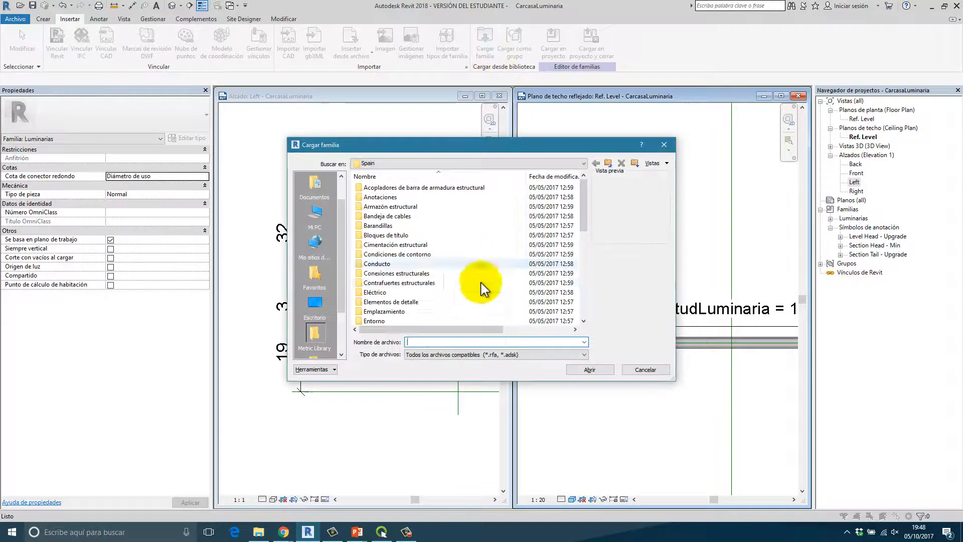
left_click(323, 303)
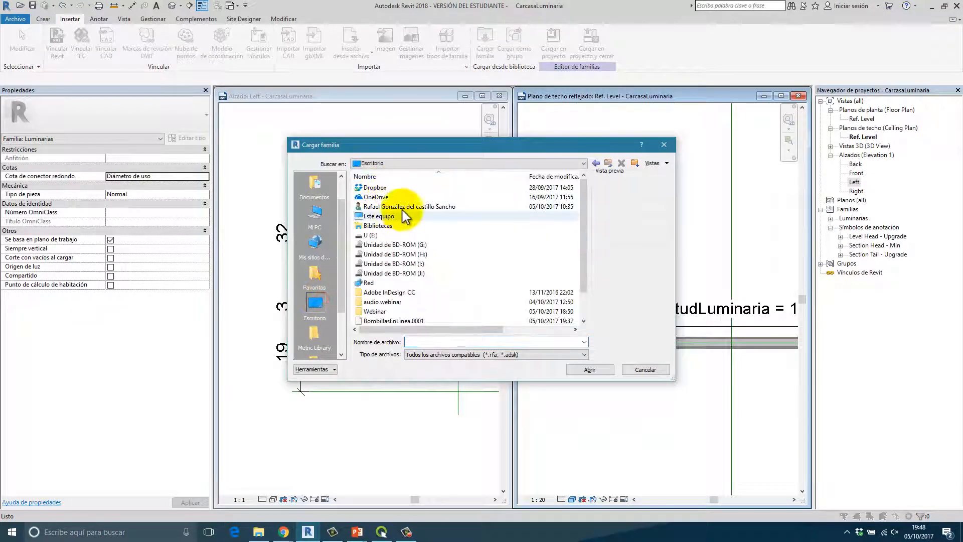
double_click(380, 311)
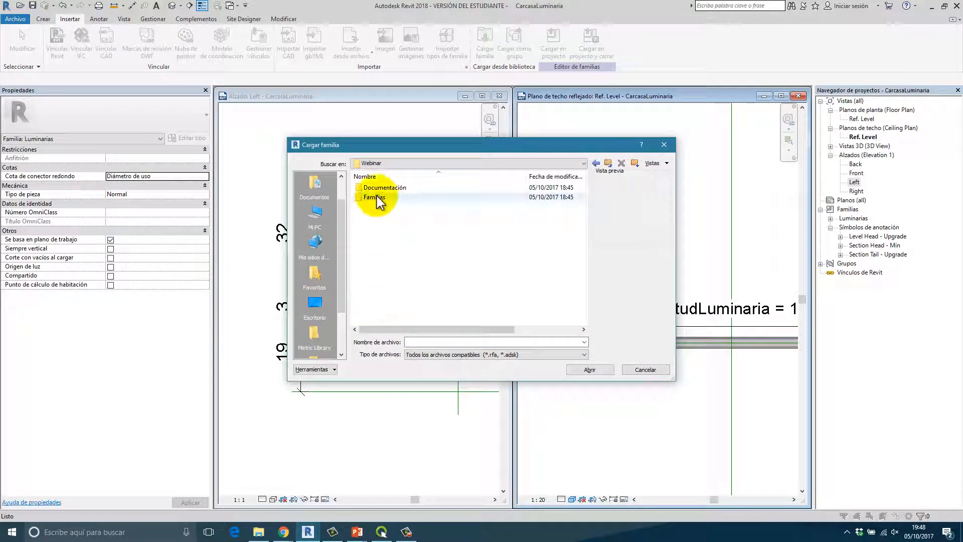
double_click(385, 197)
left_click(399, 197)
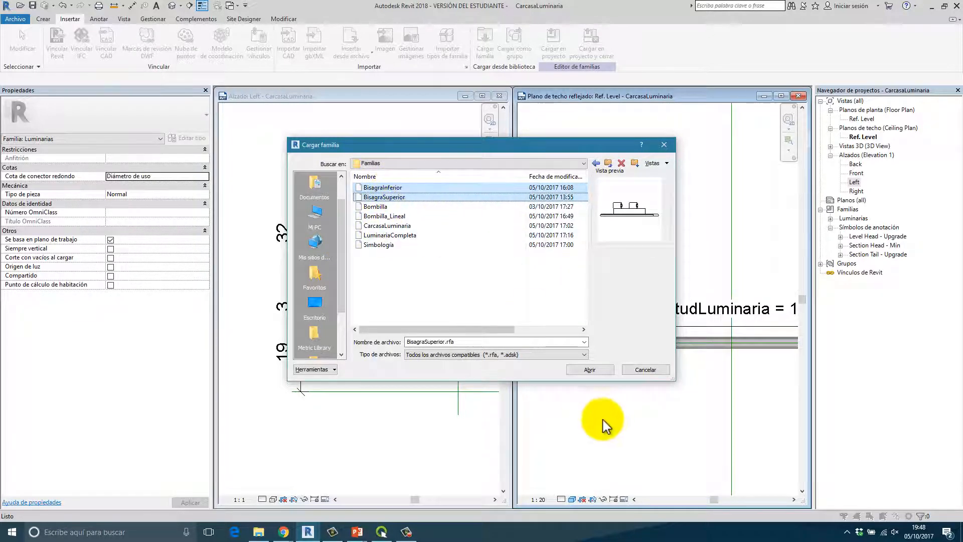
left_click(588, 370)
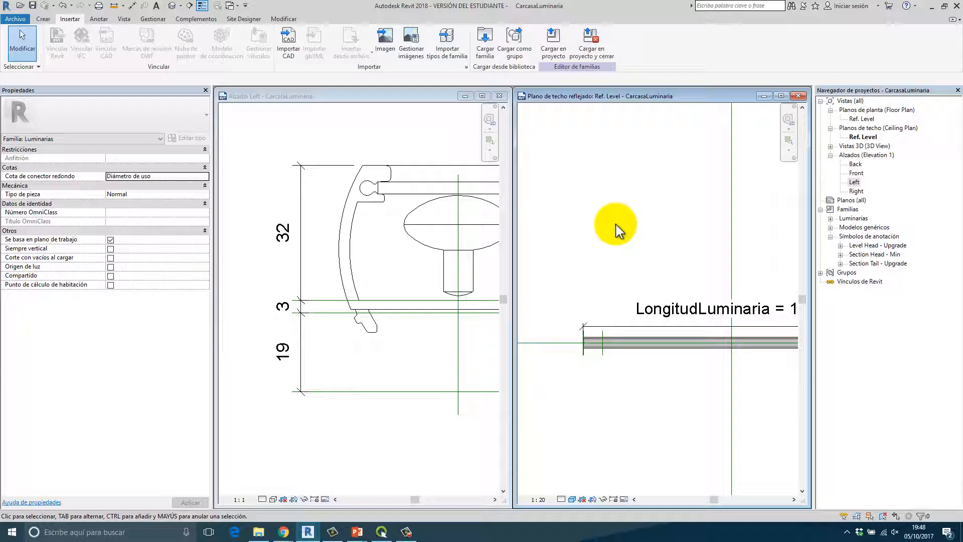
- Place a BisagraSuperior component on the active work plane, centred on the reference plane near the luminaire's left end
scroll(671, 259, "down", 2)
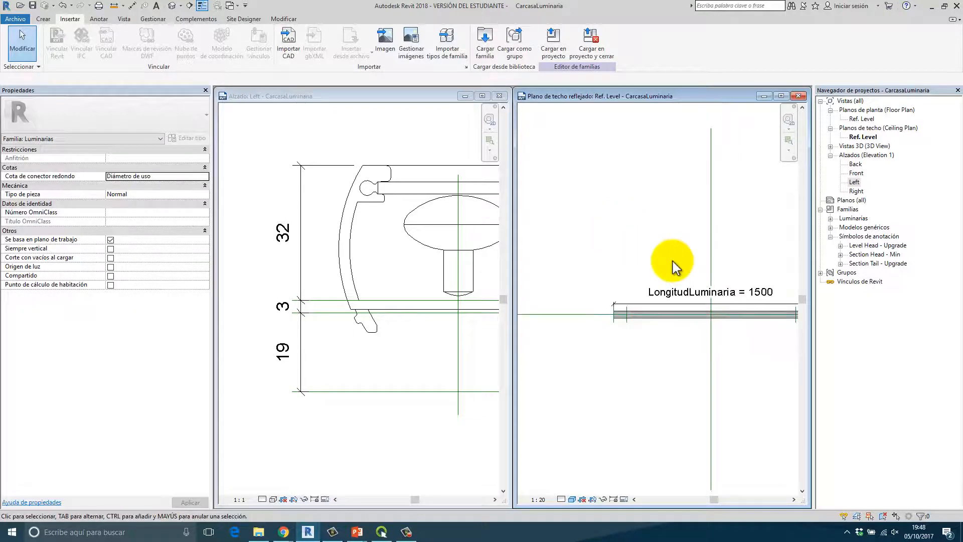
left_click(44, 20)
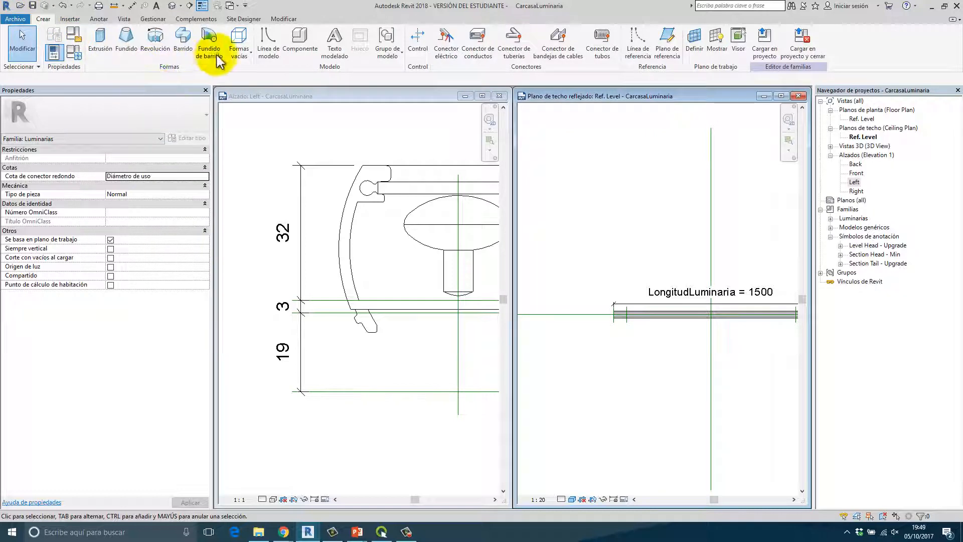
left_click(307, 51)
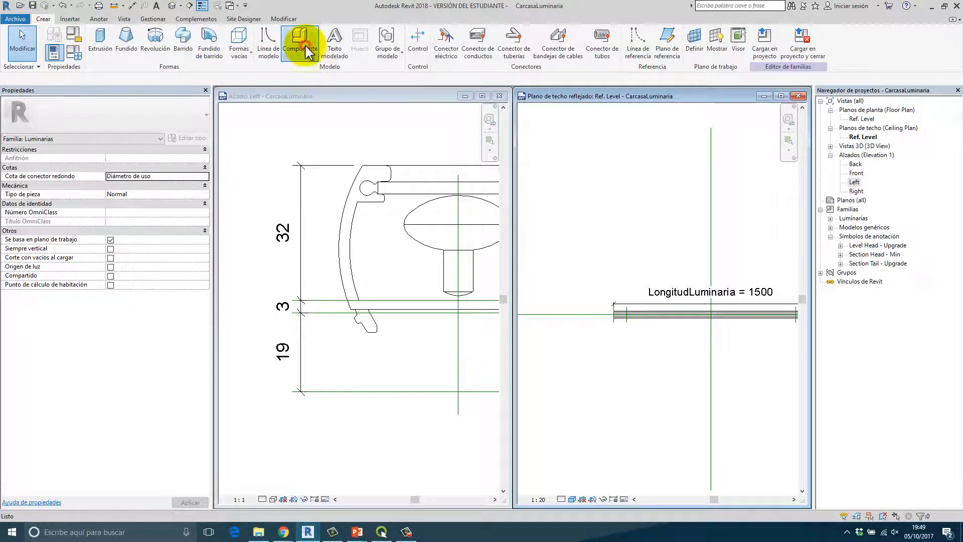
scroll(625, 281, "down", 1)
middle_click_drag(619, 275, 586, 263)
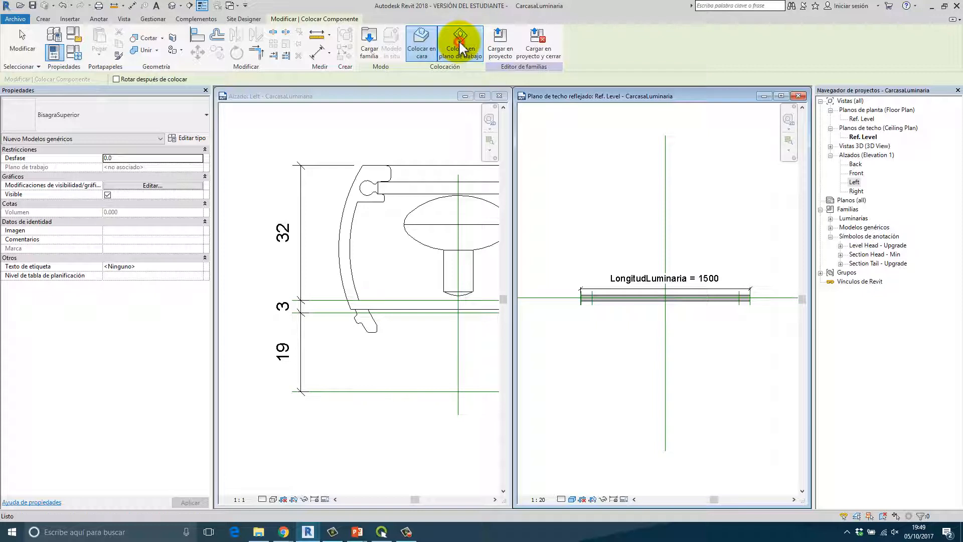
left_click(460, 49)
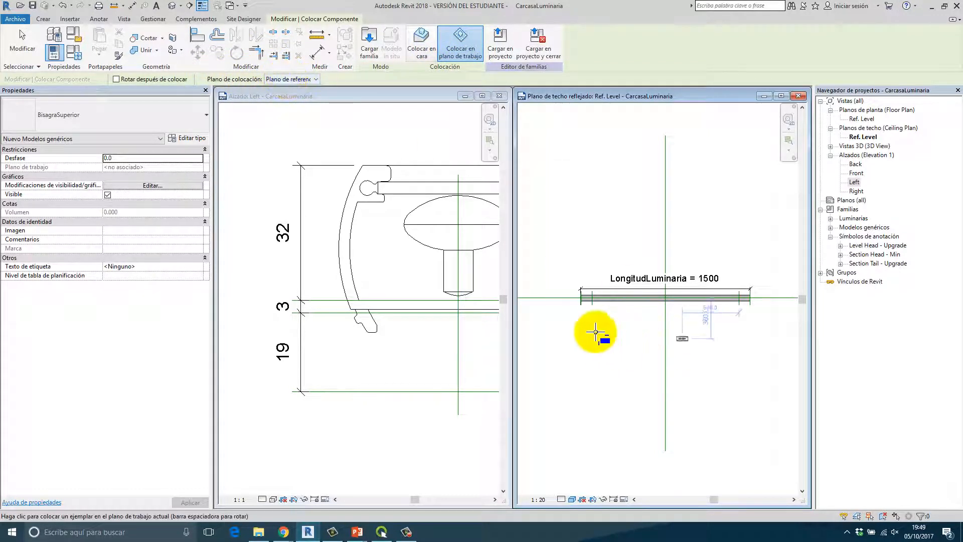
scroll(608, 279, "up", 6)
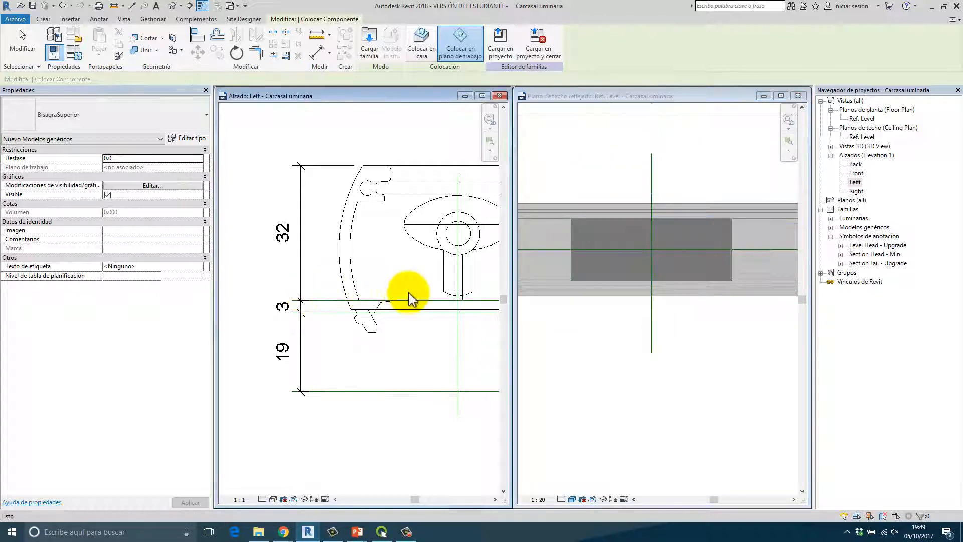
- Place a second BisagraSuperior on the reference plane near the luminaire's right end and finish placing components
scroll(351, 291, "down", 3)
scroll(652, 285, "down", 5)
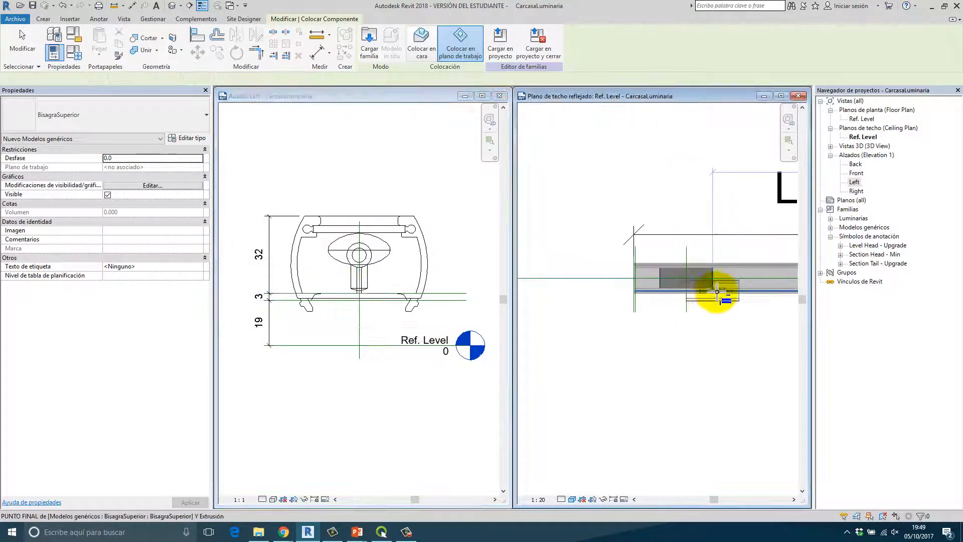
scroll(627, 301, "up", 8)
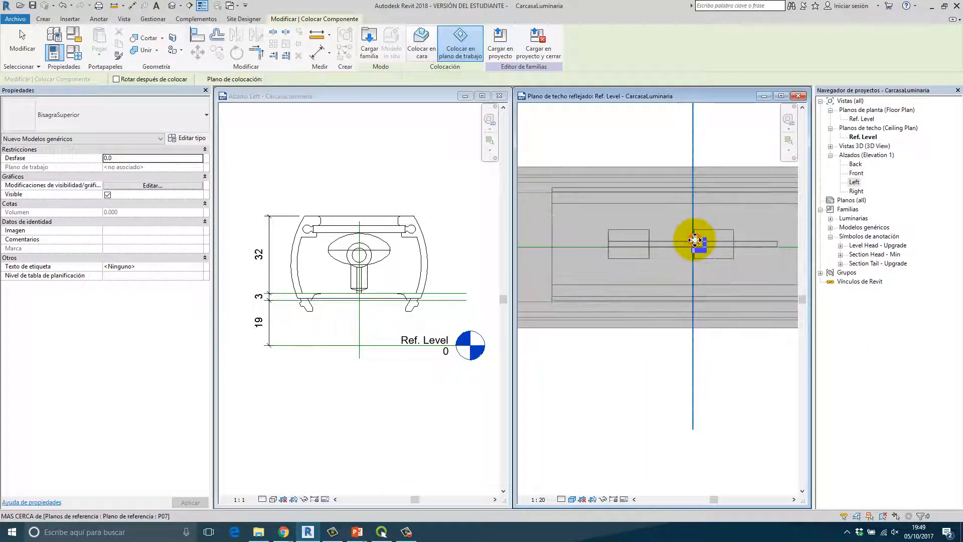
left_click(695, 240)
key("Escape")
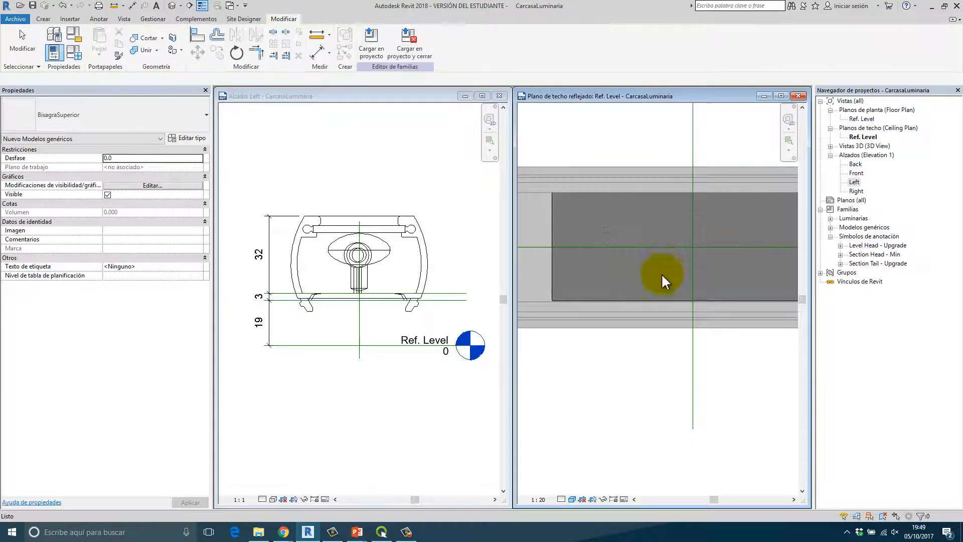
- Move the right-end upper hinge downward in the reflected ceiling plan, off the luminaire's centreline
scroll(660, 284, "down", 1)
scroll(597, 291, "up", 2)
scroll(538, 276, "up", 1)
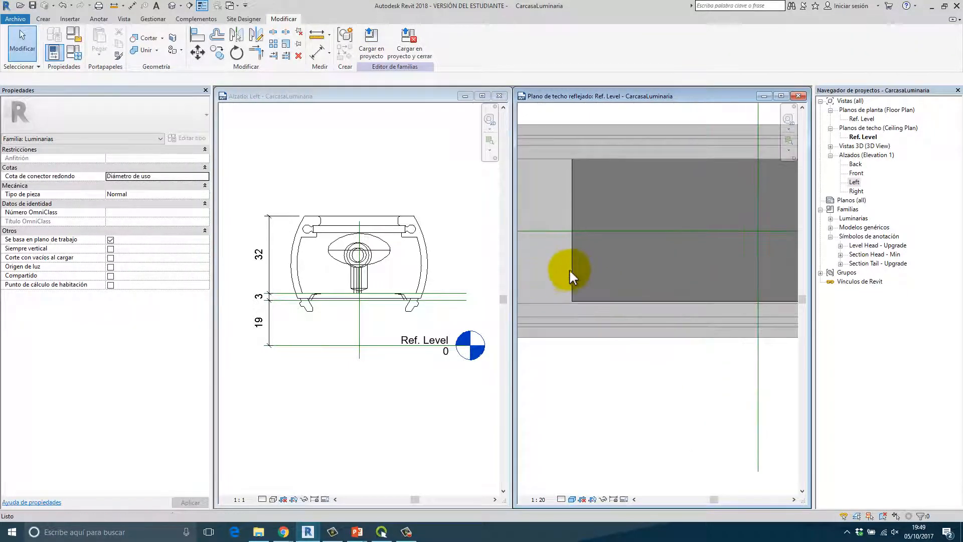
left_click(664, 221)
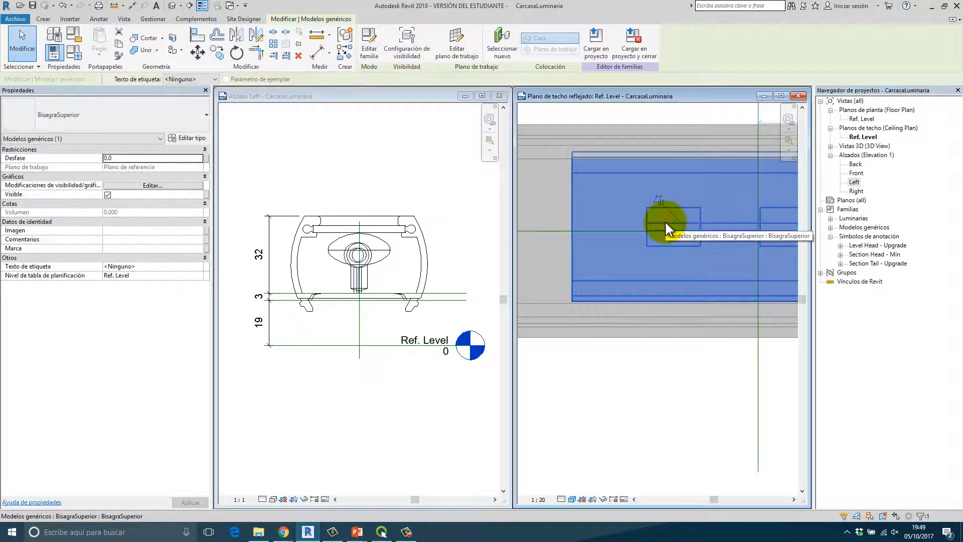
left_click_drag(663, 161, 665, 222)
key("Escape")
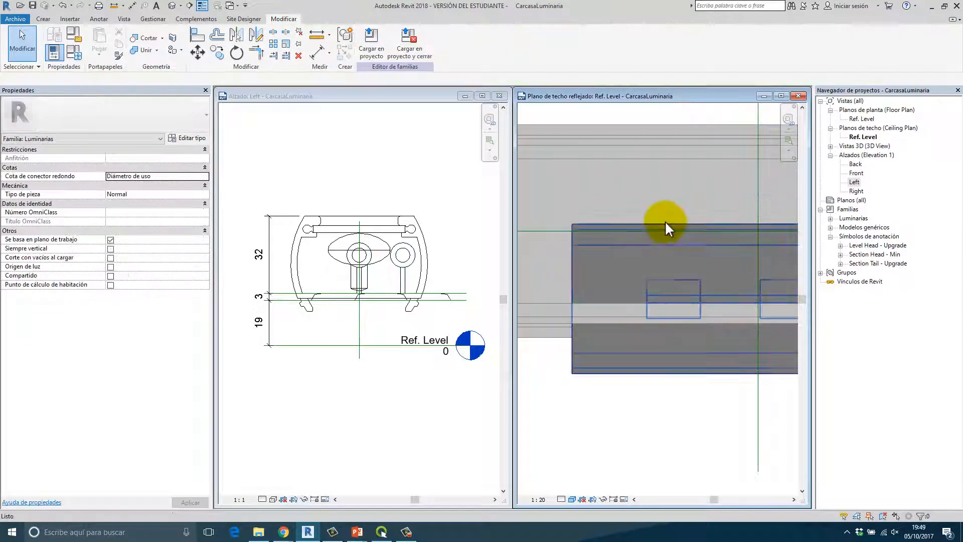
- Align the right-end hinge's central axis with the luminaire's horizontal centre reference plane and finish the Align command
scroll(651, 226, "down", 1)
key("a")
key("l")
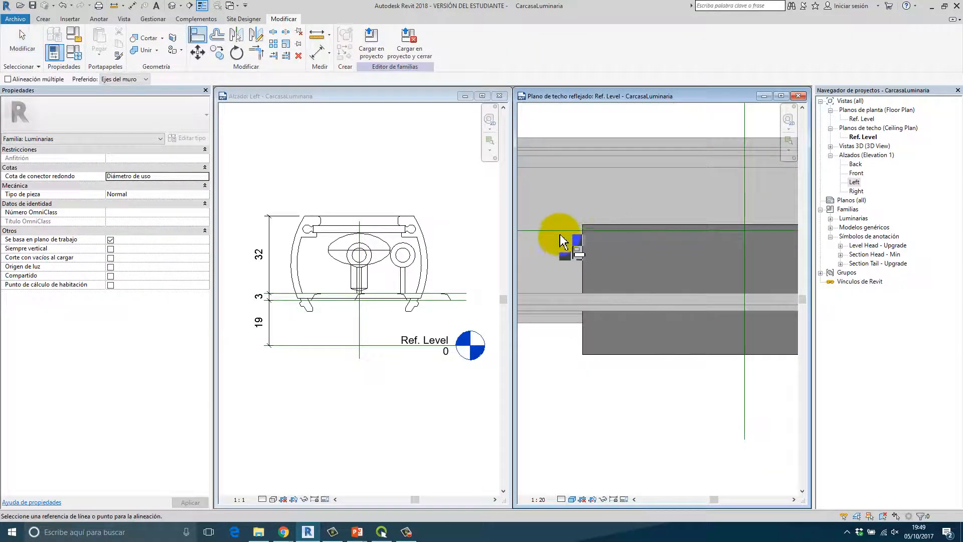
left_click(560, 231)
left_click(638, 288)
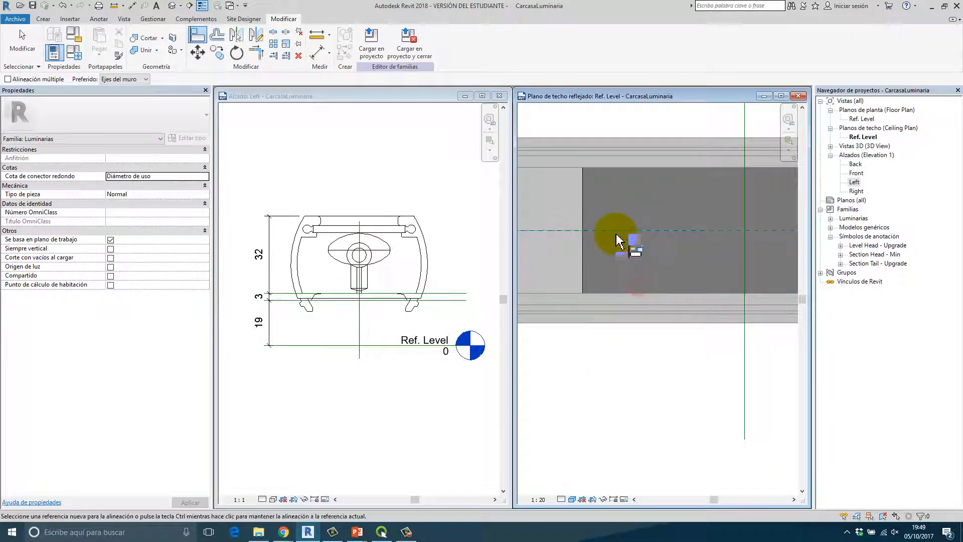
scroll(625, 244, "down", 3)
scroll(557, 291, "down", 5)
middle_click_drag(534, 299, 721, 293)
right_click(594, 305)
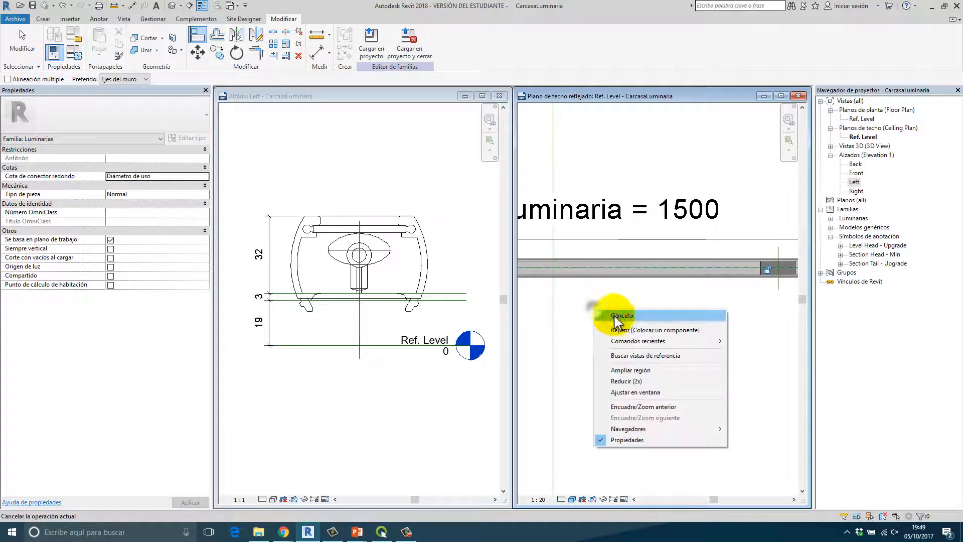
left_click(614, 316)
right_click(608, 311)
left_click(629, 321)
- Flip the left-end upper hinge about its work plane so that its ring hangs below the housing
scroll(544, 314, "down", 4)
middle_click_drag(568, 317, 724, 319)
scroll(726, 325, "up", 8)
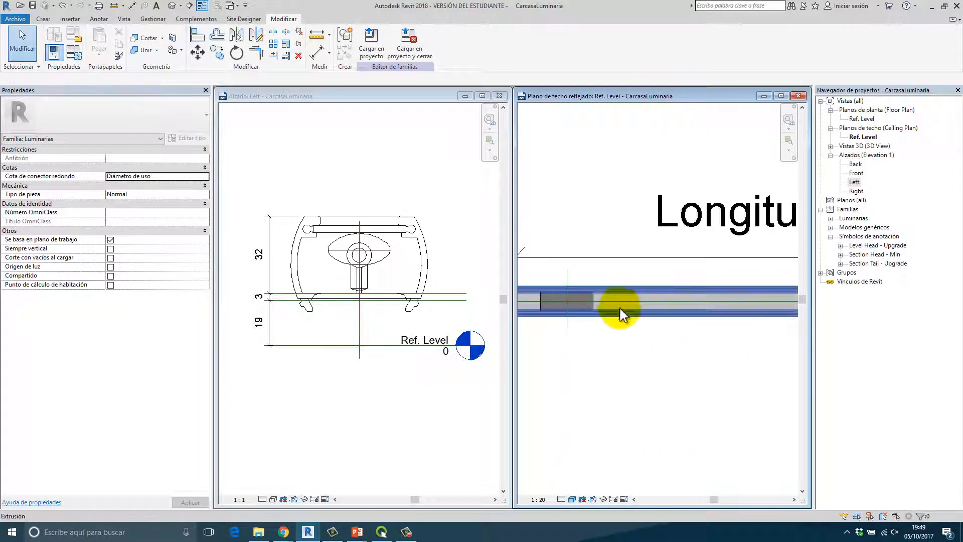
left_click(733, 299)
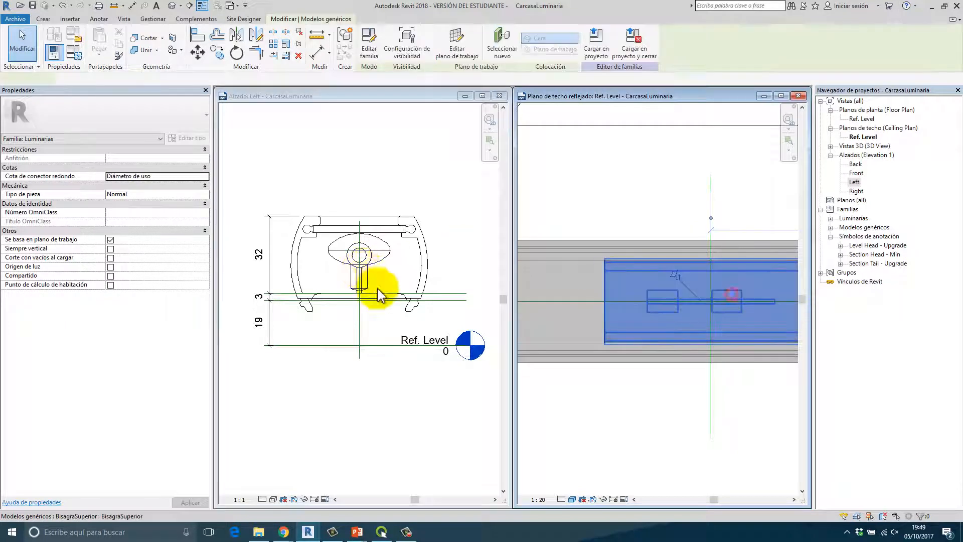
left_click(355, 258)
scroll(375, 247, "up", 3)
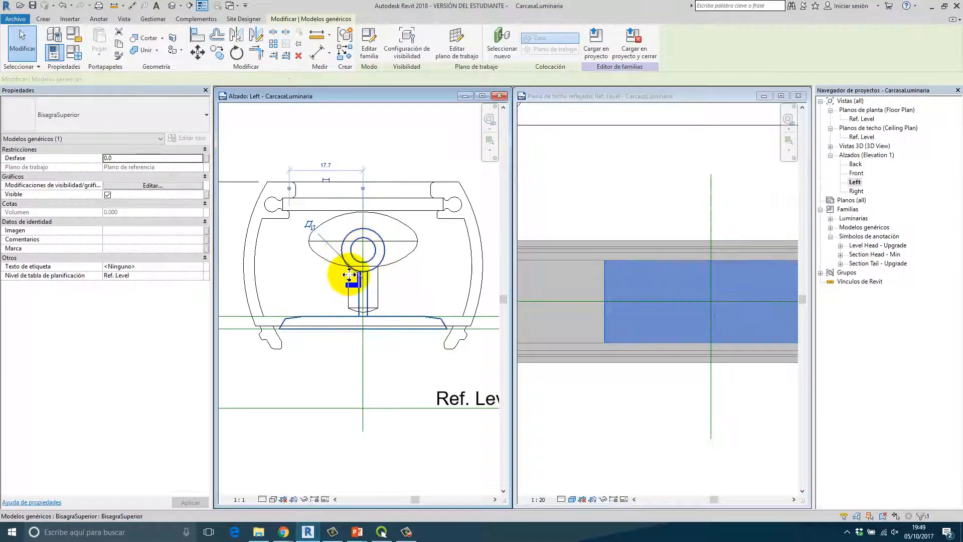
left_click(311, 226)
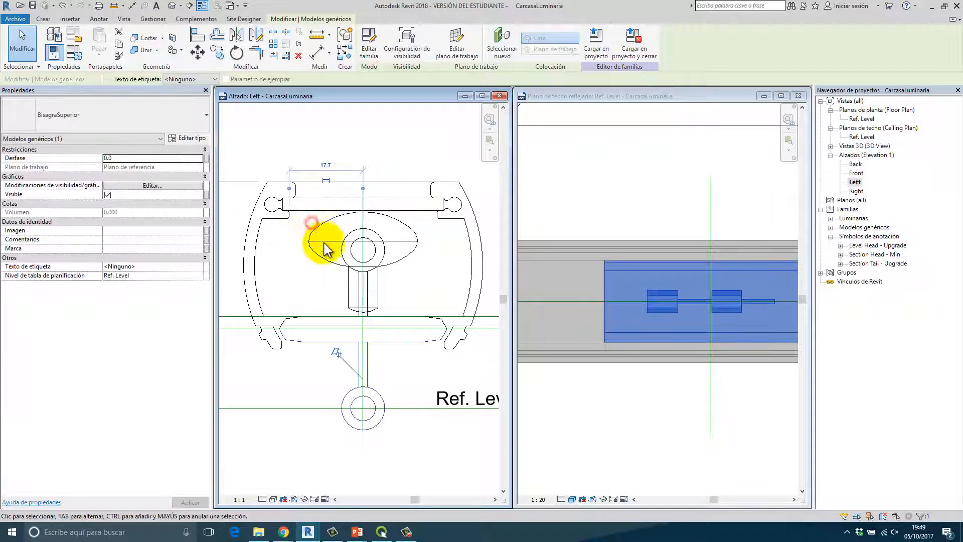
- Flip the right-end upper hinge about its work plane so that its ring hangs below the housing
left_click(720, 387)
scroll(683, 387, "down", 5)
middle_click_drag(683, 388, 502, 380)
scroll(737, 371, "up", 1)
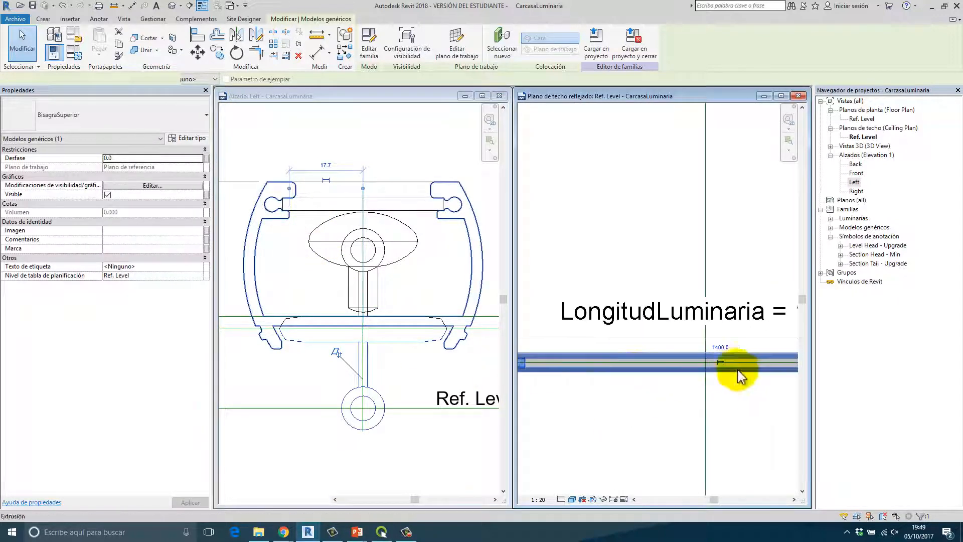
middle_click_drag(739, 371, 589, 375)
scroll(749, 370, "up", 5)
left_click(735, 366)
scroll(735, 365, "up", 1)
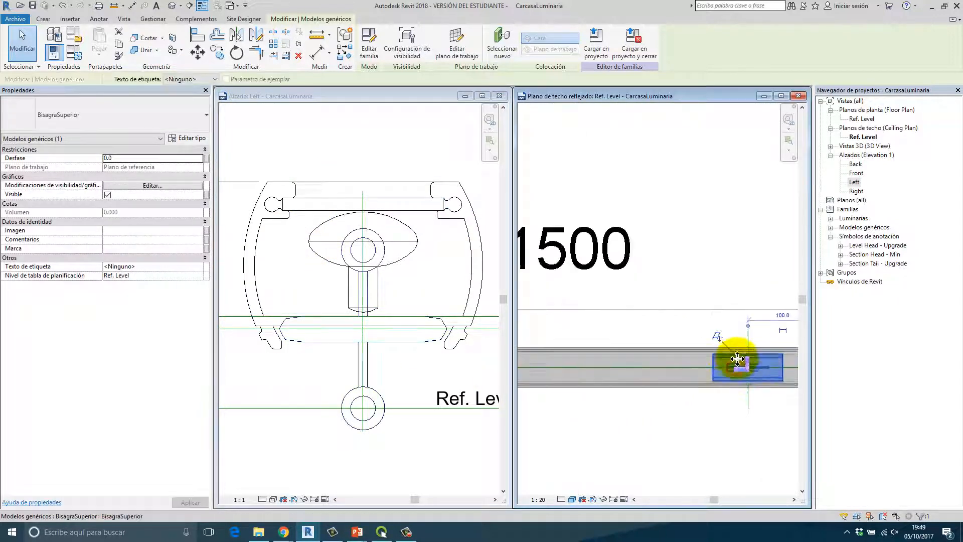
left_click(669, 416)
scroll(700, 403, "down", 3)
middle_click_drag(700, 402, 667, 384)
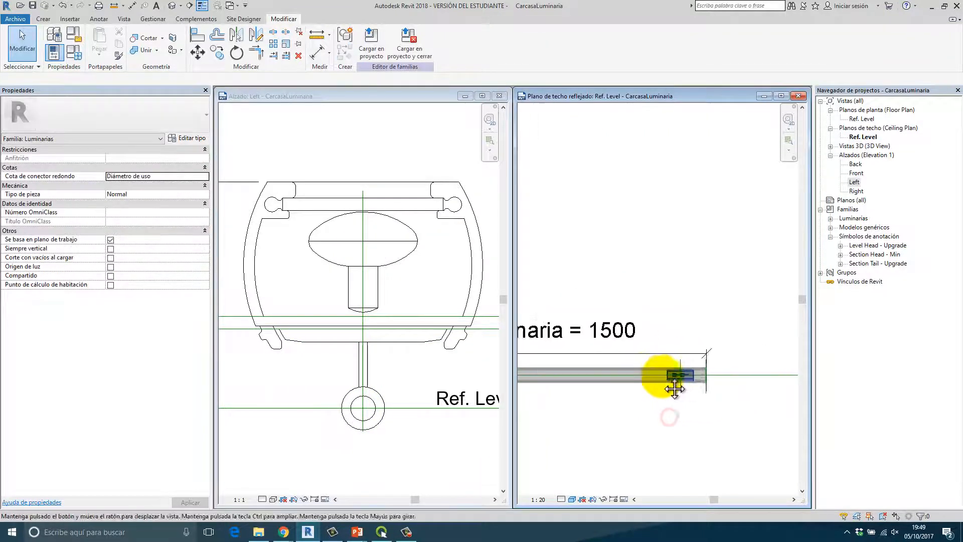
scroll(672, 374, "up", 5)
scroll(609, 383, "down", 3)
- Maximize the Left elevation and examine how the flipped upper hinge fits into the housing's lower opening
left_click(376, 451)
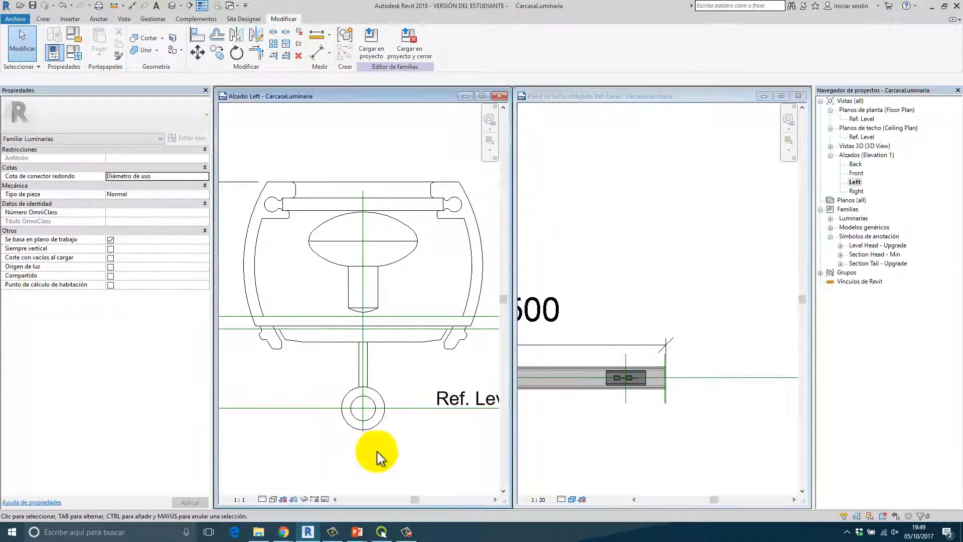
scroll(355, 420, "down", 3)
scroll(370, 392, "up", 4)
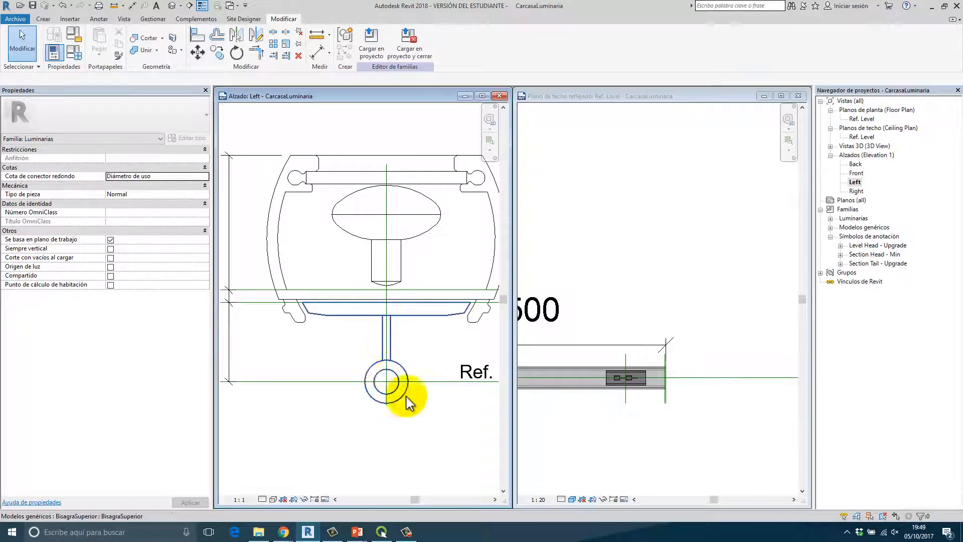
scroll(340, 371, "down", 3)
scroll(349, 371, "up", 4)
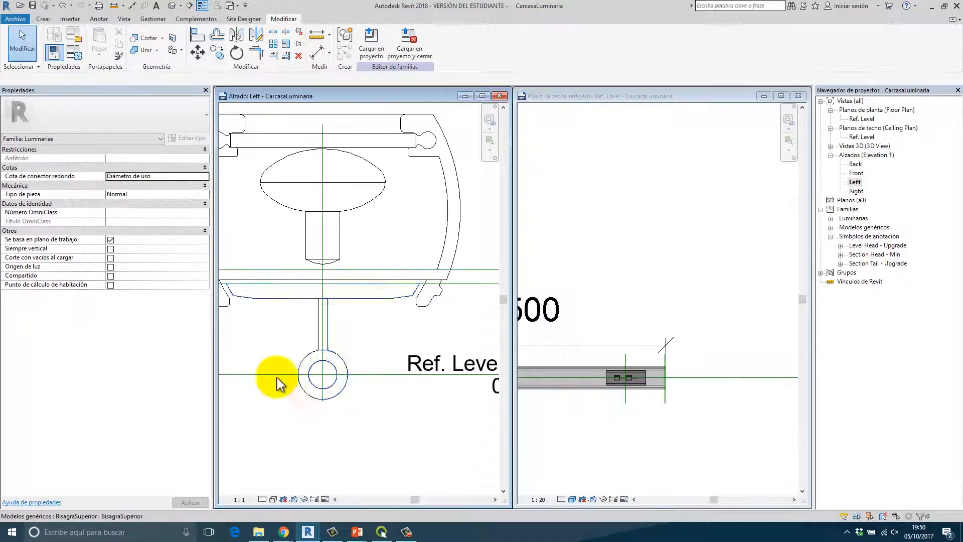
left_click(481, 95)
scroll(327, 308, "down", 3)
middle_click_drag(325, 324, 540, 320)
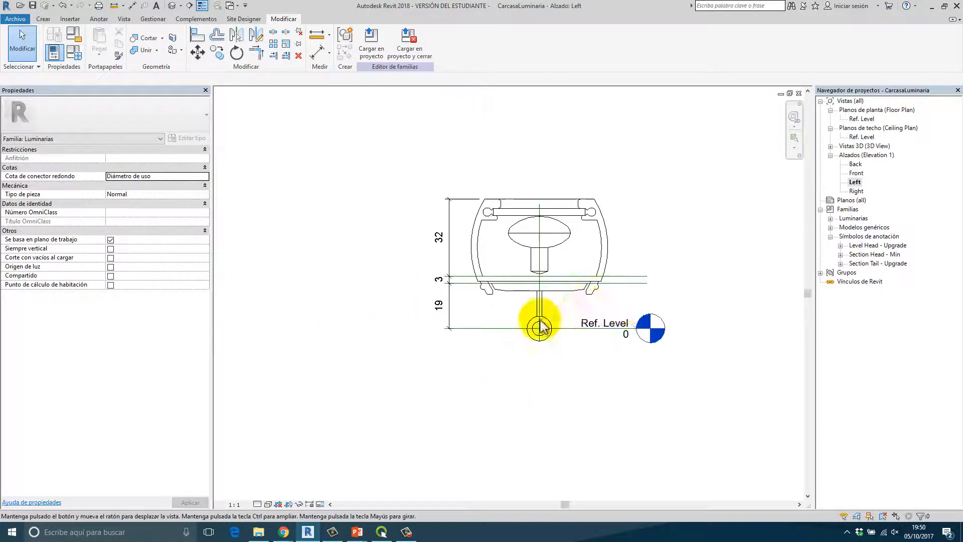
scroll(540, 327, "up", 5)
scroll(441, 369, "down", 3)
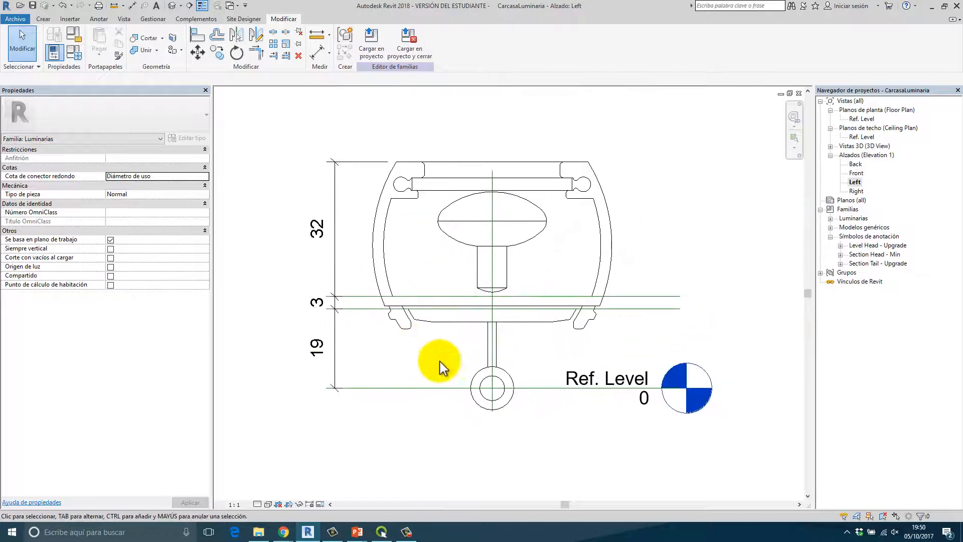
middle_click_drag(439, 369, 437, 377)
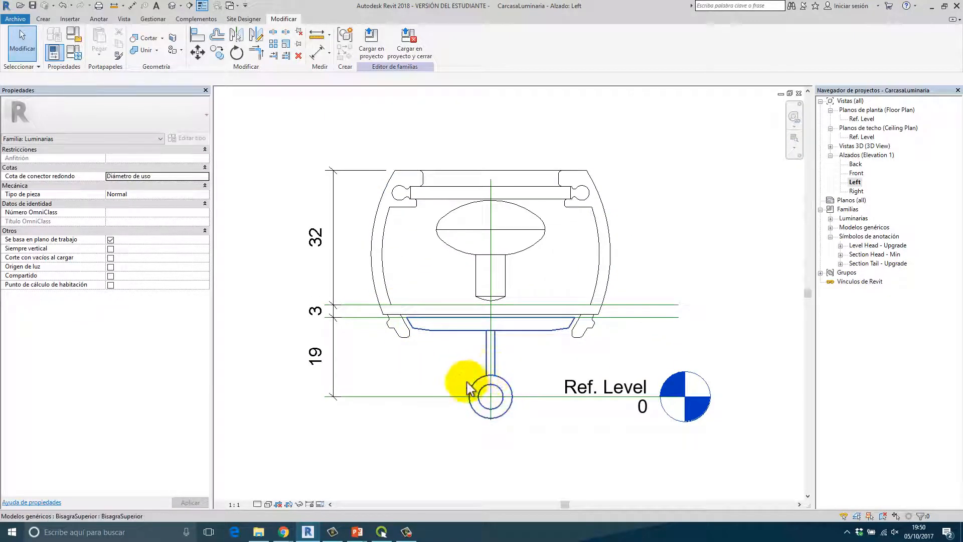
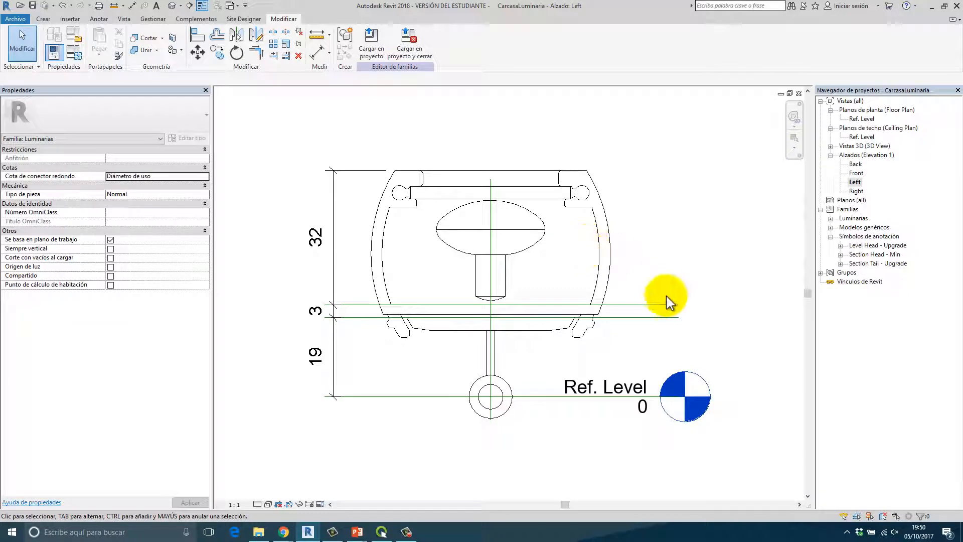
- Examine the position of the upper hinge's ring relative to Ref. Level in the Left elevation
scroll(557, 311, "up", 2)
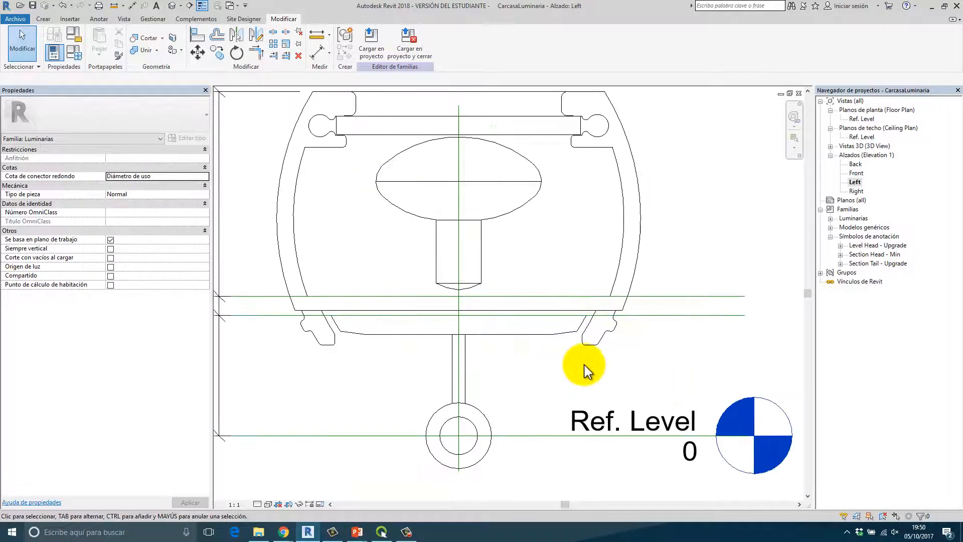
scroll(587, 369, "down", 2)
middle_click_drag(584, 365, 496, 321)
scroll(496, 326, "down", 1)
scroll(494, 349, "up", 3)
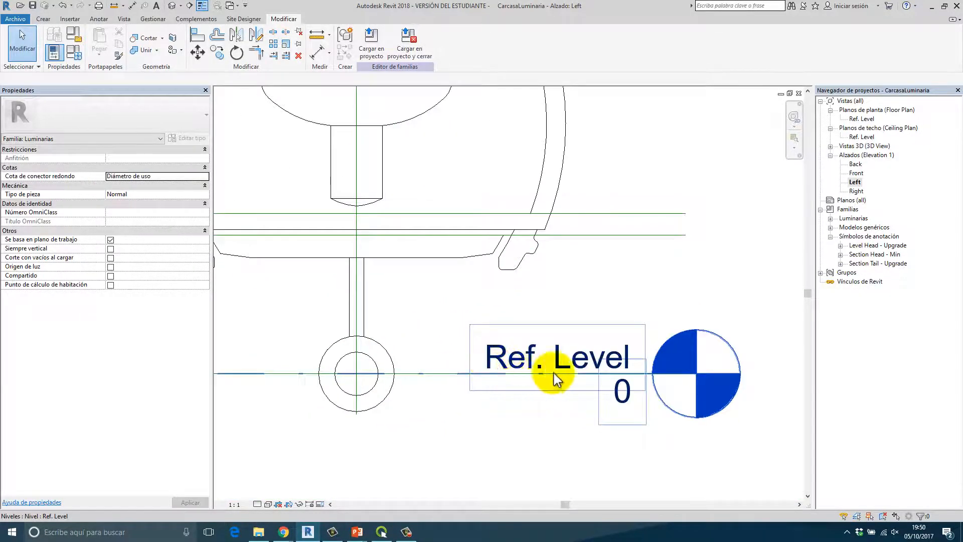
scroll(552, 382, "down", 4)
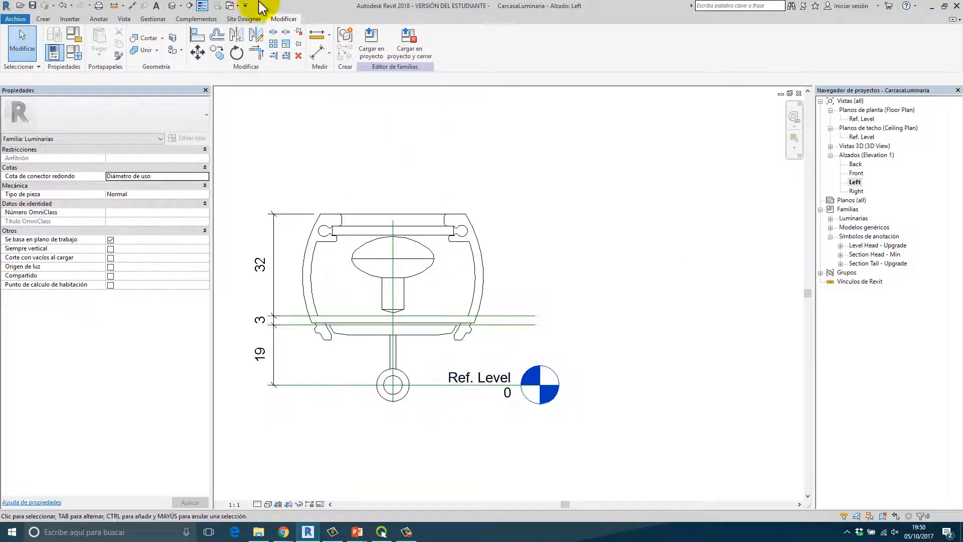
- Inspect an upper hinge from below in the 3D view, then close that view
left_click(173, 6)
scroll(627, 371, "down", 3)
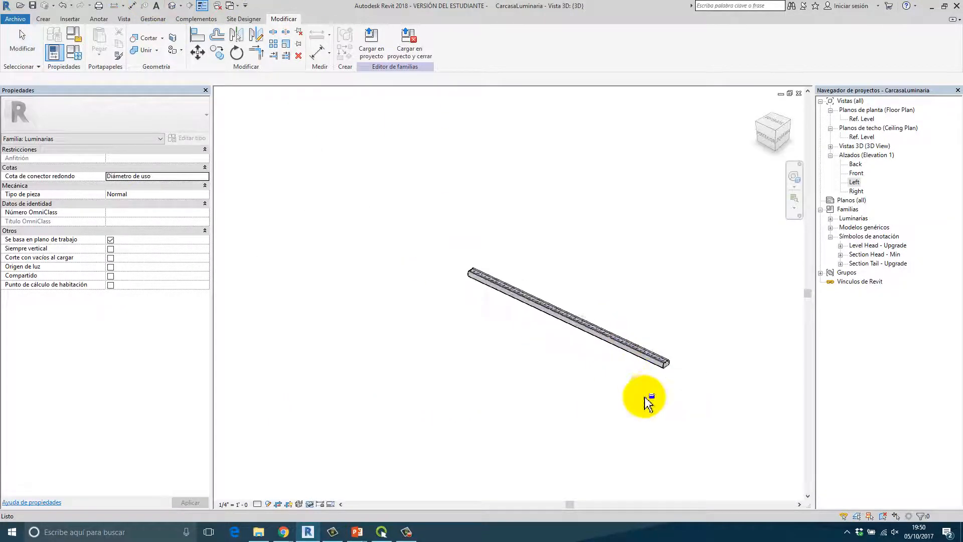
middle_click_drag(645, 398, 669, 294, "shift")
scroll(668, 294, "up", 5)
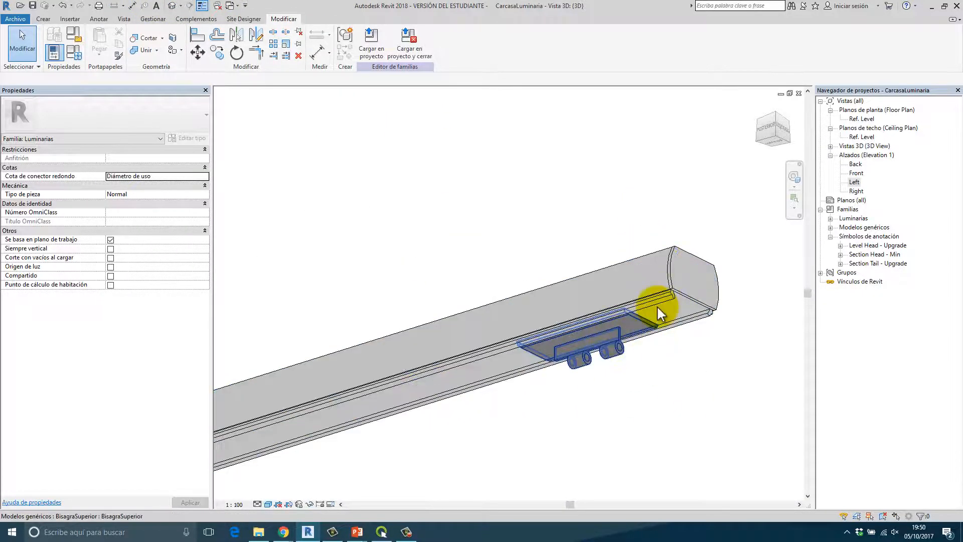
left_click(798, 93)
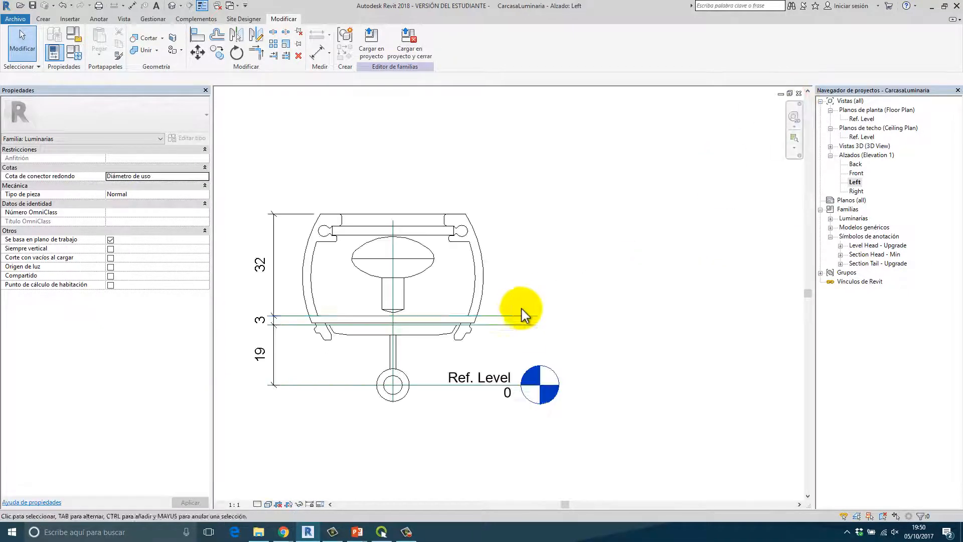
- In the Ref. Level floor plan, temporarily isolate both upper hinges together with the reference planes through their centres
double_click(868, 119)
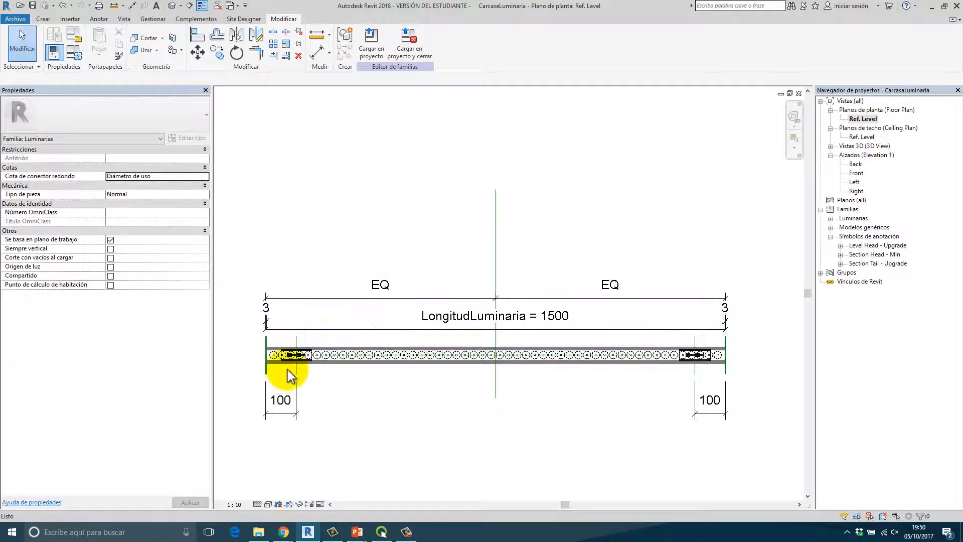
scroll(286, 369, "up", 4)
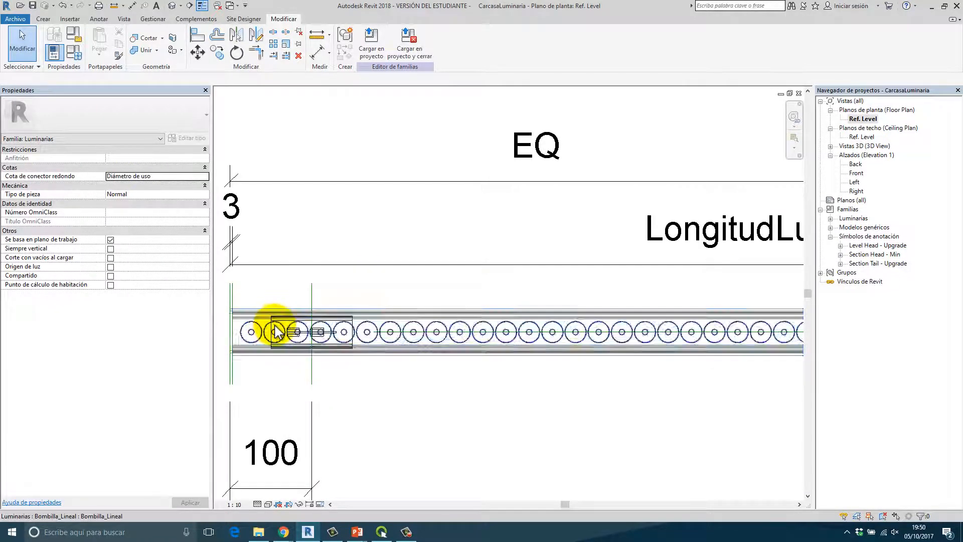
scroll(269, 324, "up", 5)
left_click(263, 315)
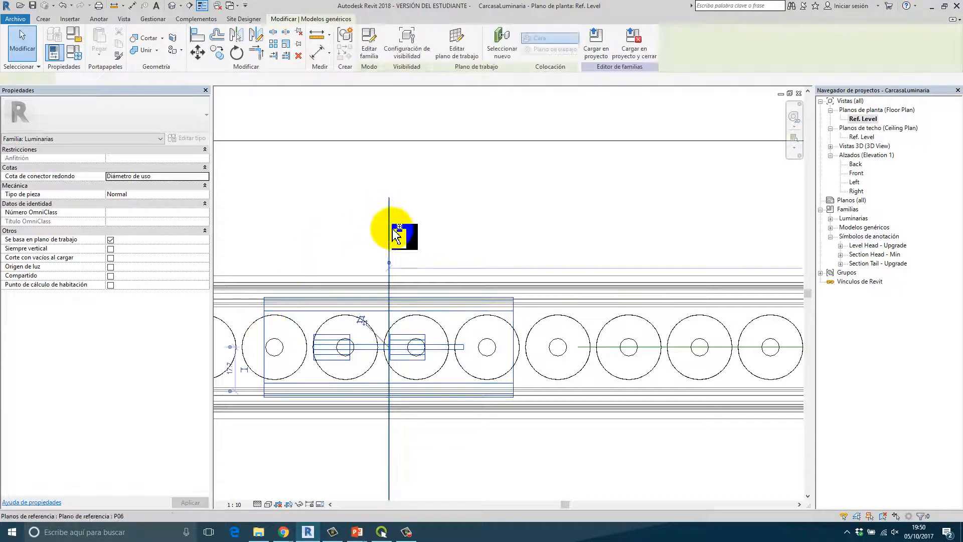
left_click(390, 227, "ctrl")
scroll(649, 306, "down", 5)
middle_click_drag(637, 310, 226, 302)
scroll(591, 301, "up", 6)
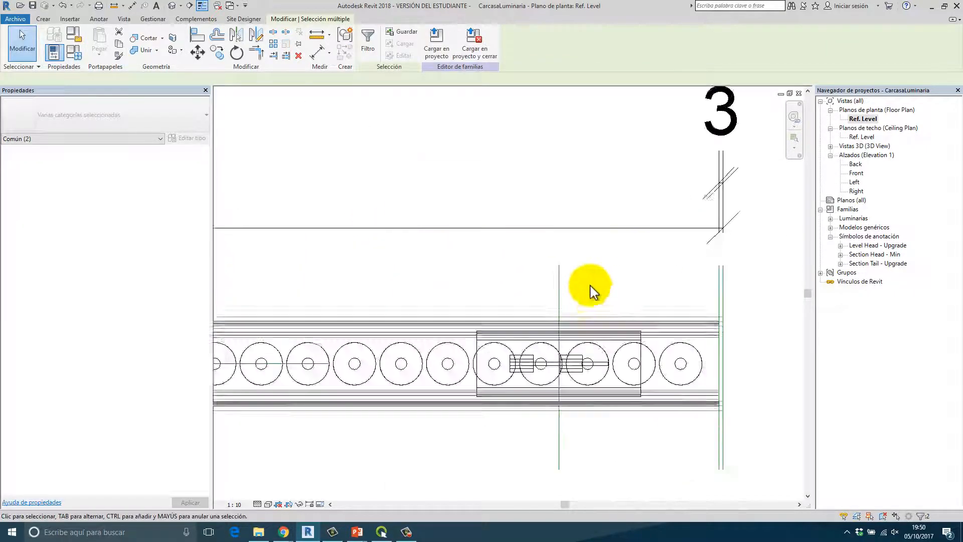
left_click(550, 291, "ctrl")
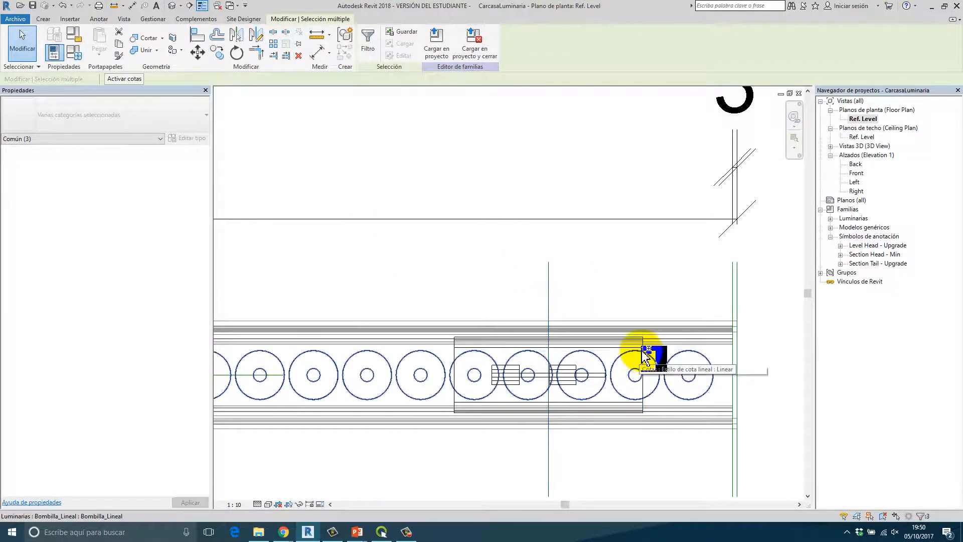
scroll(642, 350, "up", 4)
left_click(646, 348, "ctrl")
scroll(533, 397, "down", 5)
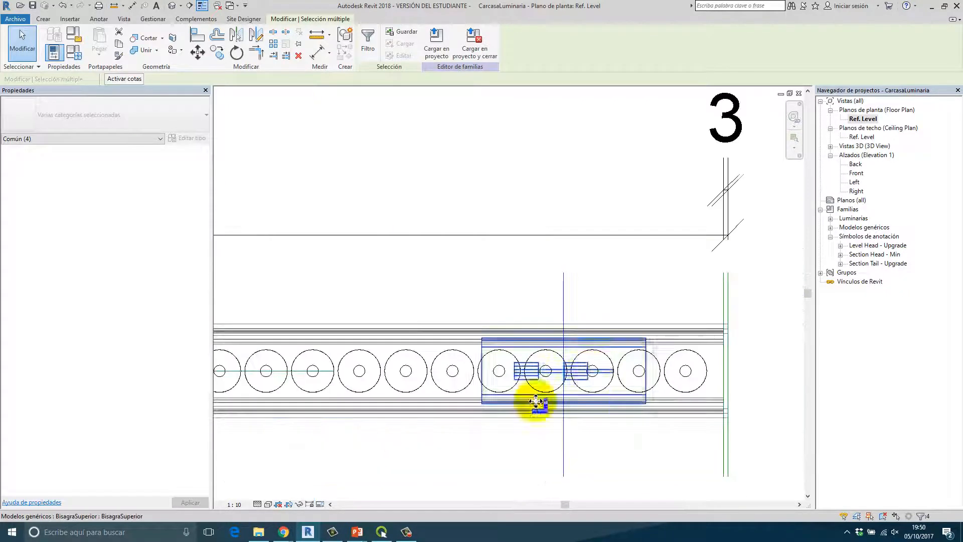
left_click(300, 504)
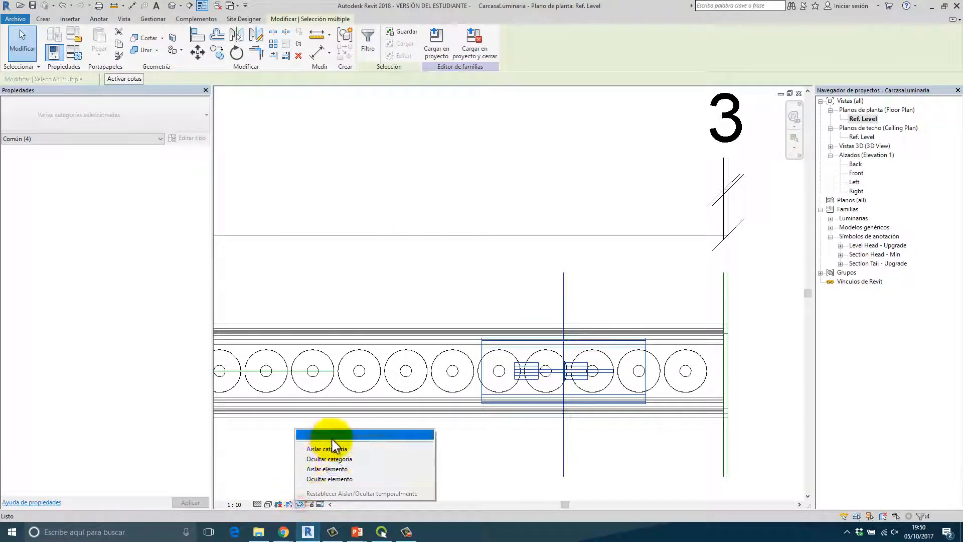
left_click(331, 468)
scroll(435, 279, "down", 4)
left_click(435, 280)
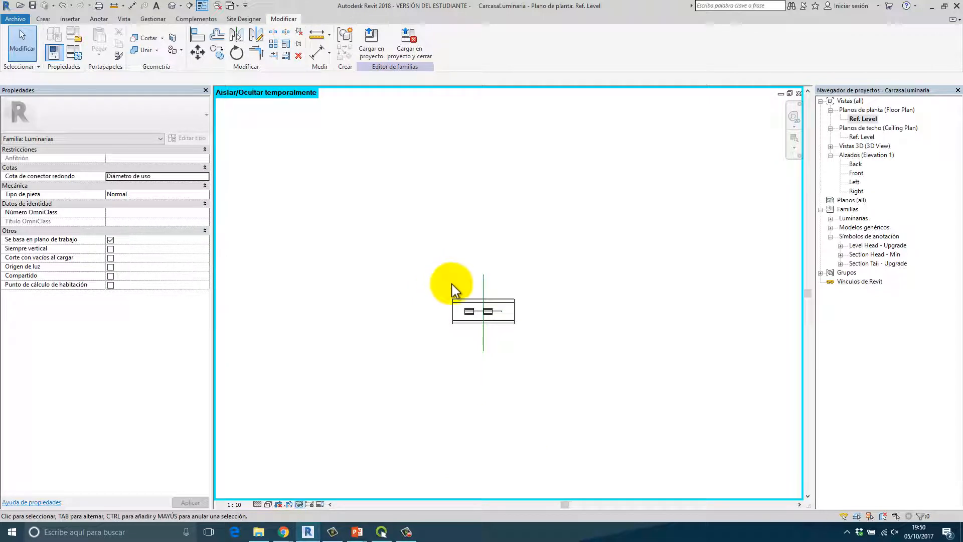
- Align the right-end upper hinge's centre to its reference plane and lock the alignment
key("Escape")
key("a")
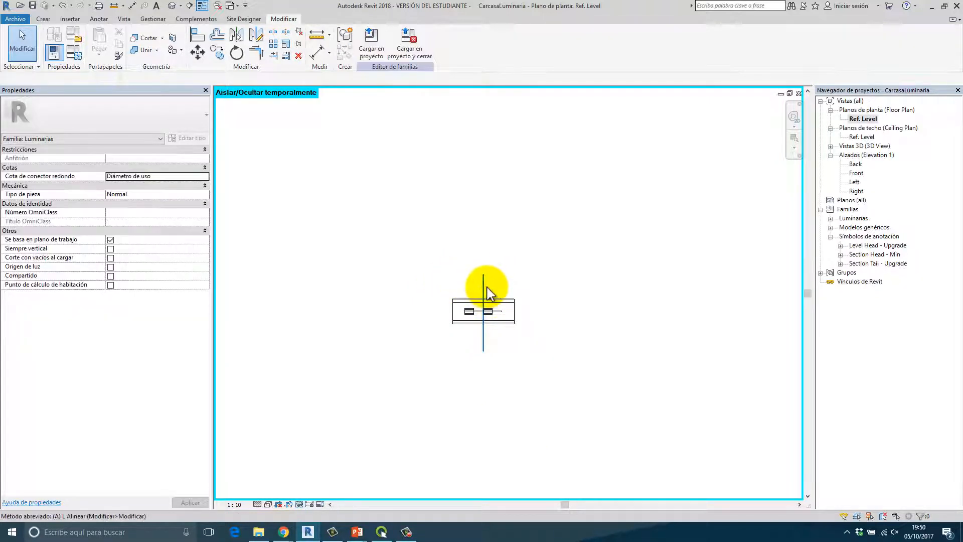
key("l")
scroll(489, 293, "up", 5)
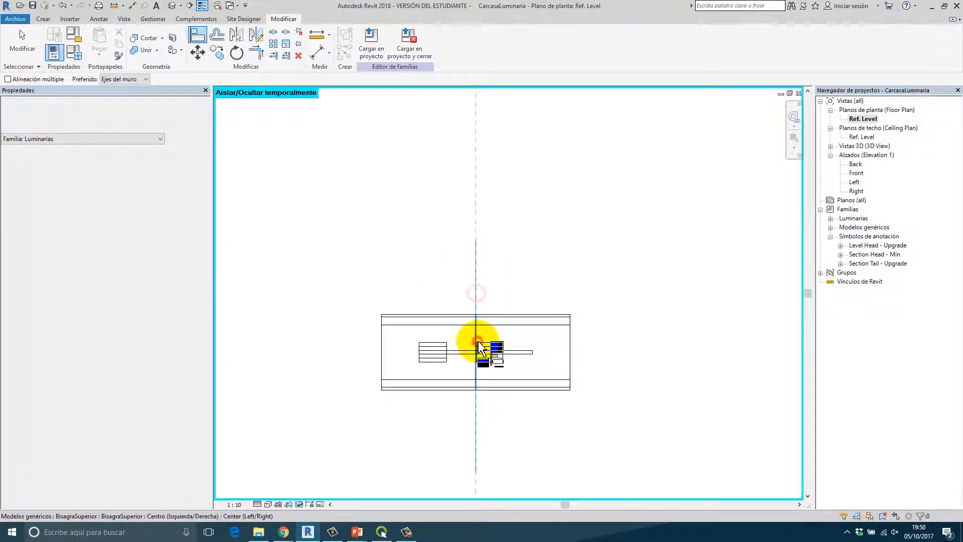
left_click(493, 375)
- Align the left-end upper hinge's centre to its reference plane, lock it, and leave the Align command
scroll(332, 344, "down", 5)
middle_click_drag(334, 347, 757, 344)
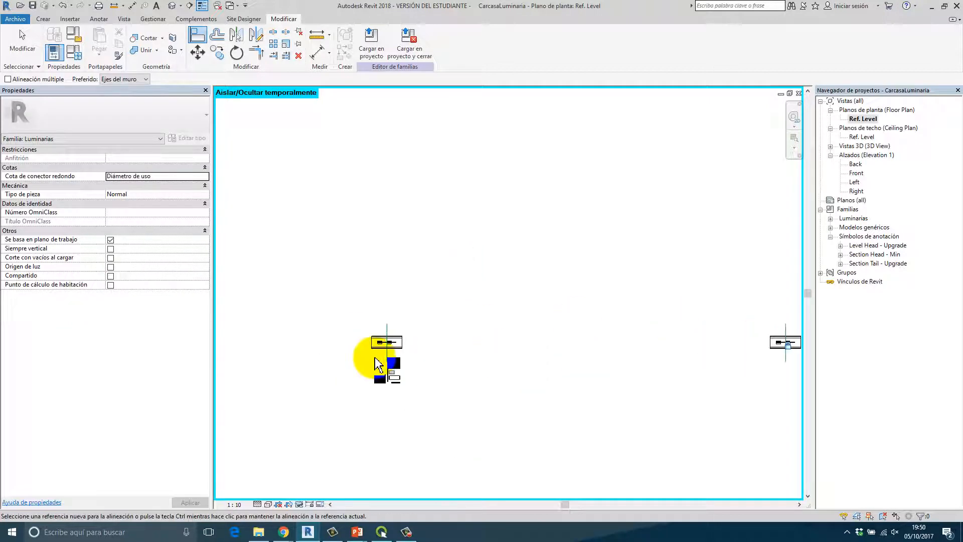
scroll(377, 350, "up", 6)
left_click(443, 216)
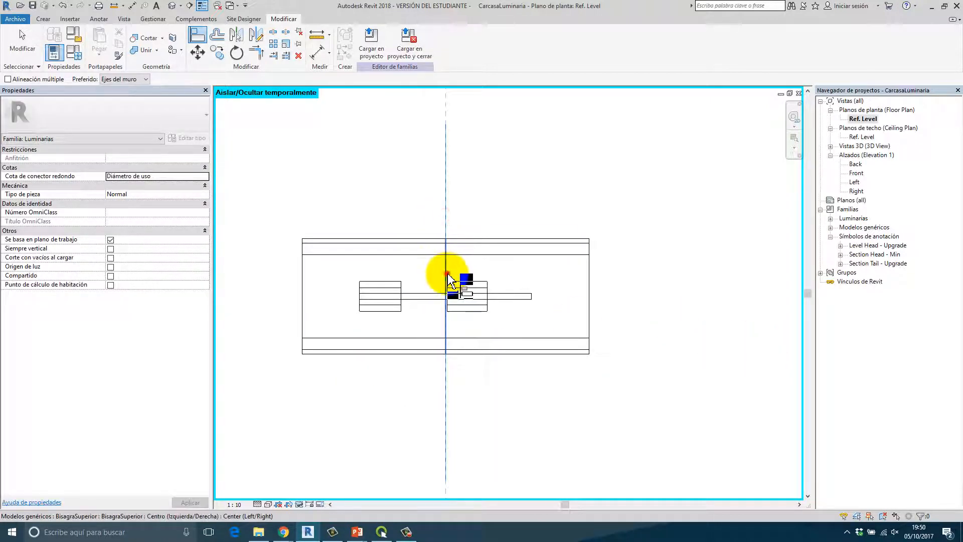
right_click(527, 149)
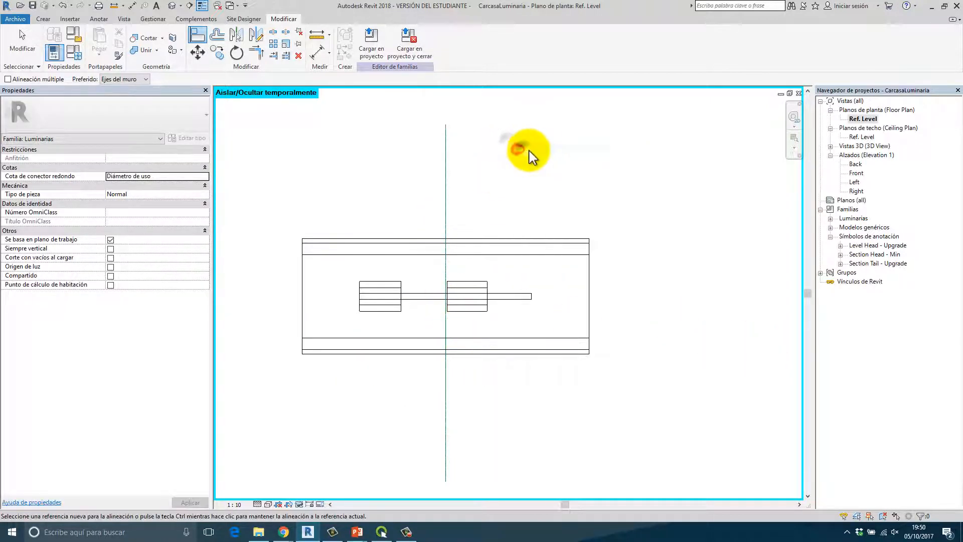
left_click(542, 159)
- Reset the temporary isolation so that the whole luminaire housing is shown
left_click(300, 504)
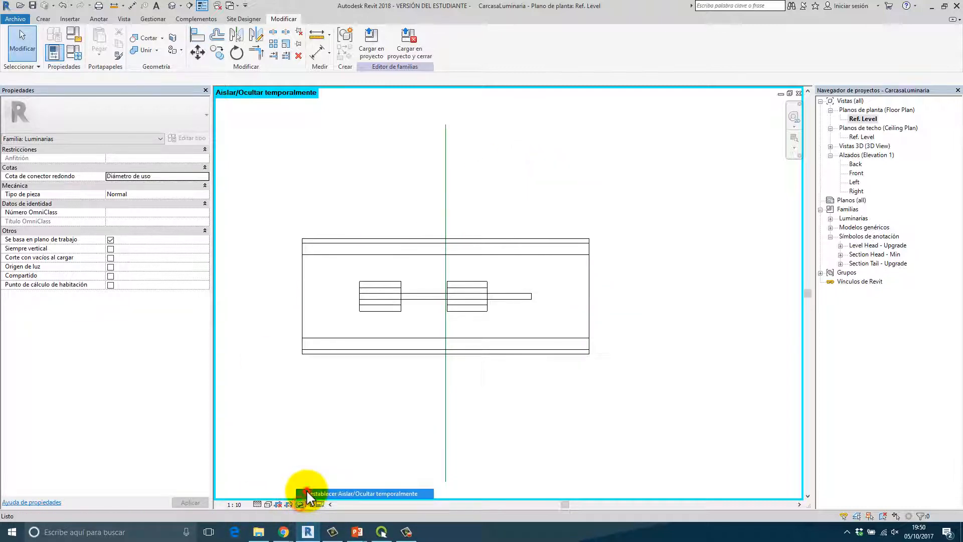
left_click(321, 490)
scroll(365, 383, "down", 5)
- Set the LongitudLuminaria dimension to 1200
left_click(544, 341)
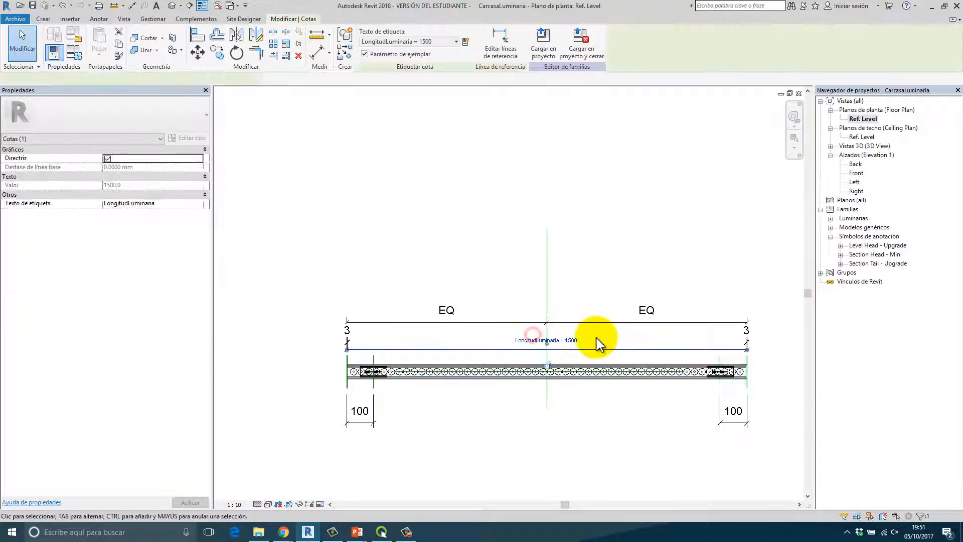
left_click(586, 341)
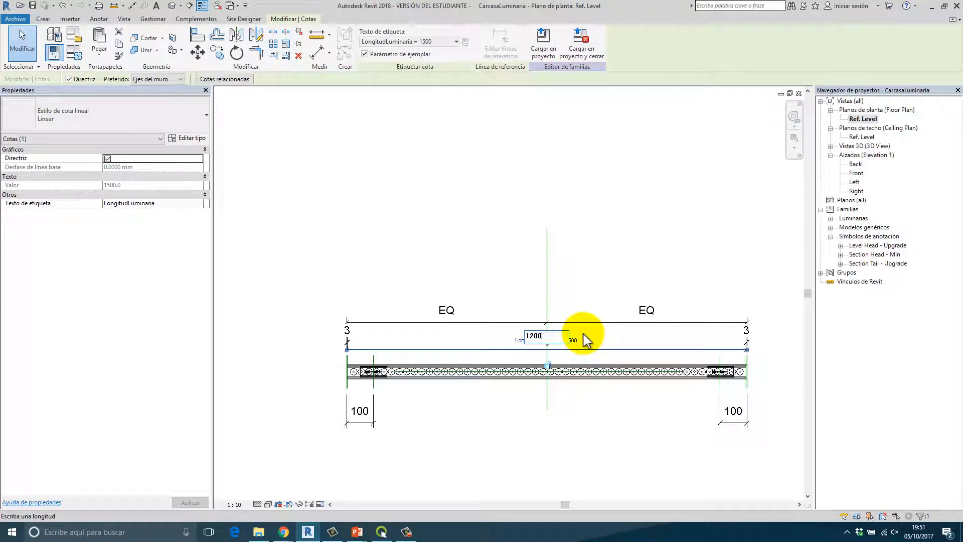
type("1200")
left_click(536, 439)
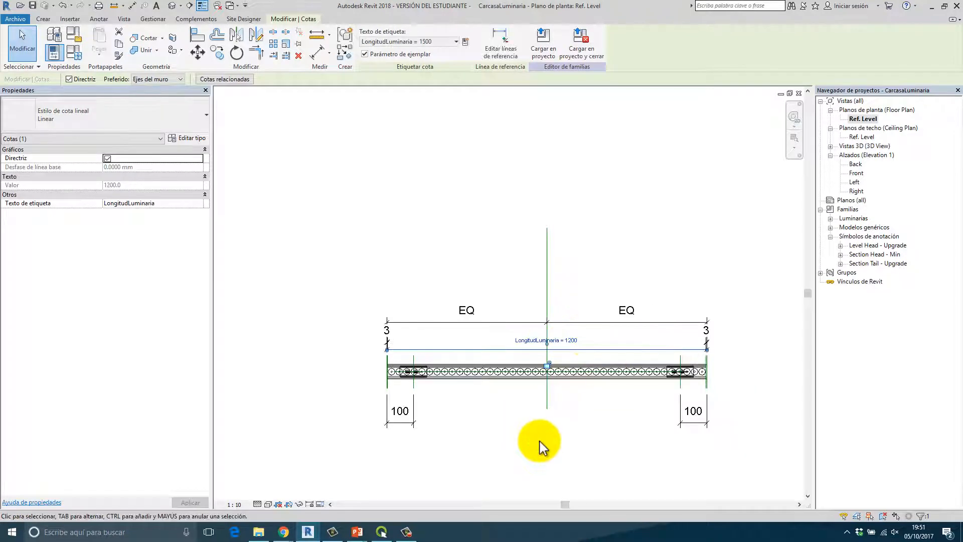
- Examine the hinges, bulbs and end offsets at both ends of the shortened housing
left_click(469, 415)
scroll(391, 376, "up", 4)
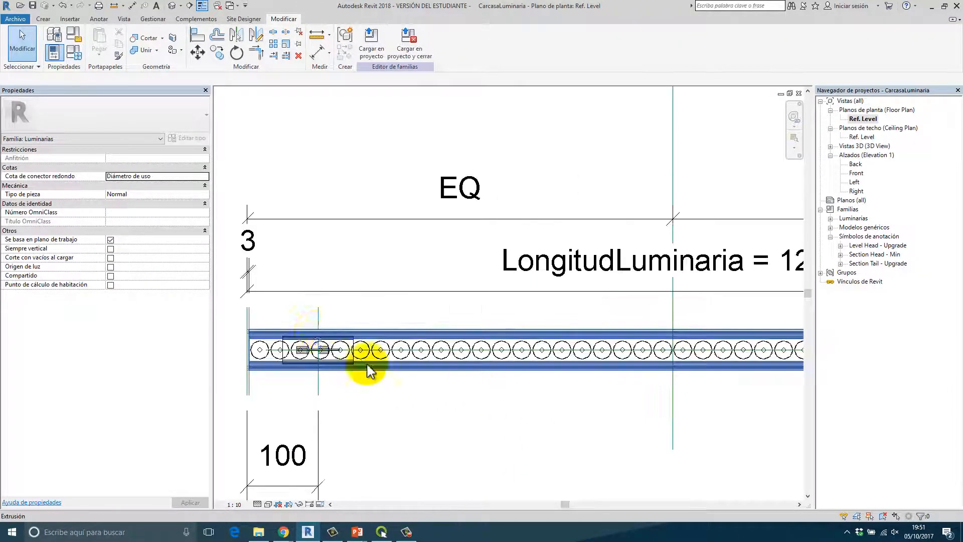
scroll(301, 350, "down", 3)
scroll(516, 301, "up", 3)
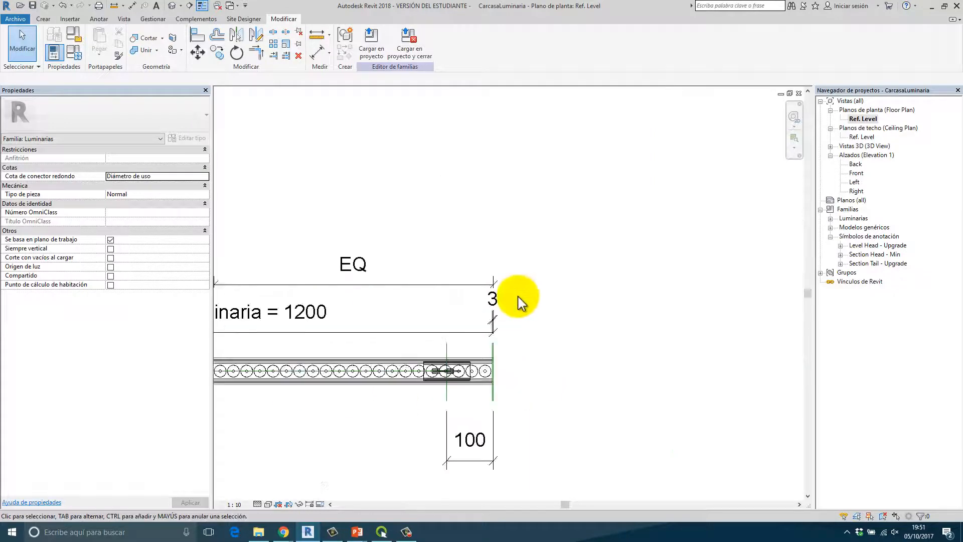
scroll(428, 384, "down", 1)
middle_click_drag(428, 383, 557, 335)
scroll(503, 349, "down", 2)
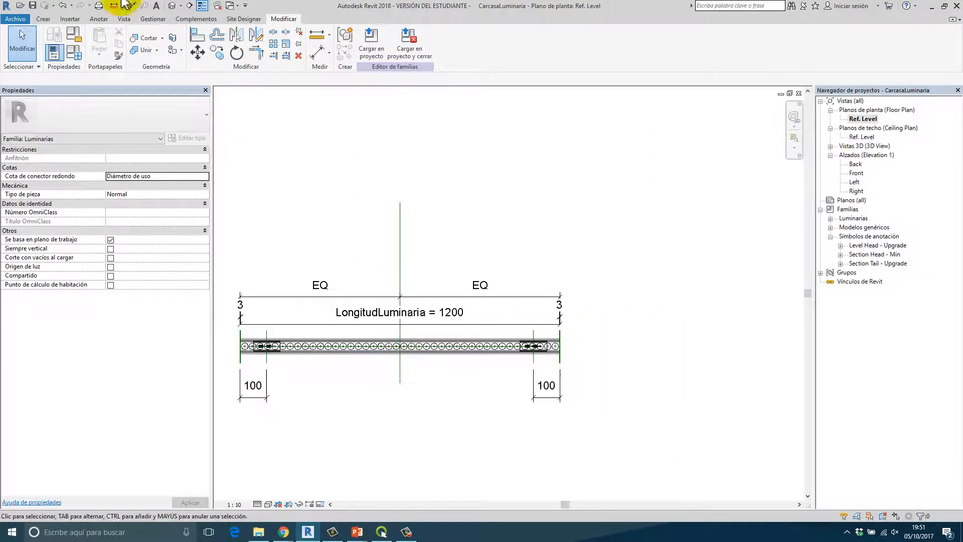
scroll(460, 232, "down", 2)
middle_click_drag(460, 233, 513, 217)
scroll(513, 217, "down", 1)
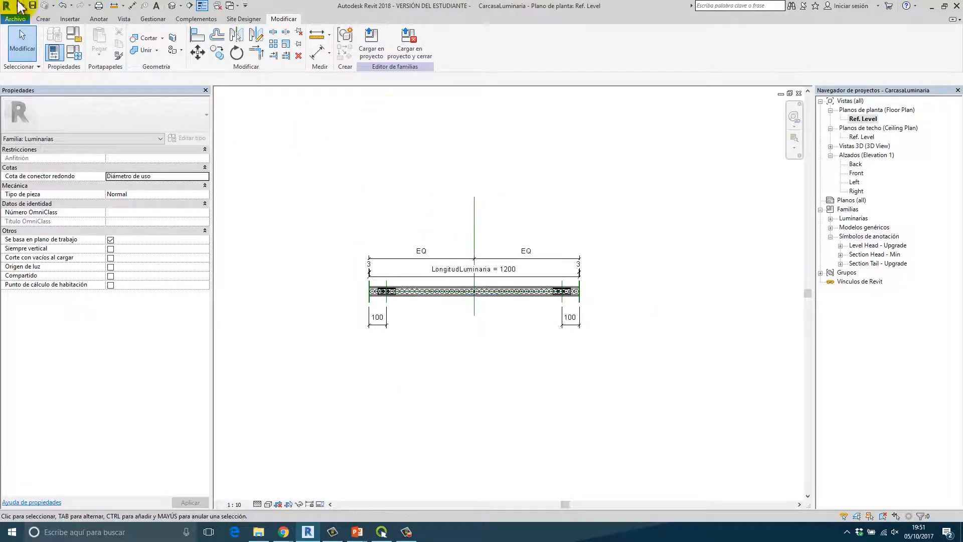
scroll(4, 4, "up", 1)
- Save the family as CarcasaLuminaria.rfa in the Escritorio folder
left_click(19, 21)
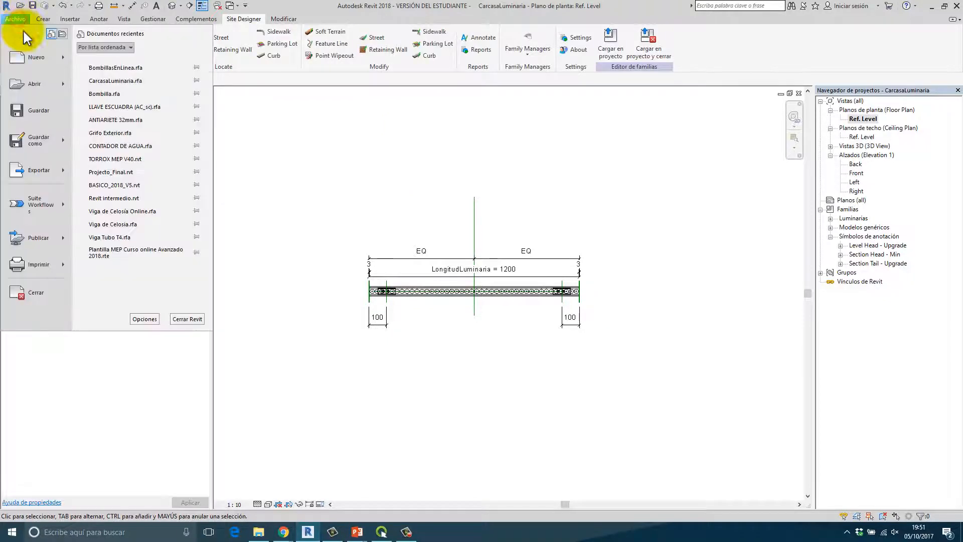
mouse_move(30, 142)
left_click(103, 103)
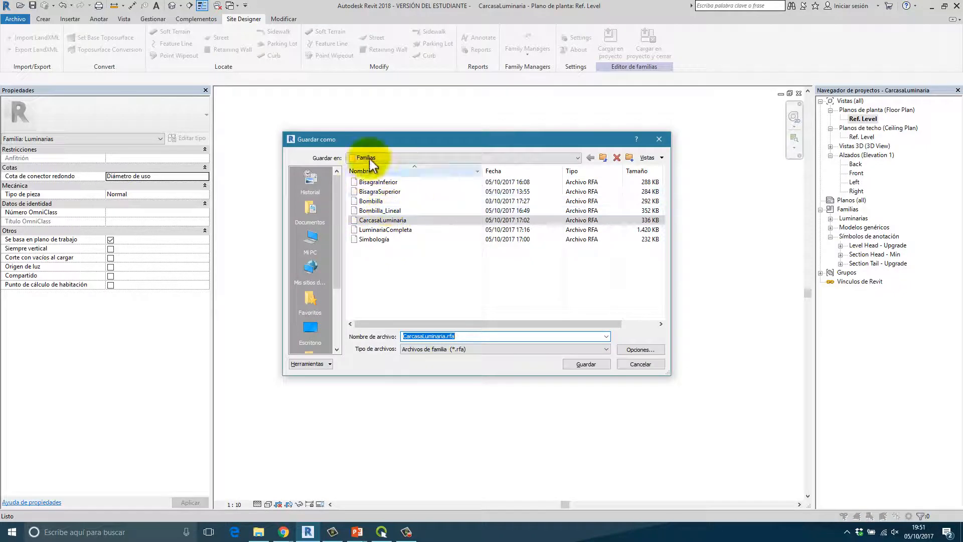
left_click(603, 158)
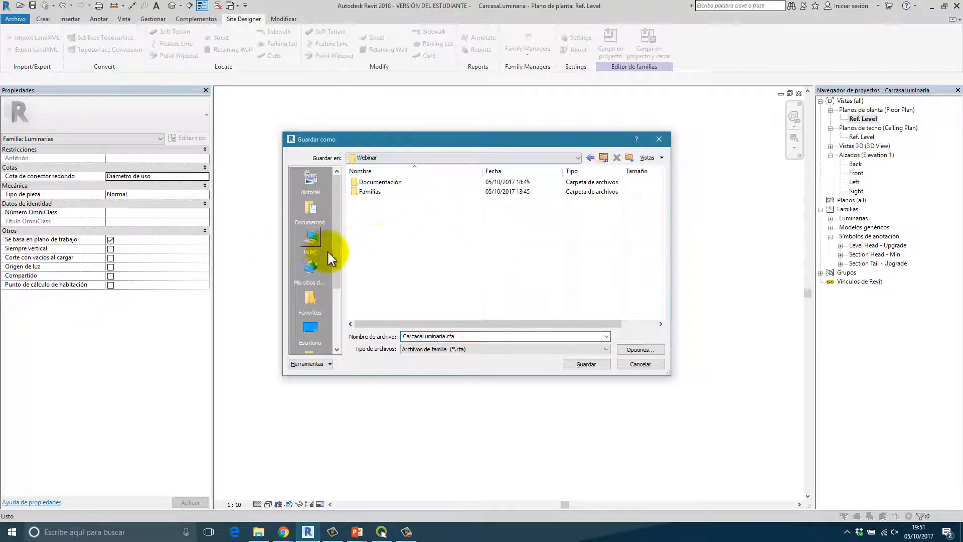
left_click(319, 329)
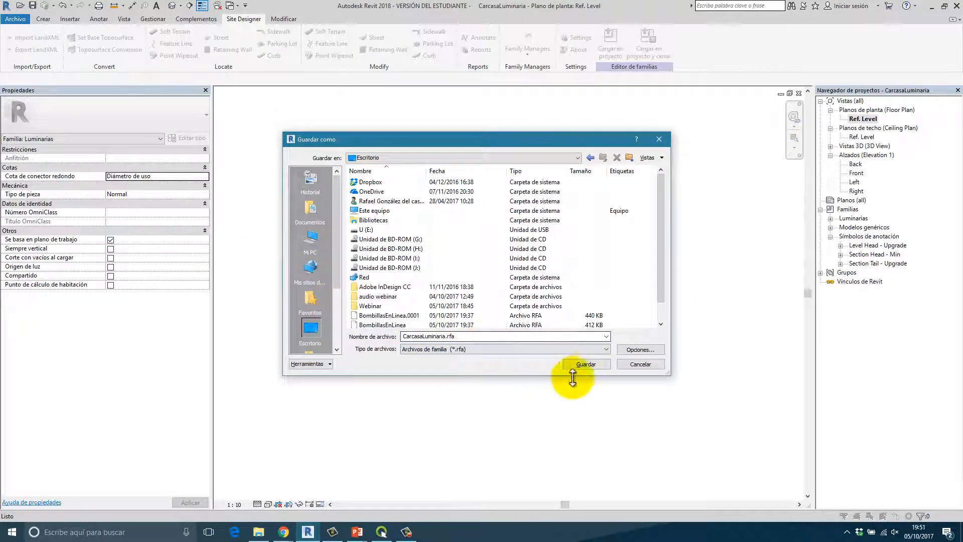
left_click(587, 365)
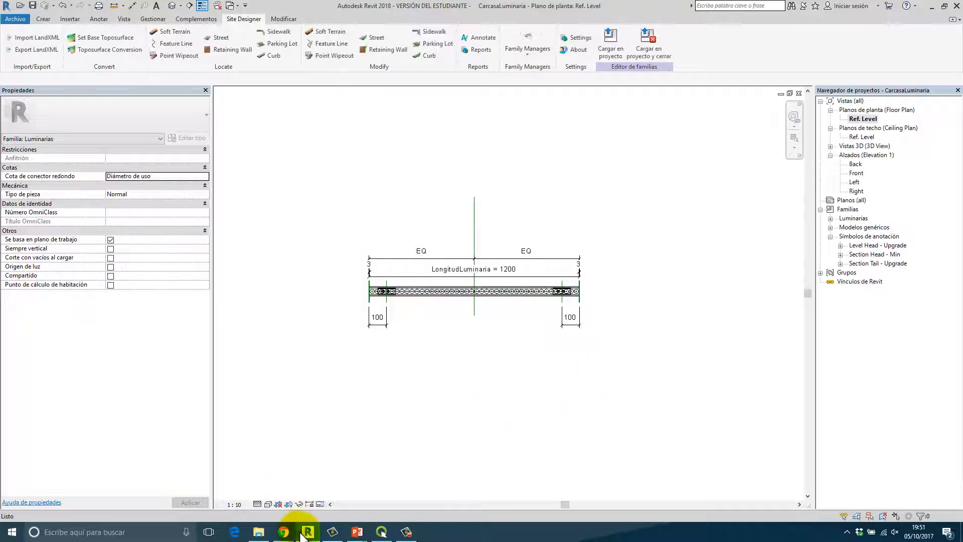
- Switch to the PowerPoint slide show and advance to the slide "Familia de Luminaria Completa" to review the remaining tasks
mouse_move(358, 532)
left_click(391, 489)
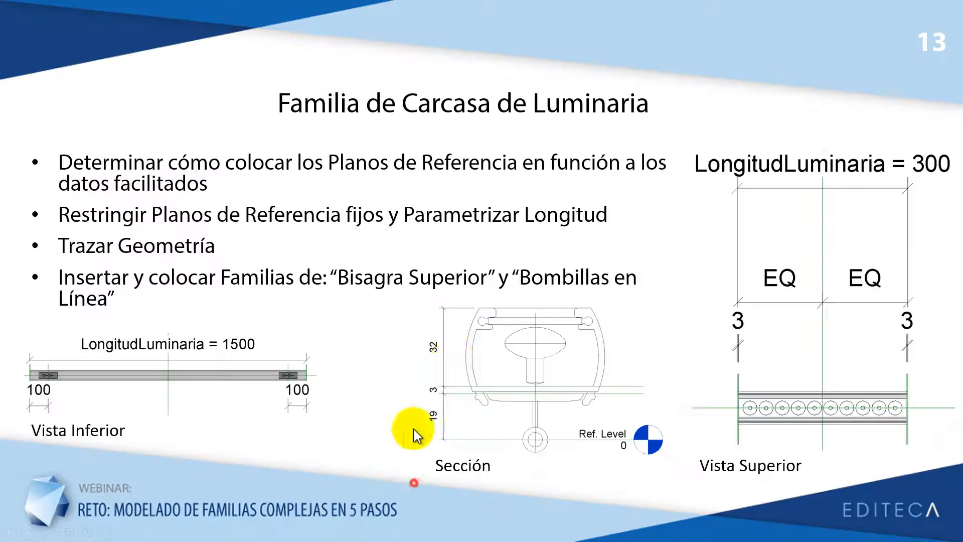
left_click(448, 298)
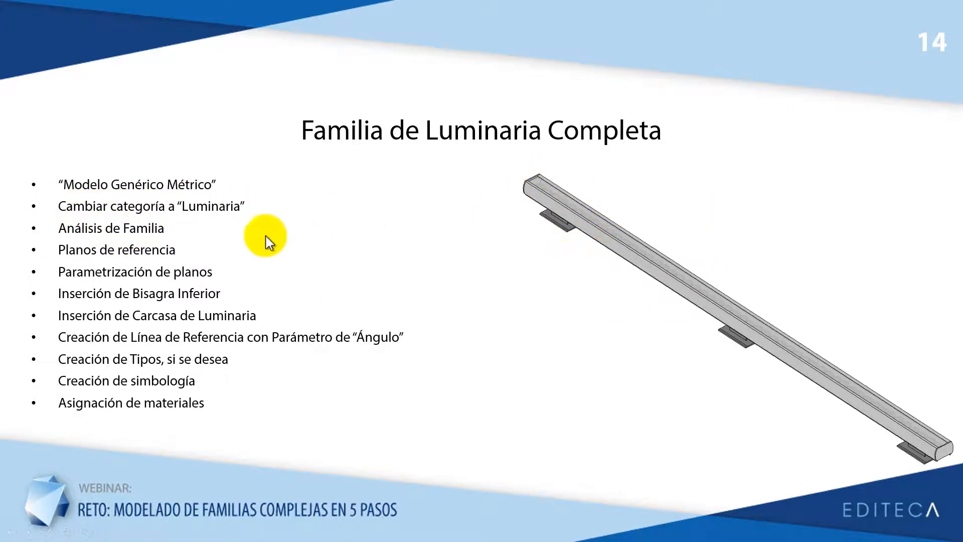
- Switch back to Revit and open the LuminariaCompleta family from the Webinar/Familias folder on the desktop
key("alt+Tab")
left_click(413, 211)
scroll(306, 146, "down", 2)
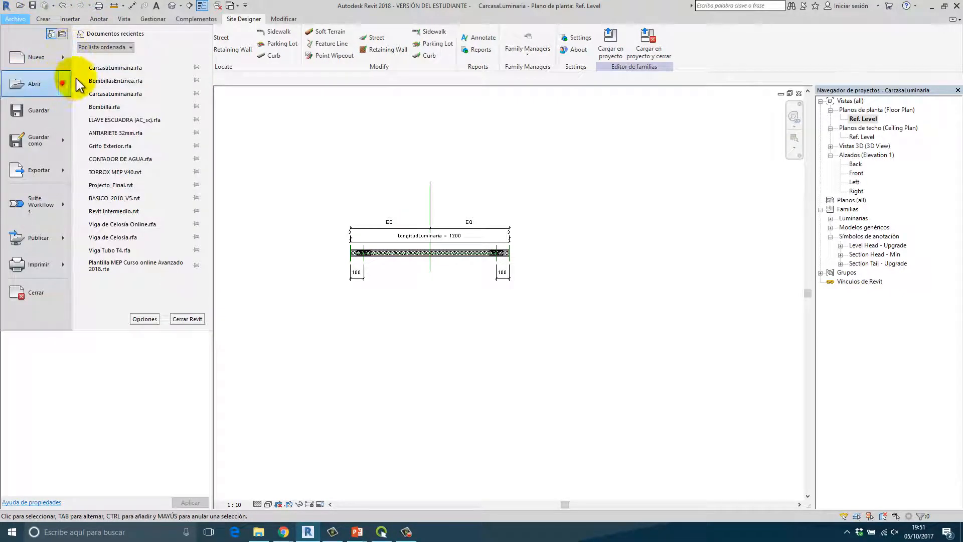
mouse_move(63, 81)
left_click(132, 89)
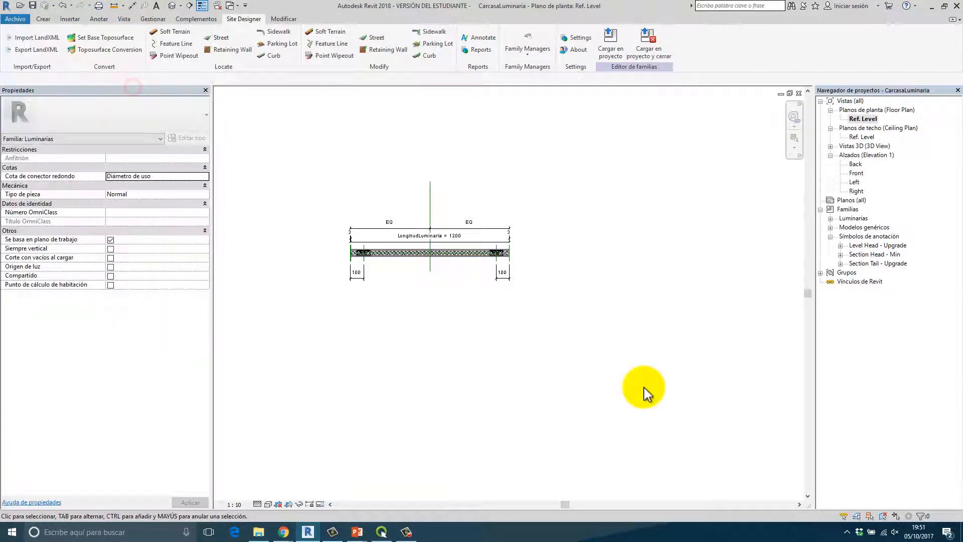
left_click(309, 257)
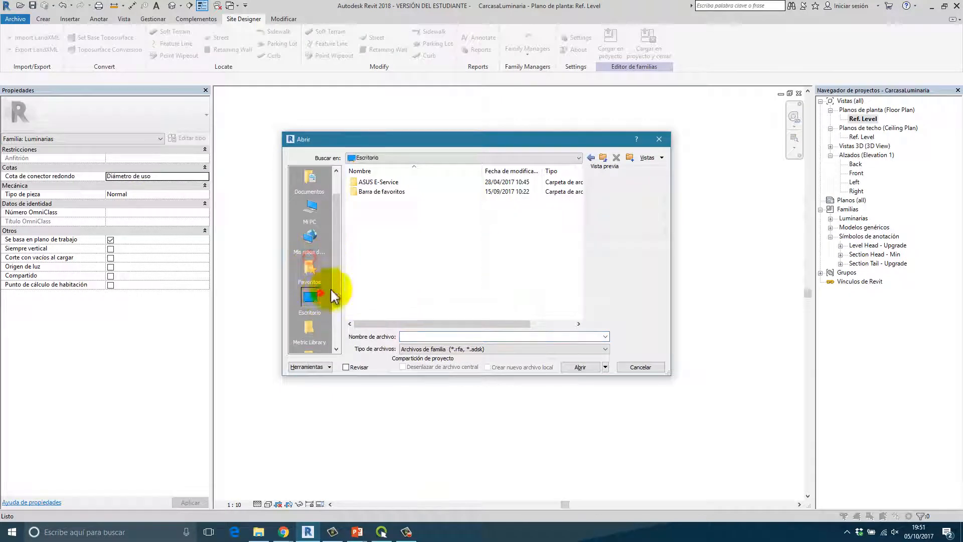
left_click(310, 297)
left_click(376, 307)
double_click(376, 306)
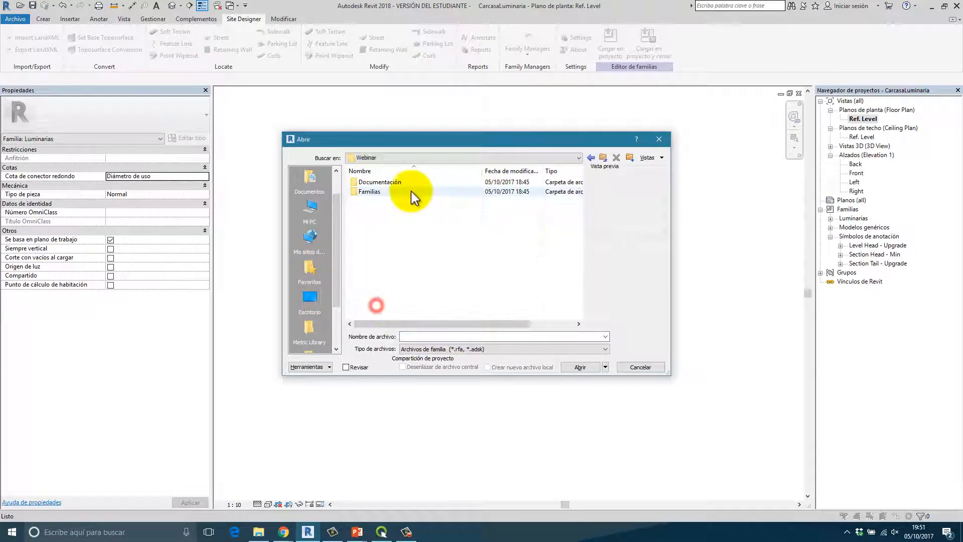
double_click(387, 193)
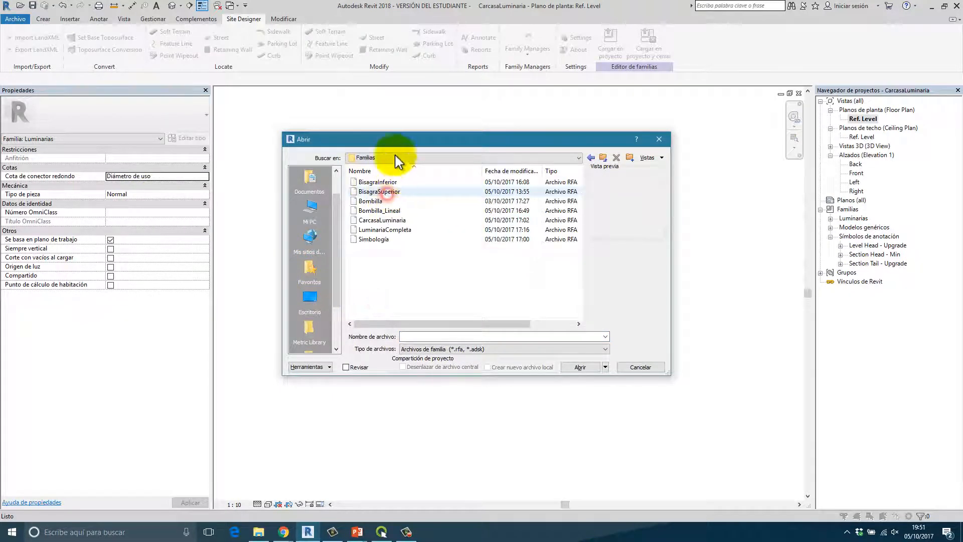
double_click(399, 237)
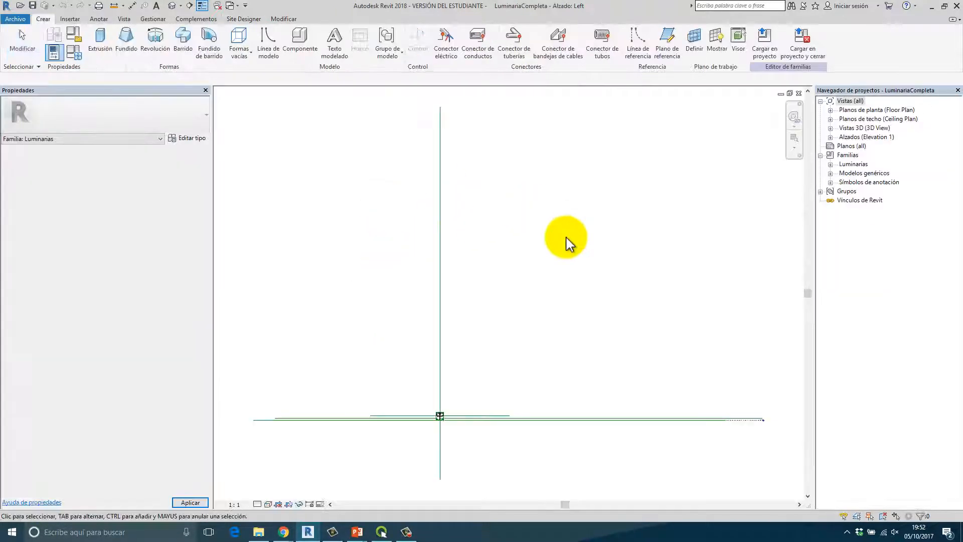
scroll(434, 441, "up", 5)
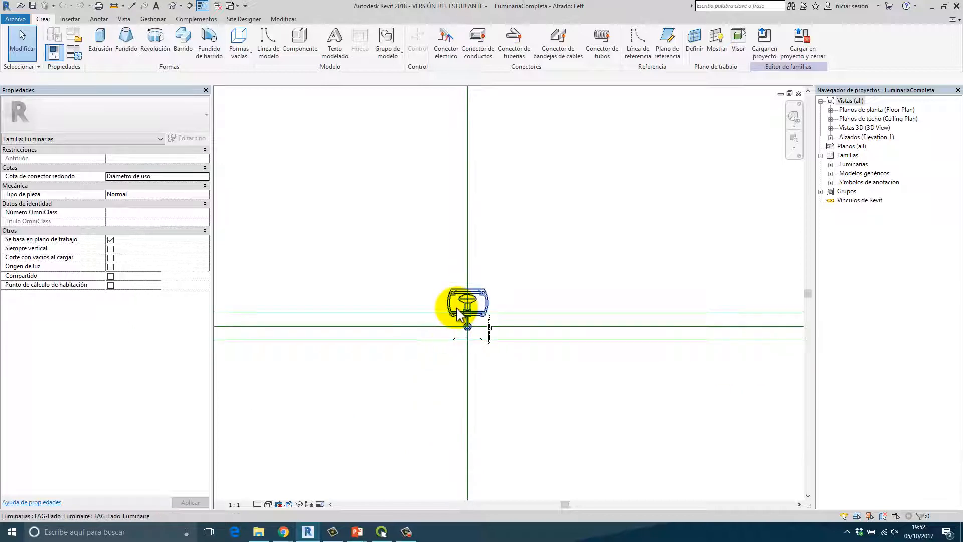
- Delete the housing above the lower hinge in the Left elevation
scroll(569, 376, "down", 5)
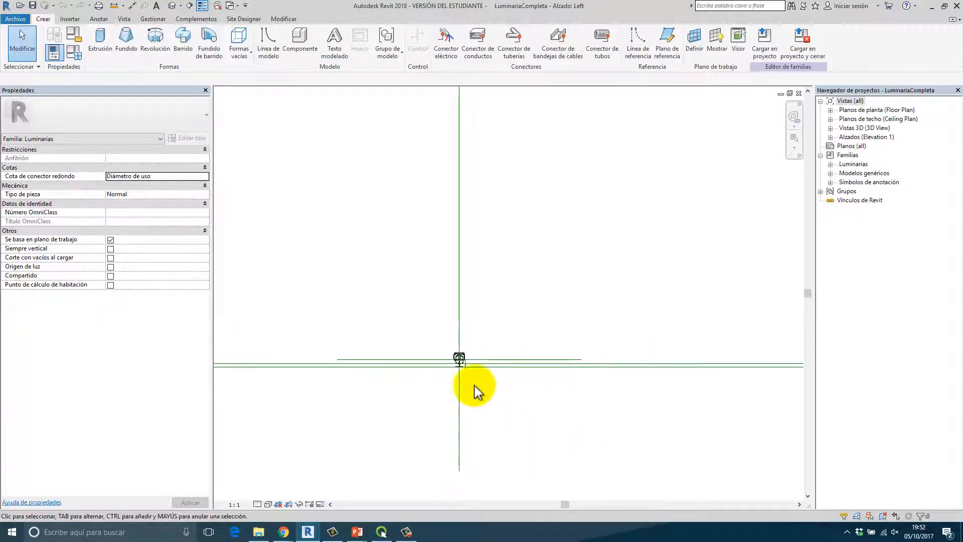
scroll(469, 364, "up", 5)
left_click(469, 313)
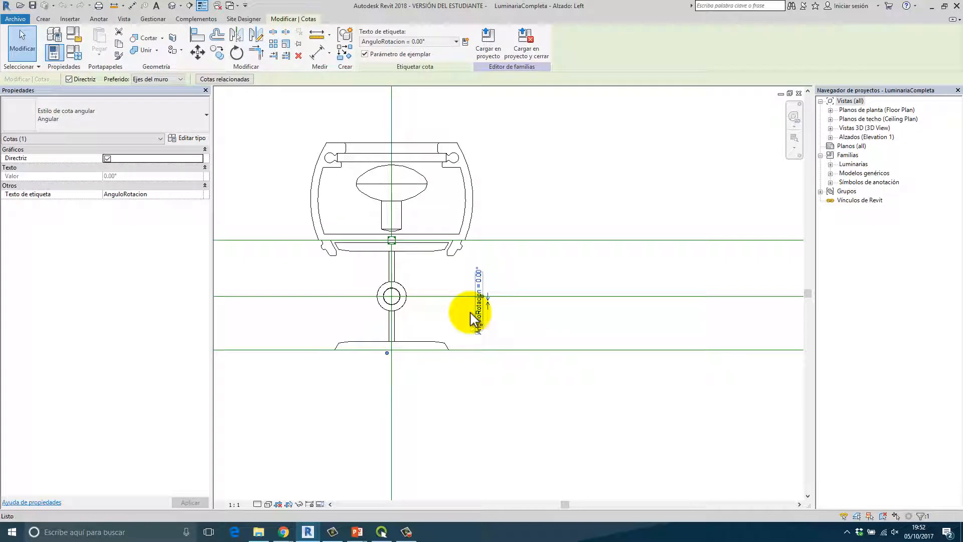
key("Escape")
scroll(387, 297, "up", 3)
scroll(414, 301, "up", 4)
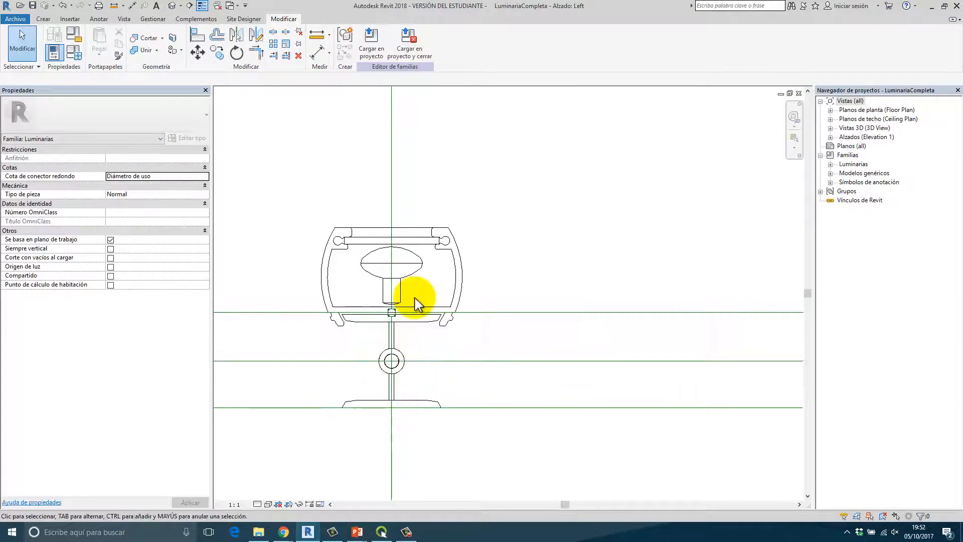
left_click(381, 275)
key("Delete")
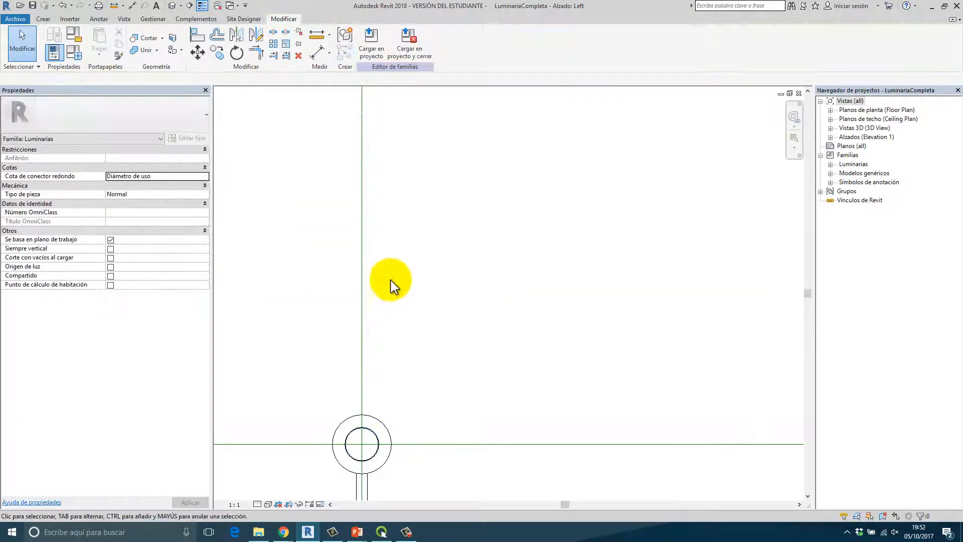
- Open the Ref. Level floor plan of the luminaire family
scroll(431, 266, "down", 5)
scroll(465, 253, "down", 8)
middle_click_drag(537, 214, 495, 347)
scroll(475, 357, "up", 1)
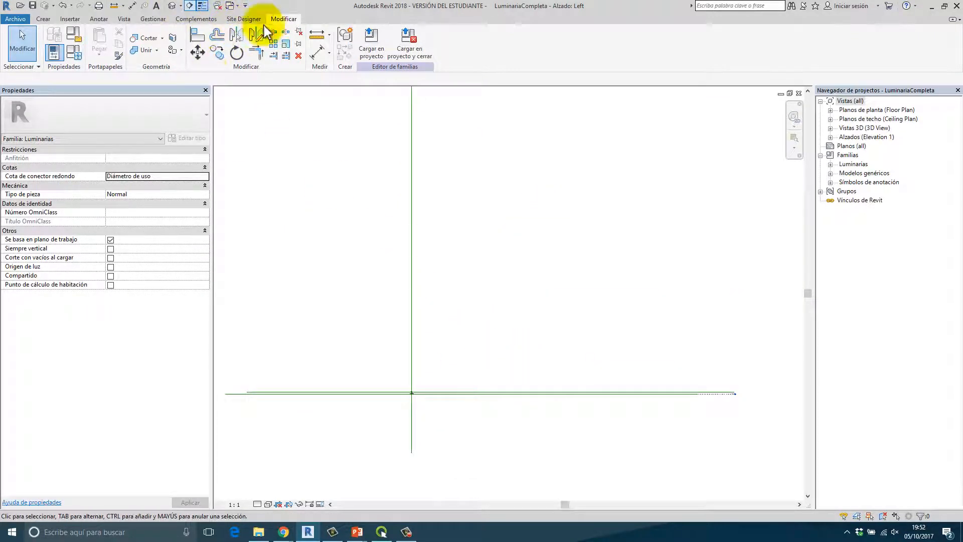
left_click(830, 110)
double_click(863, 119)
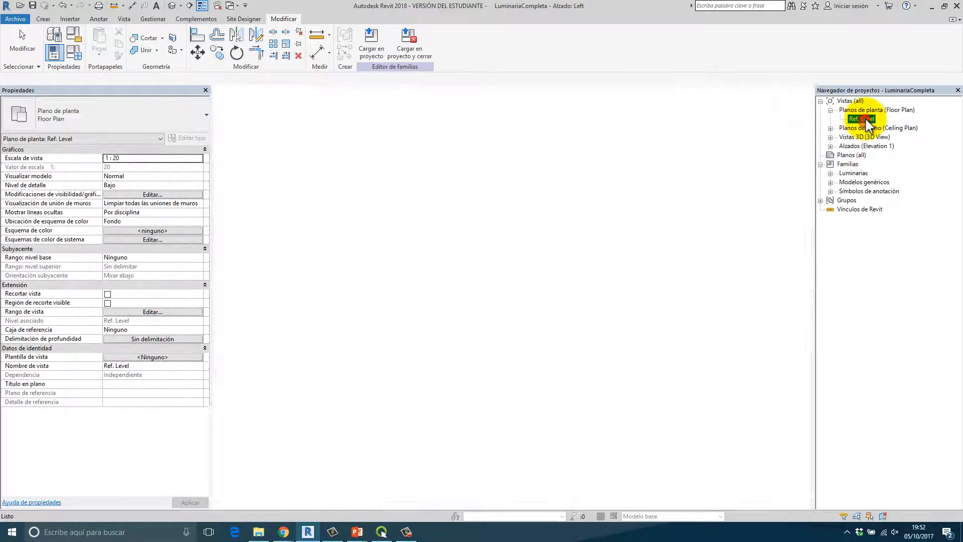
scroll(427, 354, "down", 3)
middle_click_drag(457, 323, 413, 320)
scroll(373, 329, "up", 4)
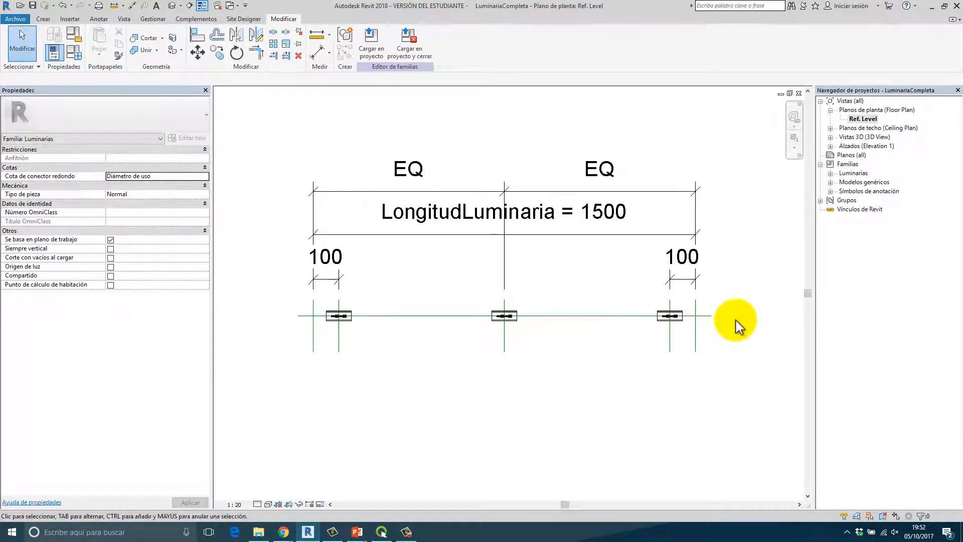
- Delete the middle FAG-Fado_Hinge_2 hinge at the centre reference plane of the plan
scroll(375, 347, "down", 1)
scroll(430, 323, "up", 5)
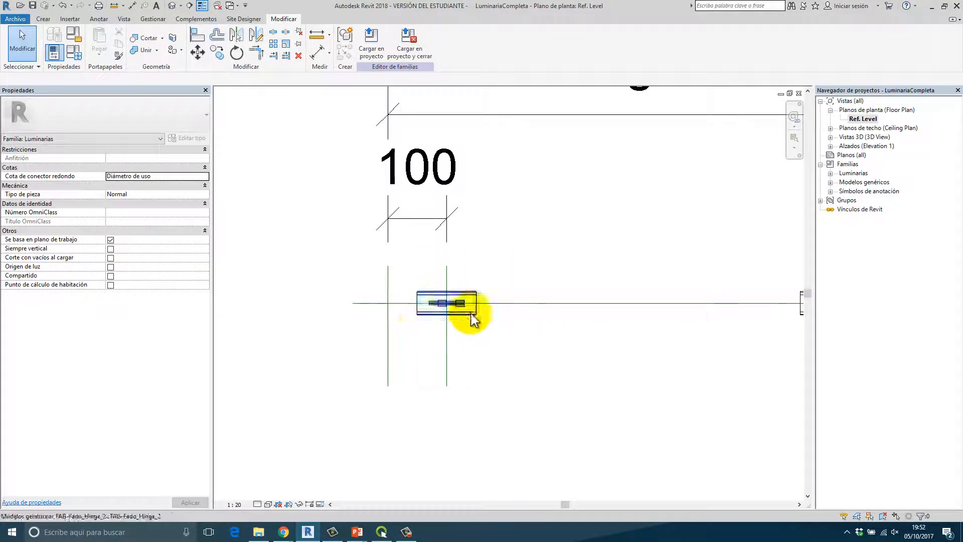
scroll(471, 320, "down", 6)
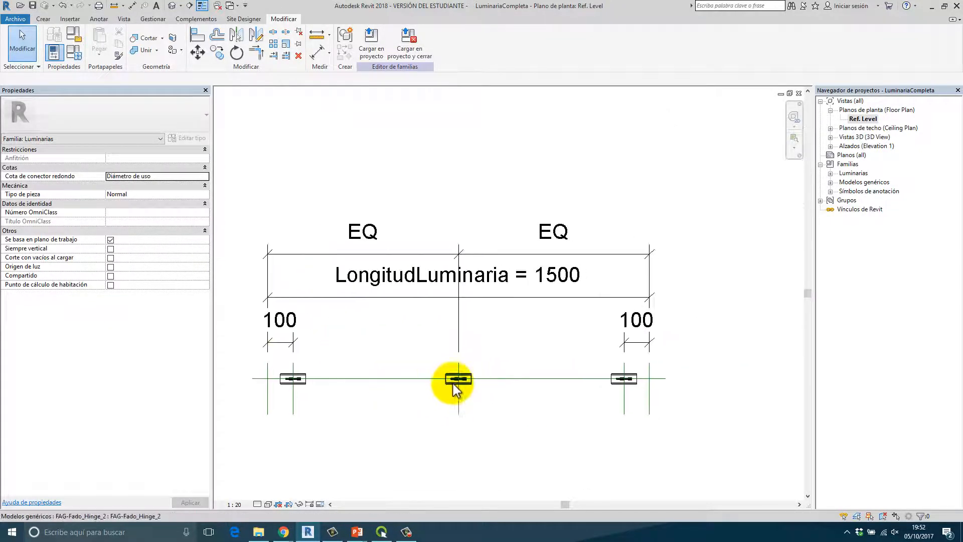
left_click(454, 382)
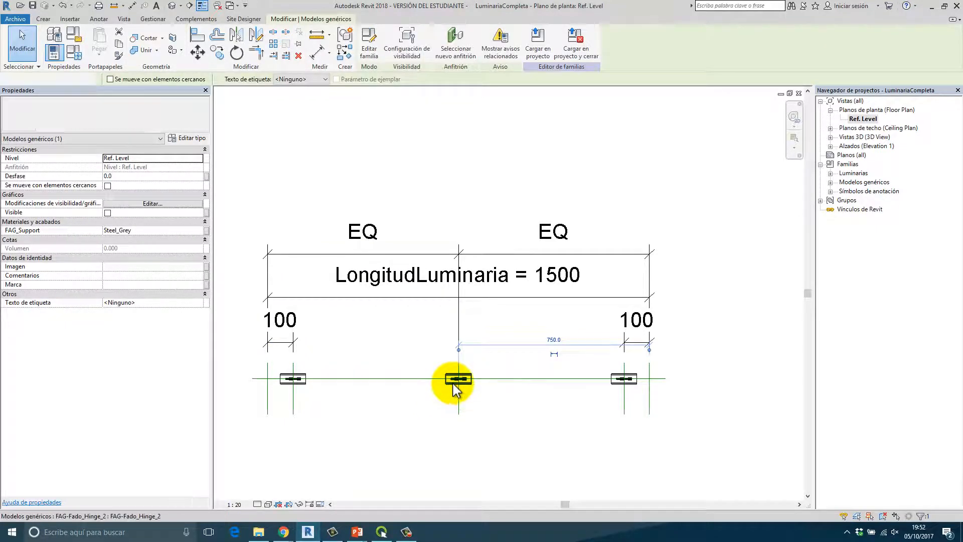
left_click(506, 370)
left_click(470, 379)
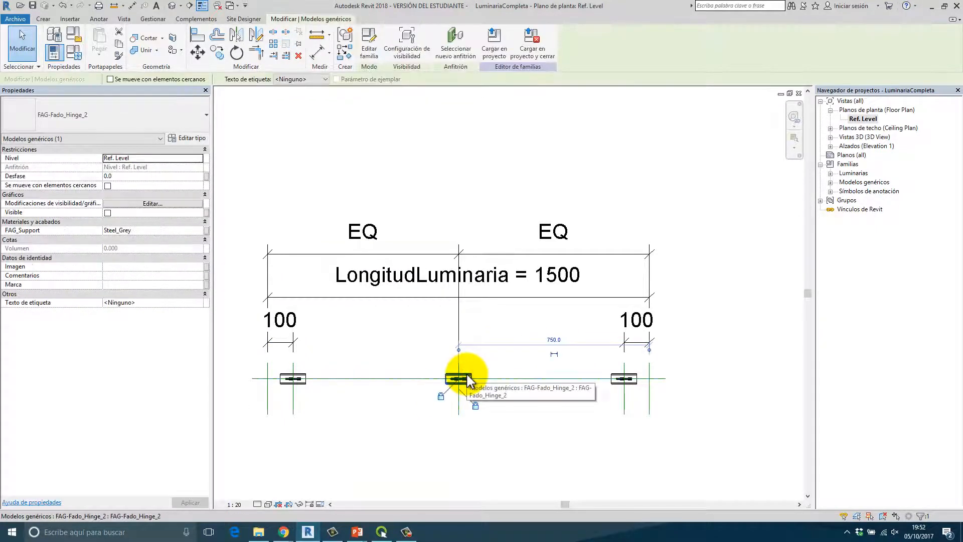
key("Delete")
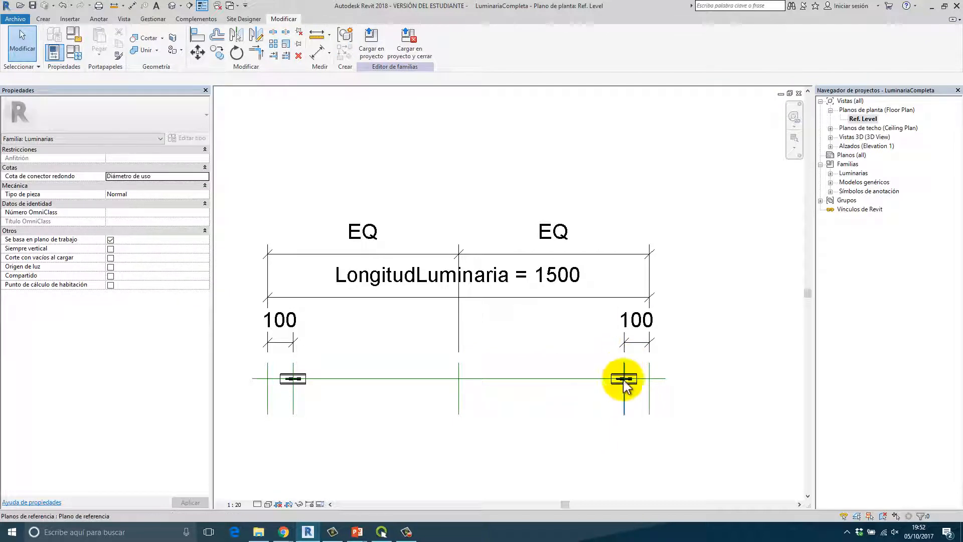
- Examine the two remaining end hinges, their end offsets and the LongitudLuminaria dimension in the plan
scroll(369, 373, "down", 2)
scroll(387, 370, "up", 4)
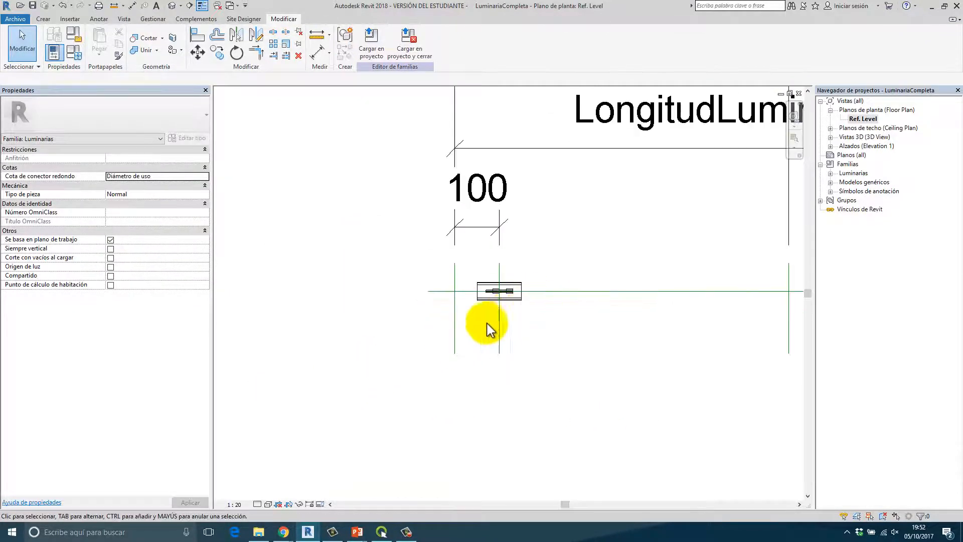
left_click(452, 338)
scroll(415, 395, "down", 4)
middle_click_drag(403, 405, 326, 457)
left_click(474, 368)
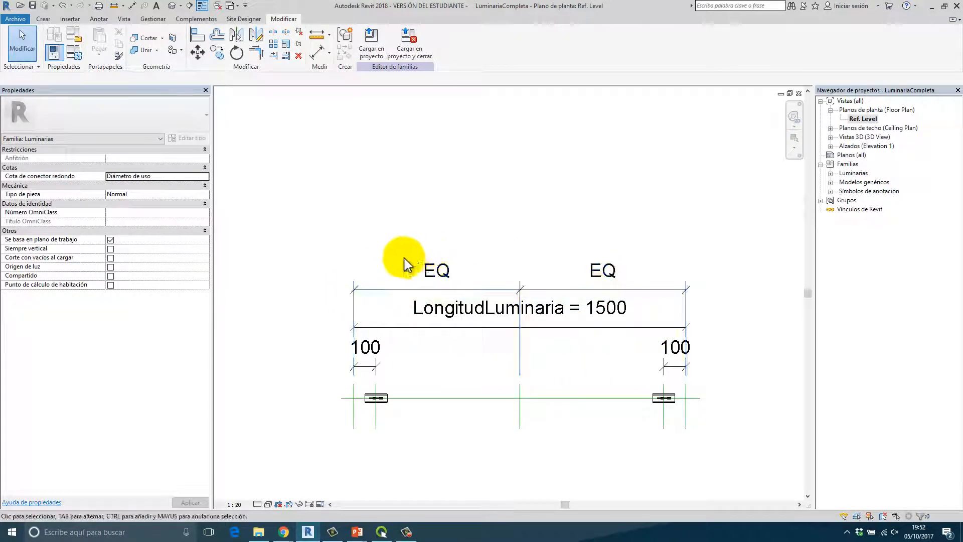
middle_click_drag(449, 399, 449, 357)
scroll(369, 354, "up", 5)
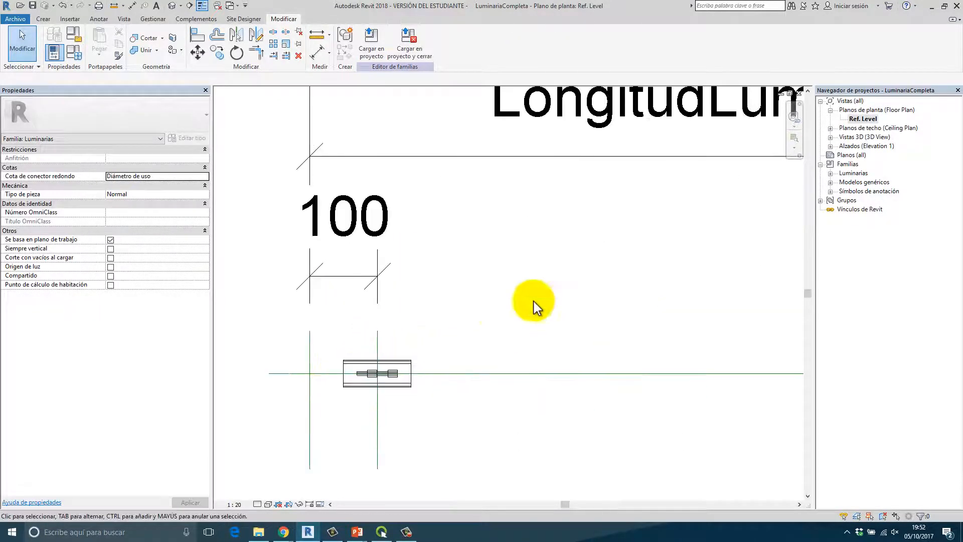
scroll(533, 305, "down", 3)
scroll(582, 329, "down", 1)
middle_click_drag(587, 332, 522, 339)
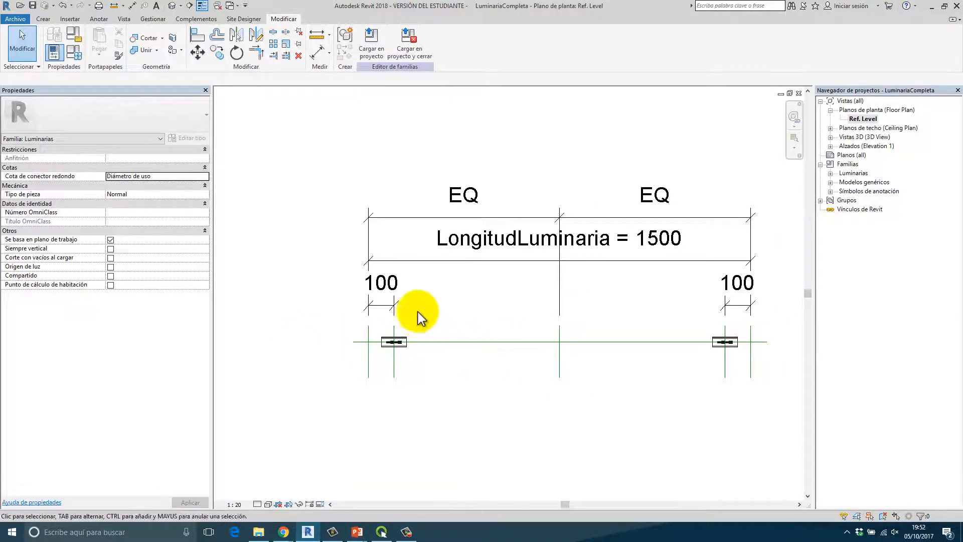
scroll(441, 269, "down", 3)
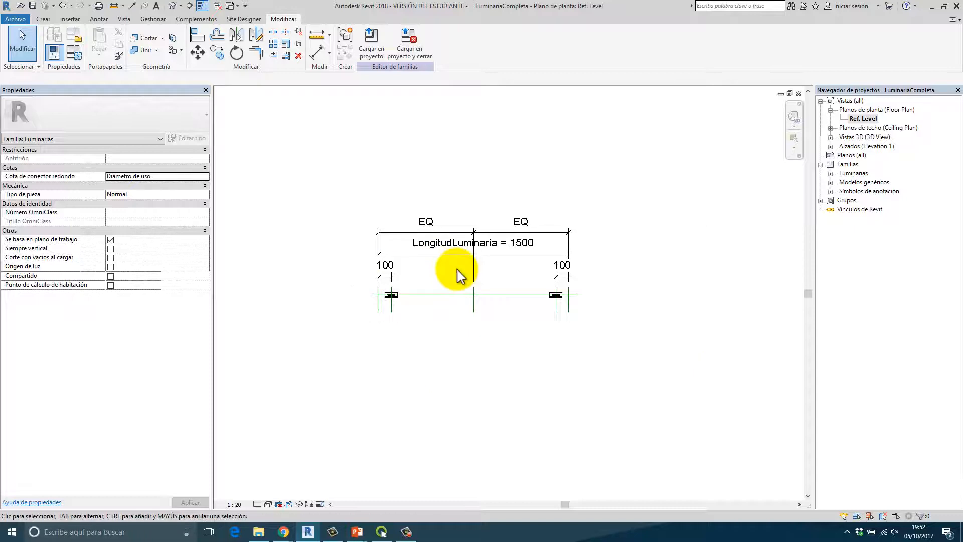
scroll(457, 276, "up", 2)
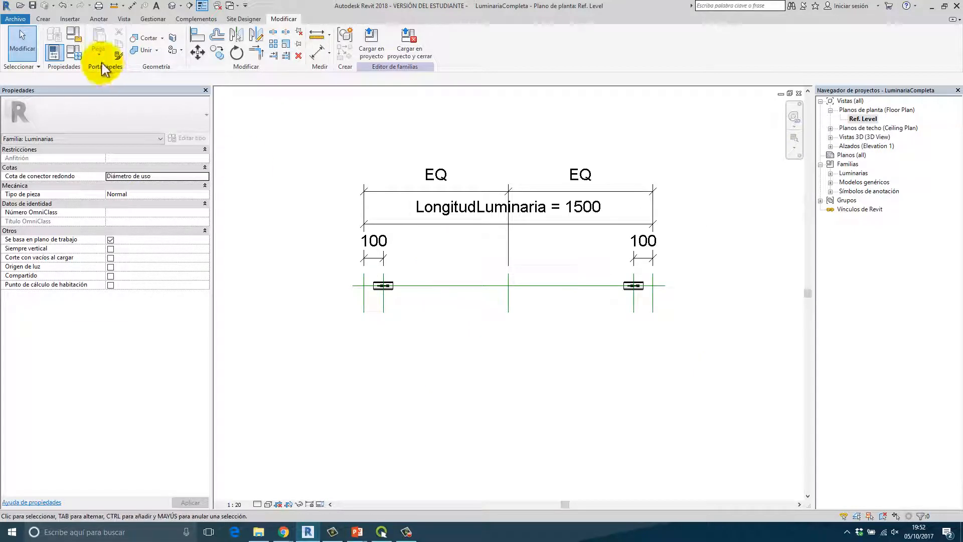
middle_click_drag(484, 264, 454, 318)
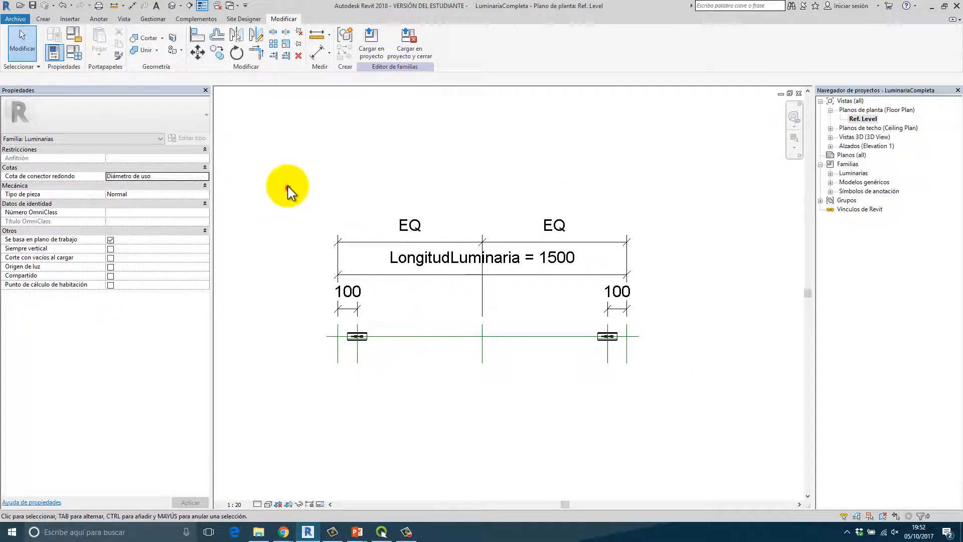
- Load the CarcasaLuminaria family into LuminariaCompleta, overwriting the existing version and its parameter values
left_click(18, 20)
left_click(230, 6)
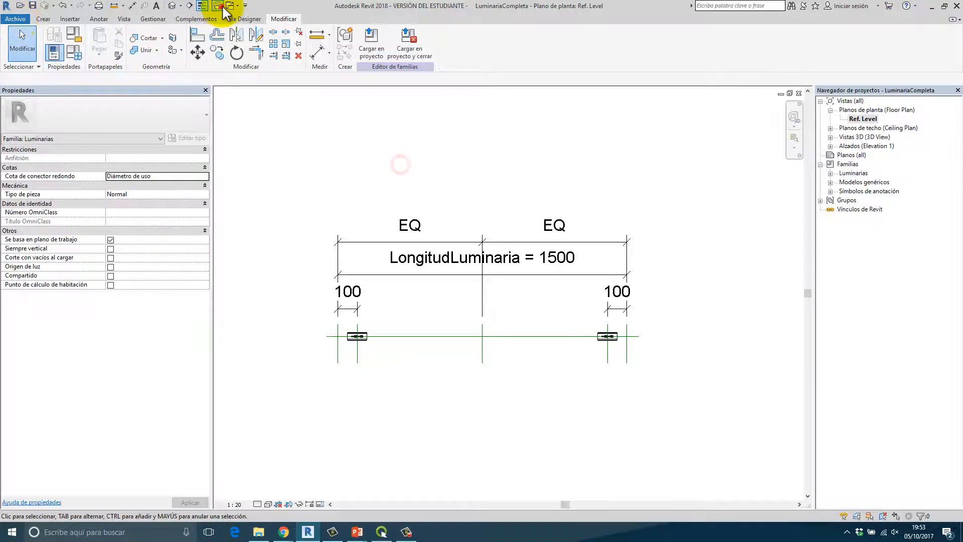
left_click(232, 6)
left_click(276, 30)
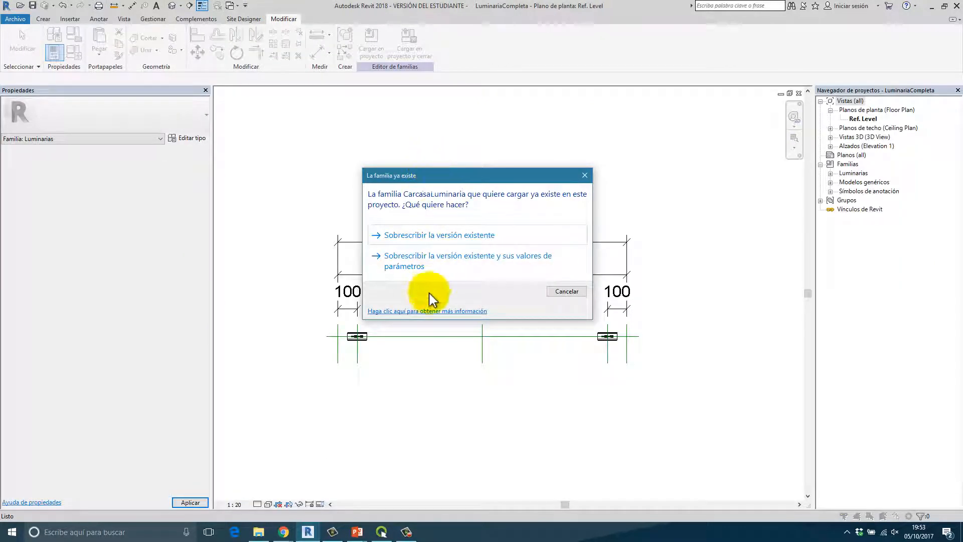
left_click(439, 262)
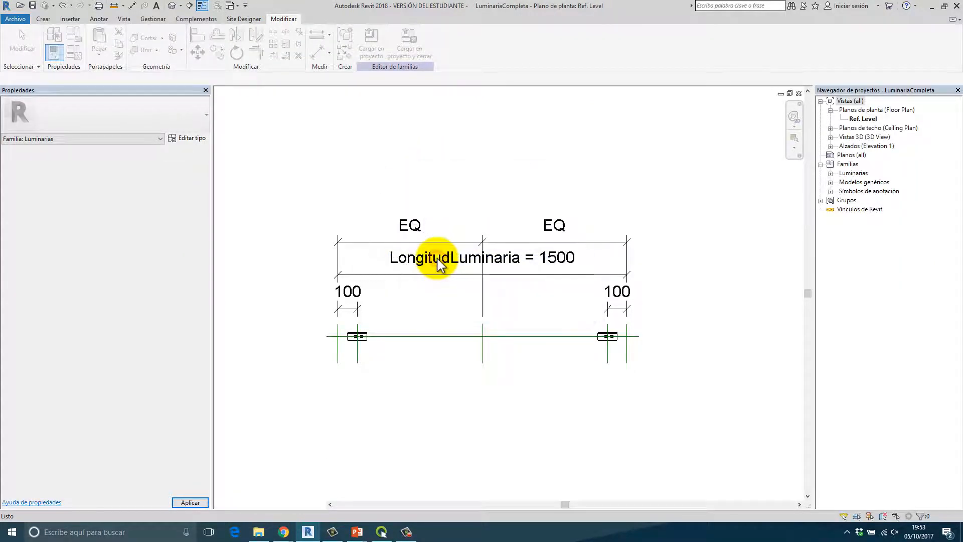
left_click(386, 365)
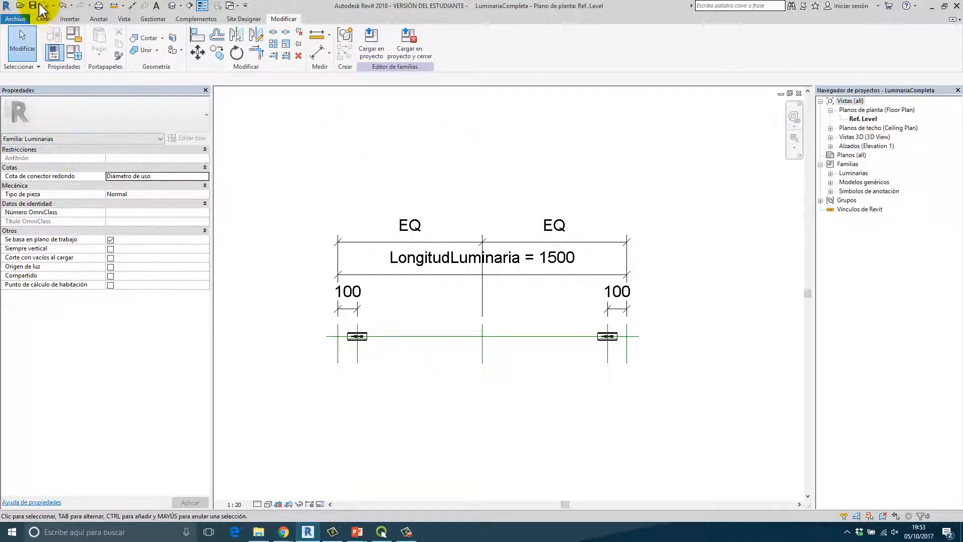
- Open the Front elevation and tile it side by side with the Ref. Level plan
left_click(43, 21)
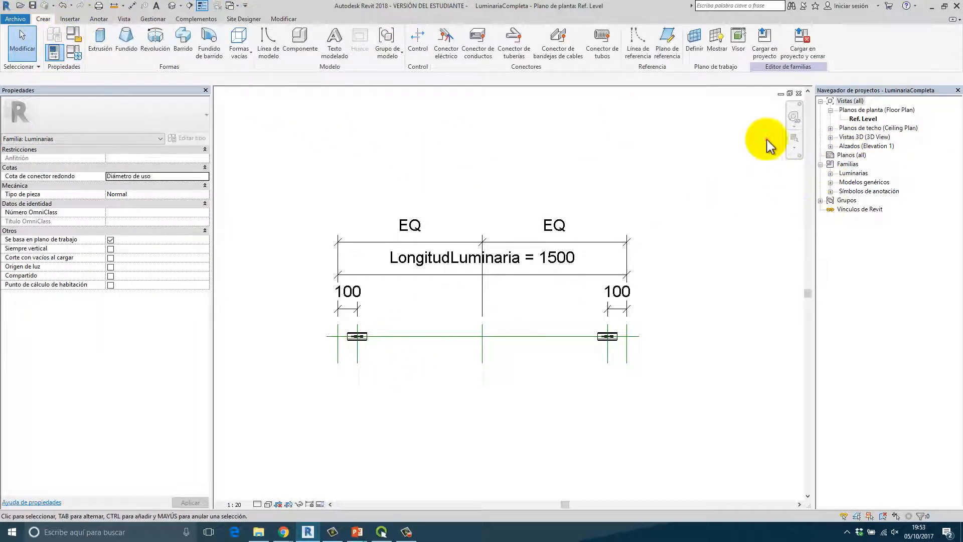
double_click(864, 146)
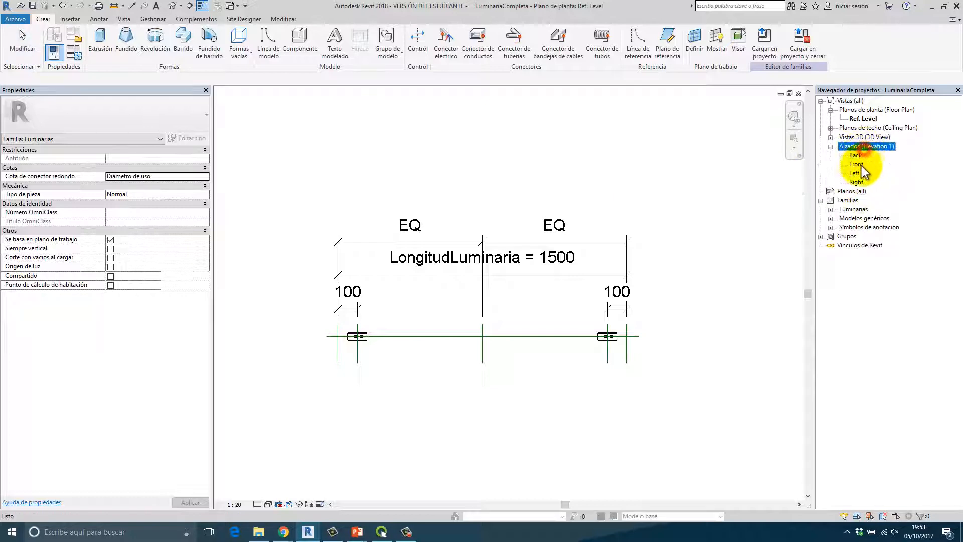
double_click(857, 165)
scroll(467, 311, "up", 4)
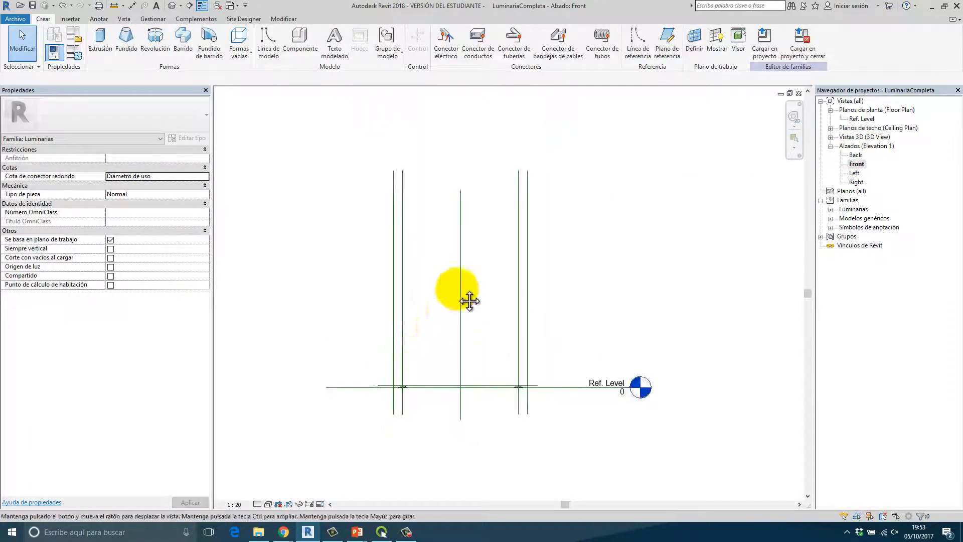
scroll(471, 326, "up", 3)
scroll(467, 333, "down", 3)
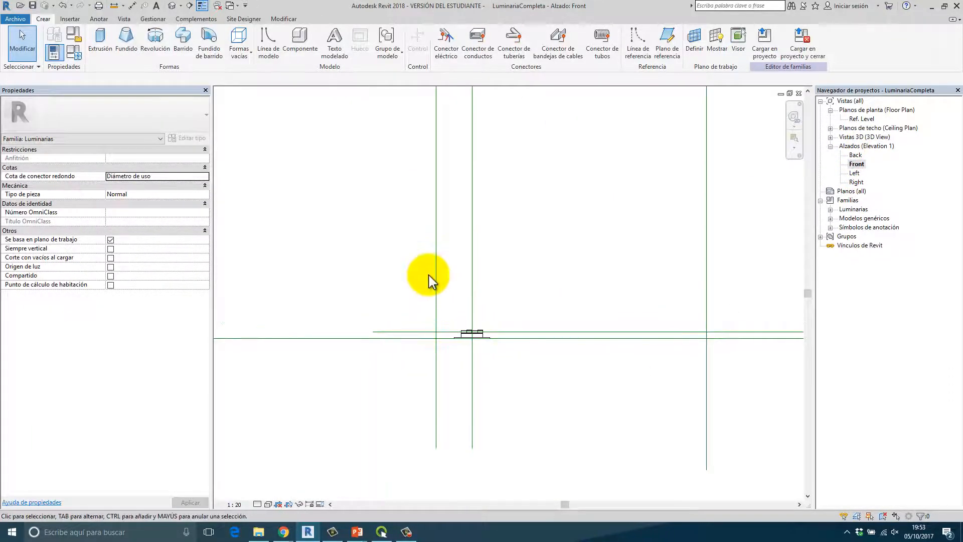
key("w")
key("t")
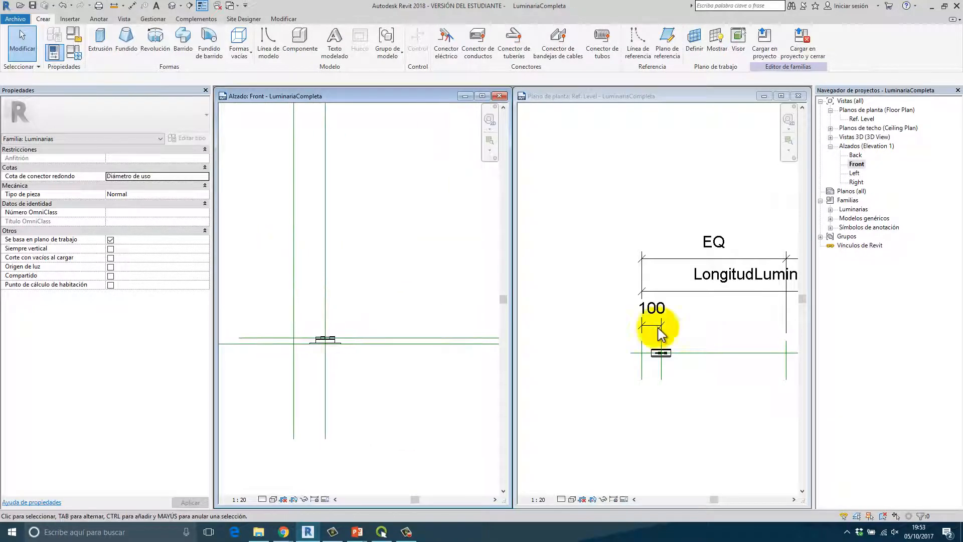
left_click(665, 321)
scroll(664, 321, "down", 3)
scroll(609, 314, "up", 2)
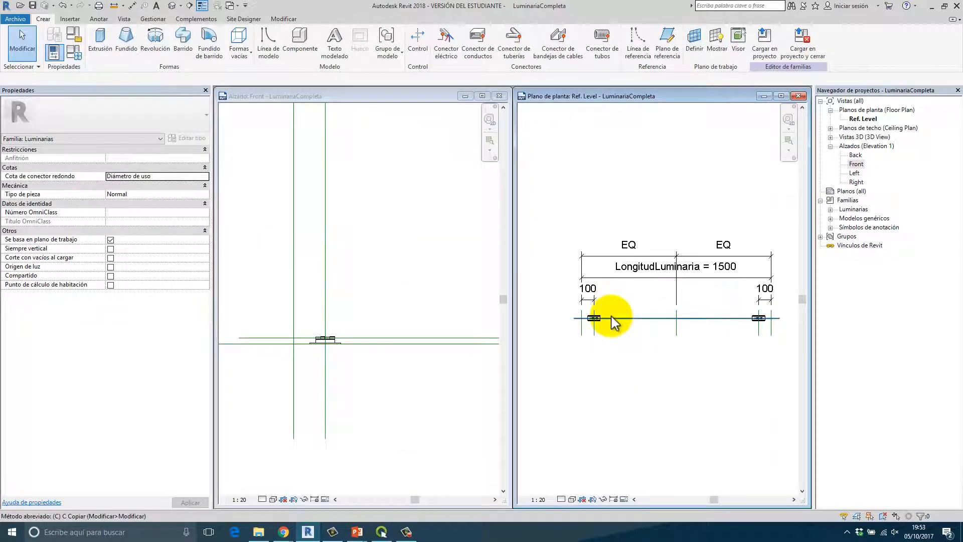
- Start placing the CarcasaLuminaria component on the horizontal hinge reference plane picked in the Front elevation, returning to the Ref. Level plan
key("c")
key("m")
left_click(454, 45)
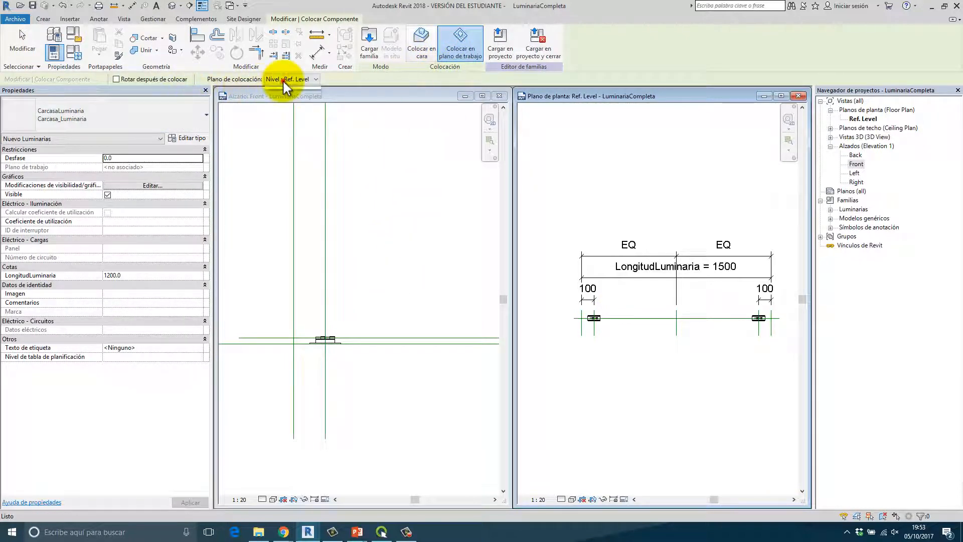
left_click(288, 97)
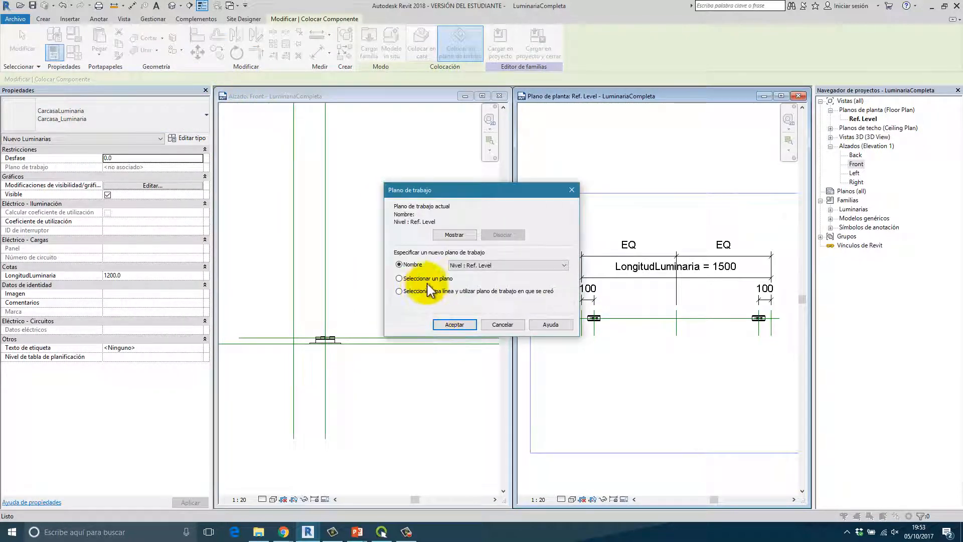
left_click(430, 278)
left_click(454, 324)
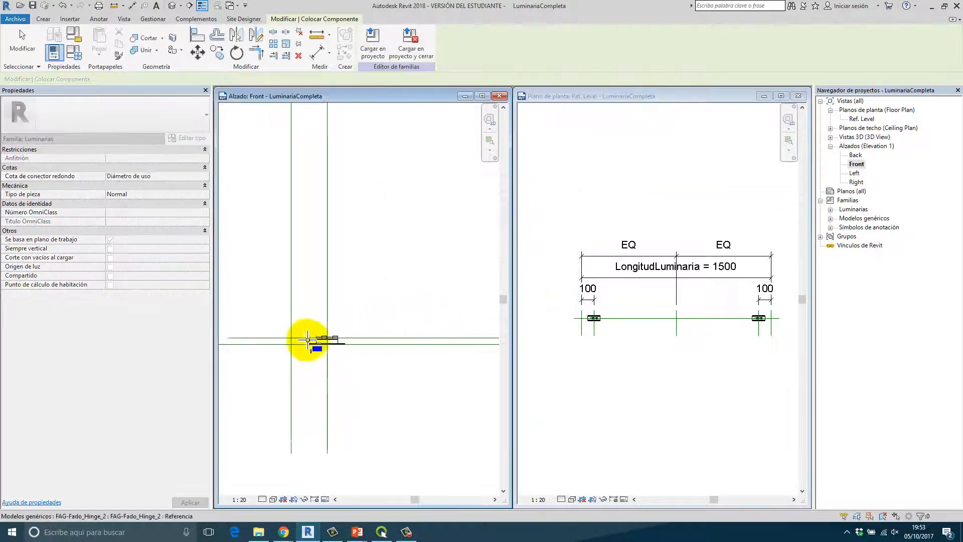
left_click(257, 335)
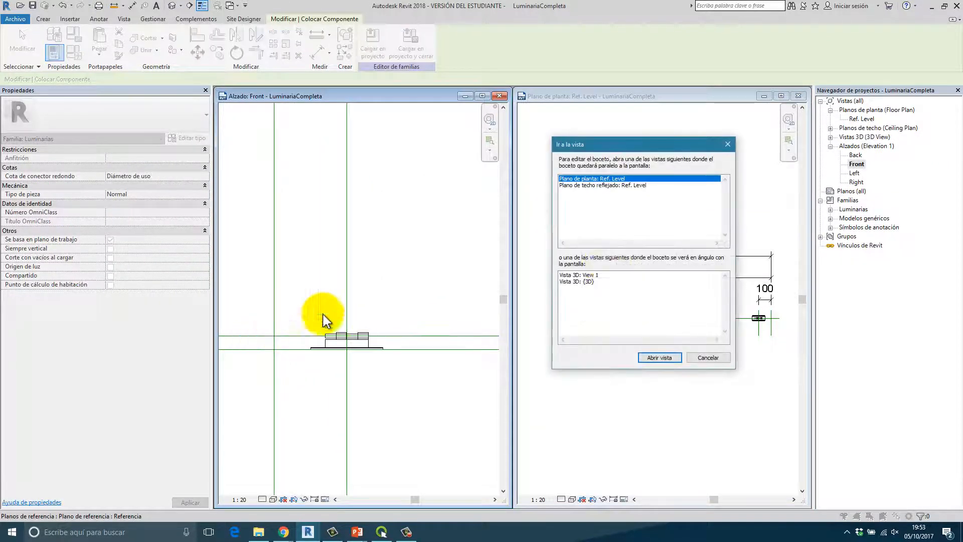
double_click(591, 179)
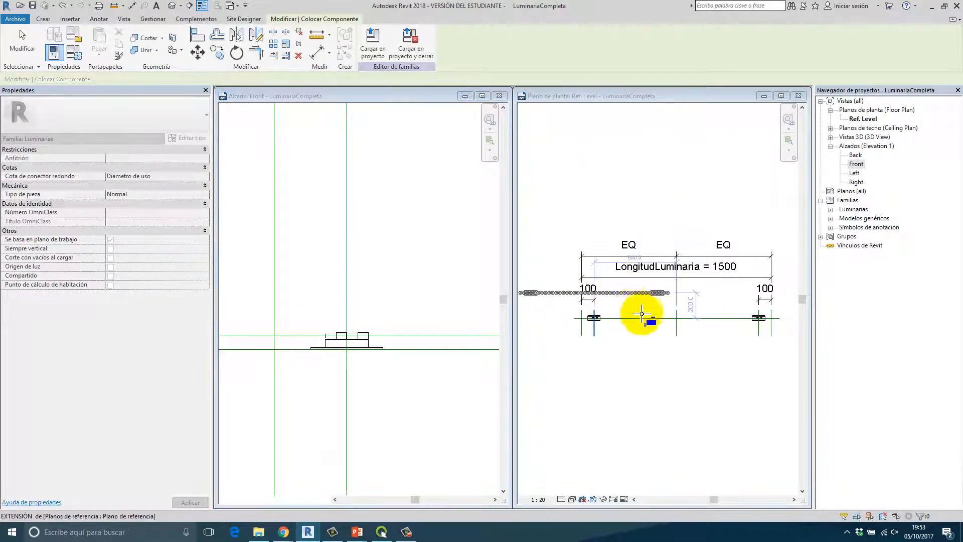
- Place the housing at the intersection of the Center (Left/Right) and Center (Front/Back) reference planes and finish the placement
scroll(681, 316, "up", 5)
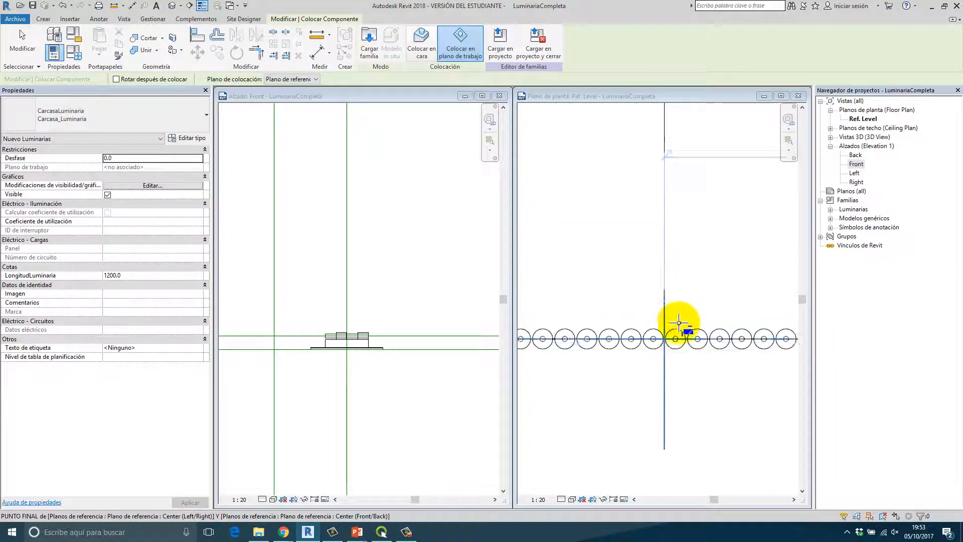
left_click(664, 338)
scroll(688, 316, "down", 6)
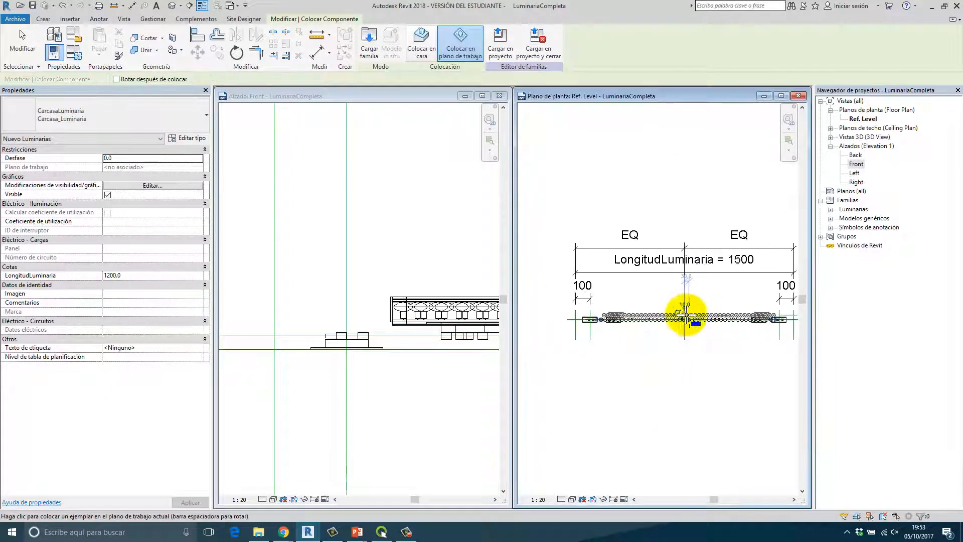
scroll(412, 272, "down", 2)
key("Escape")
scroll(412, 273, "down", 3)
- Examine the height and extent of the placed housing relative to the lower hinges in the maximised Front elevation
left_click(439, 282)
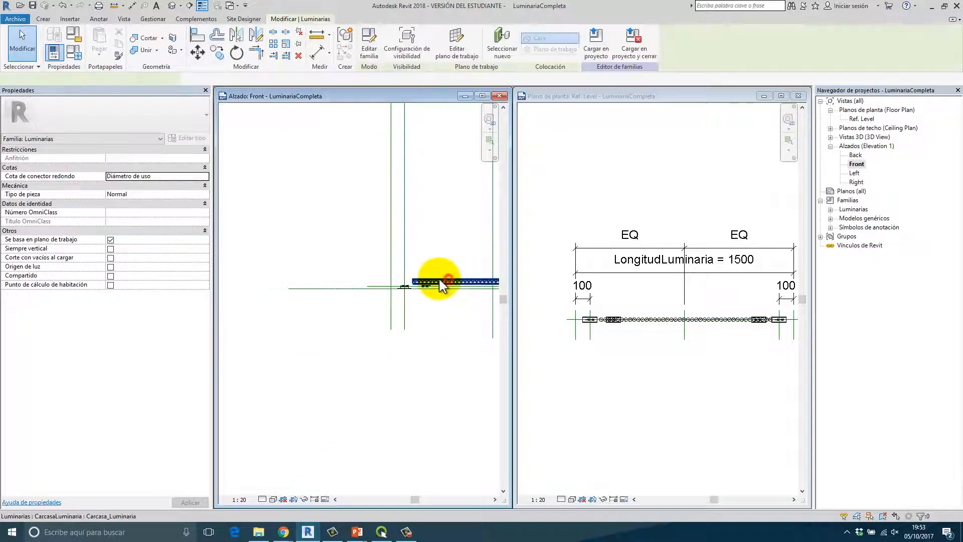
middle_click_drag(440, 283, 384, 272)
scroll(313, 279, "up", 2)
scroll(263, 276, "down", 1)
scroll(350, 275, "up", 3)
key("Escape")
scroll(350, 275, "down", 4)
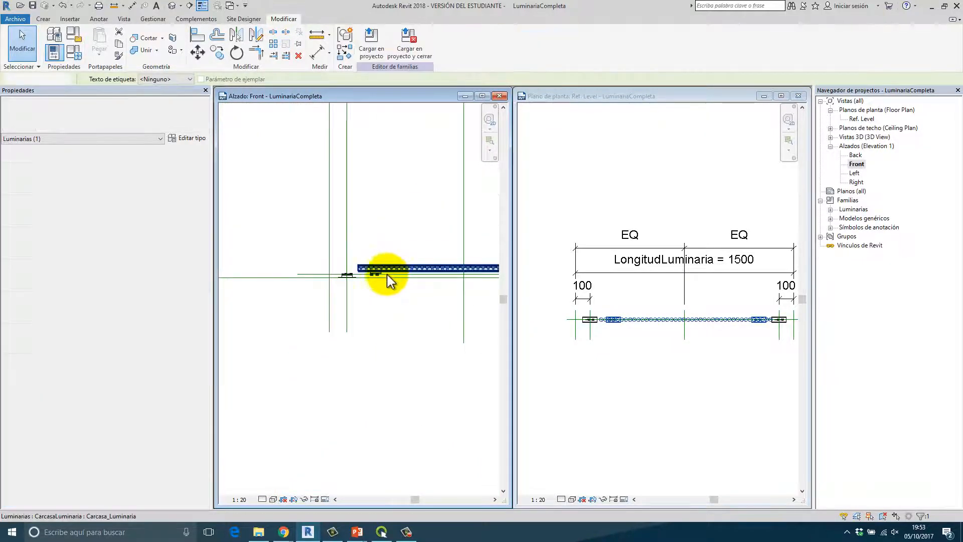
scroll(388, 279, "up", 2)
scroll(388, 279, "down", 2)
left_click(482, 95)
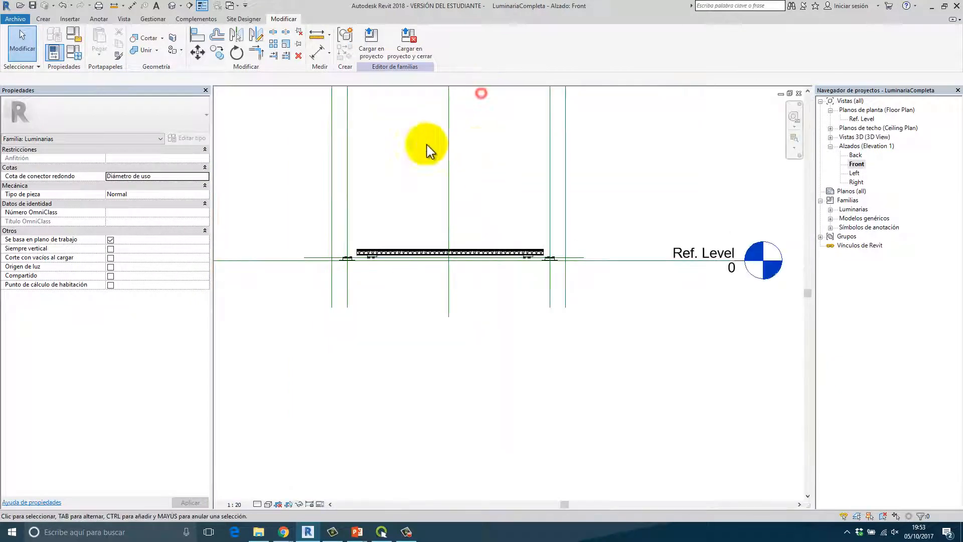
- Delete the stray reference line beside the middle of the housing in the 3D view
left_click(173, 6)
scroll(499, 365, "down", 2)
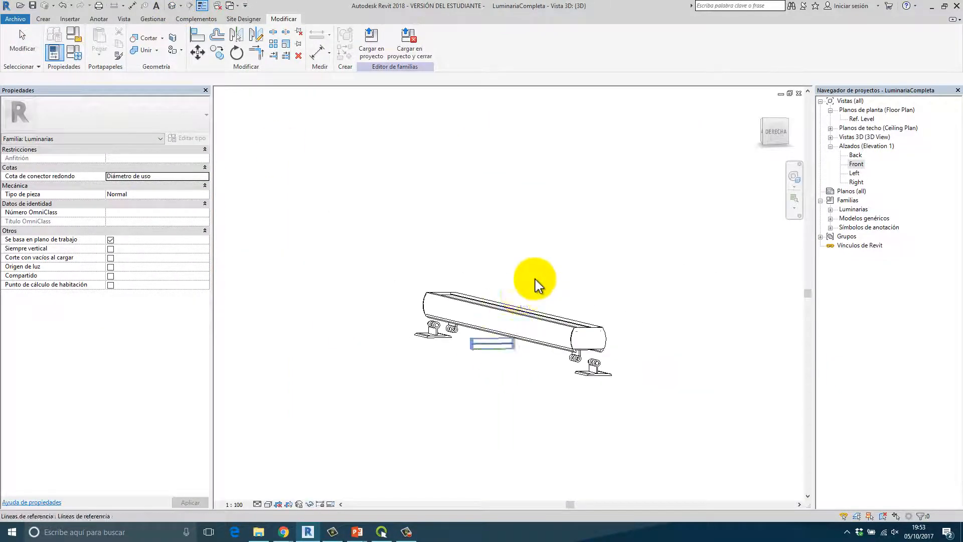
scroll(529, 275, "up", 1)
middle_click_drag(529, 275, 574, 343)
left_click(469, 358)
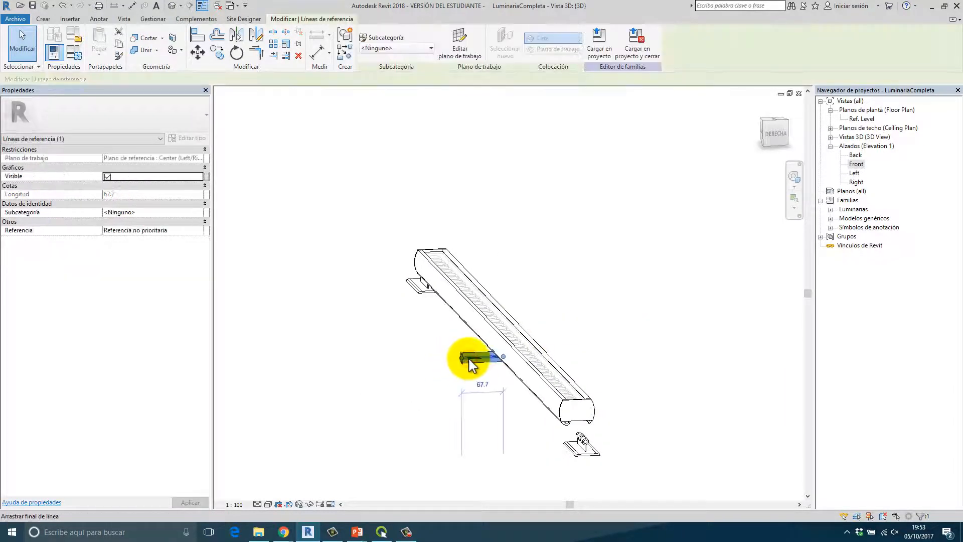
key("Delete")
- Associate the housing's LongitudLuminaria parameter with the host family's LongitudLuminaria parameter and check the fit at the end hinge
left_click(510, 350)
middle_click_drag(501, 269, 584, 365, "shift")
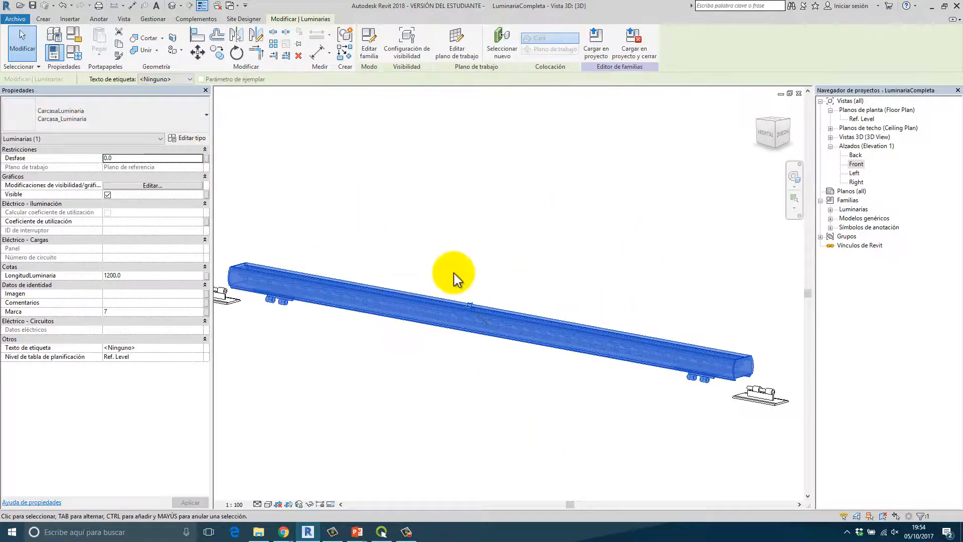
scroll(454, 280, "down", 3)
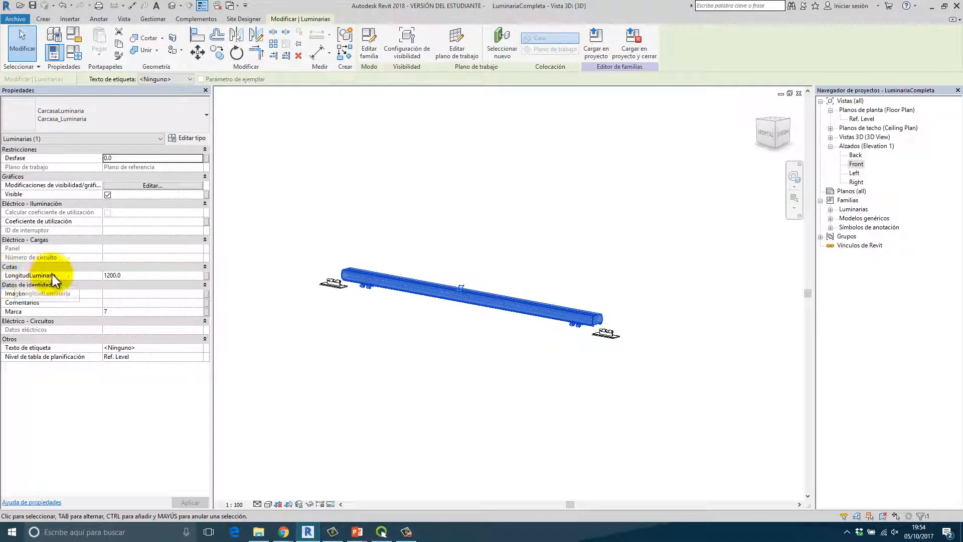
left_click(206, 275)
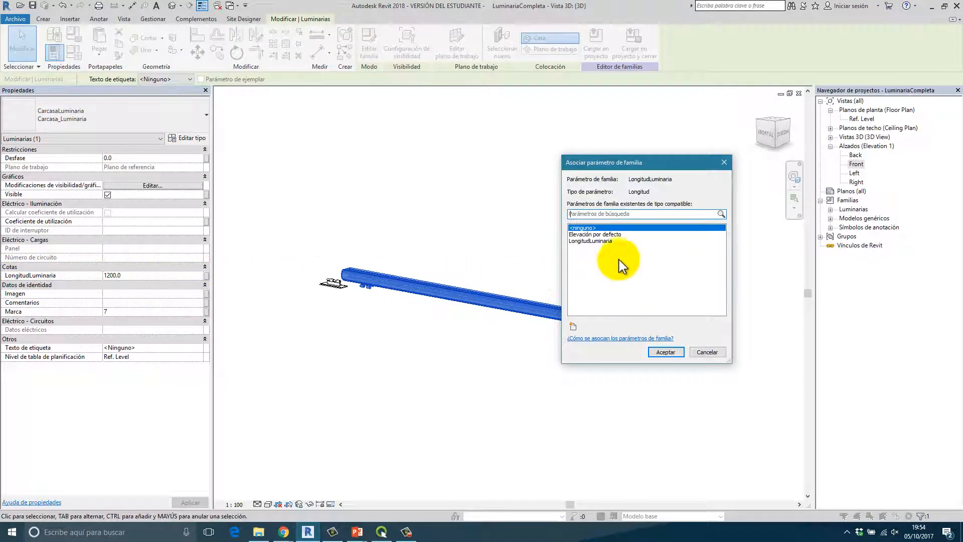
left_click(592, 241)
left_click(666, 352)
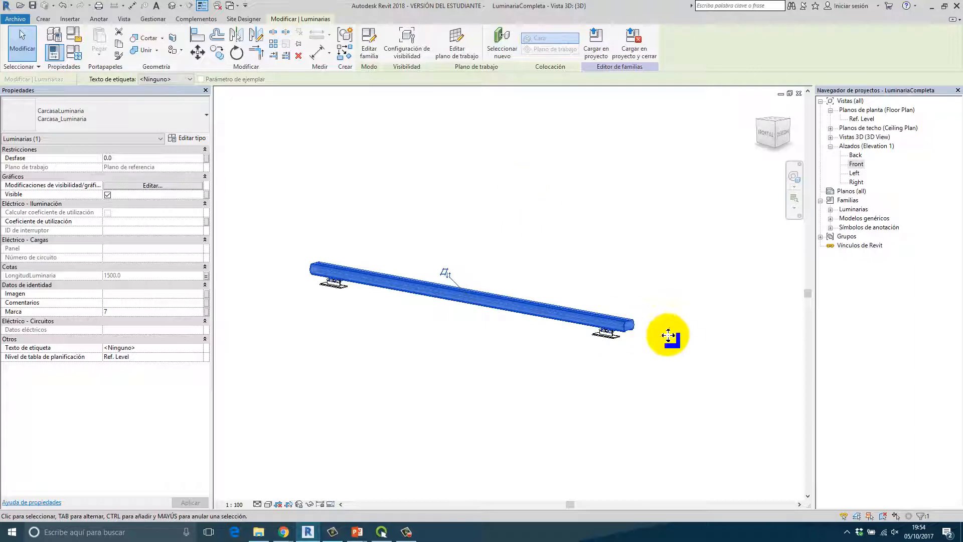
scroll(668, 335, "up", 6)
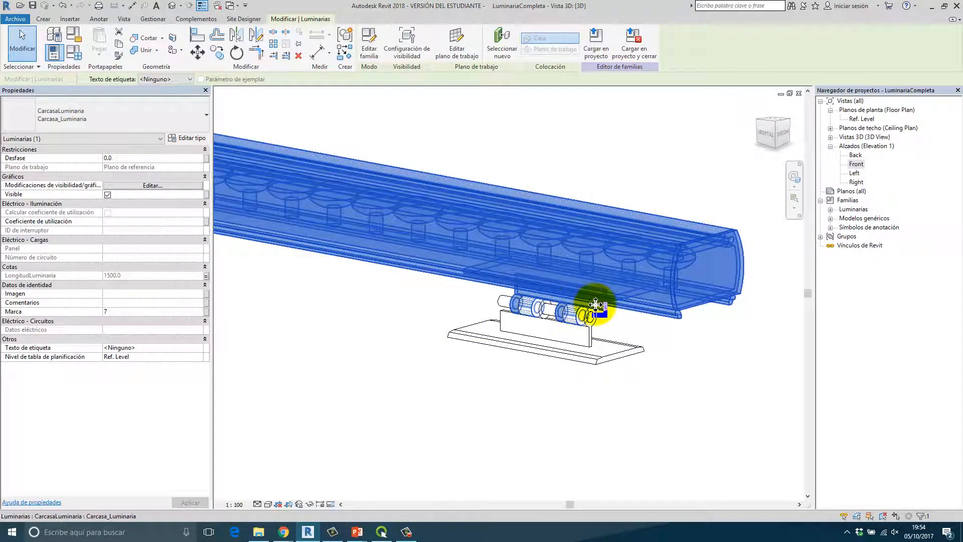
scroll(596, 305, "down", 4)
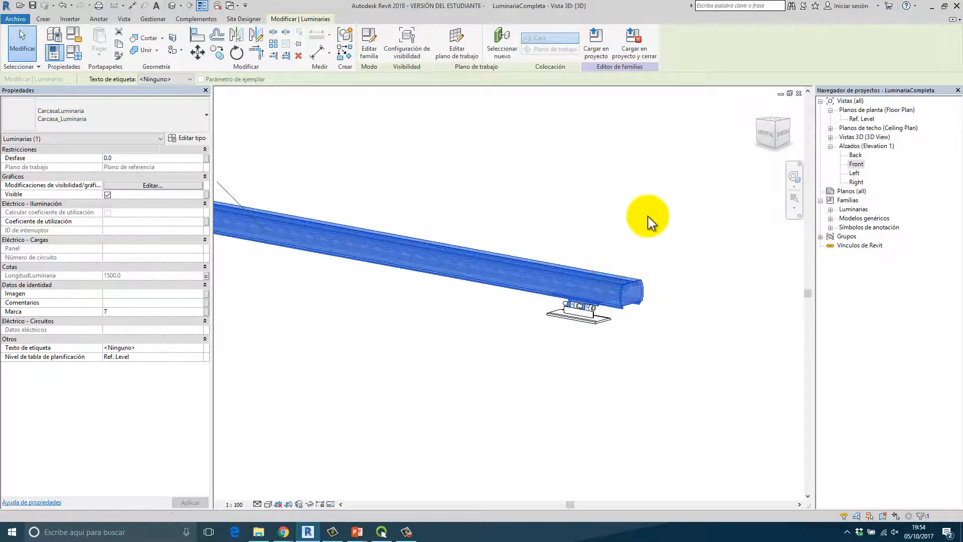
- In the Ref. Level plan, align the housing's centre reference with the Center (Left/Right) reference plane and leave the Align command
double_click(862, 119)
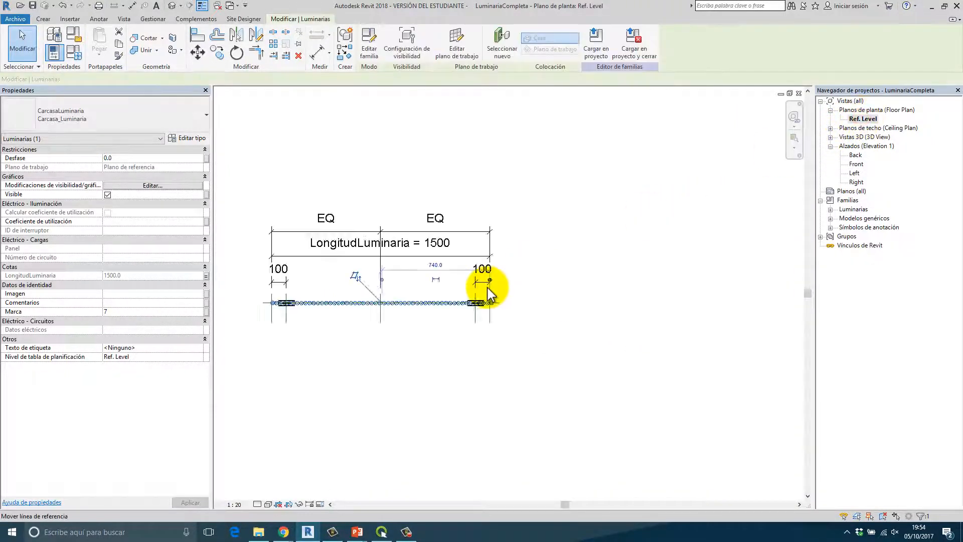
scroll(484, 279, "down", 2)
scroll(448, 283, "up", 4)
key("Escape")
scroll(447, 283, "up", 2)
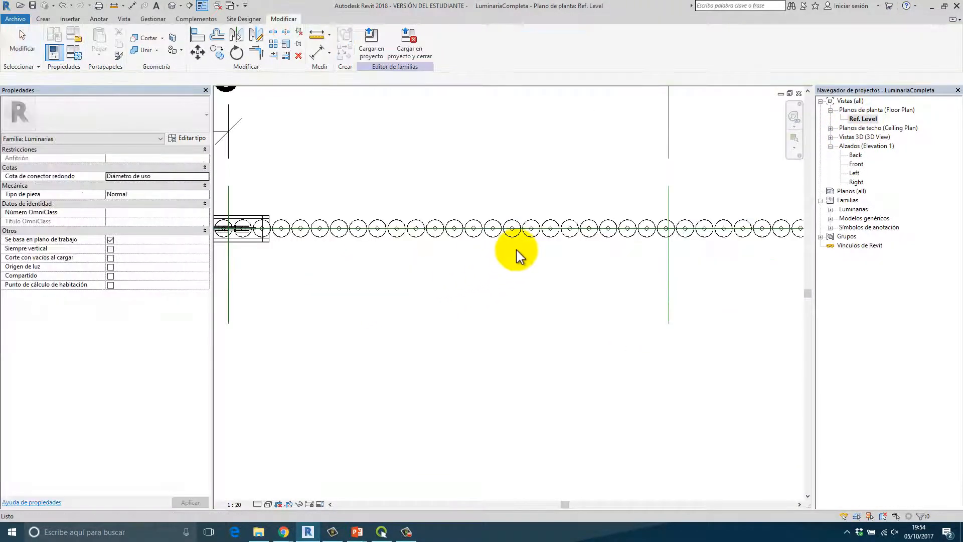
key("a")
key("l")
scroll(567, 253, "down", 4)
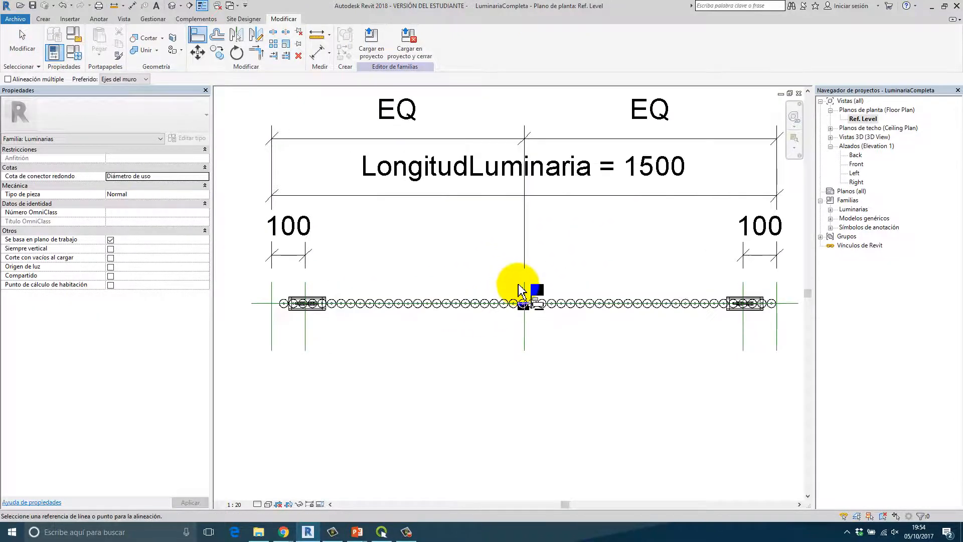
scroll(532, 293, "up", 5)
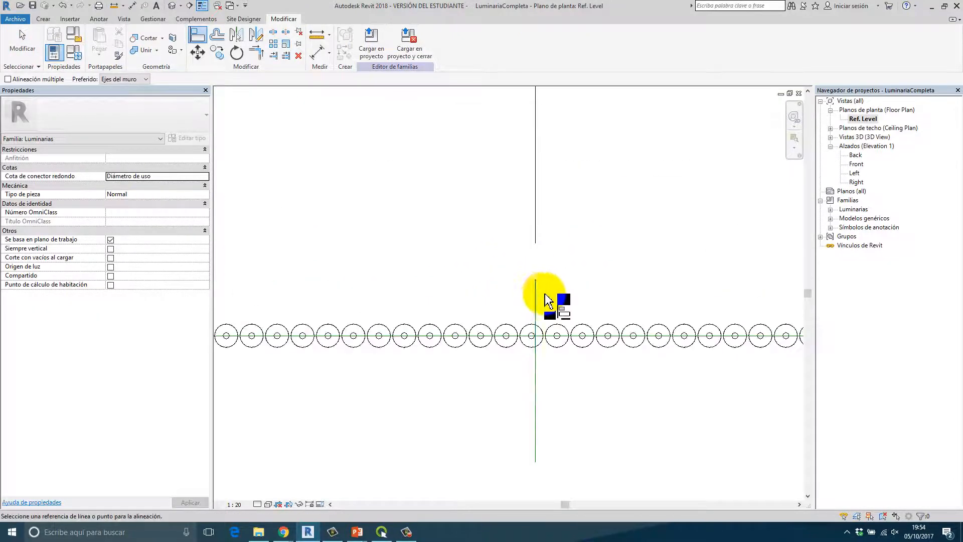
left_click(551, 331)
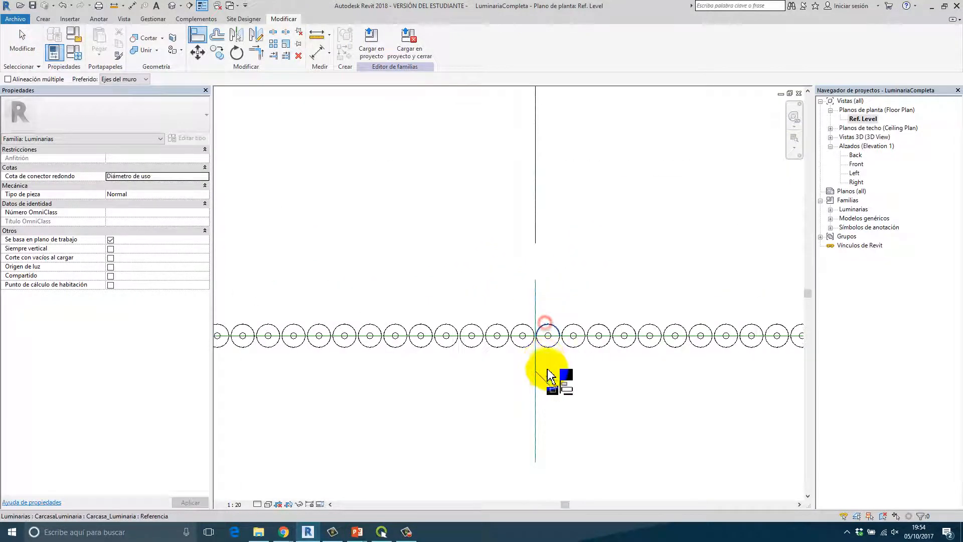
right_click(614, 381)
left_click(636, 385)
right_click(639, 384)
left_click(650, 394)
right_click(641, 401)
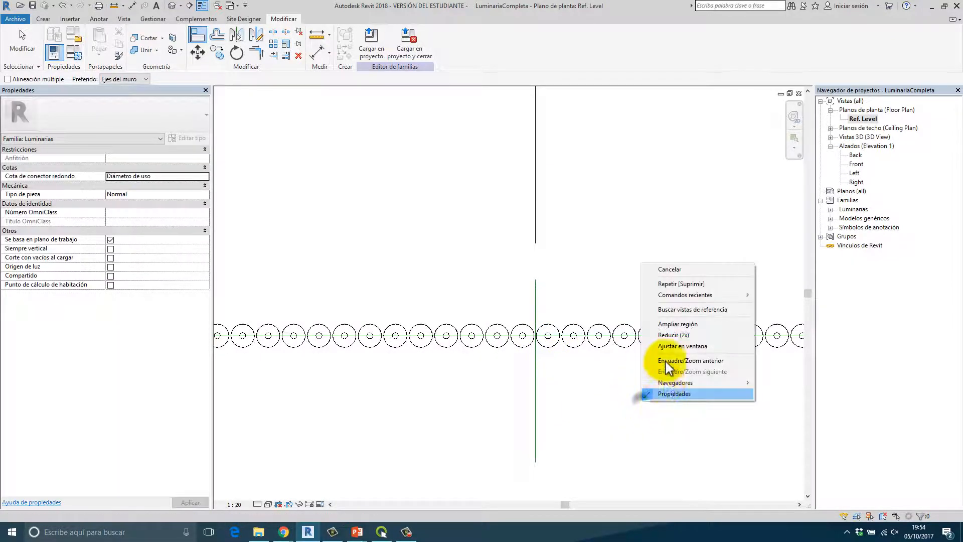
left_click(668, 271)
- Inspect in 3D how the housing's upper hinge meshes with the lower hinge at the luminaire's end
left_click(172, 5)
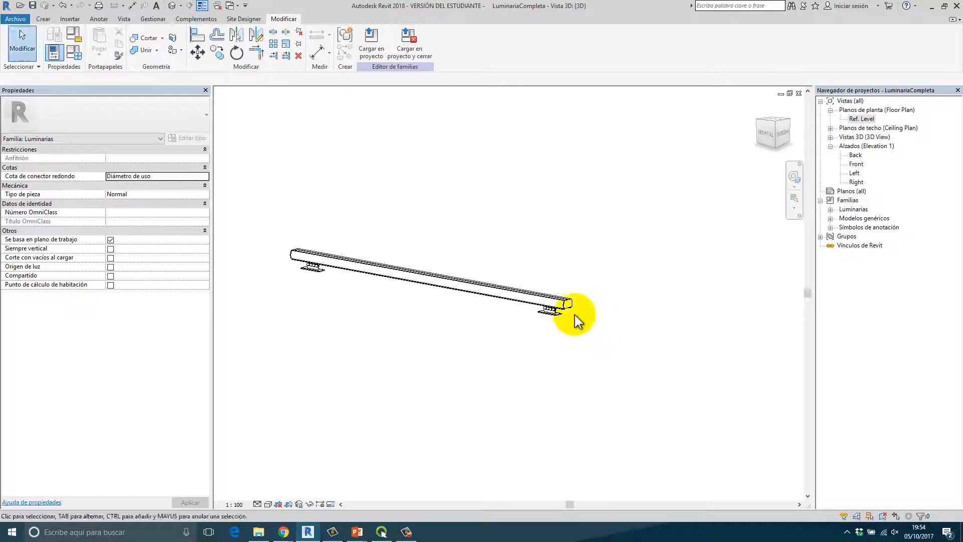
scroll(587, 321, "up", 5)
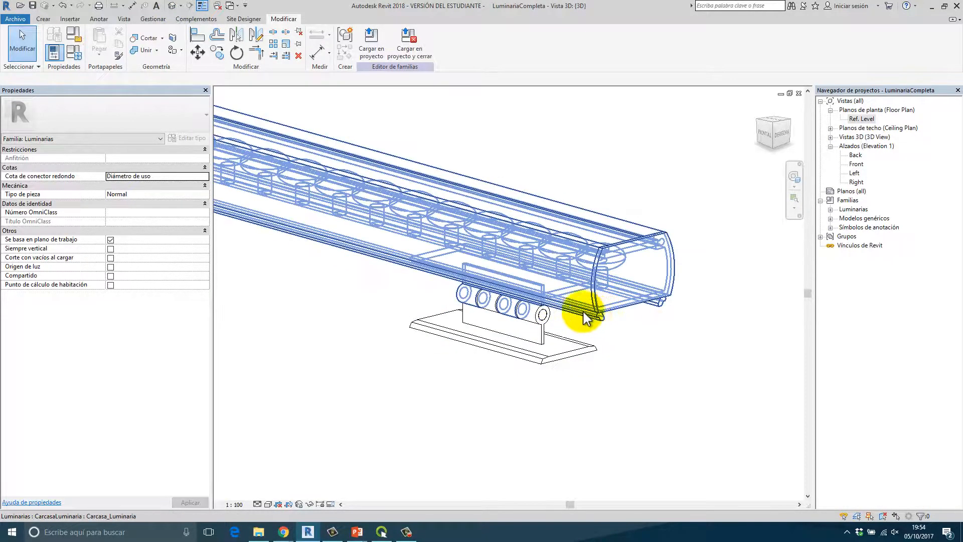
scroll(527, 310, "up", 5)
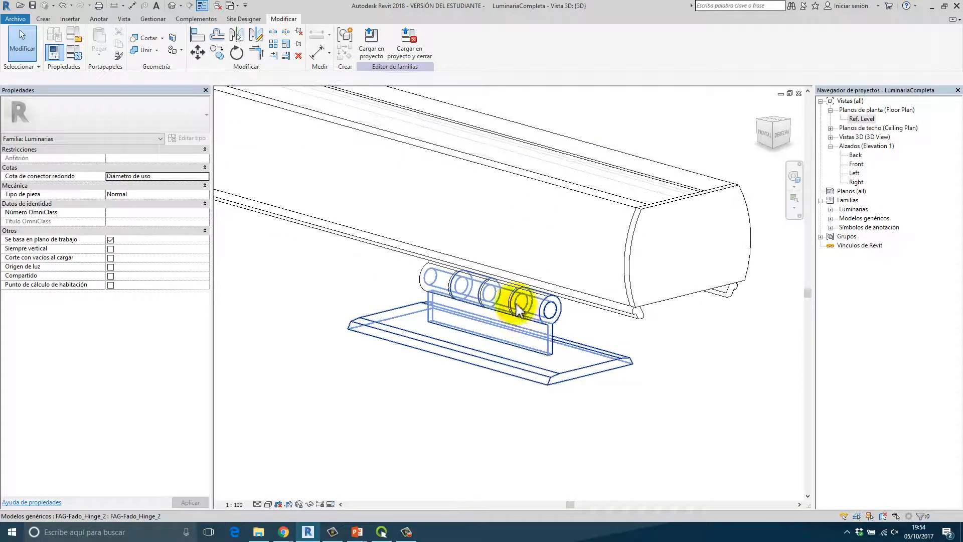
scroll(521, 263, "down", 4)
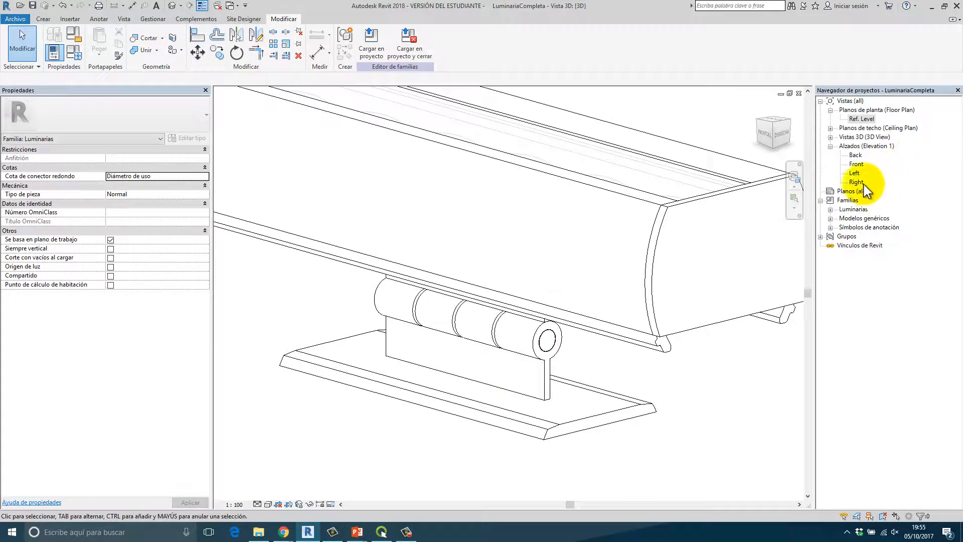
- Examine the hinge joint and the housing's end against the reference planes in the Front elevation
double_click(856, 164)
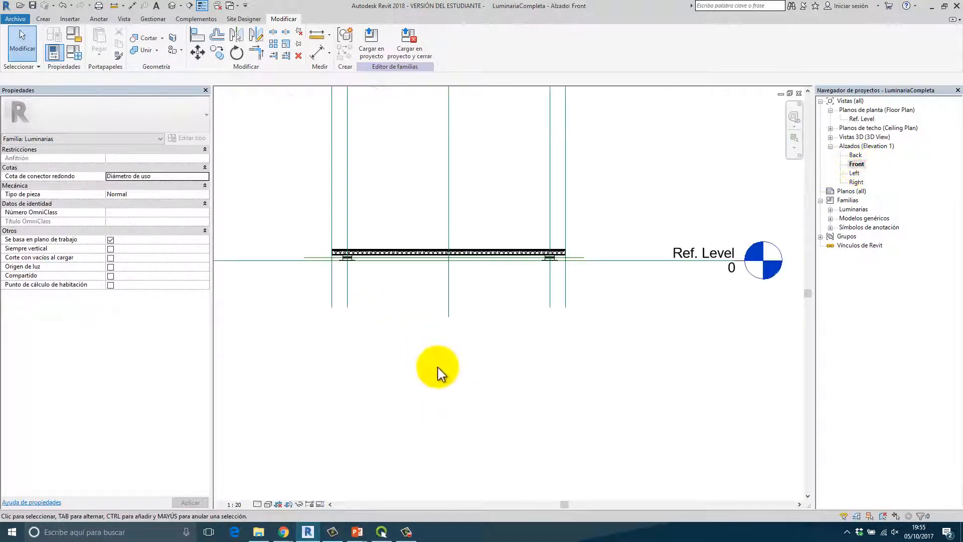
scroll(580, 299, "up", 5)
scroll(533, 323, "down", 2)
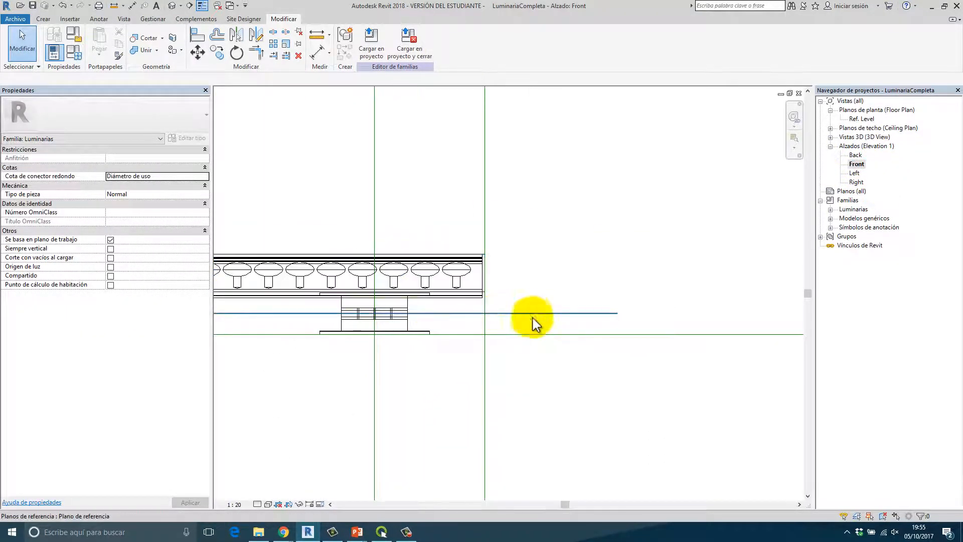
scroll(426, 321, "up", 2)
scroll(425, 321, "up", 3)
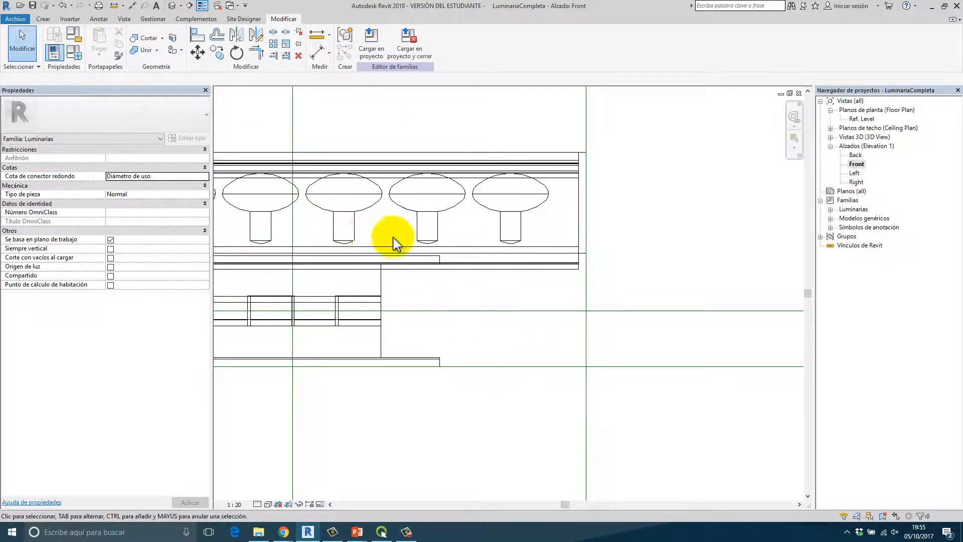
scroll(426, 246, "up", 3)
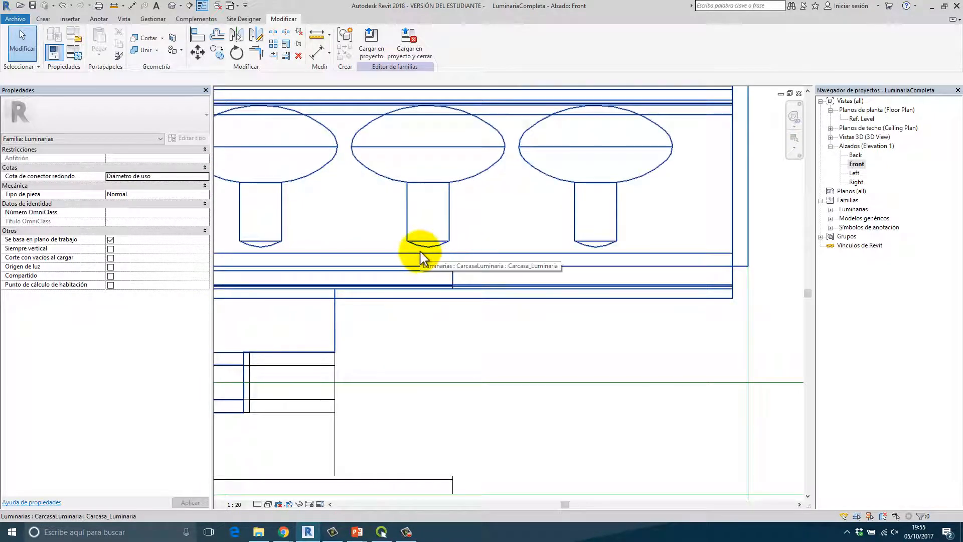
scroll(427, 258, "down", 5)
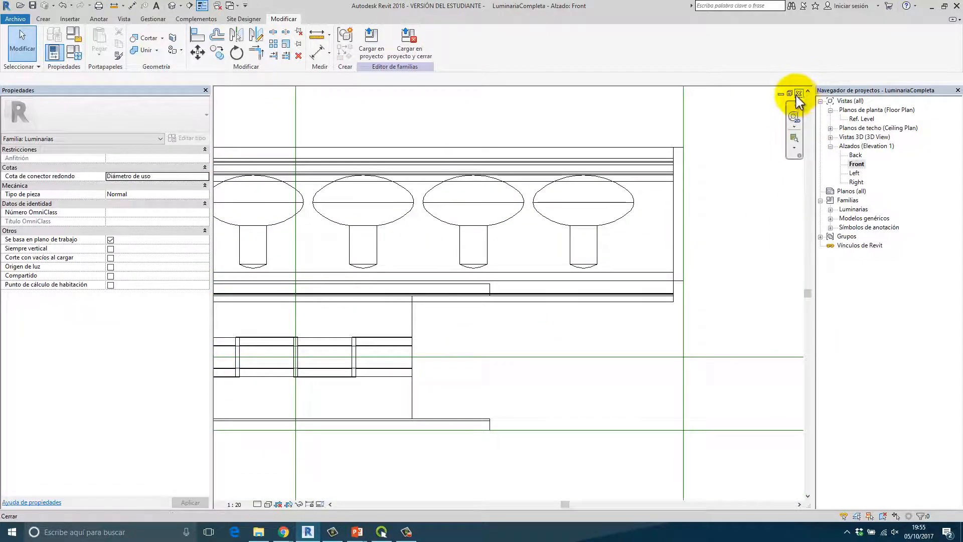
scroll(527, 254, "down", 6)
middle_click_drag(527, 254, 512, 292)
- Delete the CarcasaLuminaria housing in the Left elevation, keeping the lower hinge
double_click(855, 174)
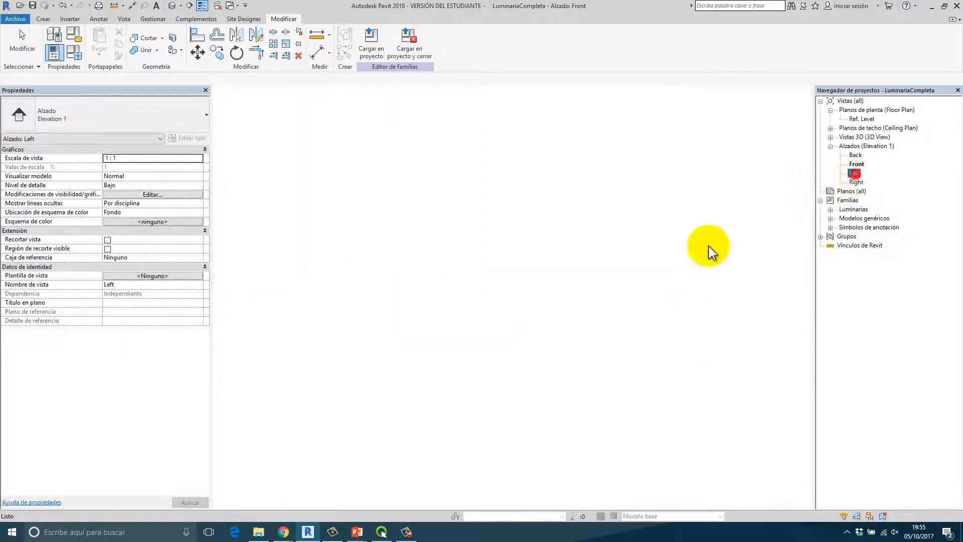
scroll(548, 230, "up", 6)
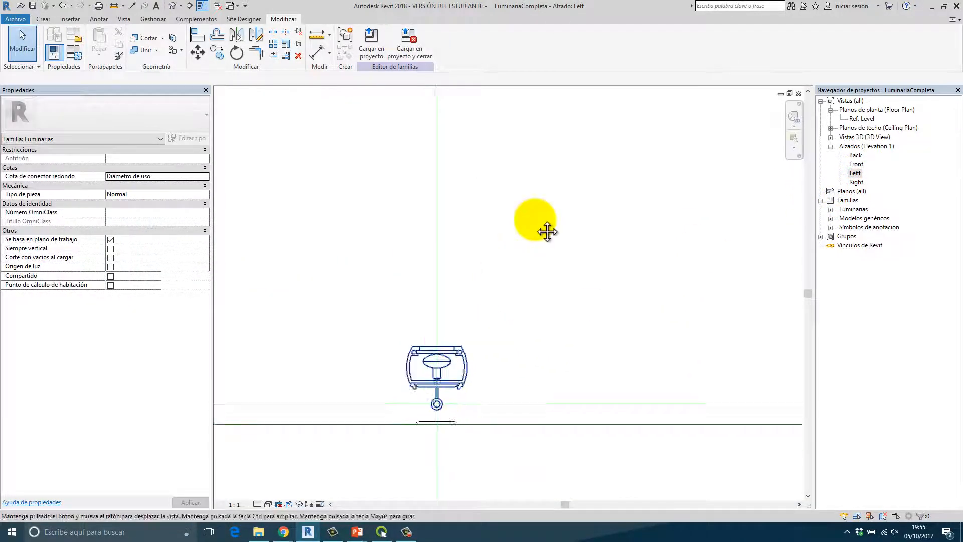
left_click(527, 206)
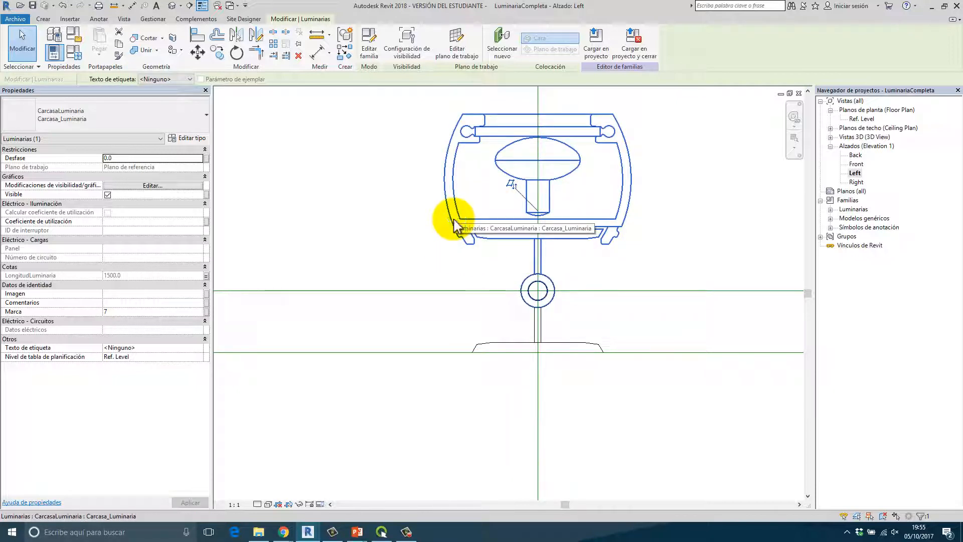
key("Delete")
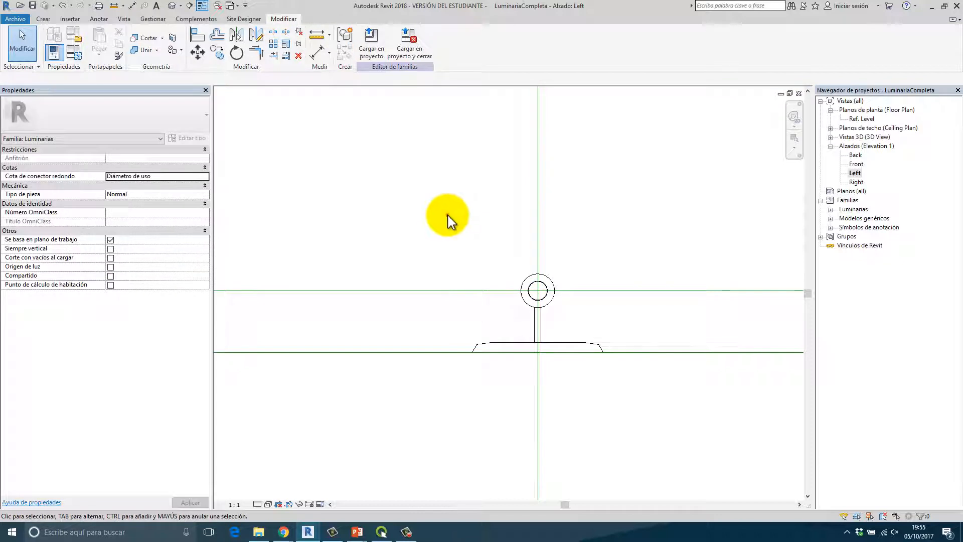
- Draw a reference line about 40 mm long from the lower hinge's centre, rising to the left at about 29° from horizontal
left_click(43, 19)
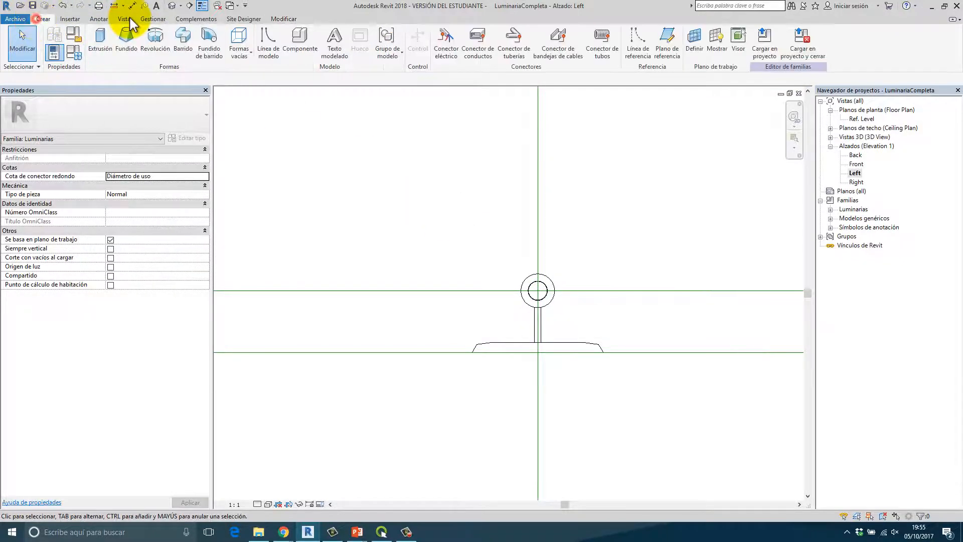
left_click(638, 50)
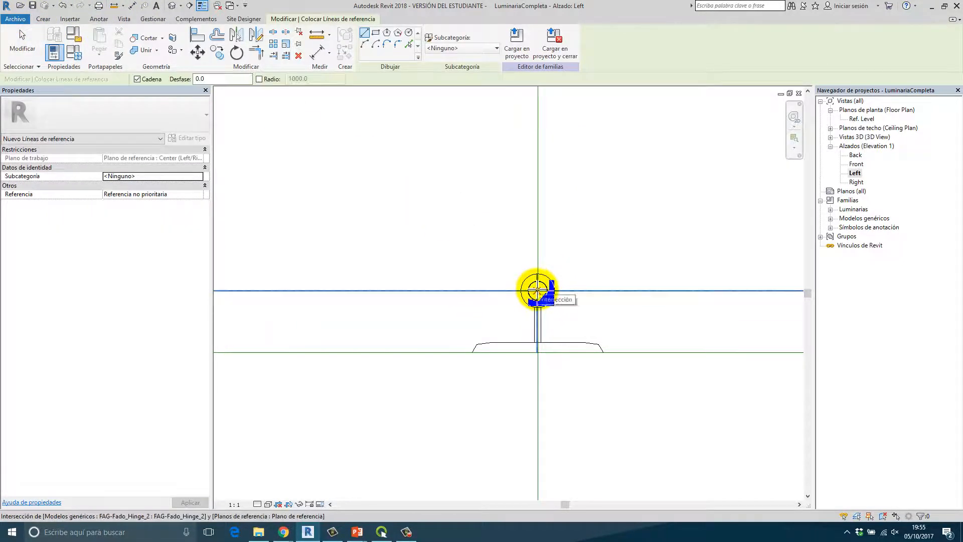
scroll(538, 290, "up", 5)
left_click(538, 291)
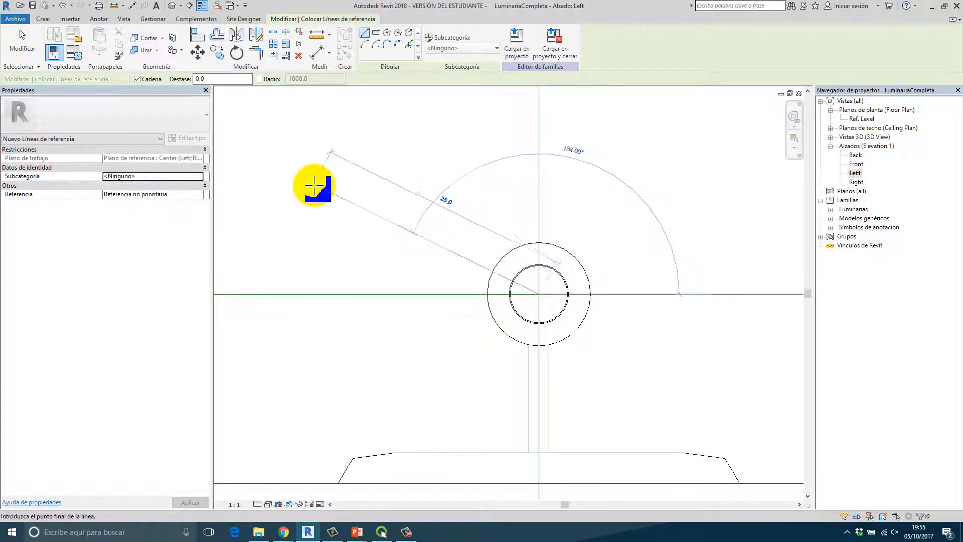
scroll(314, 185, "down", 3)
middle_click_drag(391, 244, 575, 342)
scroll(432, 236, "up", 1)
left_click(430, 235)
right_click(481, 164)
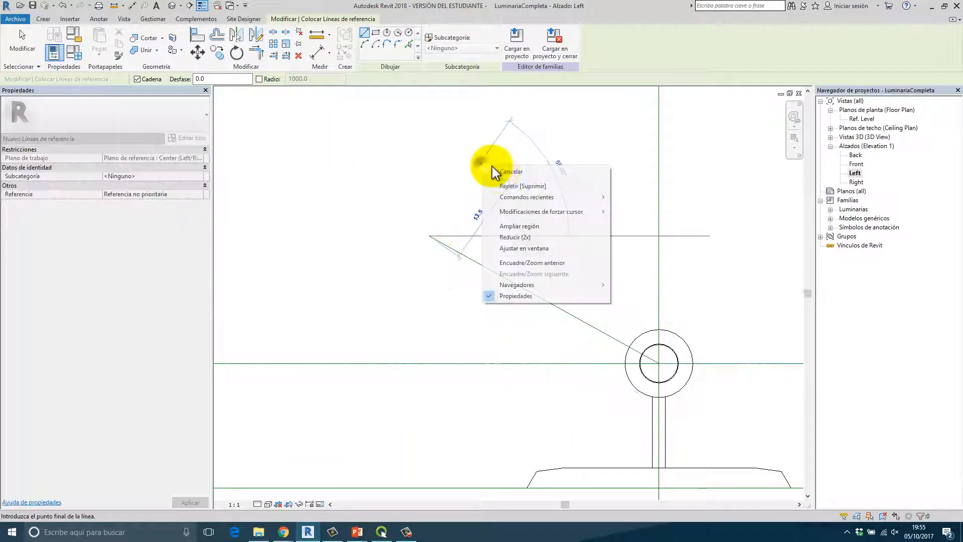
left_click(507, 172)
right_click(502, 174)
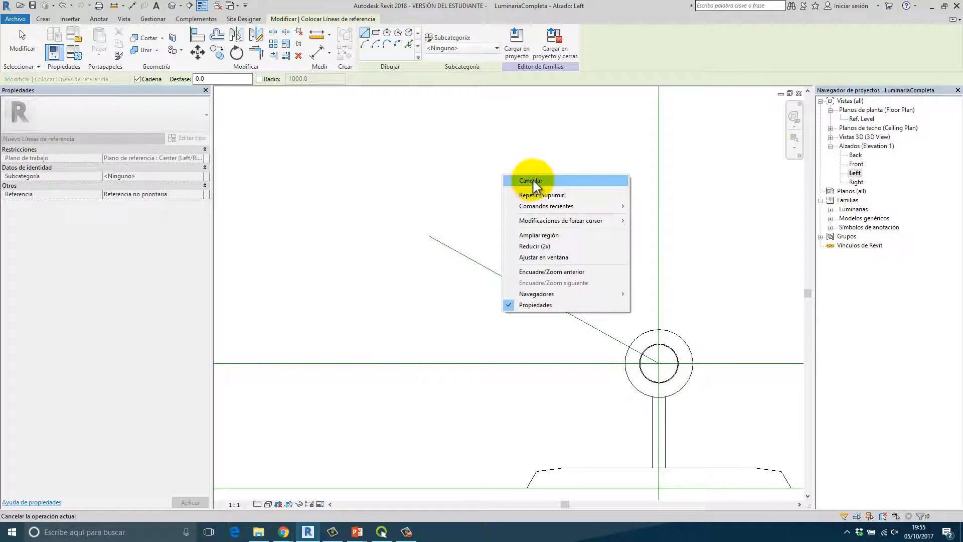
left_click(533, 182)
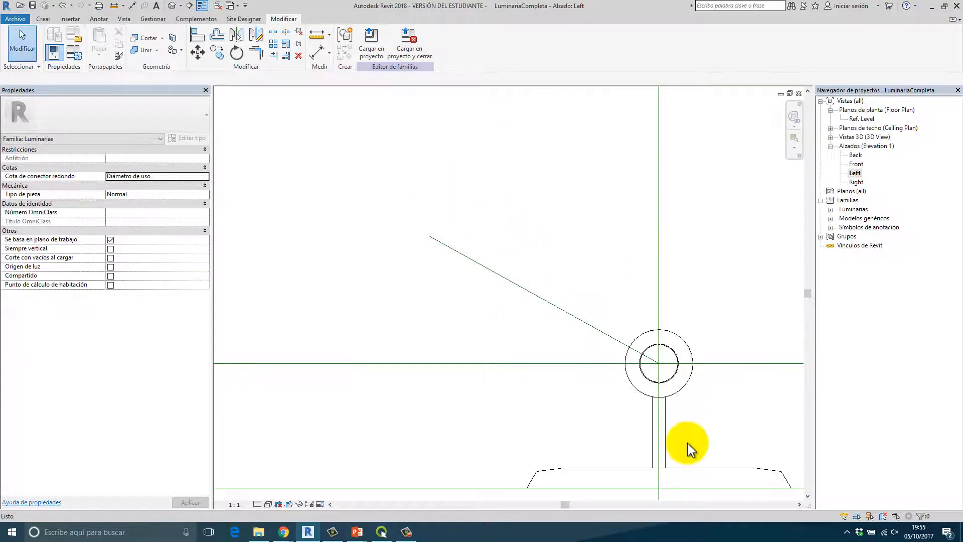
left_click(493, 270)
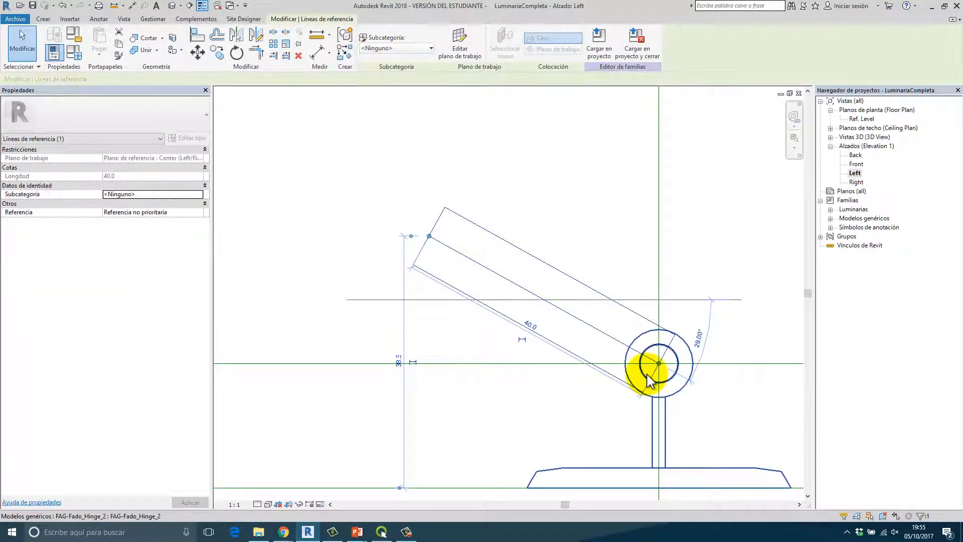
key("Escape")
key("a")
key("l")
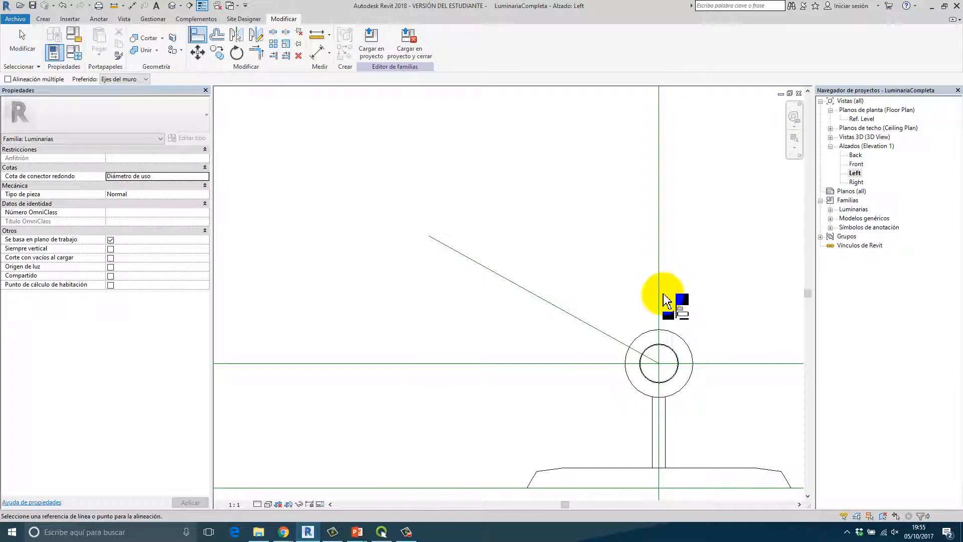
key("Escape")
- Examine the reference line's own work planes in the 3D view and return to the Left elevation
left_click(511, 282)
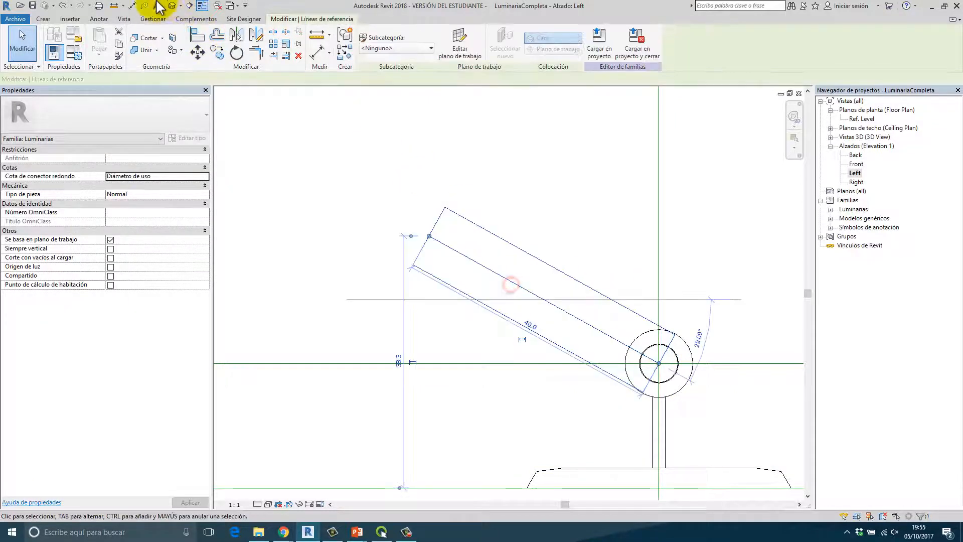
left_click(177, 7)
scroll(517, 355, "down", 6)
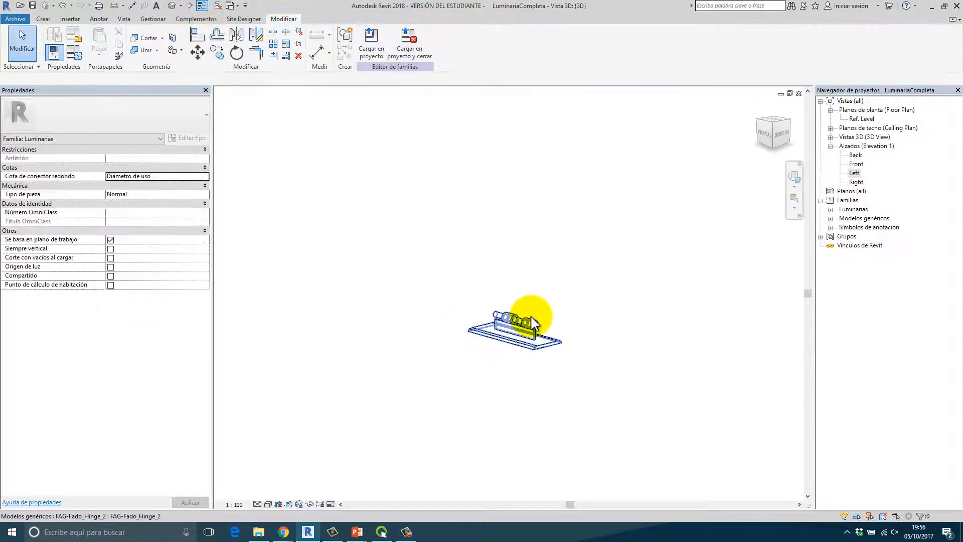
scroll(499, 305, "up", 4)
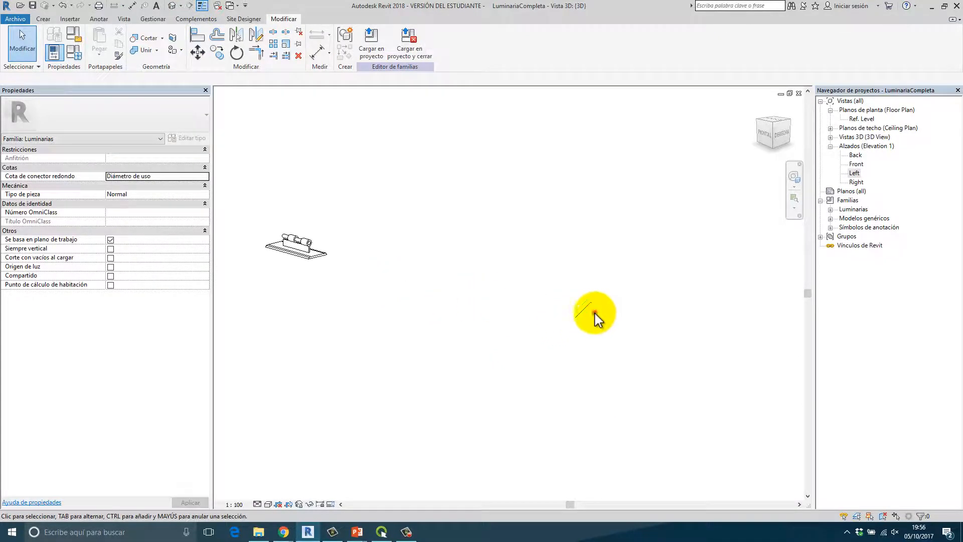
left_click(595, 316)
scroll(593, 321, "up", 5)
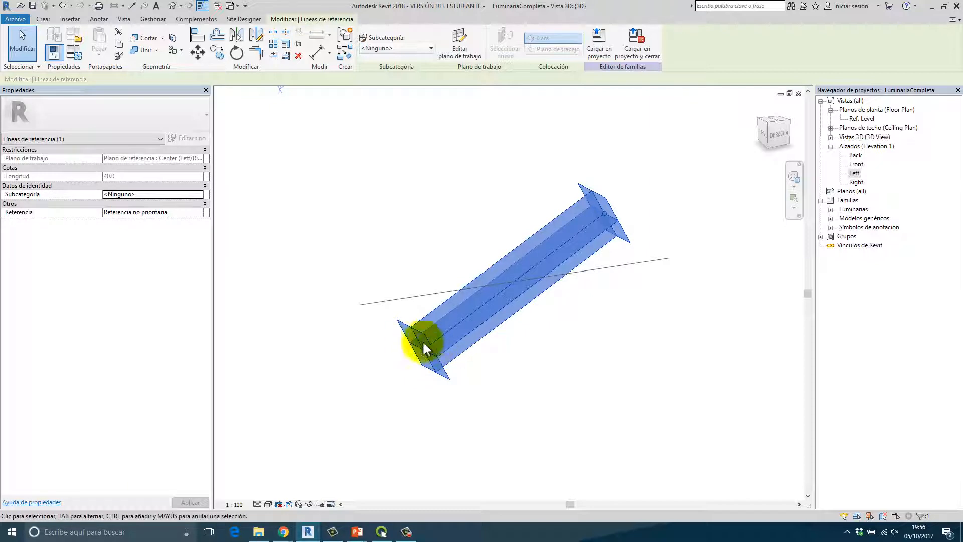
left_click(800, 93)
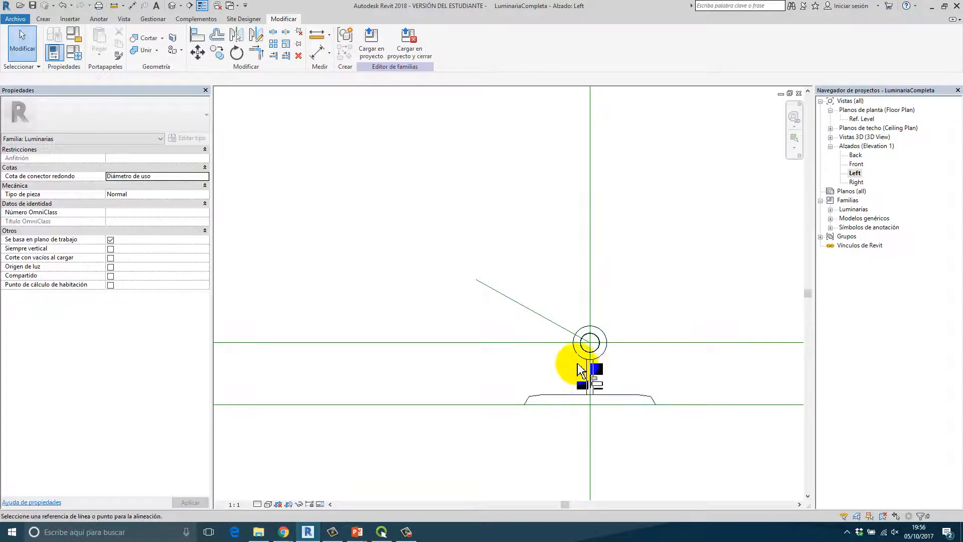
- Align and lock the reference line's endpoint at the hinge to both the vertical centre plane and the horizontal hinge-axis plane
scroll(582, 351, "up", 3)
key("a")
key("l")
left_click(606, 281)
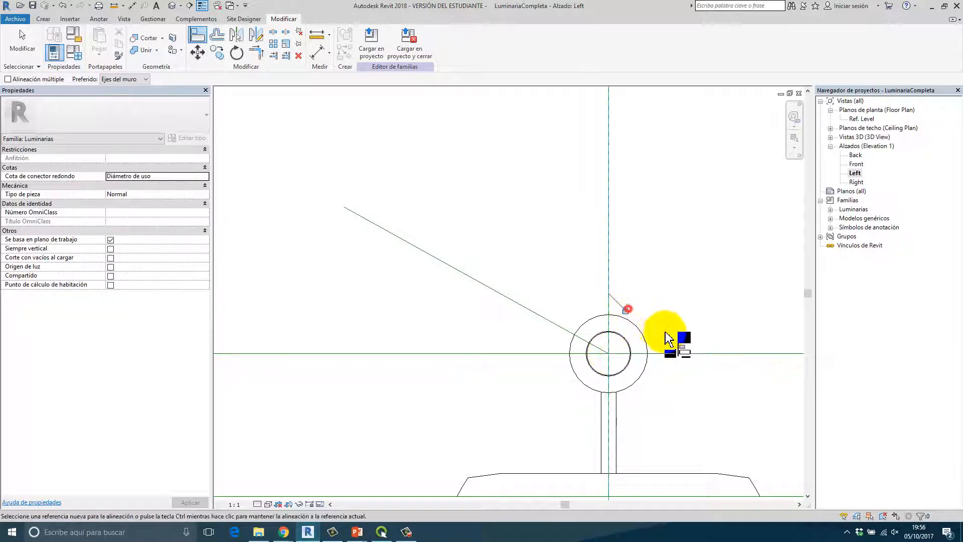
left_click(686, 353)
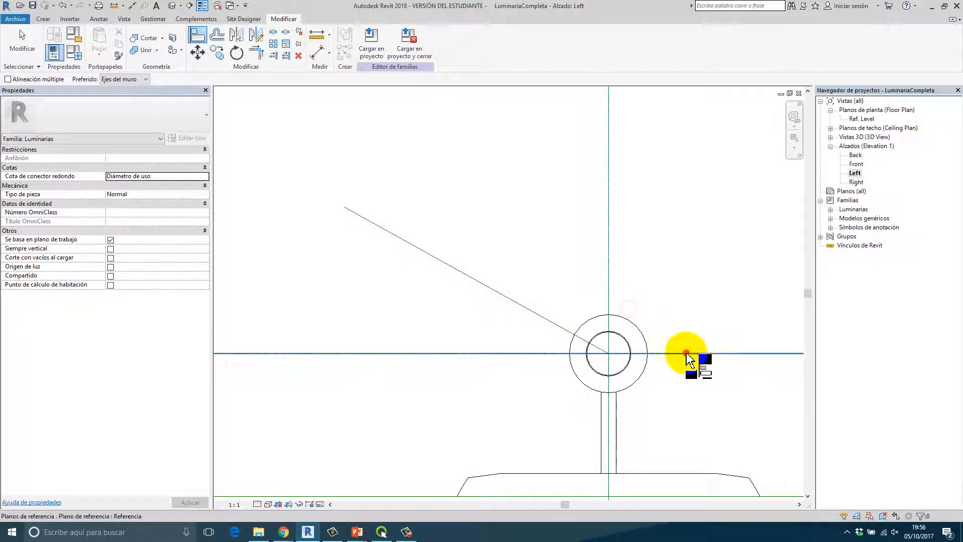
left_click(609, 356)
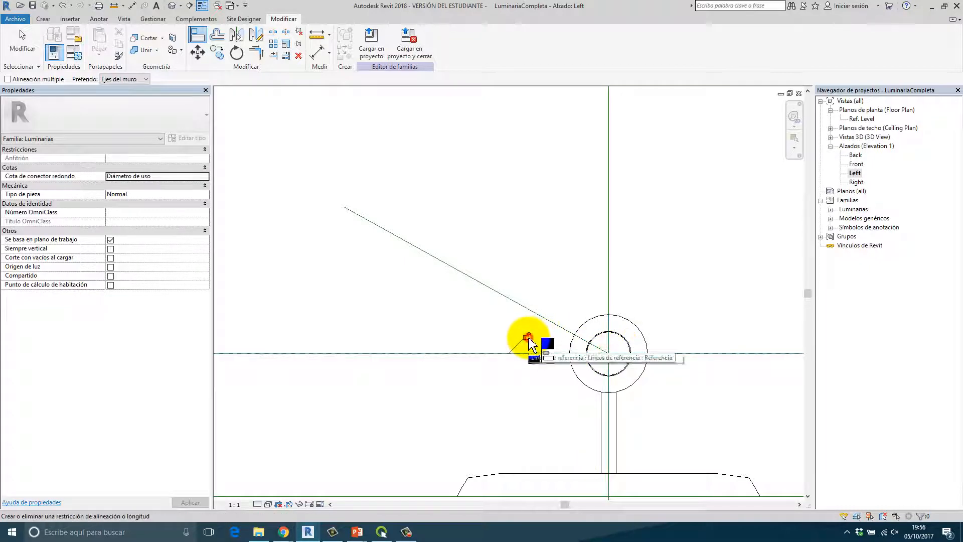
right_click(549, 168)
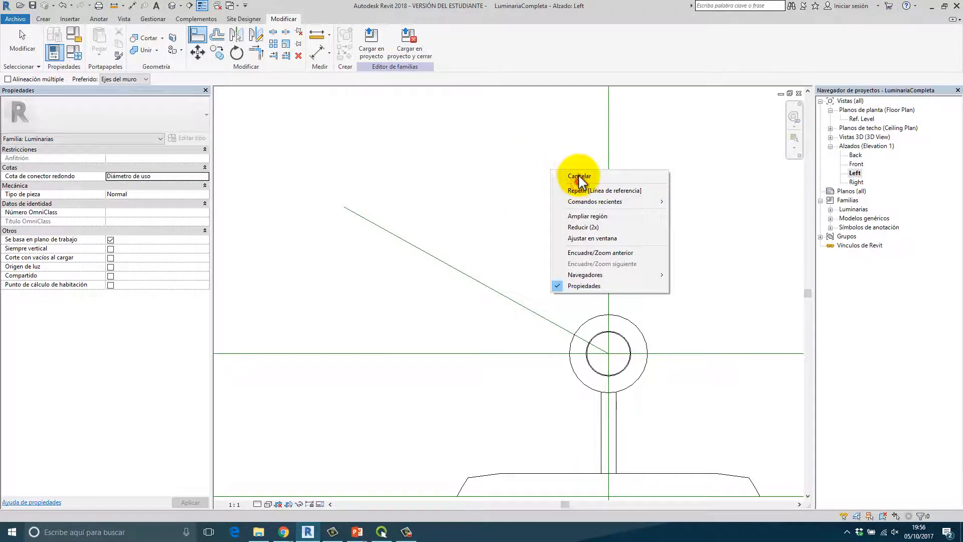
left_click(579, 176)
right_click(519, 182)
left_click(542, 187)
- Add an angular dimension between the horizontal hinge-axis plane and the reference line
scroll(468, 248, "down", 3)
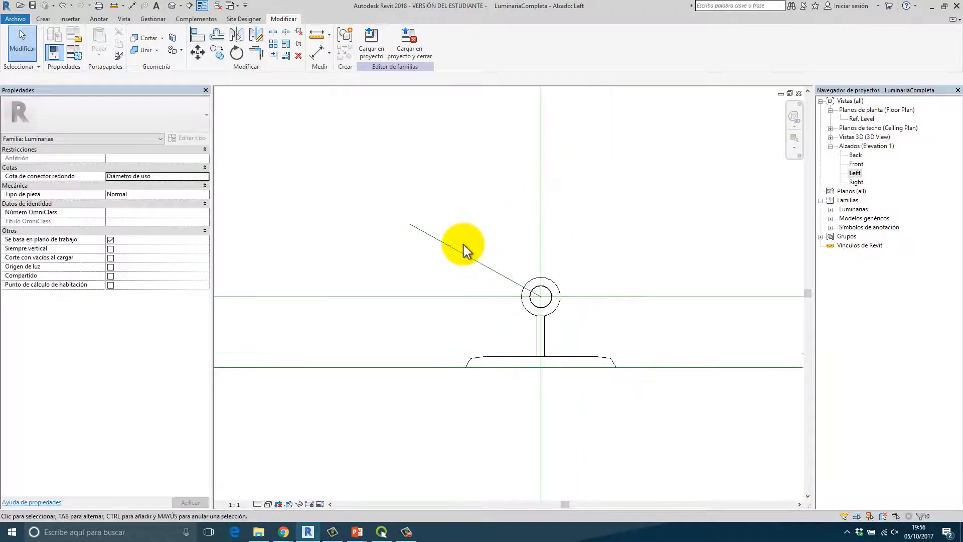
scroll(464, 248, "down", 1)
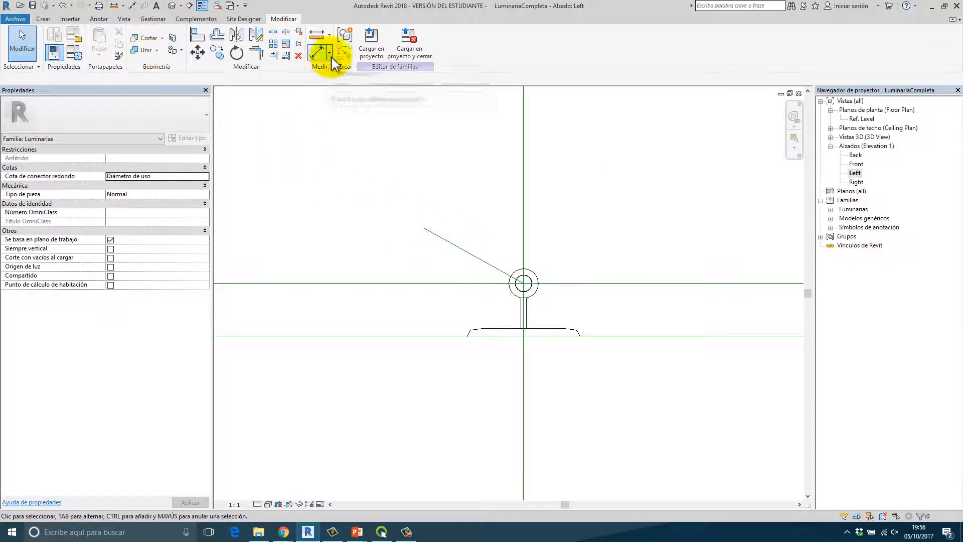
left_click(343, 92)
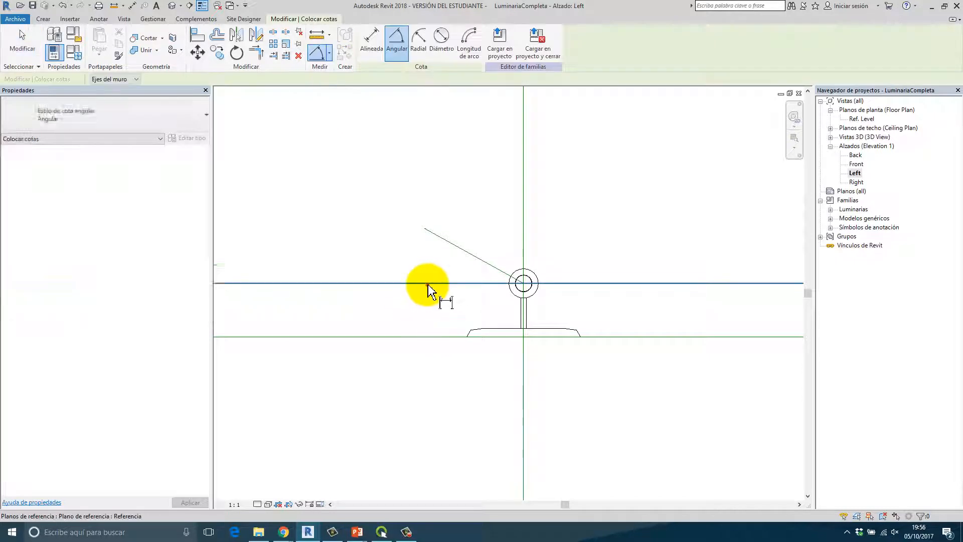
left_click(428, 282)
left_click(458, 251)
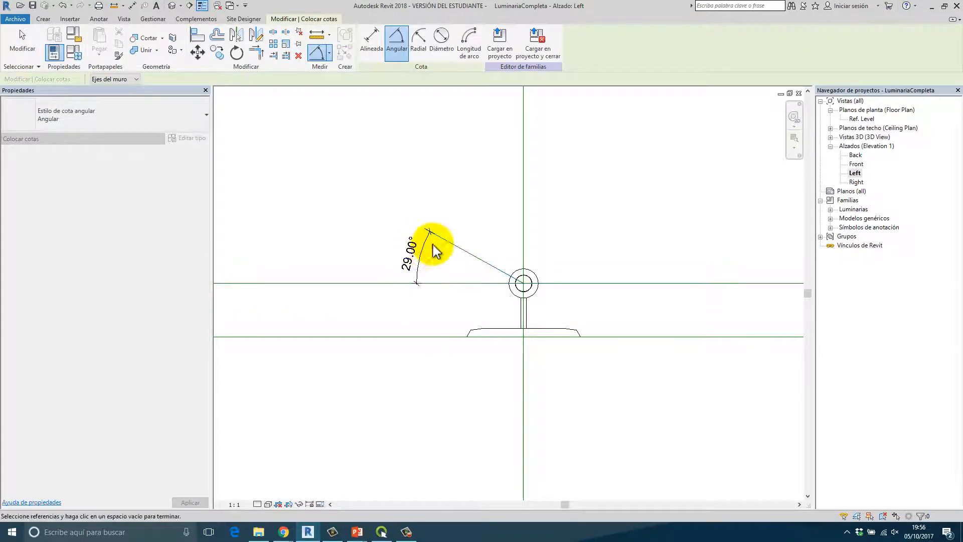
key("Escape")
key("Escape")
- Label the angular dimension with the existing AnguloRotacion parameter
scroll(428, 247, "up", 3)
left_click(413, 255)
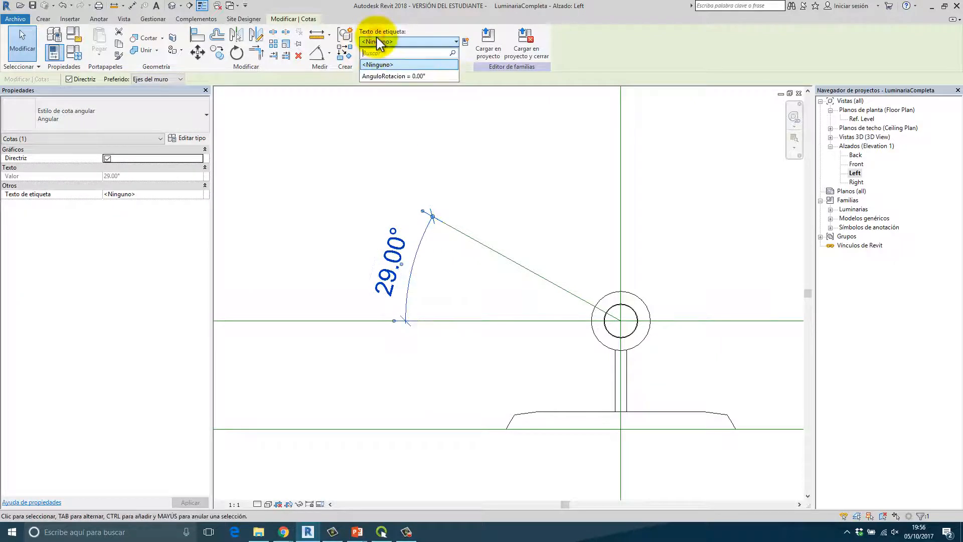
left_click(466, 42)
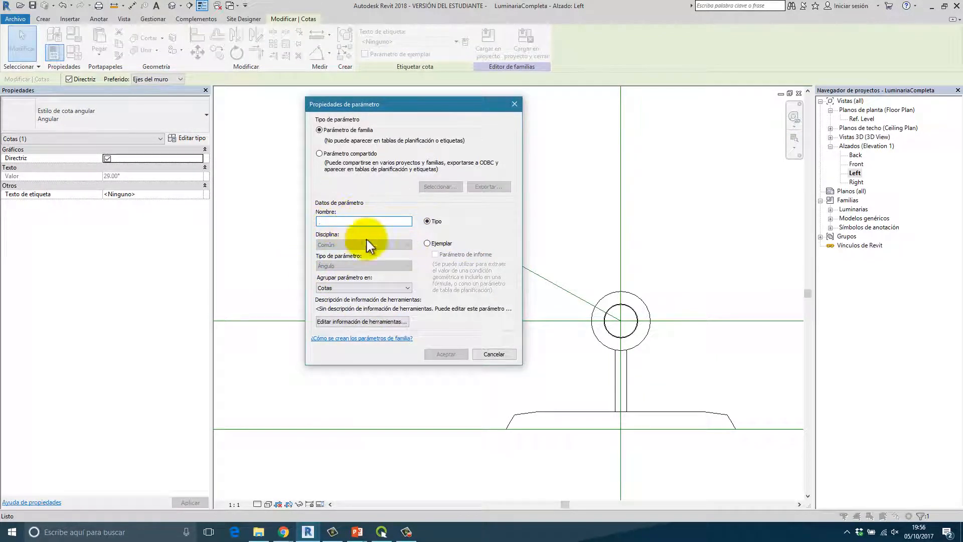
left_click(494, 354)
left_click(405, 42)
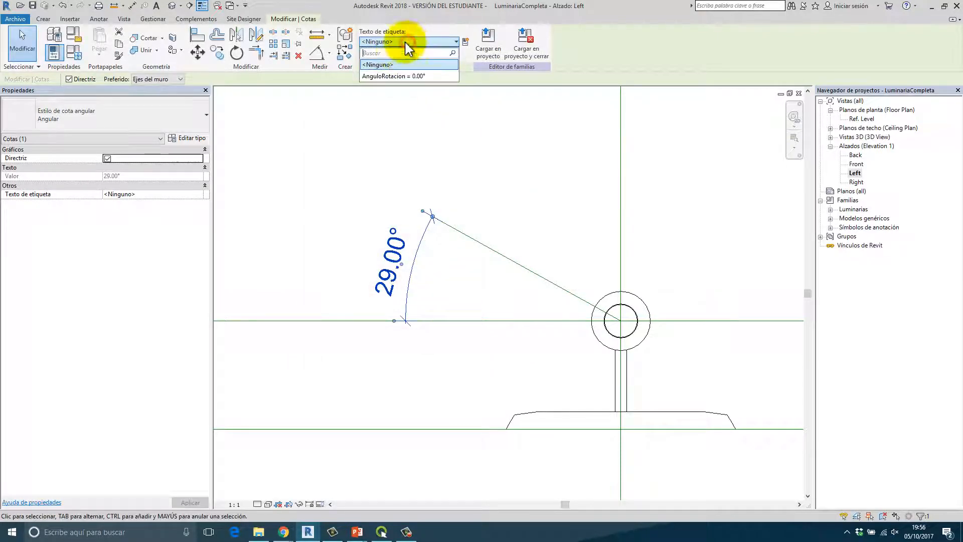
left_click(397, 77)
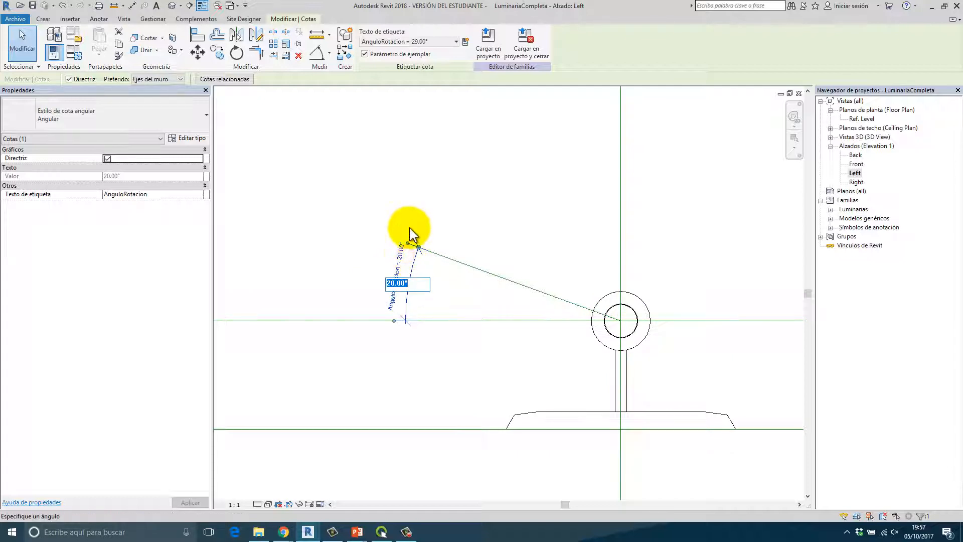
- Set AnguloRotacion to 30° on the labelled dimension to test the reference line's rotation
key("Return")
left_click(506, 189)
scroll(510, 207, "down", 3)
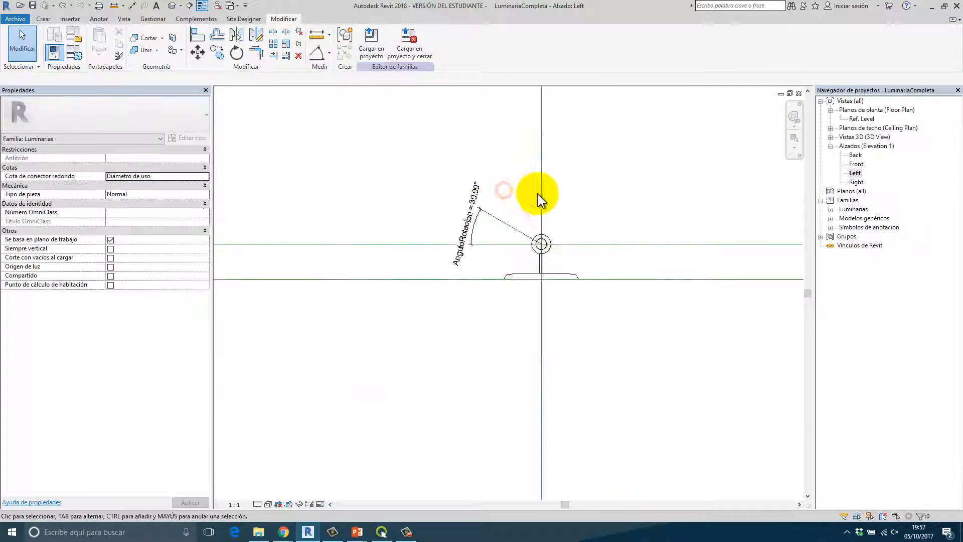
middle_click_drag(528, 213, 483, 281)
scroll(484, 286, "up", 5)
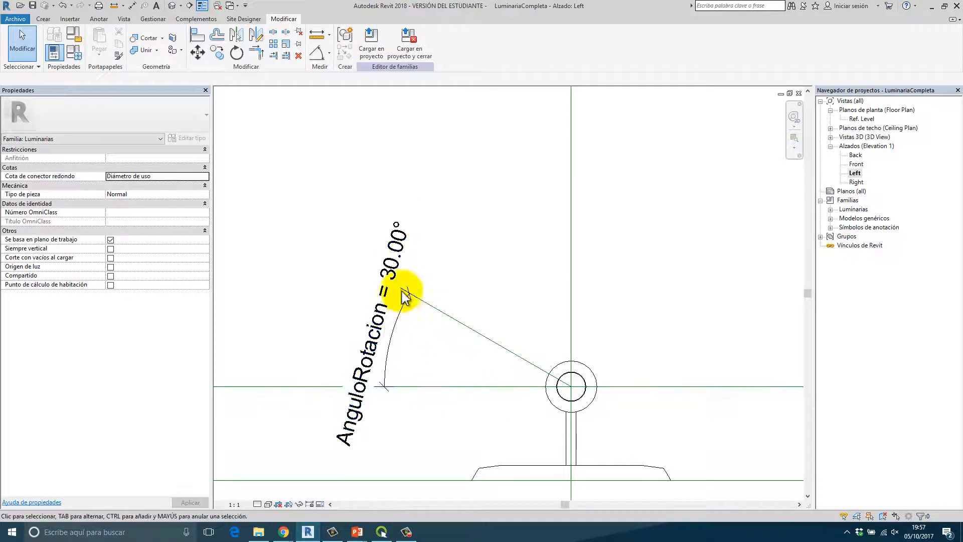
- In the 3D view, begin placing a CarcasaLuminaria component on a work plane, picking the rotating reference line's horizontal plane as placement plane
left_click(173, 6)
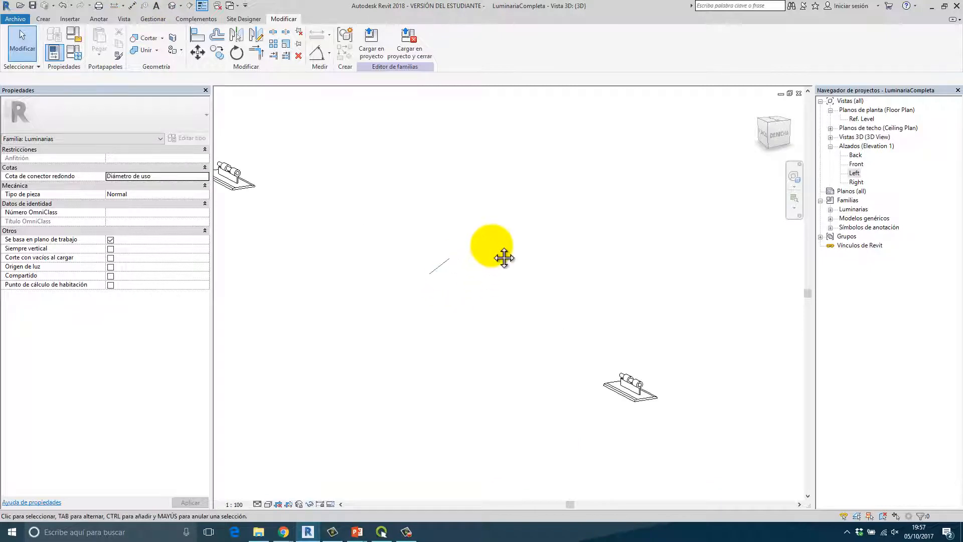
middle_click_drag(504, 258, 611, 333)
scroll(507, 276, "down", 2)
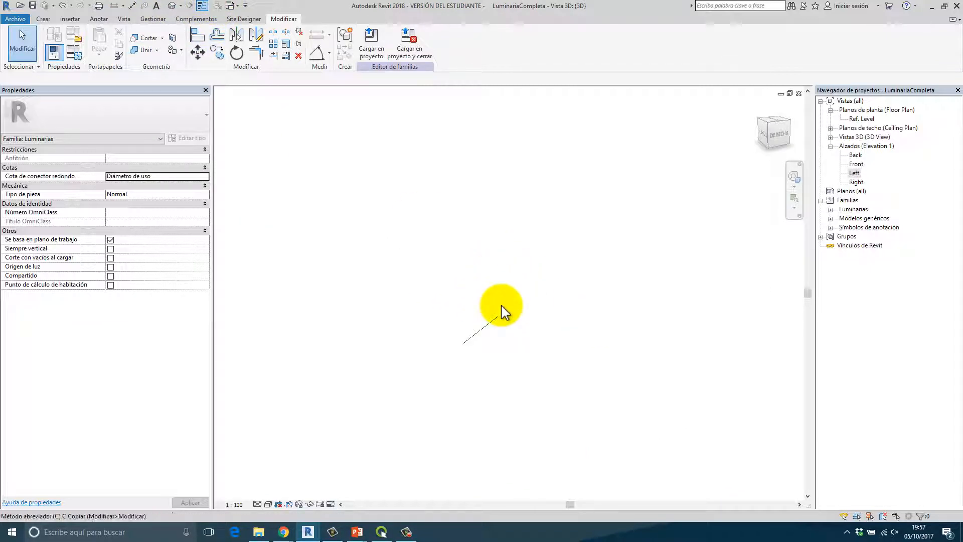
key("c")
key("m")
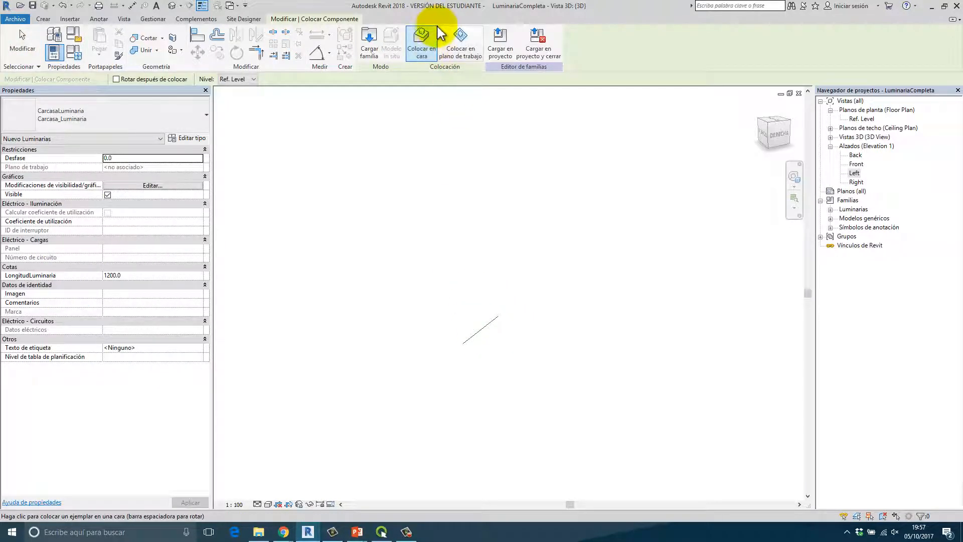
left_click(461, 45)
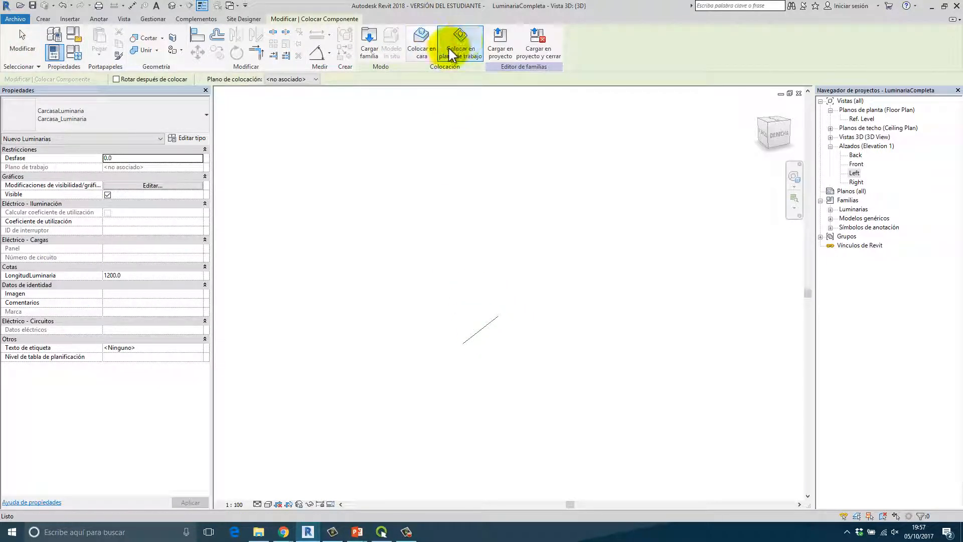
left_click(296, 81)
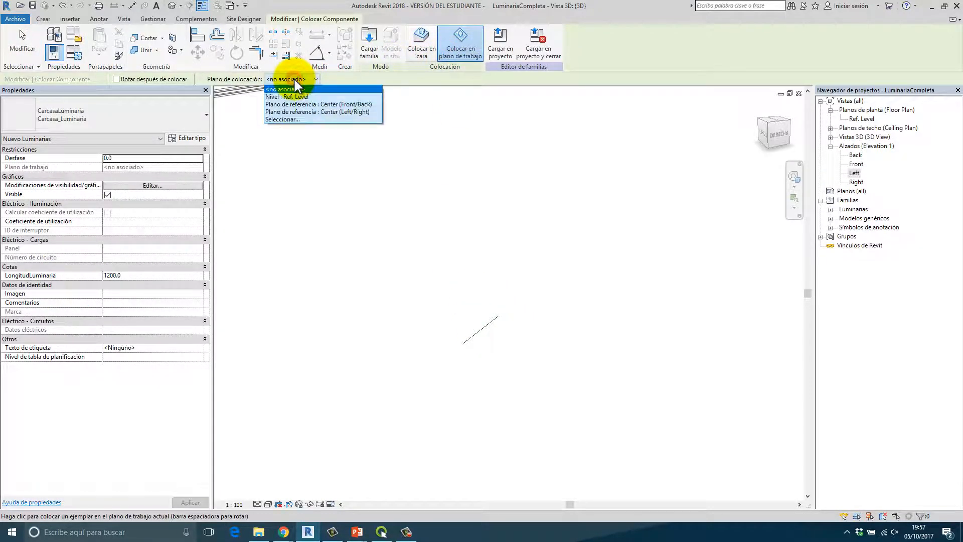
left_click(297, 120)
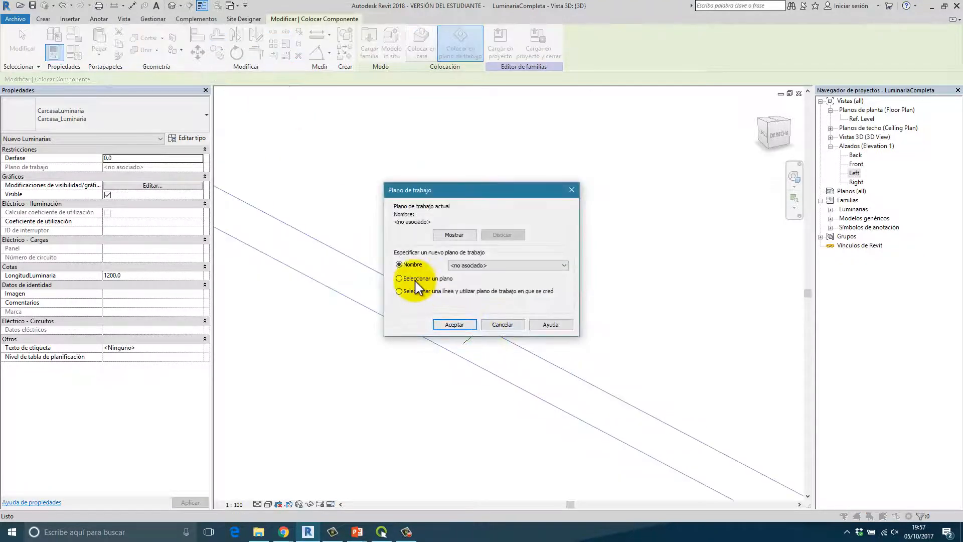
left_click(455, 325)
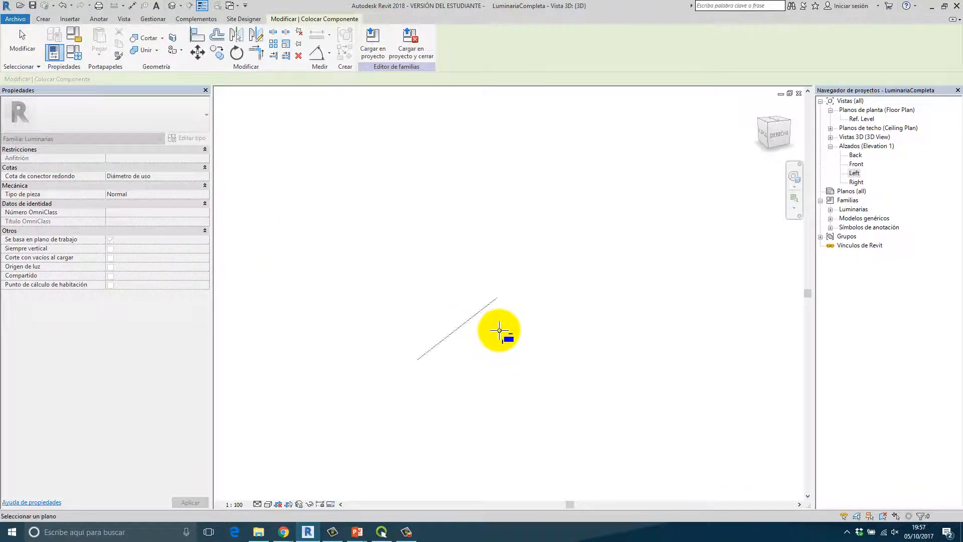
middle_click_drag(499, 330, 499, 390, "shift")
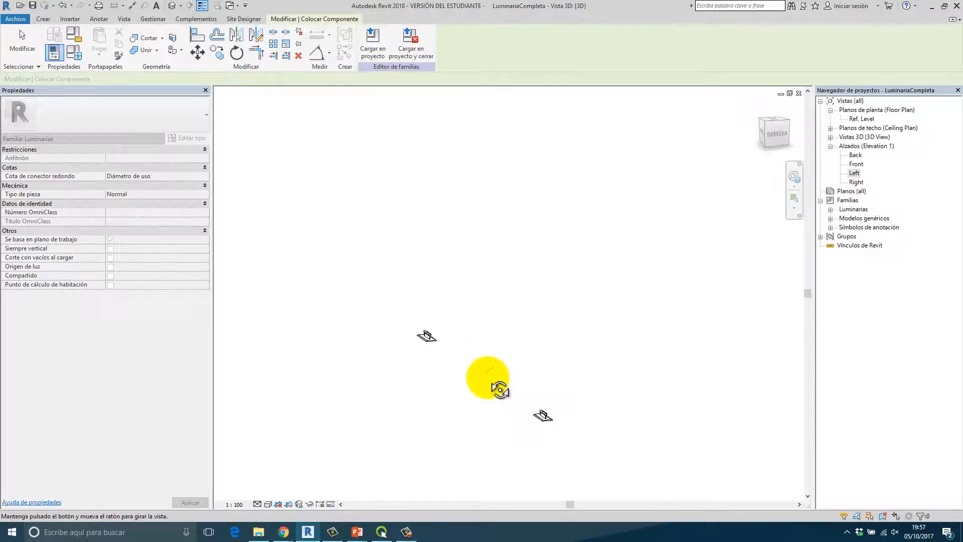
scroll(477, 358, "up", 8)
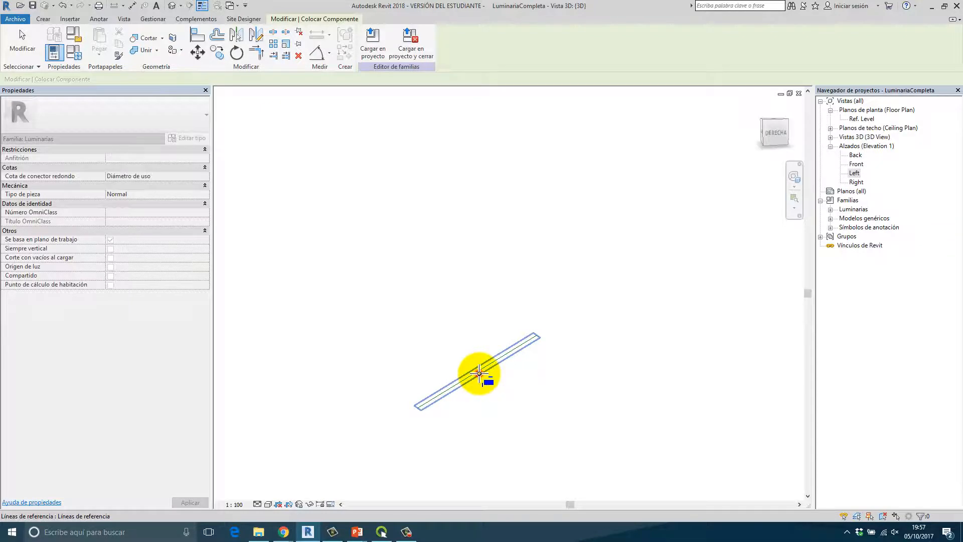
scroll(479, 374, "down", 10)
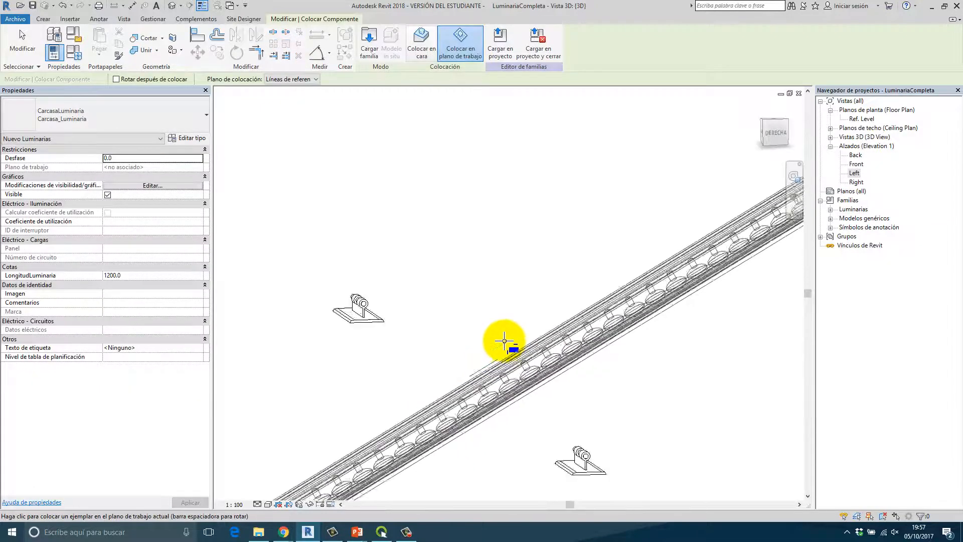
- Place one CarcasaLuminaria instance on the reference line's plane near the line and end the placement
middle_click_drag(620, 290, 518, 344, "shift")
scroll(518, 344, "up", 4)
scroll(498, 353, "down", 5)
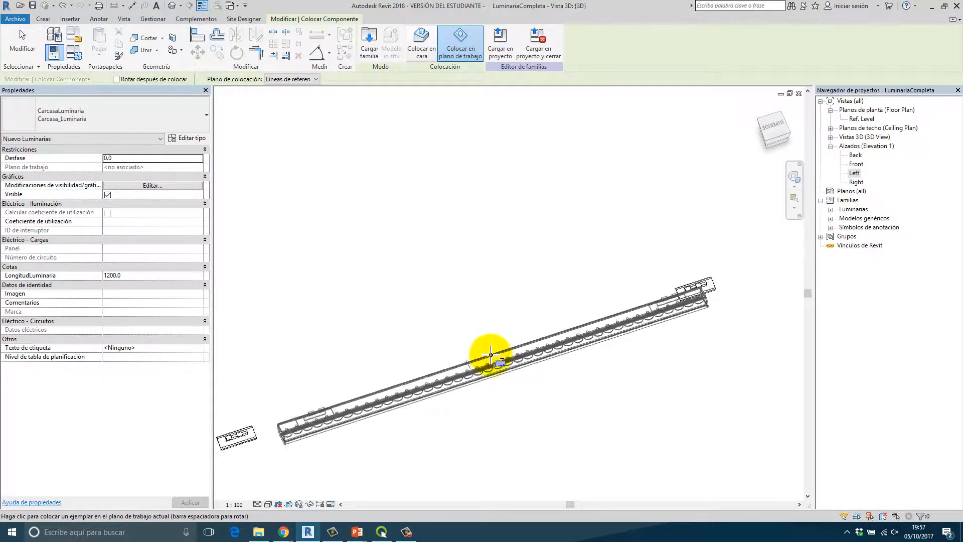
scroll(478, 361, "up", 5)
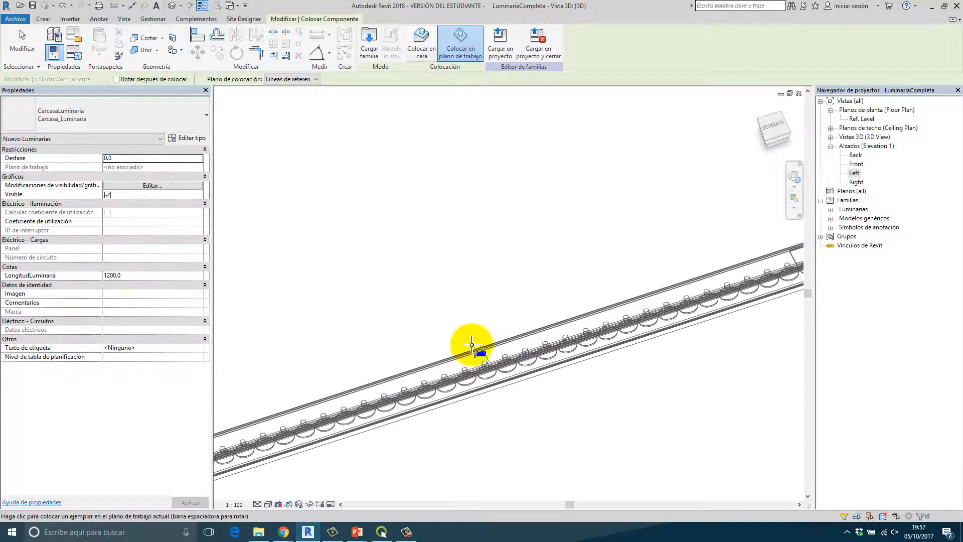
middle_click_drag(527, 268, 580, 369)
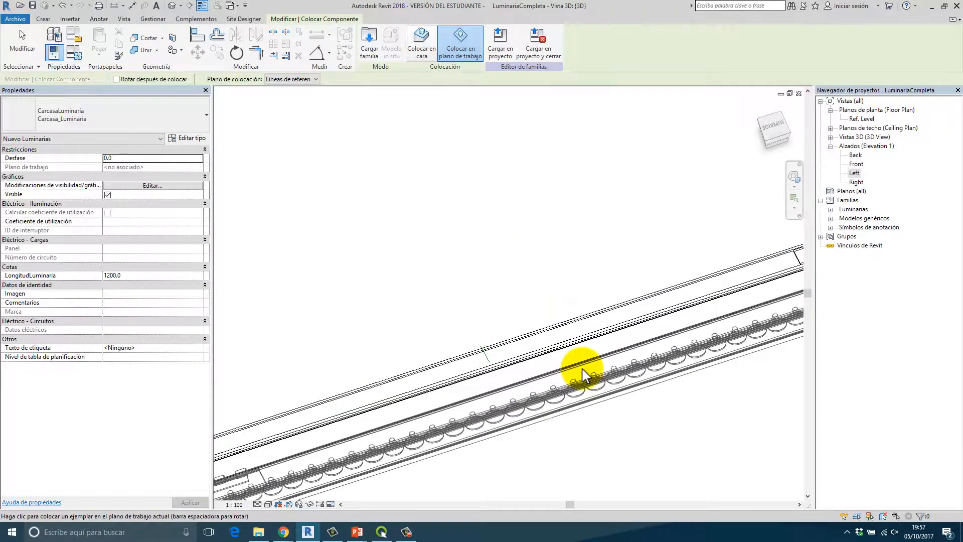
scroll(551, 392, "down", 5)
key("Escape")
key("Escape")
- Check the placed housing's orientation, and set AnguloRotacion to 0° in the family types
middle_click_drag(515, 408, 526, 391, "shift")
left_click(527, 387)
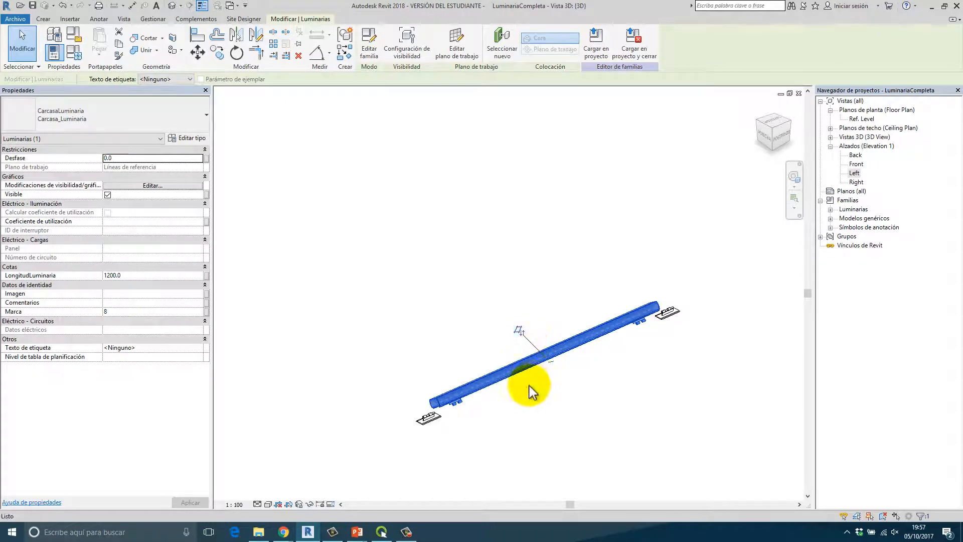
left_click(585, 387)
middle_click_drag(581, 383, 508, 402, "shift")
scroll(455, 268, "up", 5)
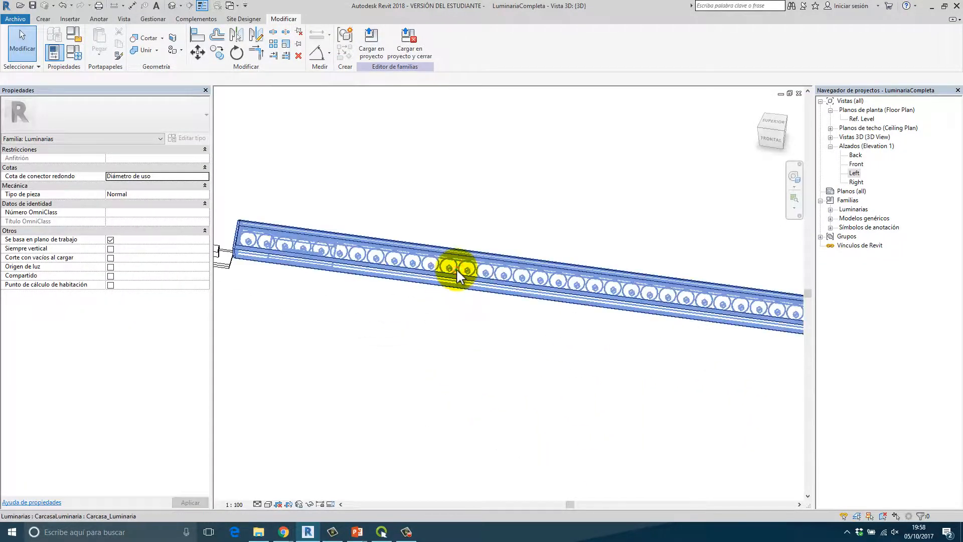
left_click(455, 268)
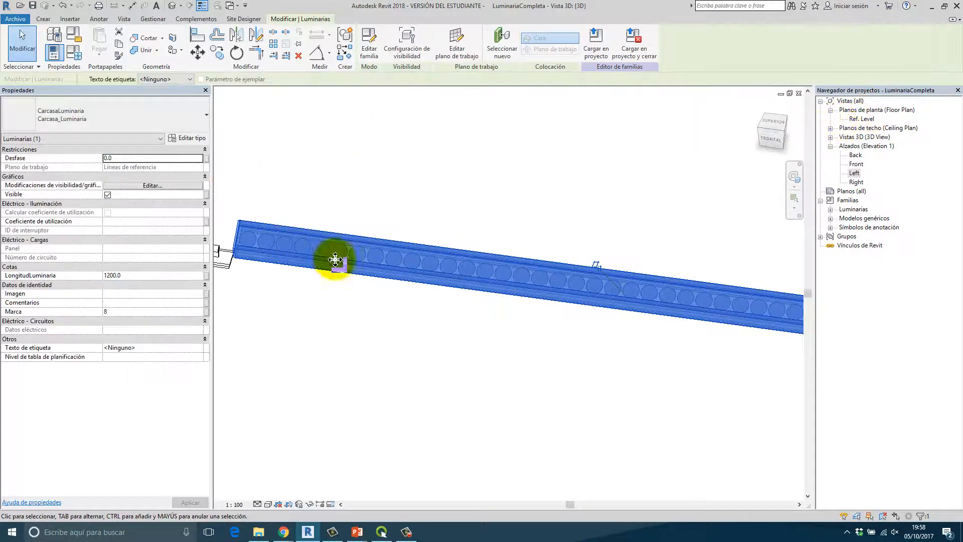
key("Escape")
left_click(80, 54)
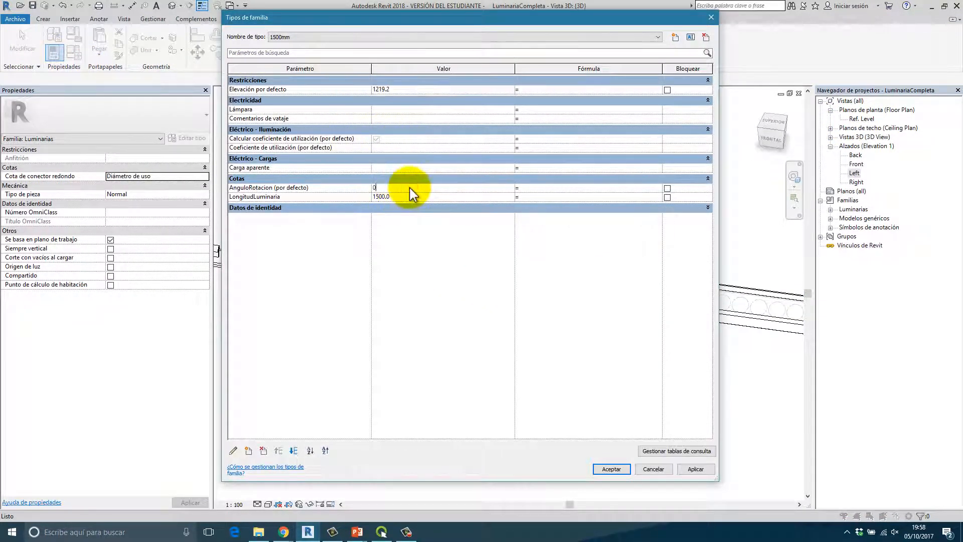
left_click(613, 468)
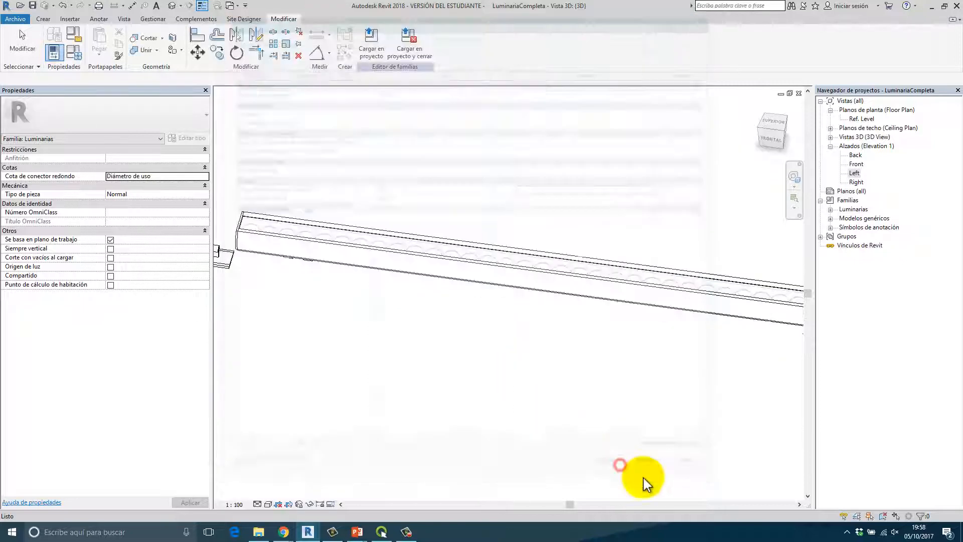
- In the Ref. Level plan, align and lock the housing's lengthwise midpoint to the central vertical reference plane
double_click(861, 119)
left_click(551, 357)
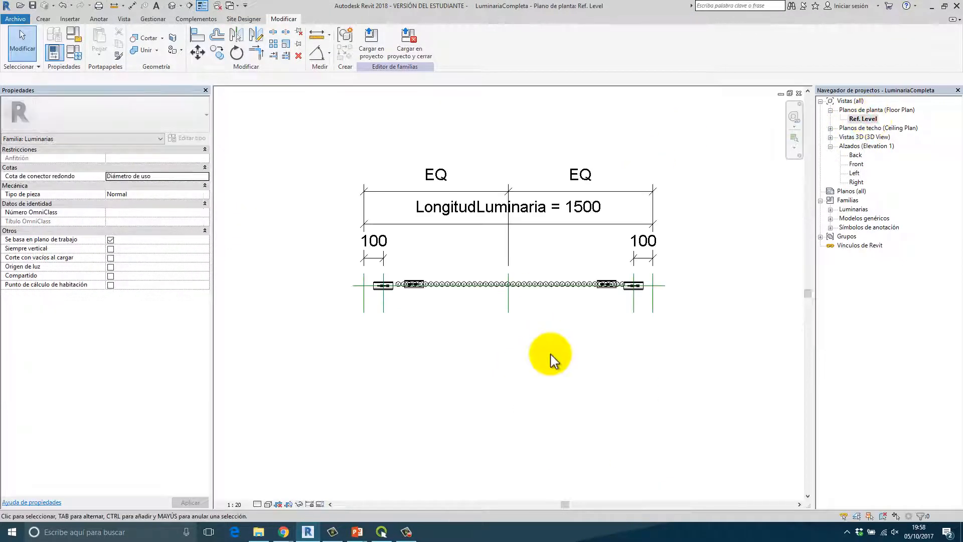
scroll(522, 301, "up", 3)
key("l")
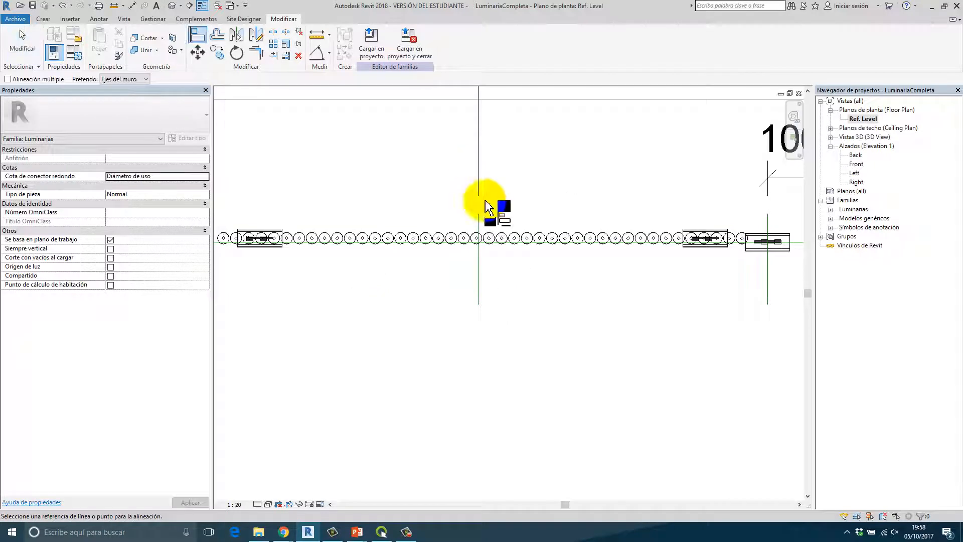
left_click(479, 218)
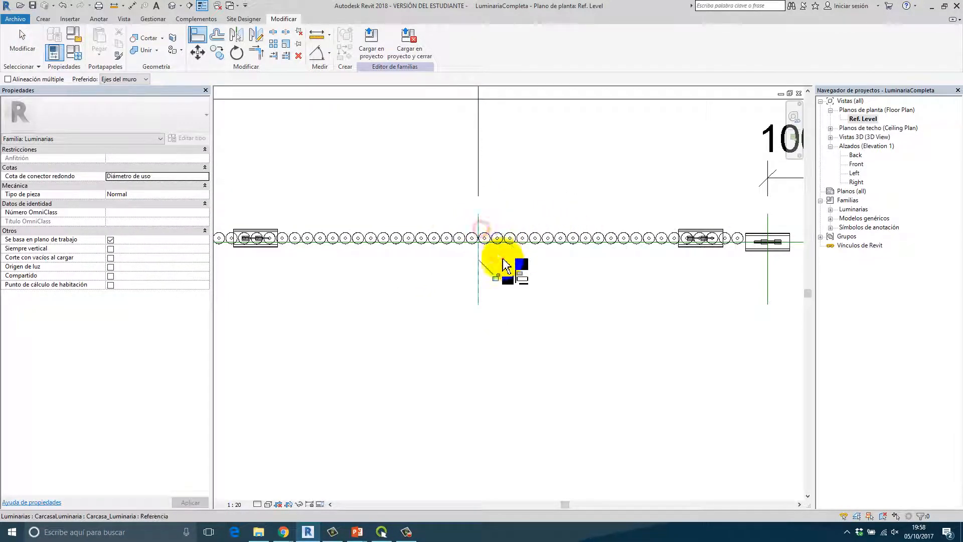
key("Escape")
- Align the housing's Center (Front/Back) plane with the horizontal reference plane running through the hinges
scroll(547, 291, "down", 4)
scroll(458, 274, "up", 5)
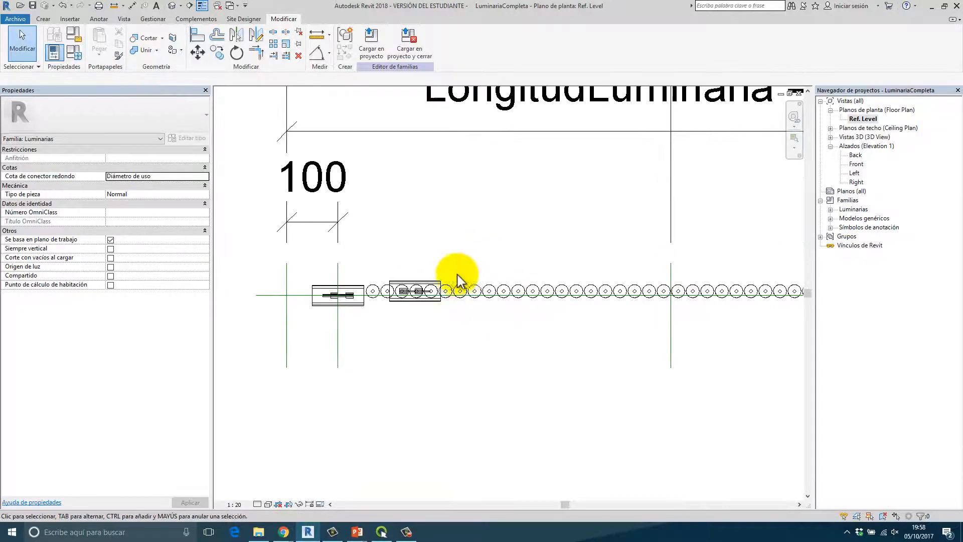
left_click(441, 307)
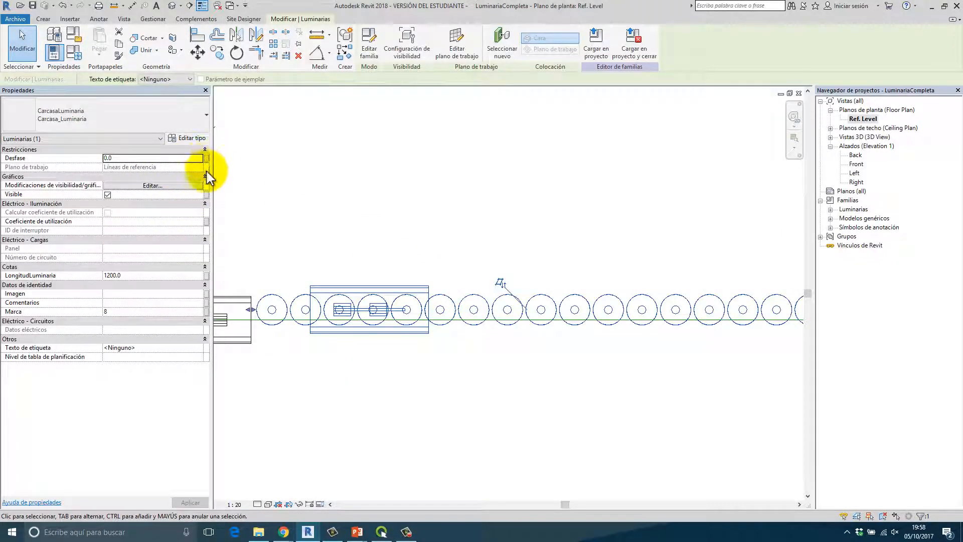
key("a")
key("l")
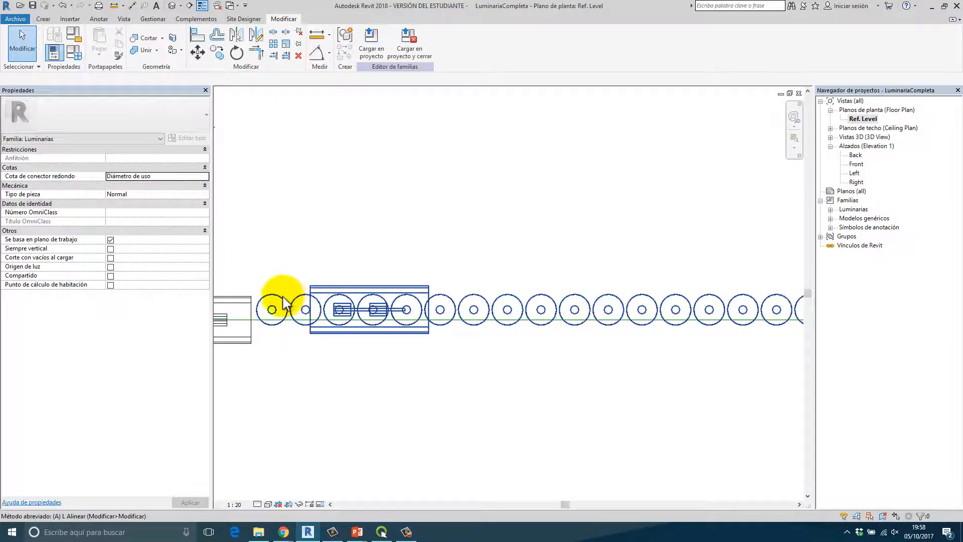
left_click(287, 320)
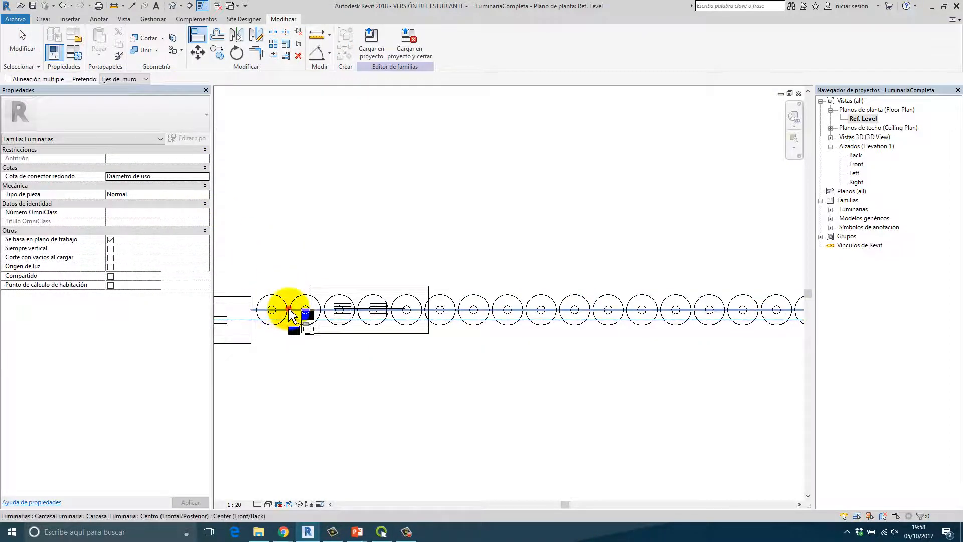
left_click(286, 309)
key("Escape")
scroll(430, 301, "down", 3)
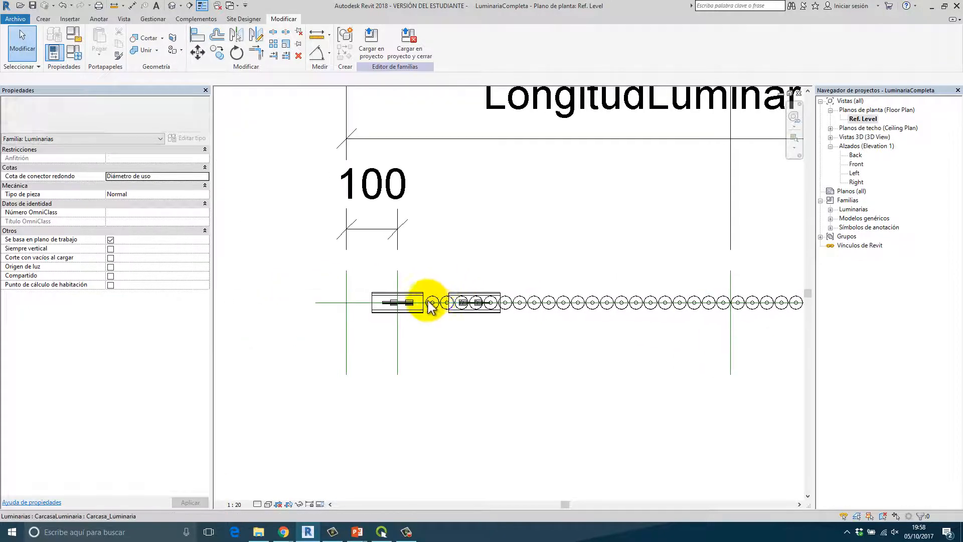
- Associate the housing's LongitudLuminaria property with the family parameter LongitudLuminaria
left_click(429, 303)
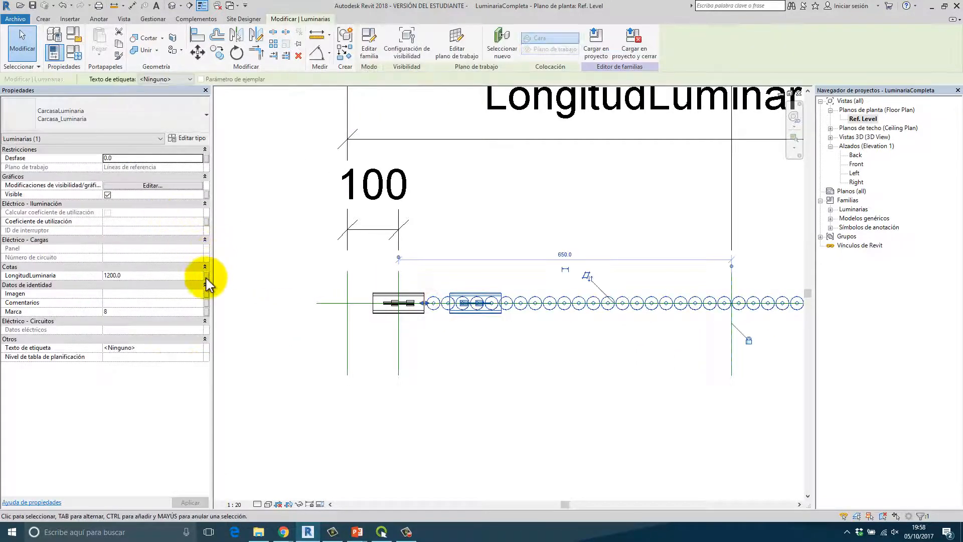
left_click(206, 276)
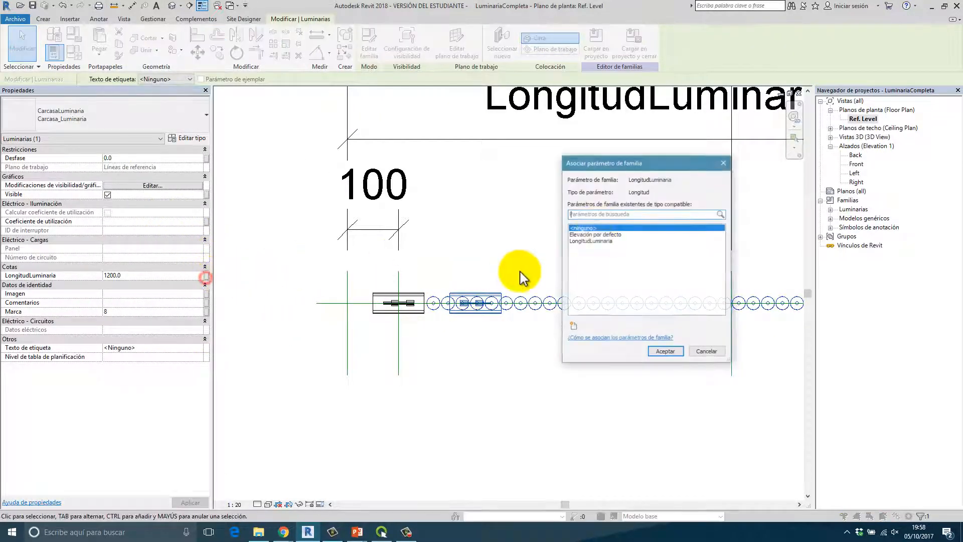
left_click(595, 242)
left_click(658, 352)
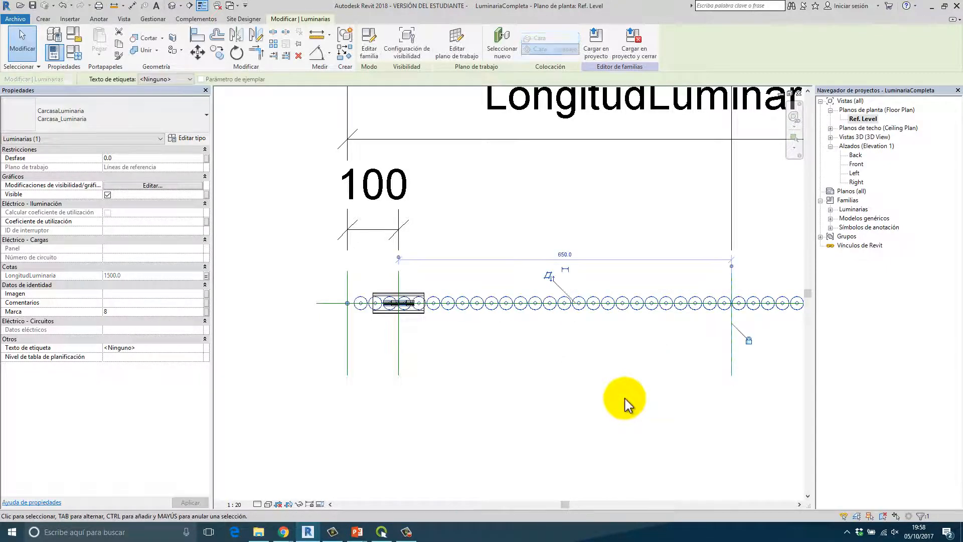
left_click(624, 399)
- Change AnguloRotacion in the family types to tilt the housing, and examine its rotation about the lower hinges in 3D
scroll(565, 333, "down", 1)
left_click(172, 6)
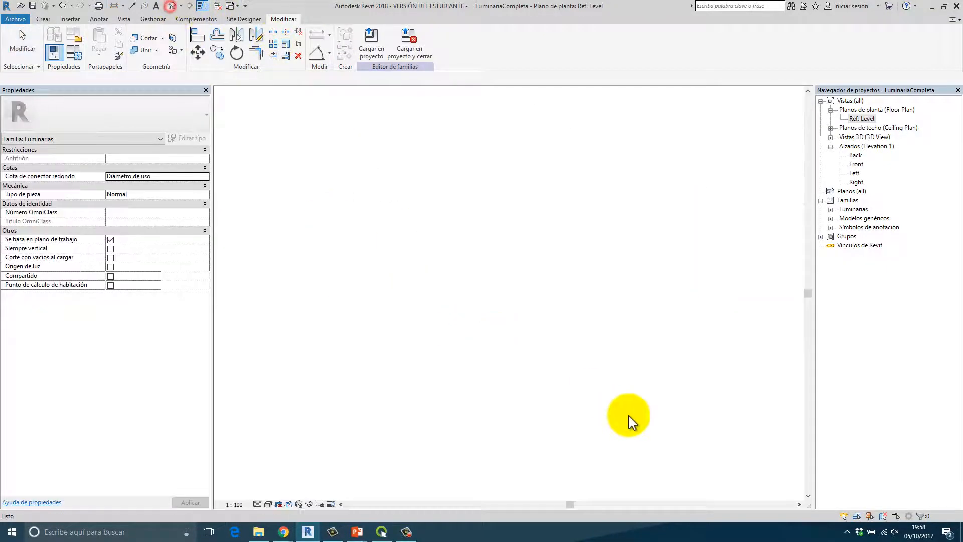
middle_click_drag(468, 333, 441, 383)
scroll(563, 348, "up", 5)
scroll(556, 372, "down", 5)
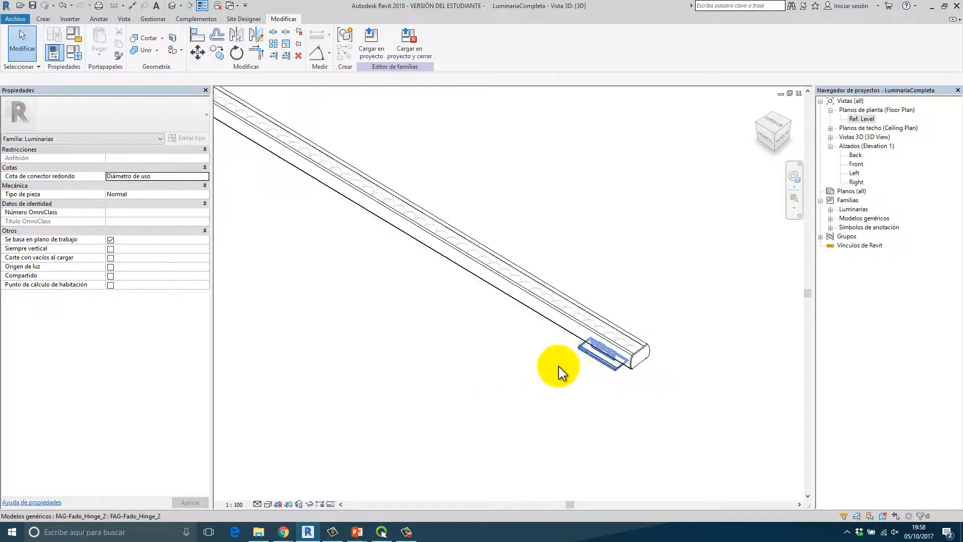
scroll(570, 354, "up", 2)
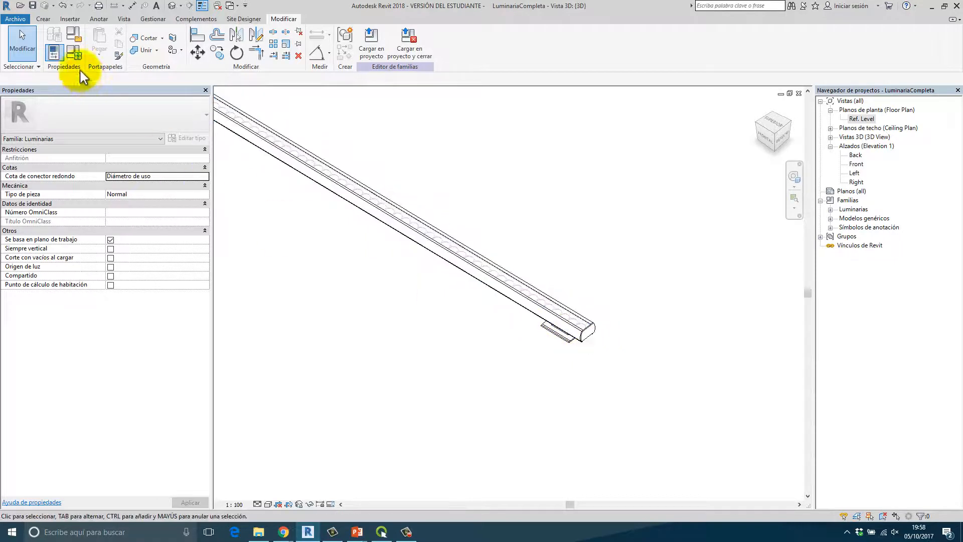
left_click(75, 52)
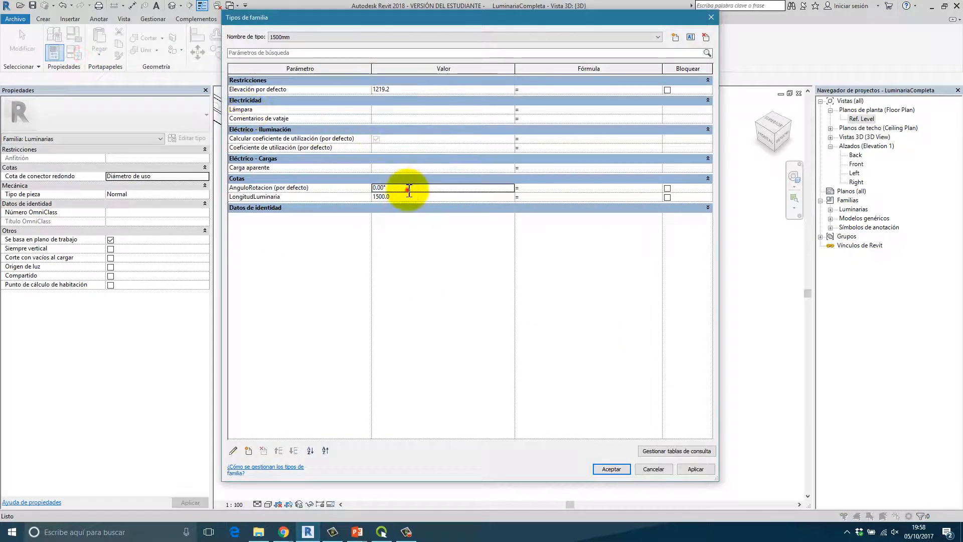
left_click(611, 468)
scroll(610, 346, "down", 3)
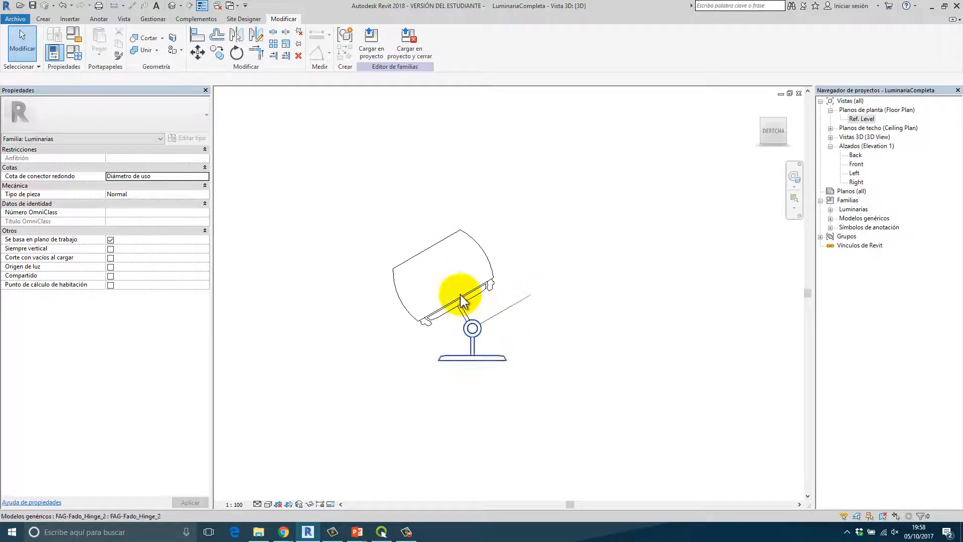
scroll(447, 324, "up", 5)
middle_click_drag(401, 243, 537, 339, "shift")
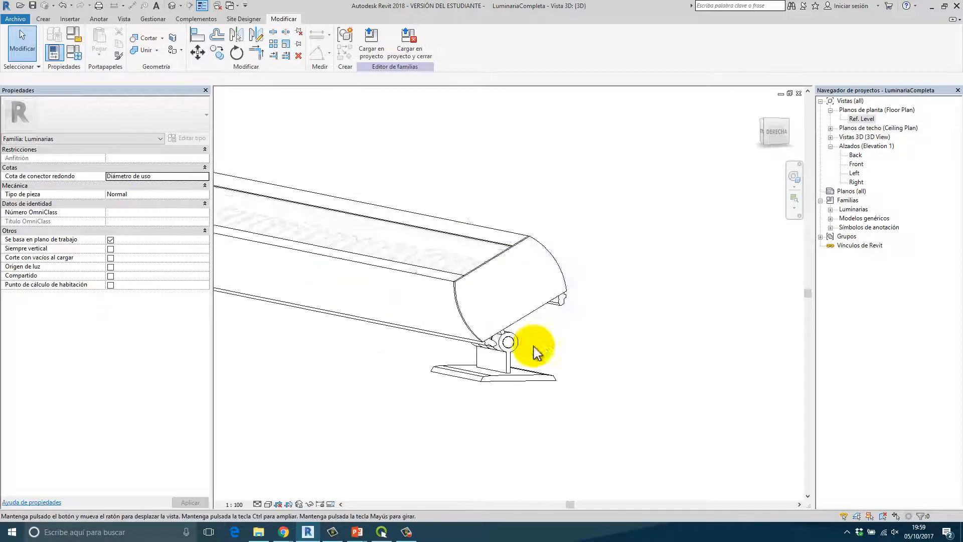
- Review the AnguloRotacion and LongitudLuminaria parameters in the family types, and look over the whole luminaire in 3D
left_click(296, 214)
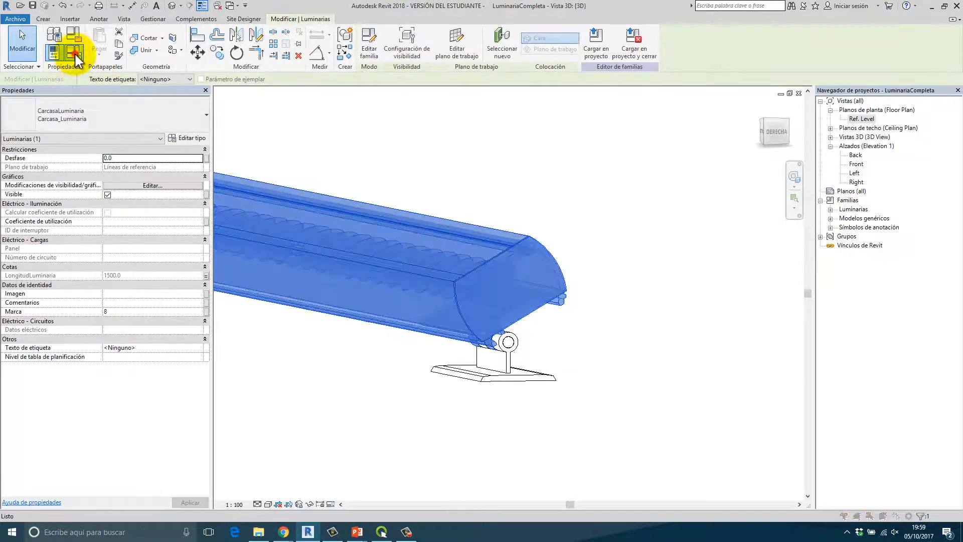
left_click(74, 46)
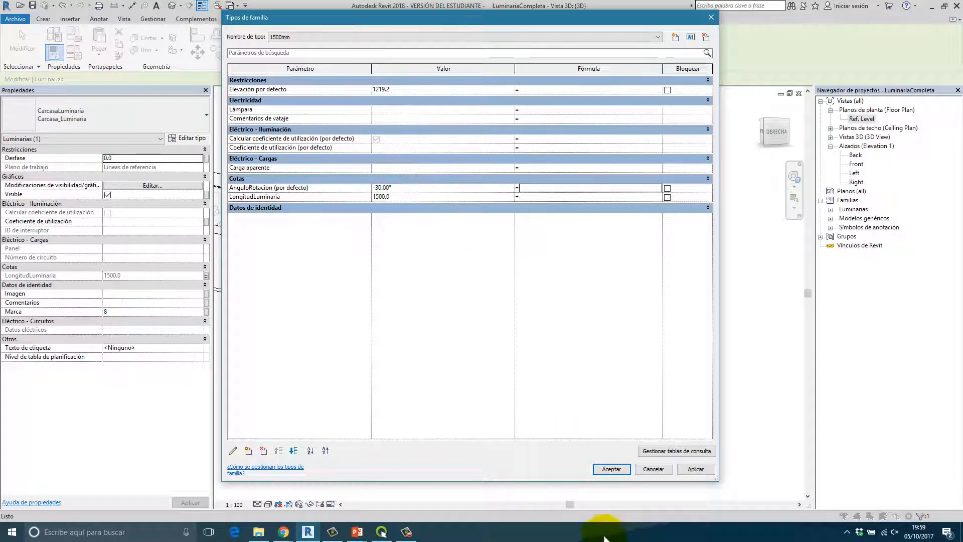
left_click(606, 470)
left_click(634, 407)
scroll(562, 351, "down", 5)
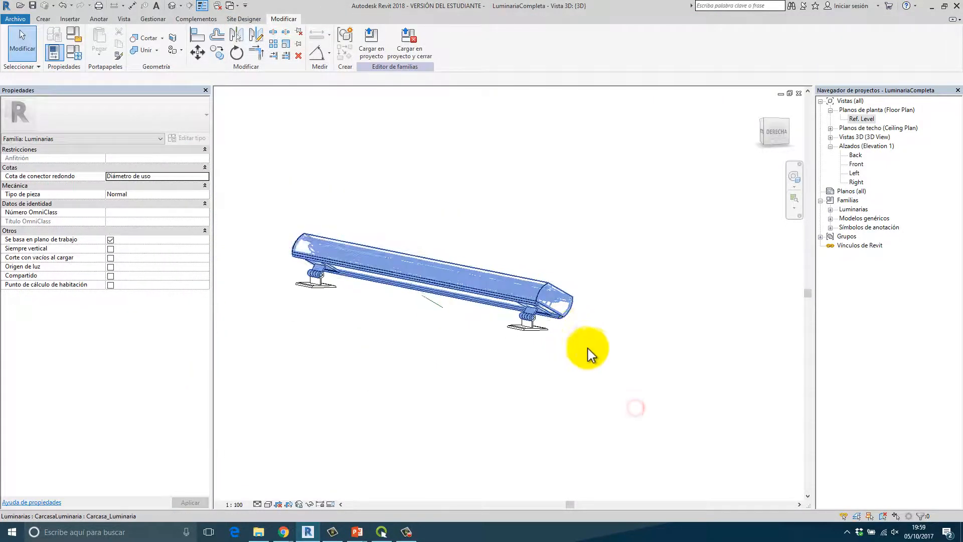
scroll(630, 346, "up", 1)
mouse_move(654, 365)
middle_mouse_down("shift")
mouse_move(611, 374)
mouse_move(621, 408)
mouse_move(599, 331)
mouse_move(679, 386)
mouse_move(657, 372)
middle_mouse_up("shift")
scroll(657, 371, "up", 2)
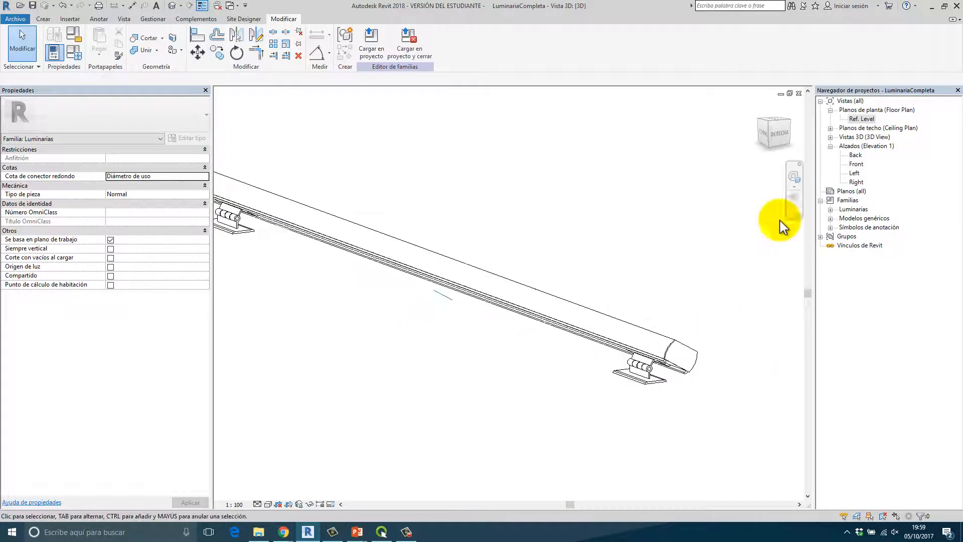
- In the Ref. Level plan, inspect the CarcasaLuminaria housing's view-specific display and detail-level visibility settings
double_click(861, 119)
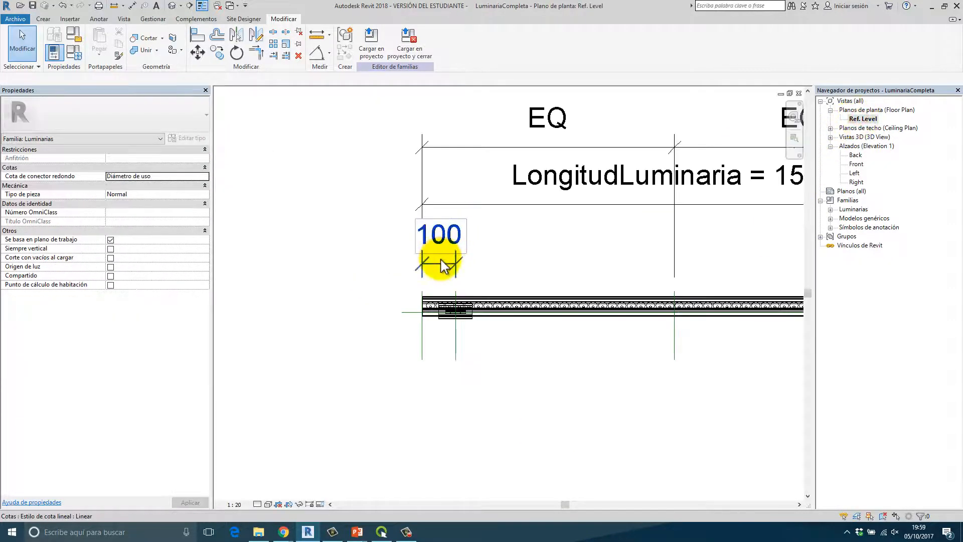
scroll(441, 262, "down", 3)
scroll(532, 290, "up", 3)
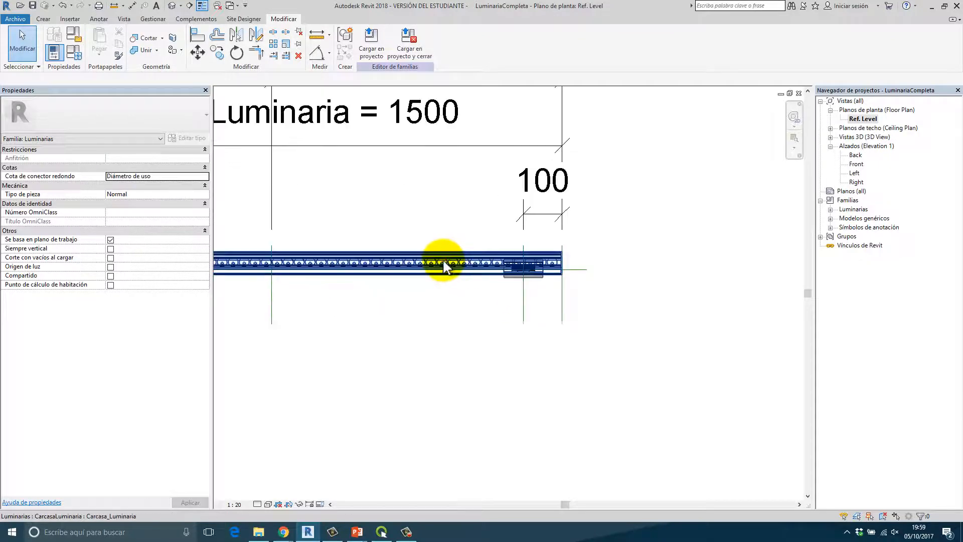
left_click(443, 259)
scroll(531, 288, "down", 2)
middle_click_drag(544, 302, 602, 310)
scroll(318, 281, "up", 3)
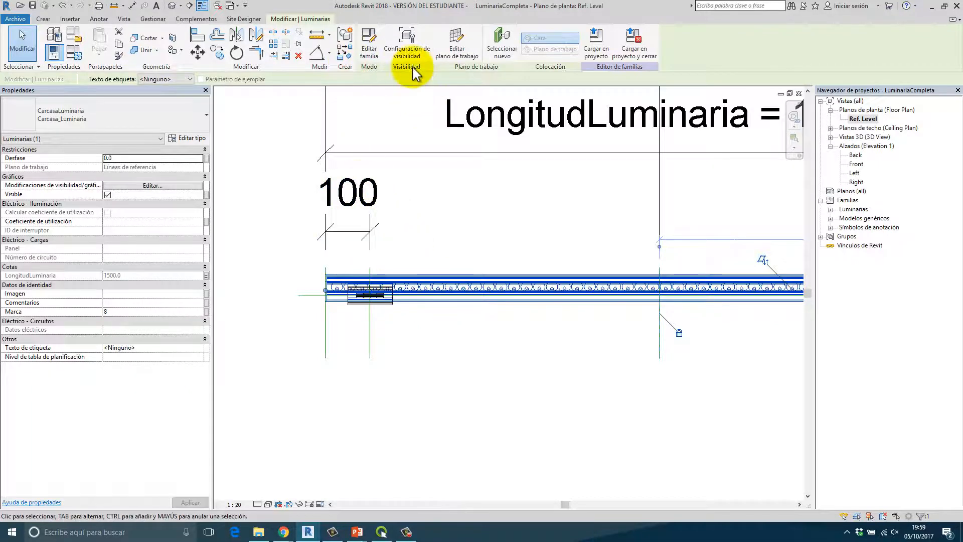
left_click(404, 48)
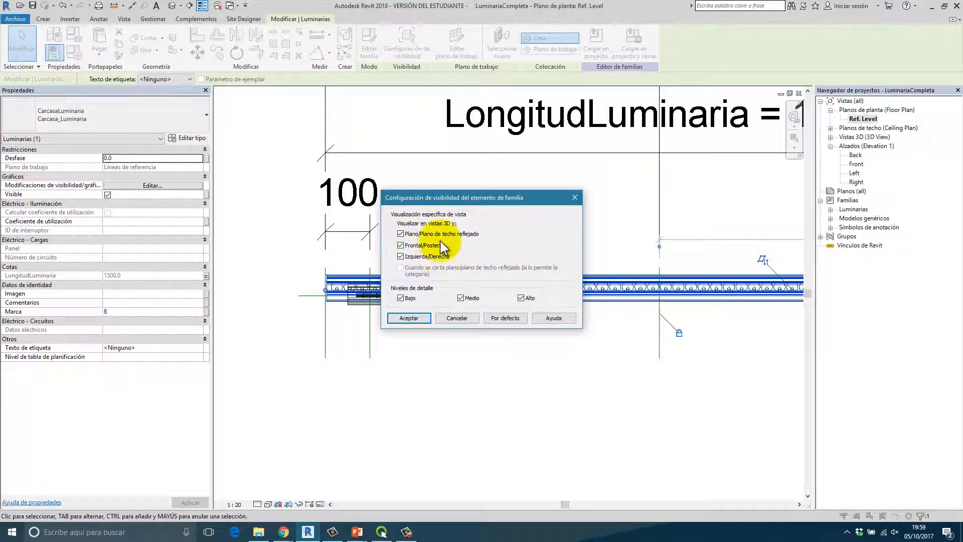
left_click(456, 318)
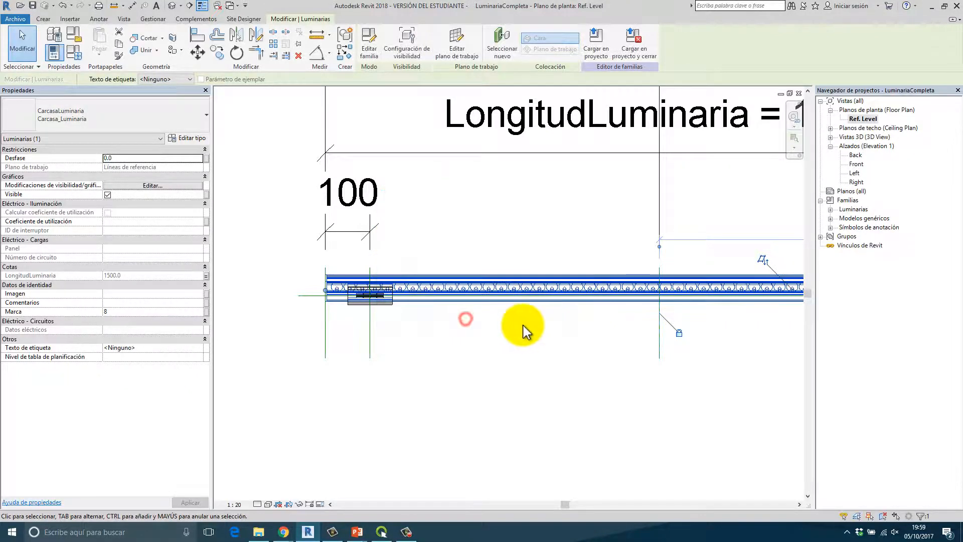
- Return to the 3D view and check the housing's family element visibility settings from there
left_click(174, 6)
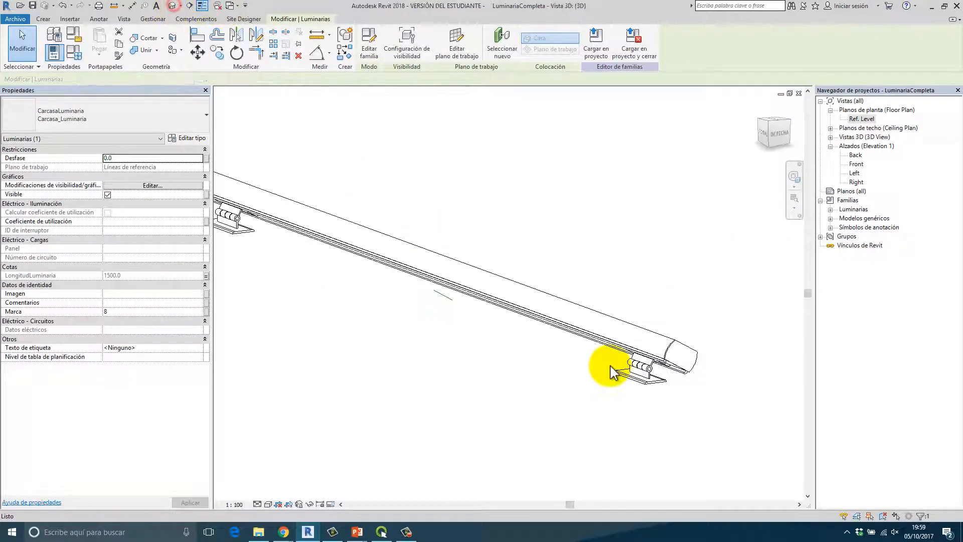
scroll(624, 365, "down", 4)
left_click(397, 112)
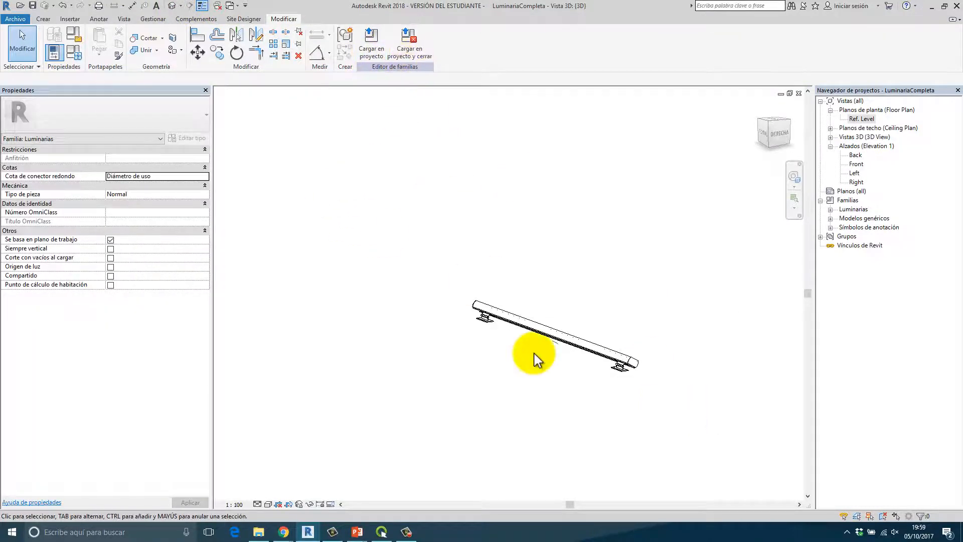
left_click(507, 318)
left_click(408, 44)
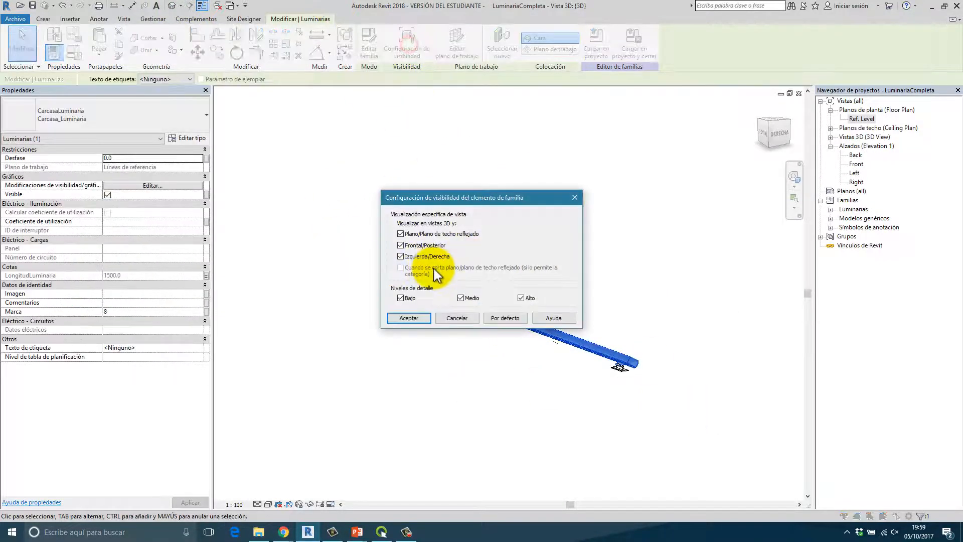
left_click(574, 197)
left_click(647, 376)
- Examine the tilted housing and the lower hinge at its end from several angles, close up and as a whole
scroll(648, 377, "up", 3)
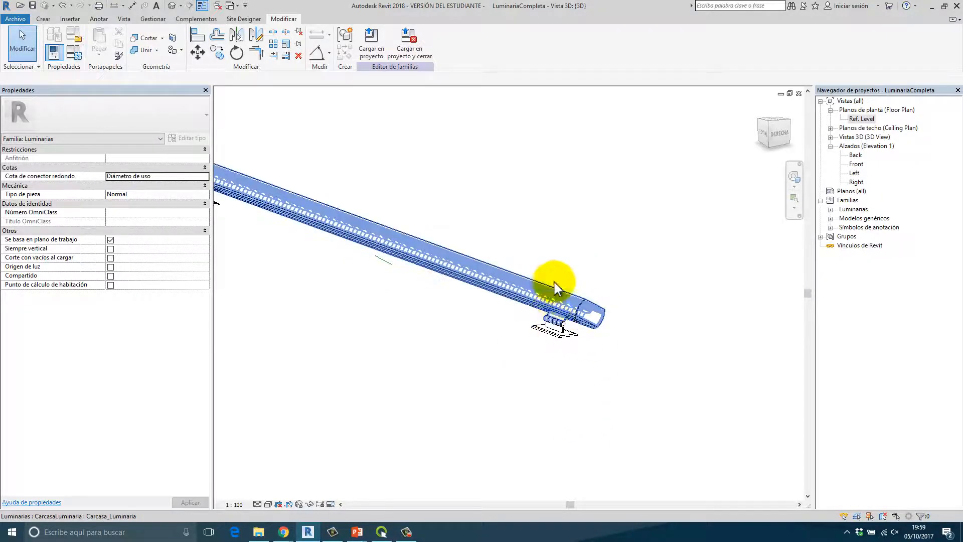
scroll(552, 321, "up", 2)
scroll(688, 237, "down", 4)
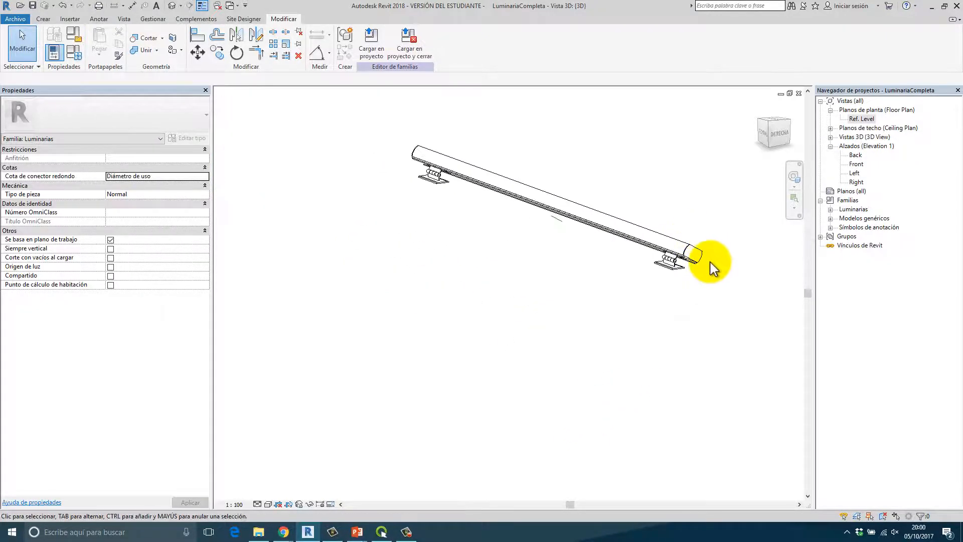
middle_click_drag(722, 274, 370, 415, "shift")
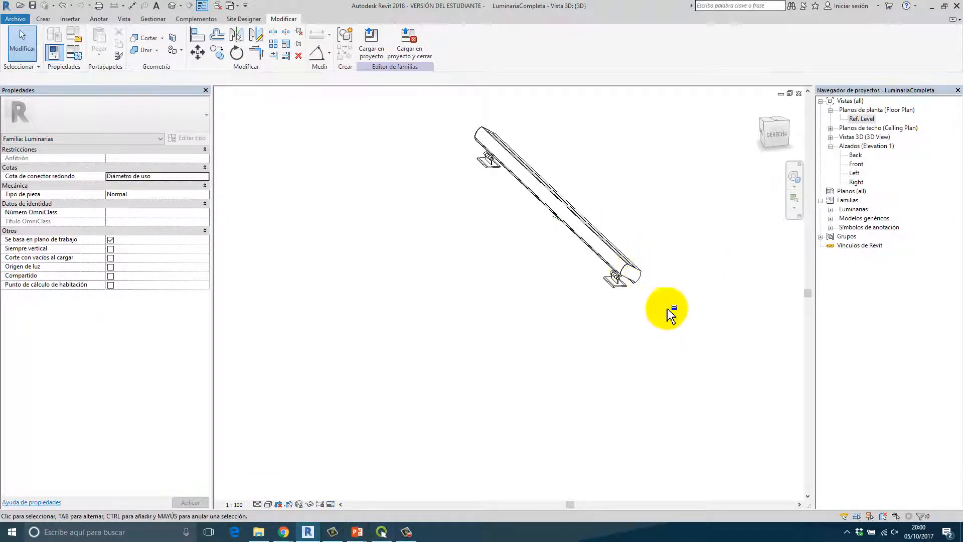
middle_click_drag(655, 310, 507, 286, "shift")
scroll(497, 279, "up", 5)
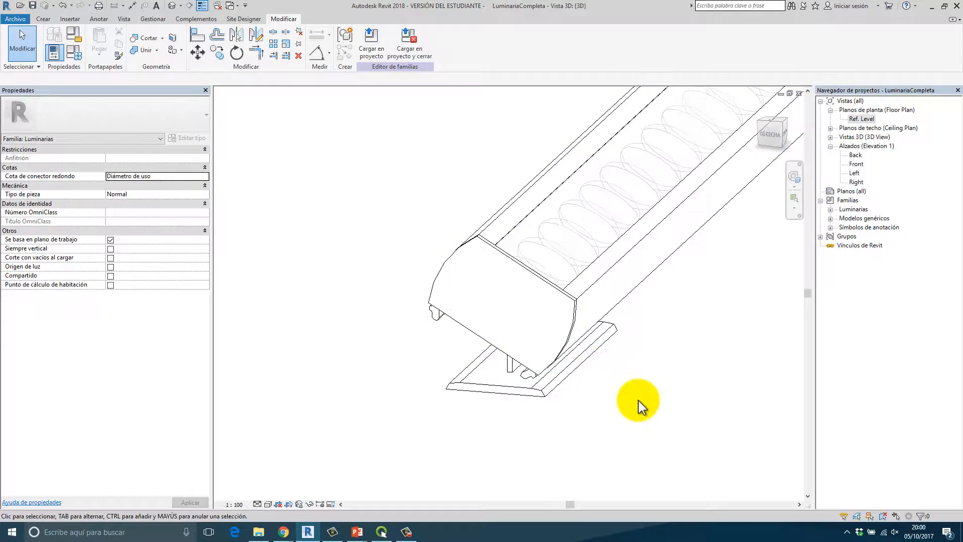
scroll(638, 398, "down", 3)
scroll(616, 358, "up", 3)
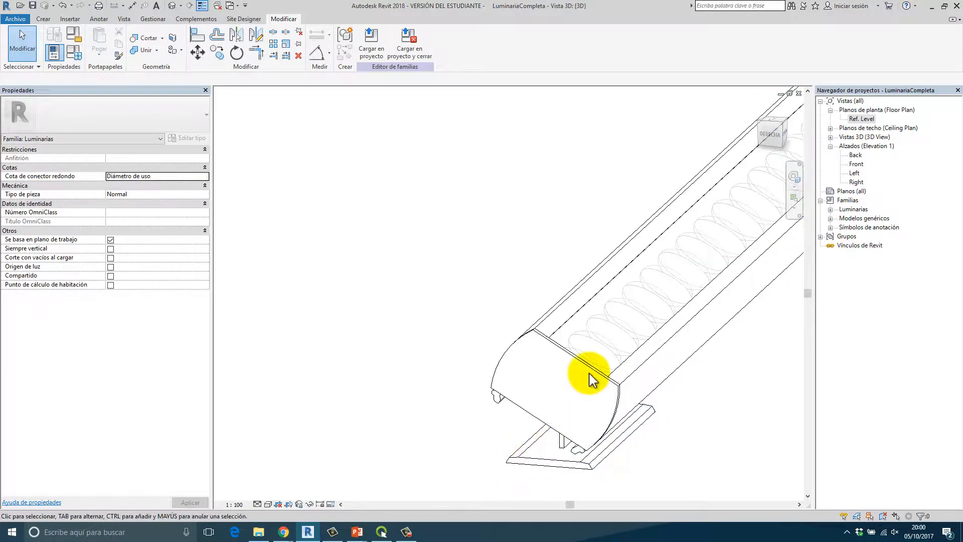
scroll(590, 373, "down", 3)
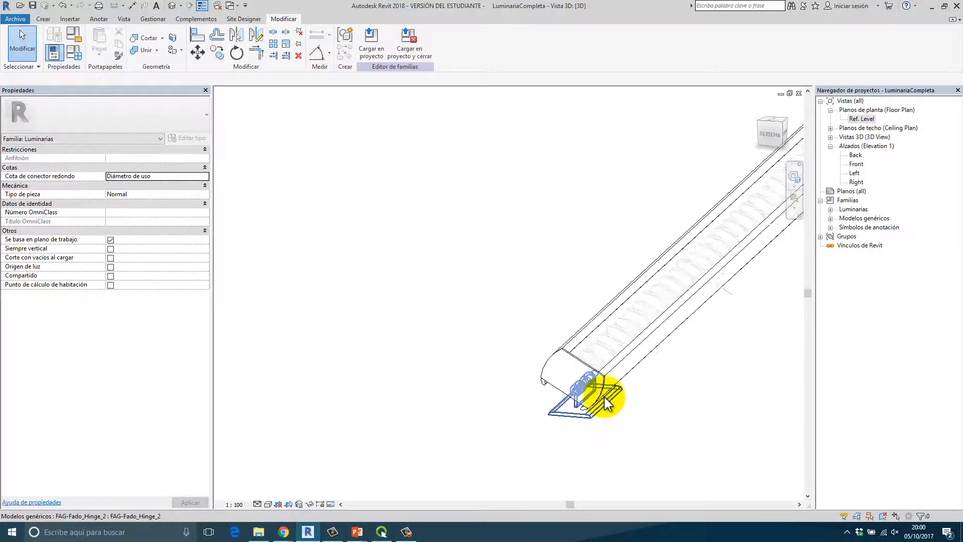
scroll(600, 386, "down", 2)
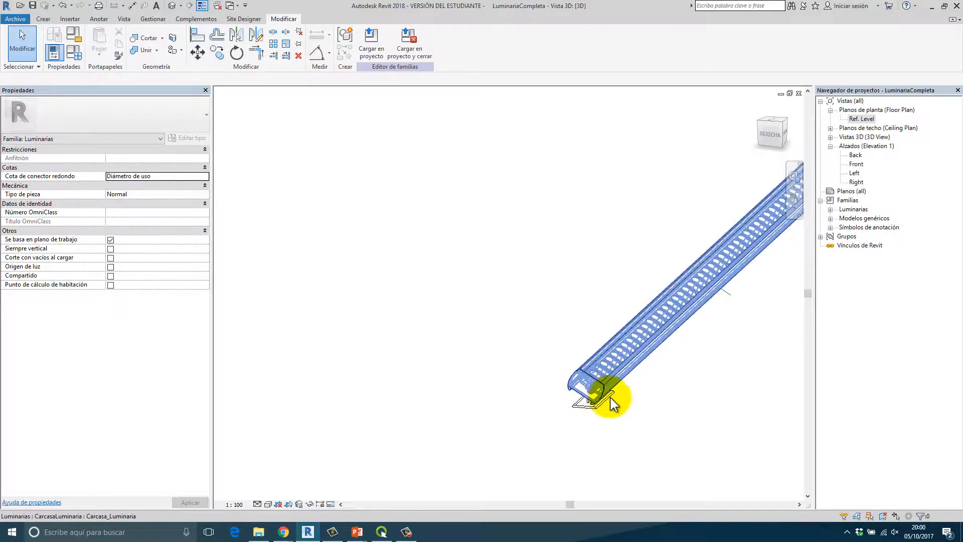
scroll(609, 393, "up", 3)
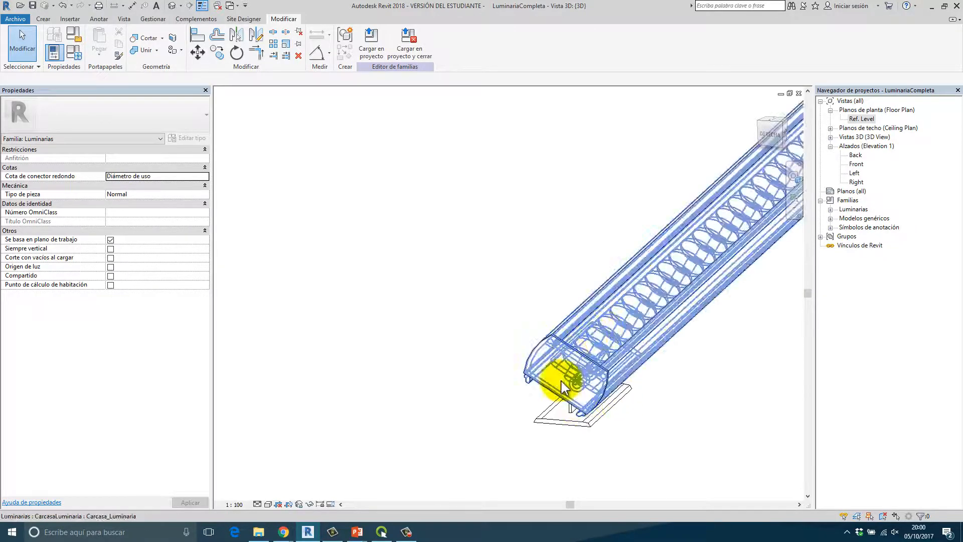
left_click(563, 419)
left_click(508, 419)
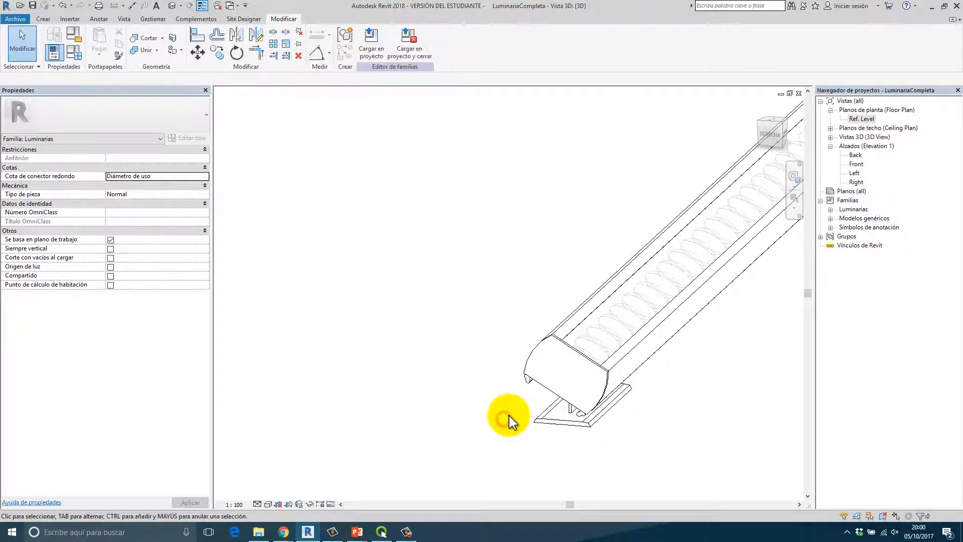
scroll(509, 427, "down", 4)
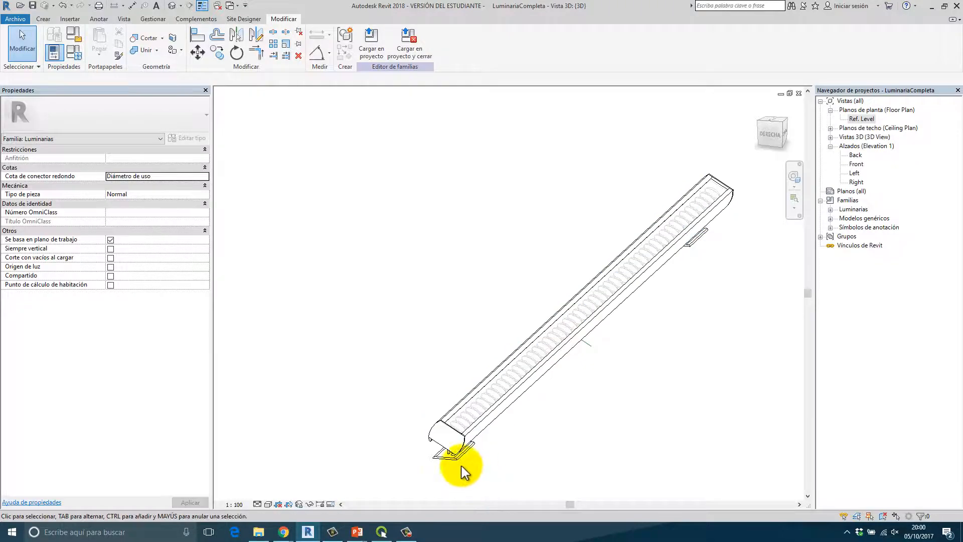
- Switch to the PowerPoint presentation and show the slide "Familia de Luminaria Completa" with its list of modelling stages
left_click(358, 528)
left_click(376, 494)
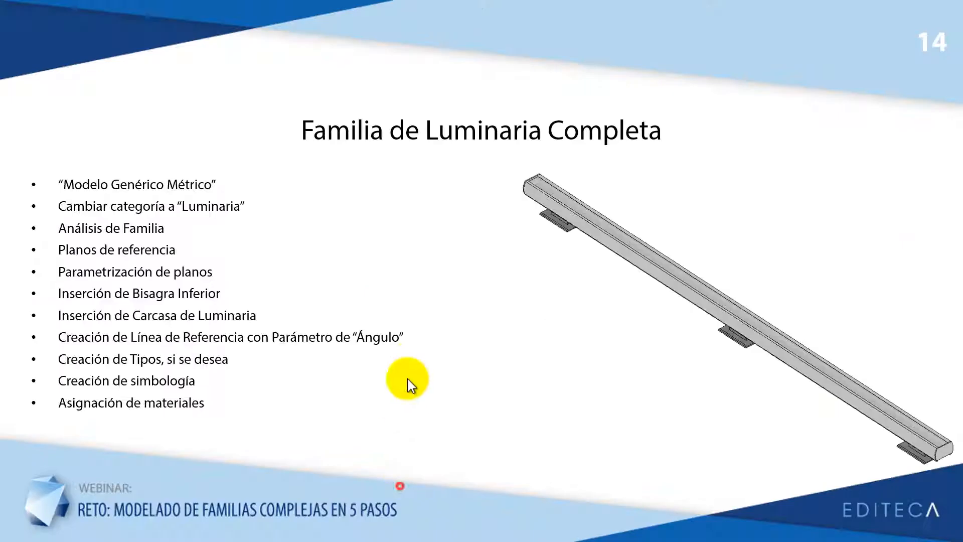
left_click(405, 375)
key("Left")
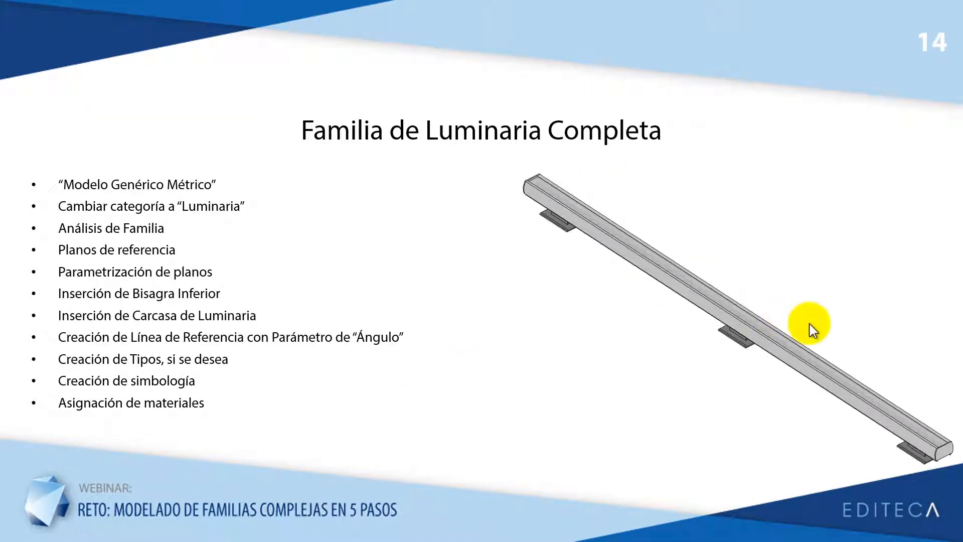